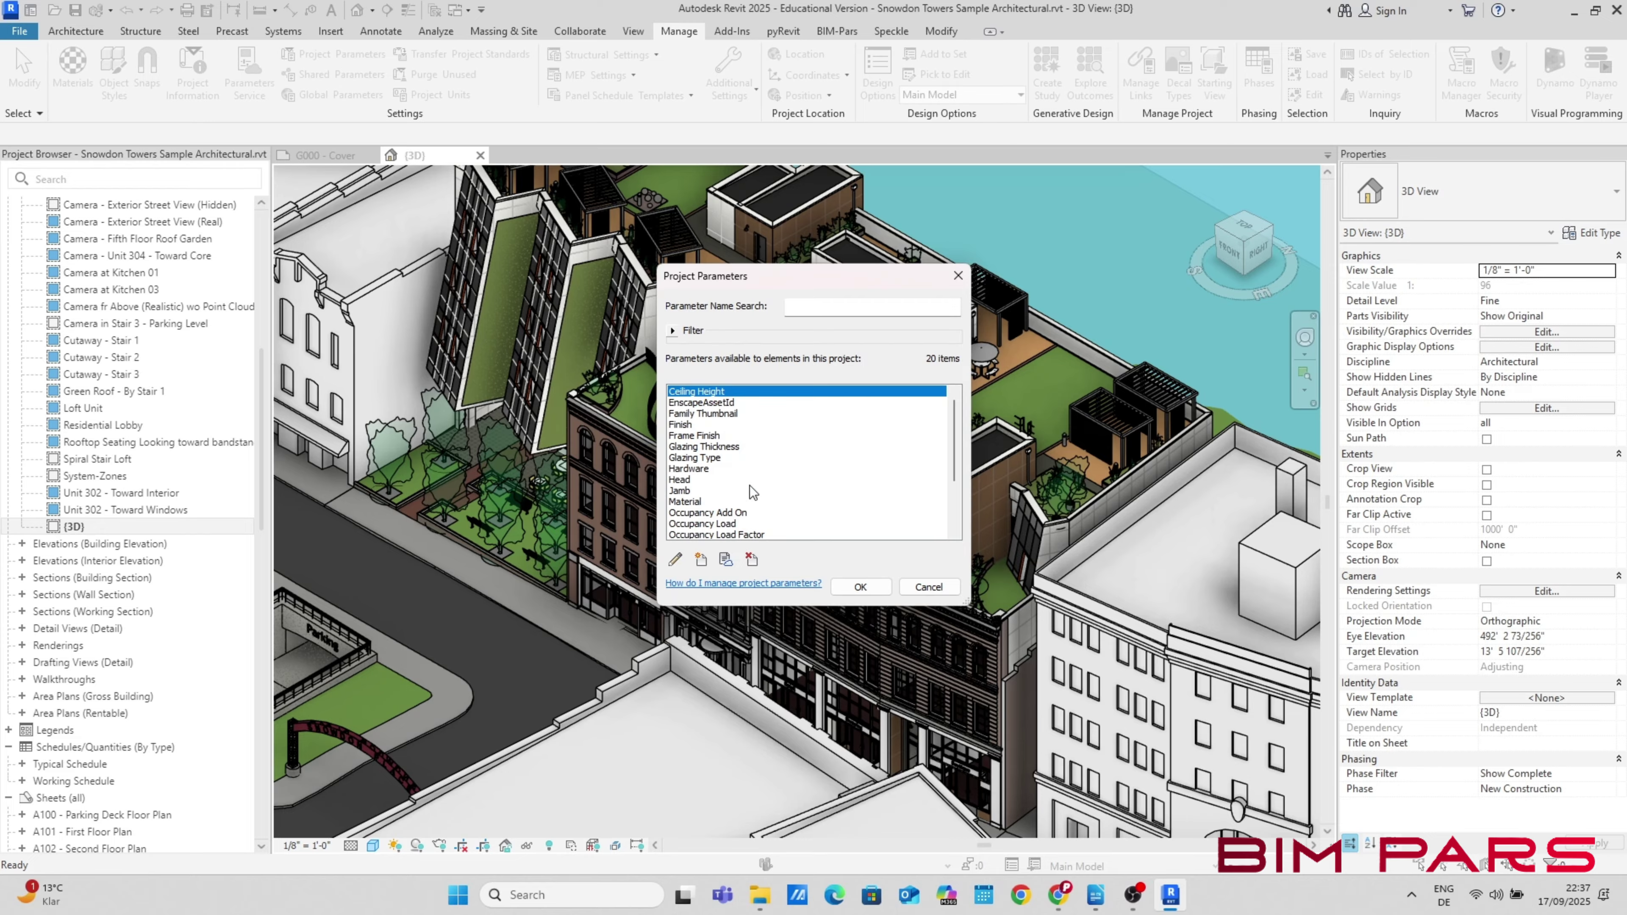
Create a new instance project parameter named test_a with data type Text, grouped under Other
left_click(700, 559)
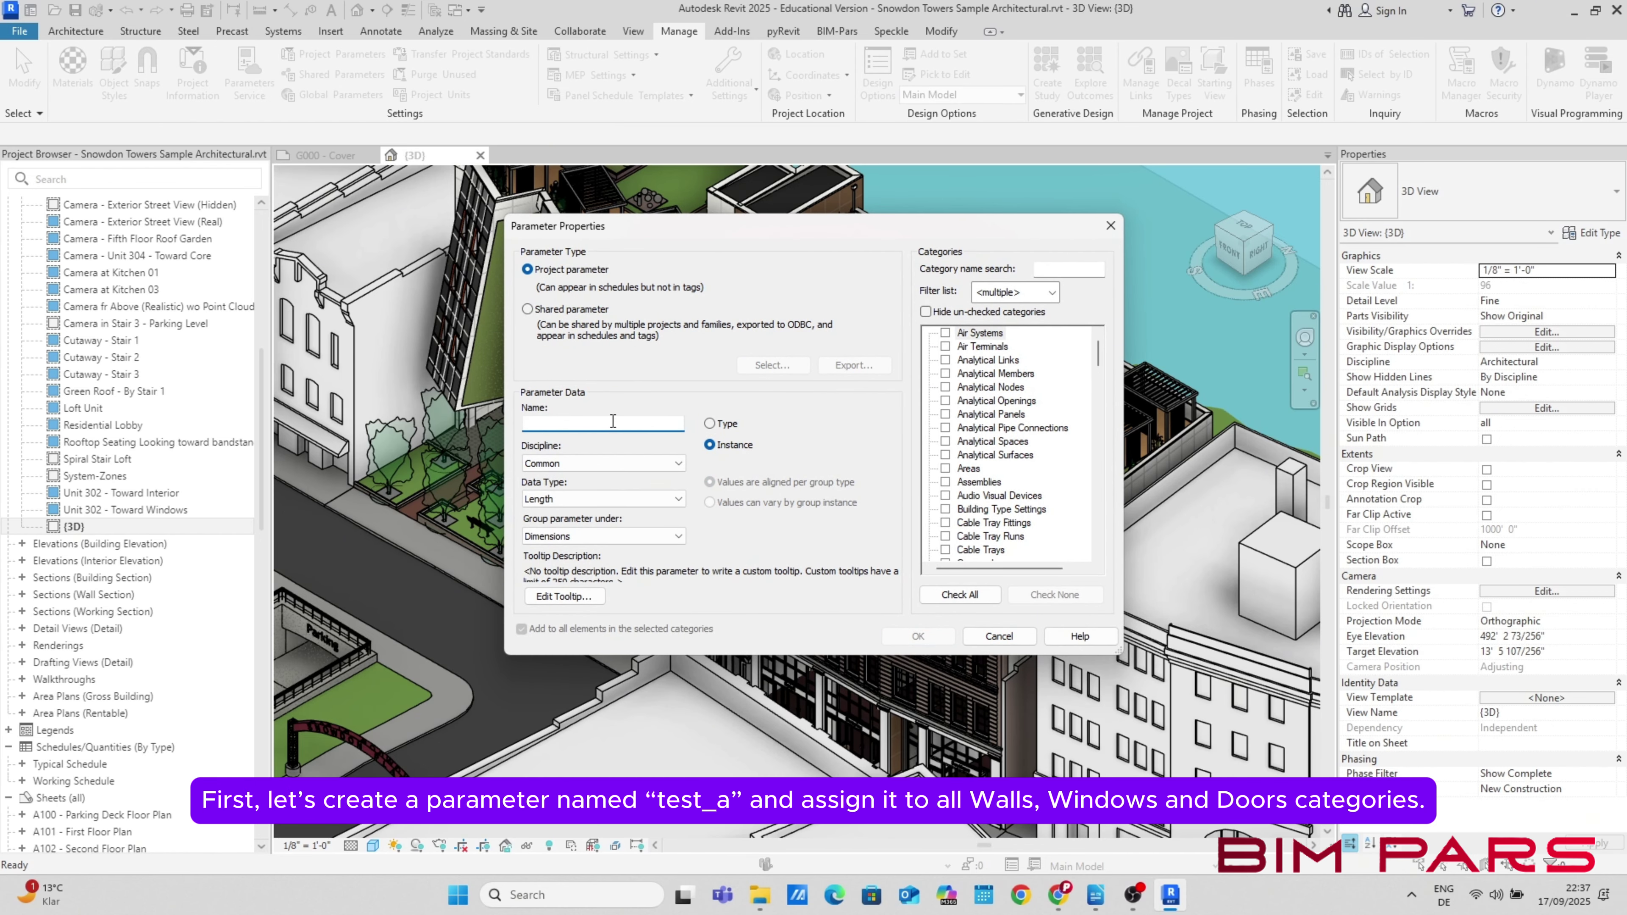
type("test_a")
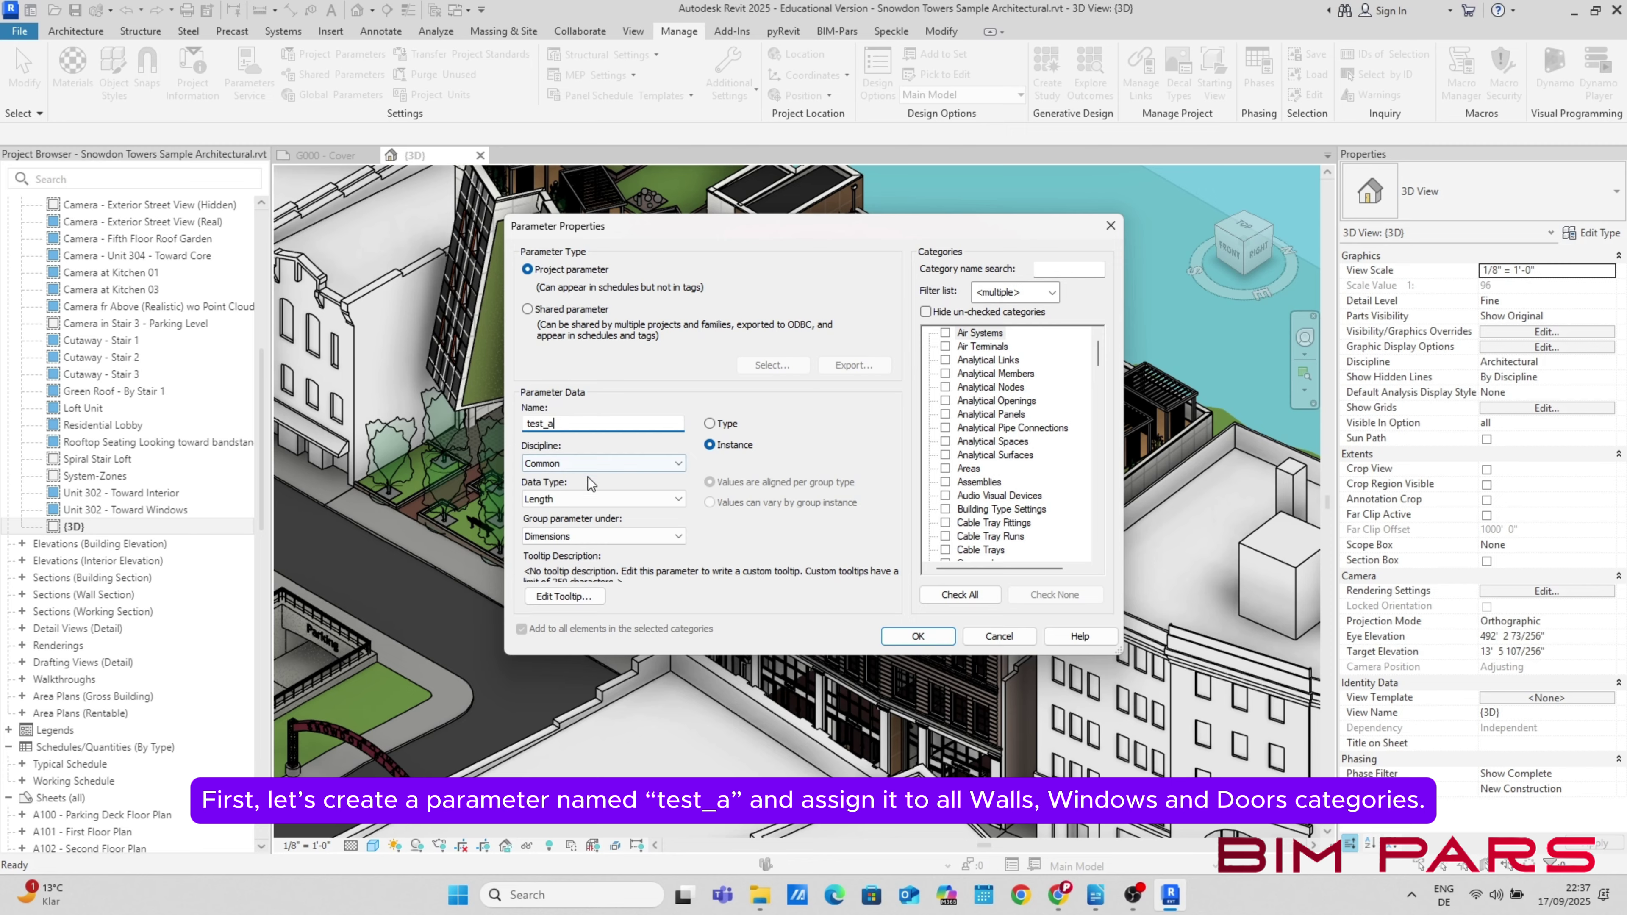
left_click(602, 499)
left_click(562, 521)
left_click(563, 535)
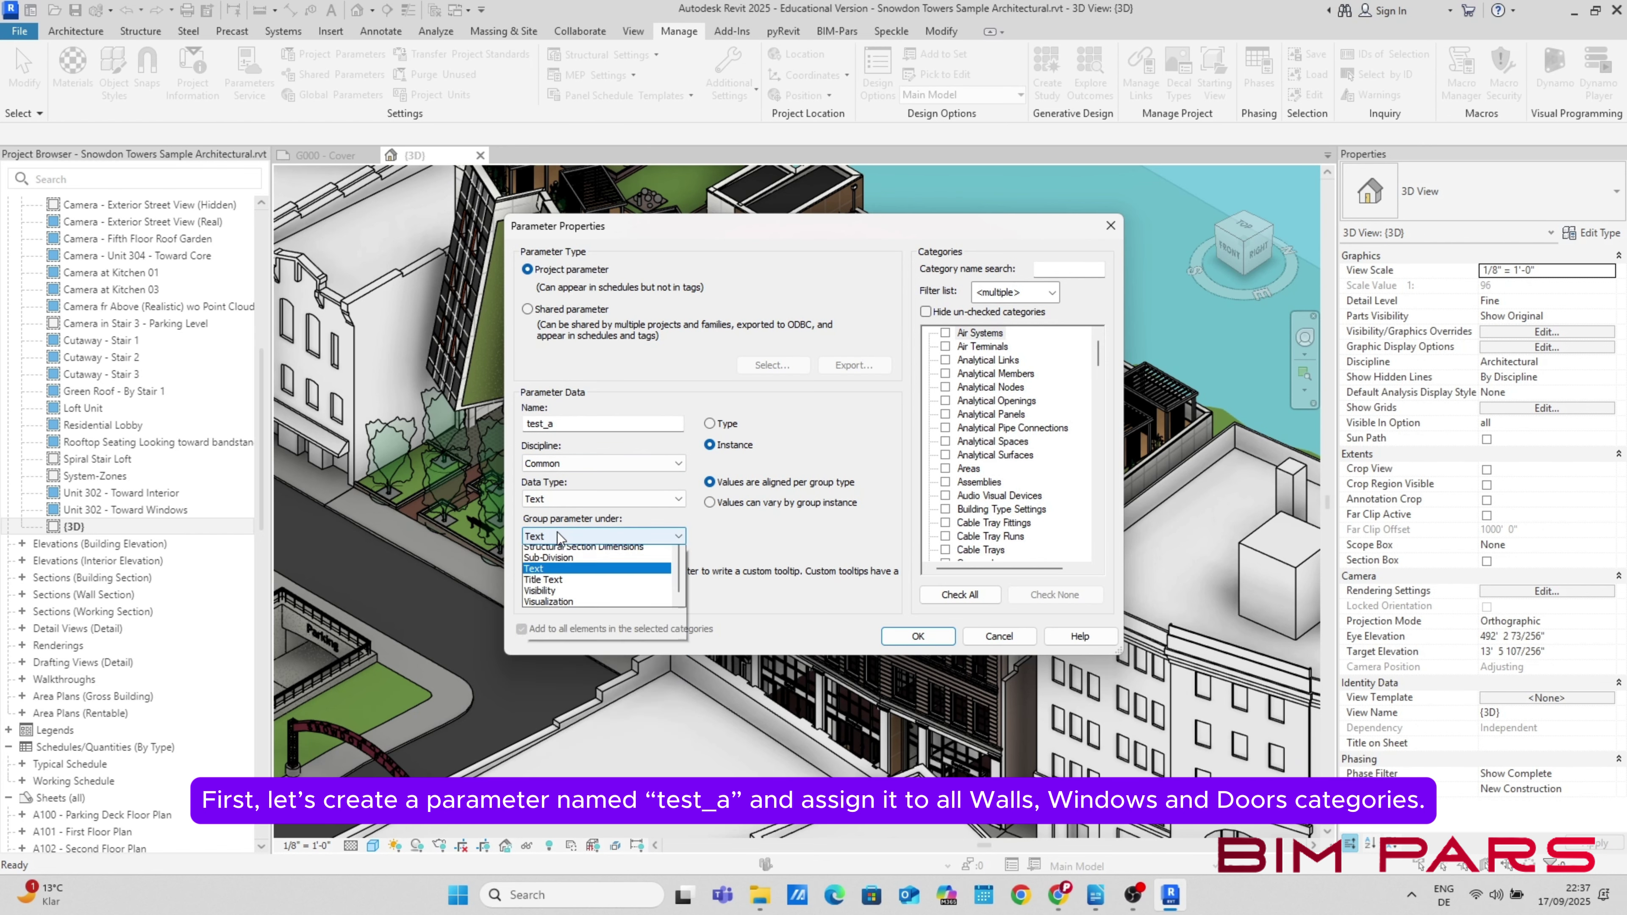
left_click(537, 671)
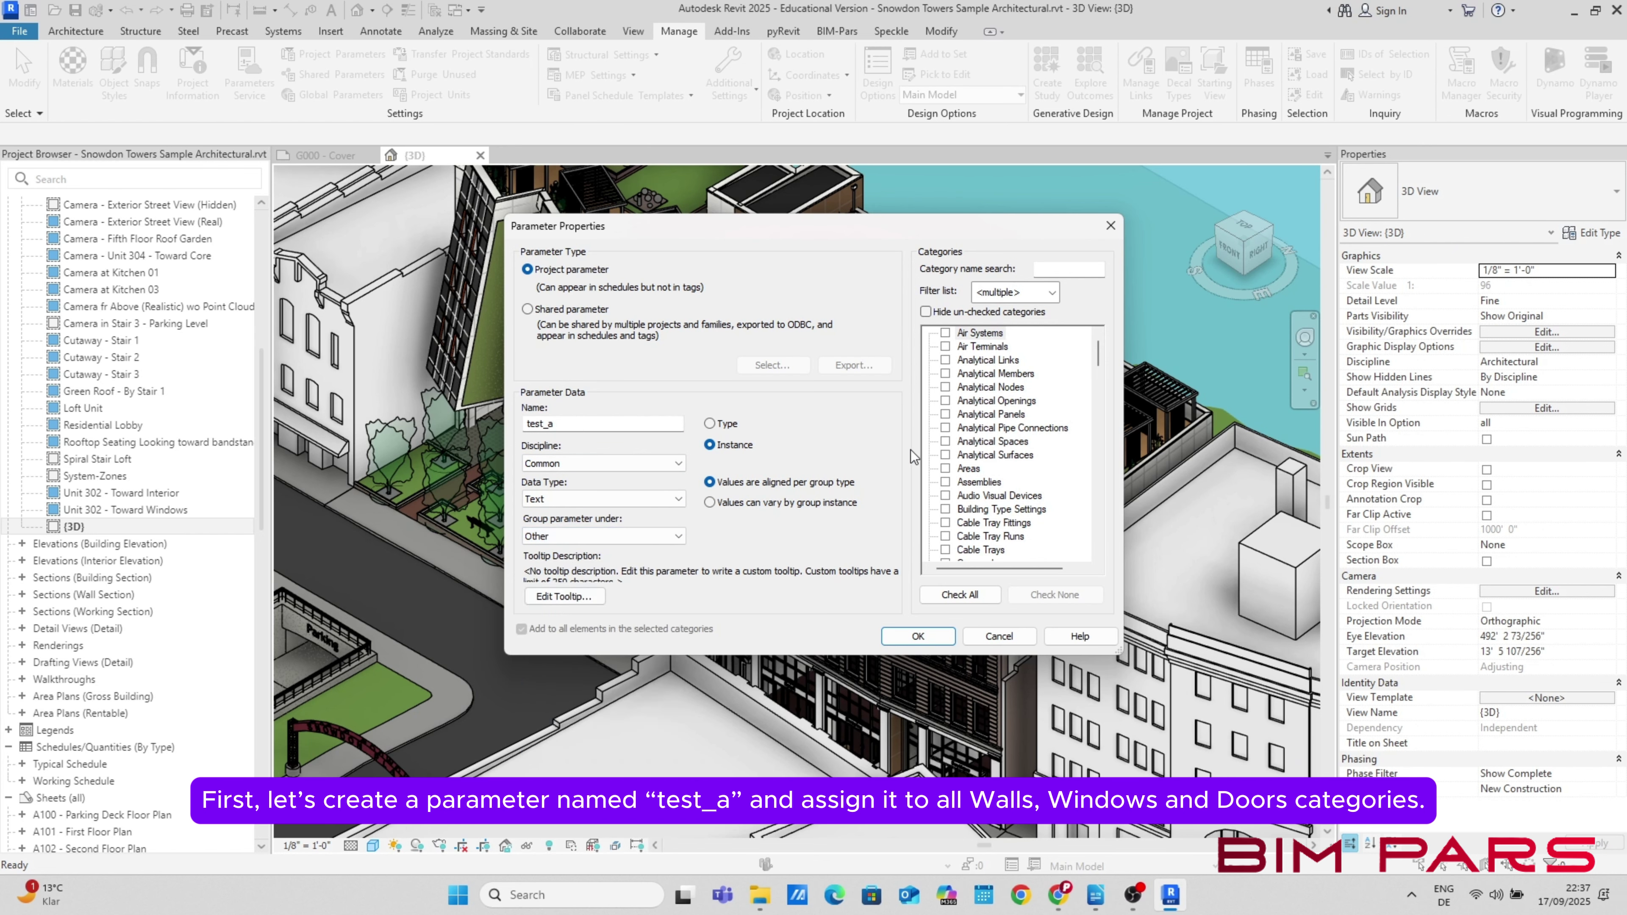
Assign the test_a parameter to the Walls, Windows and Doors categories and accept the project parameters
left_click(1056, 272)
type("wa")
left_click(946, 387)
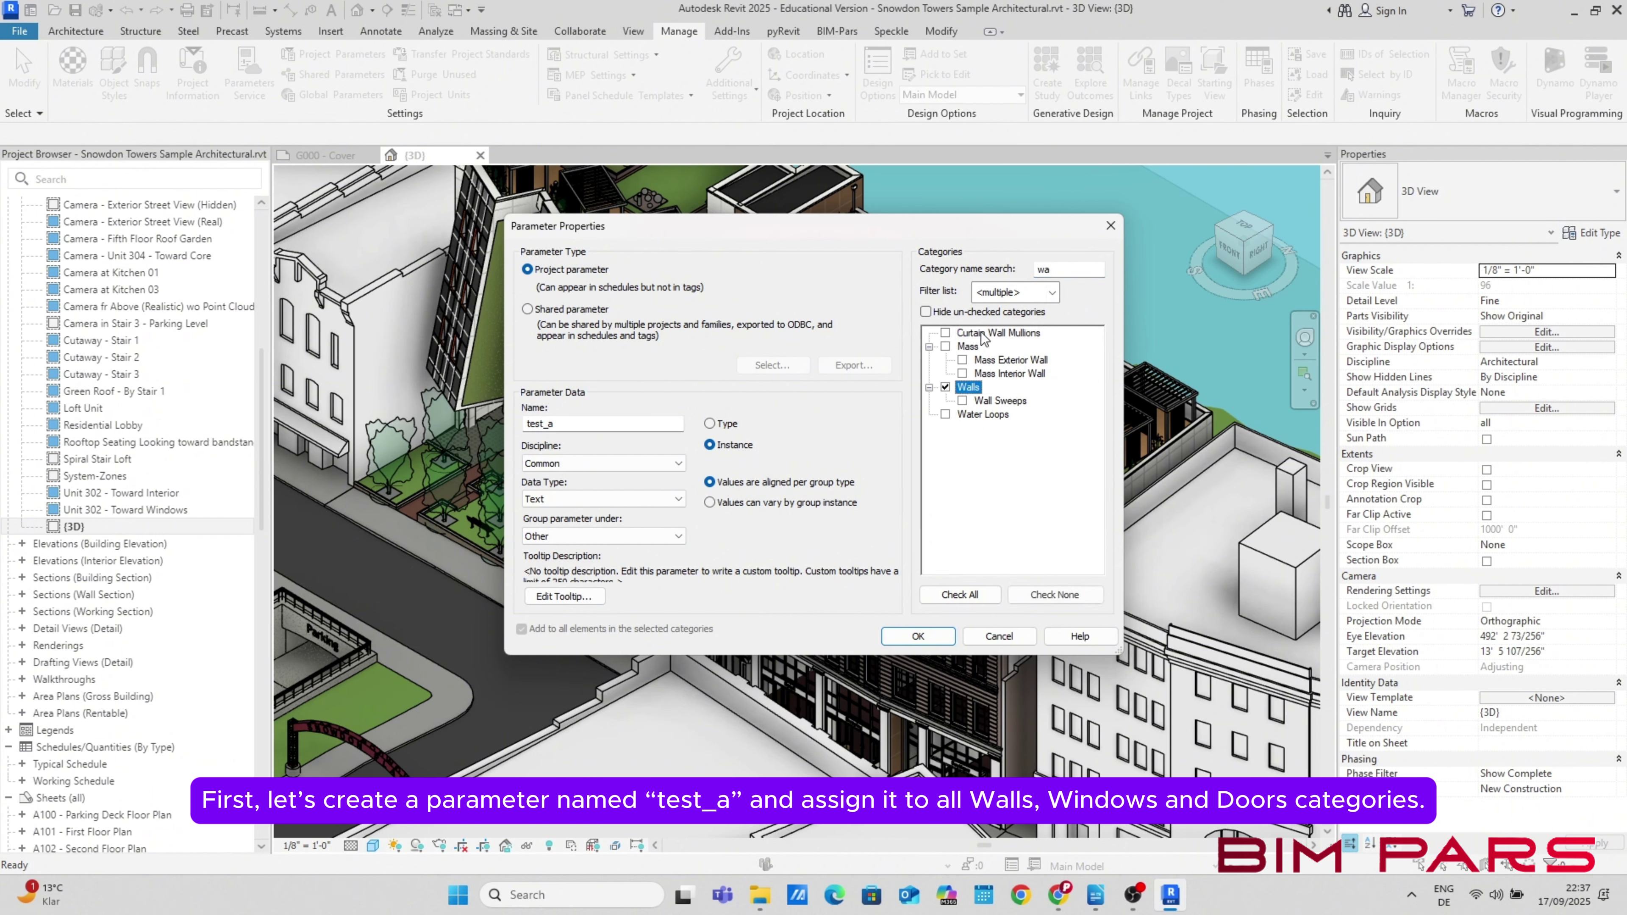
double_click(1066, 268)
type("wi")
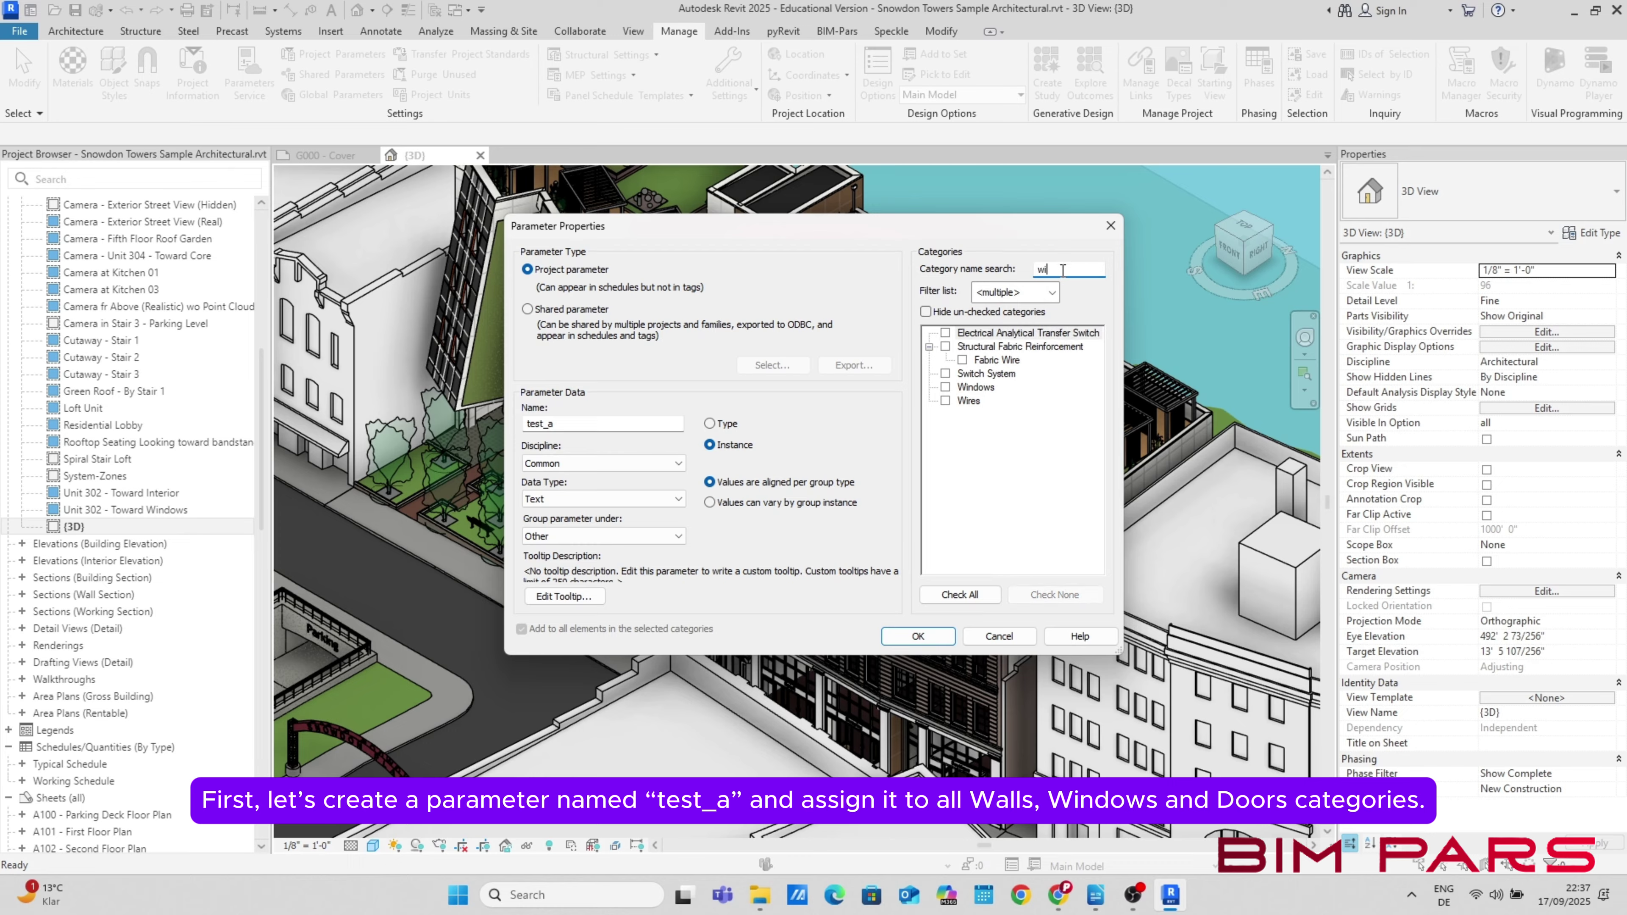
left_click(950, 388)
double_click(1070, 269)
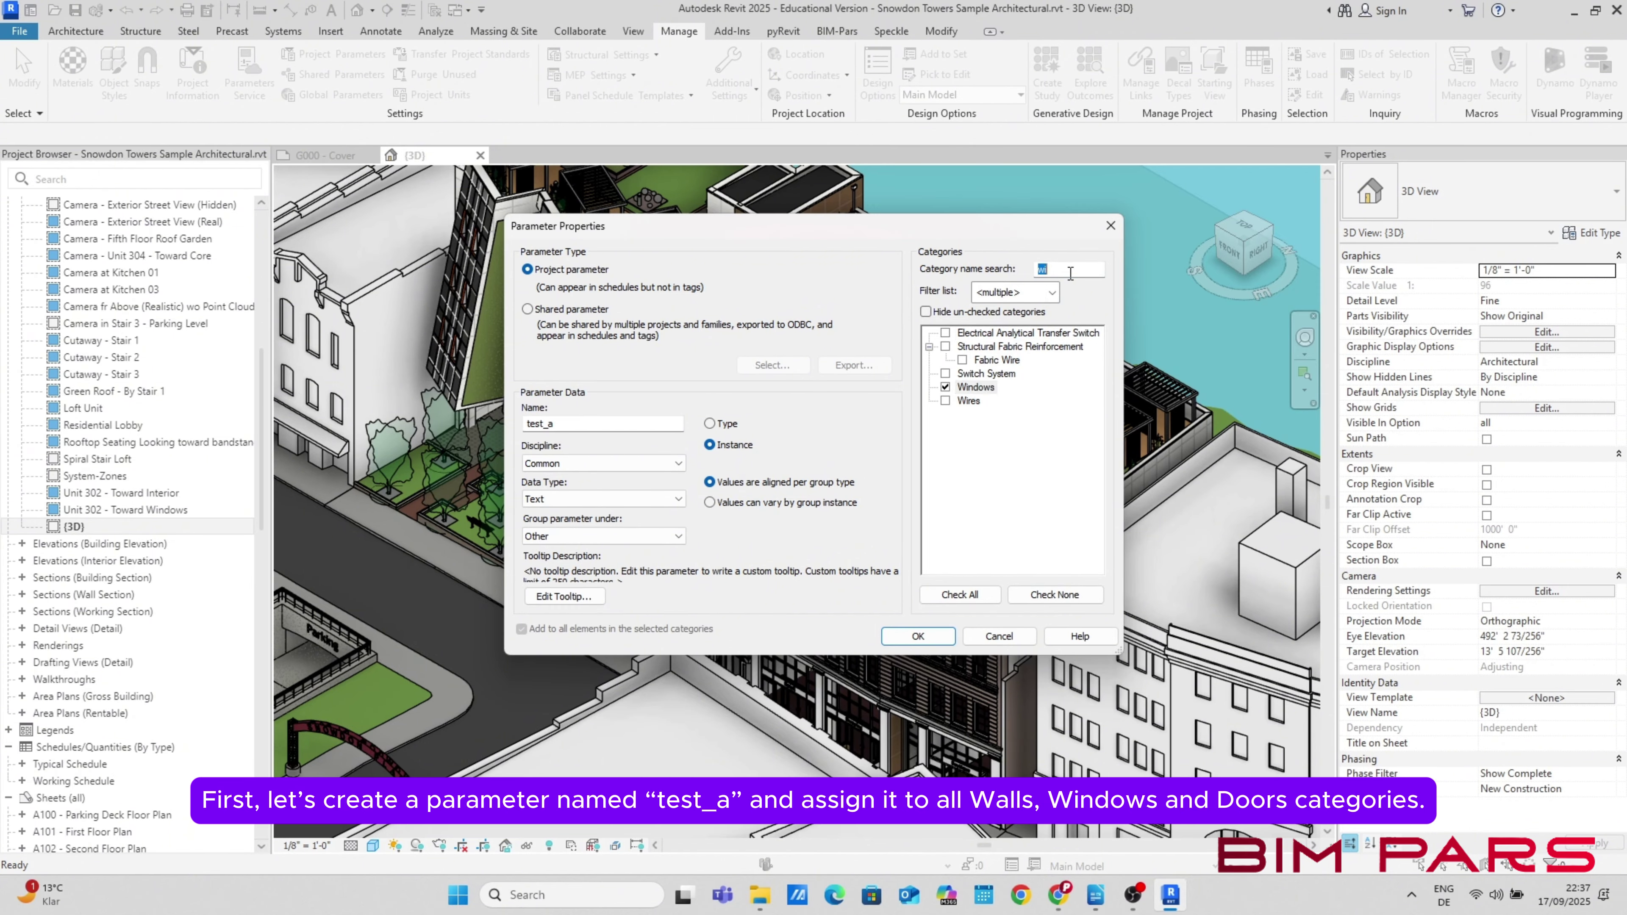
type("doo")
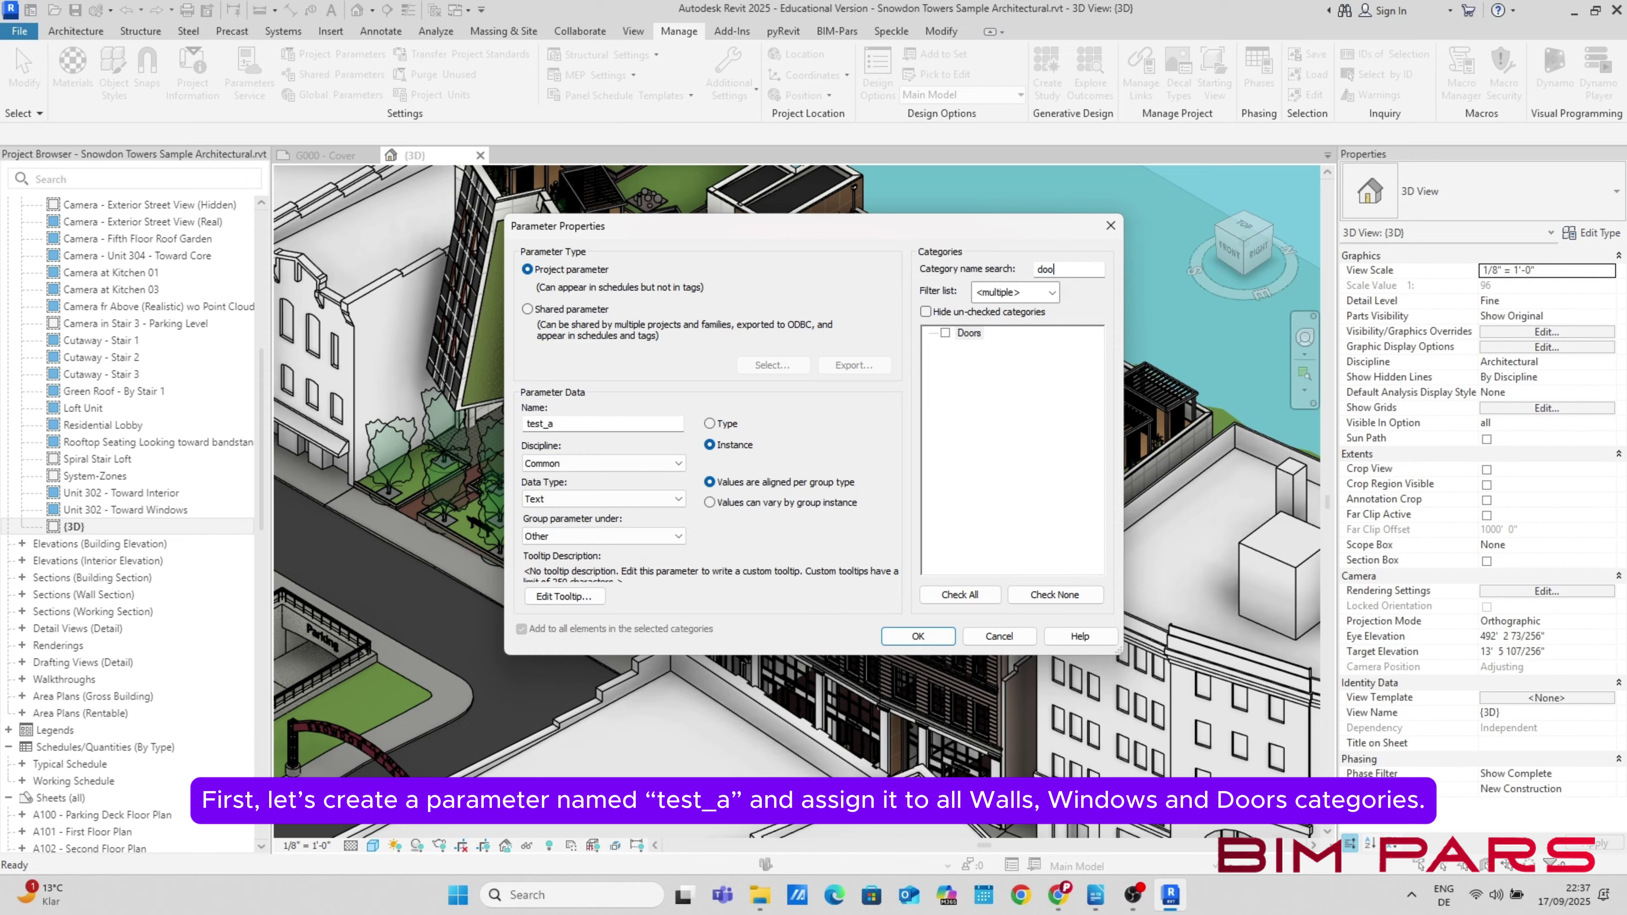
left_click(945, 333)
left_click(910, 639)
left_click(857, 581)
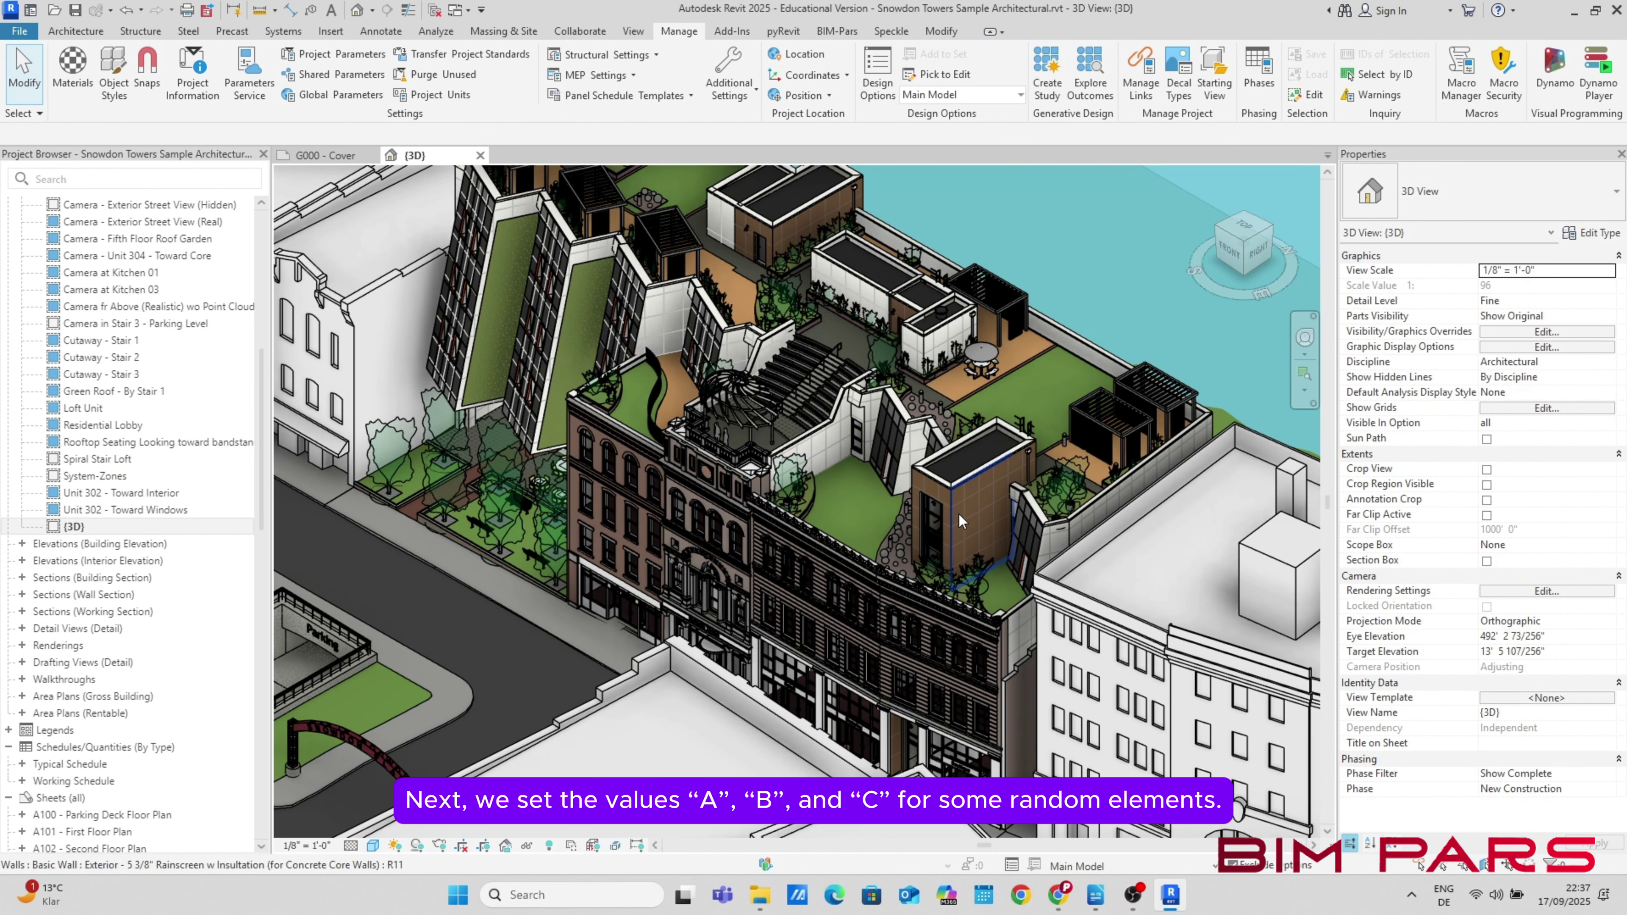
Set test_a to A for the two adjoining brown walls of the rooftop block above the curved facade
scroll(960, 521, "up", 5)
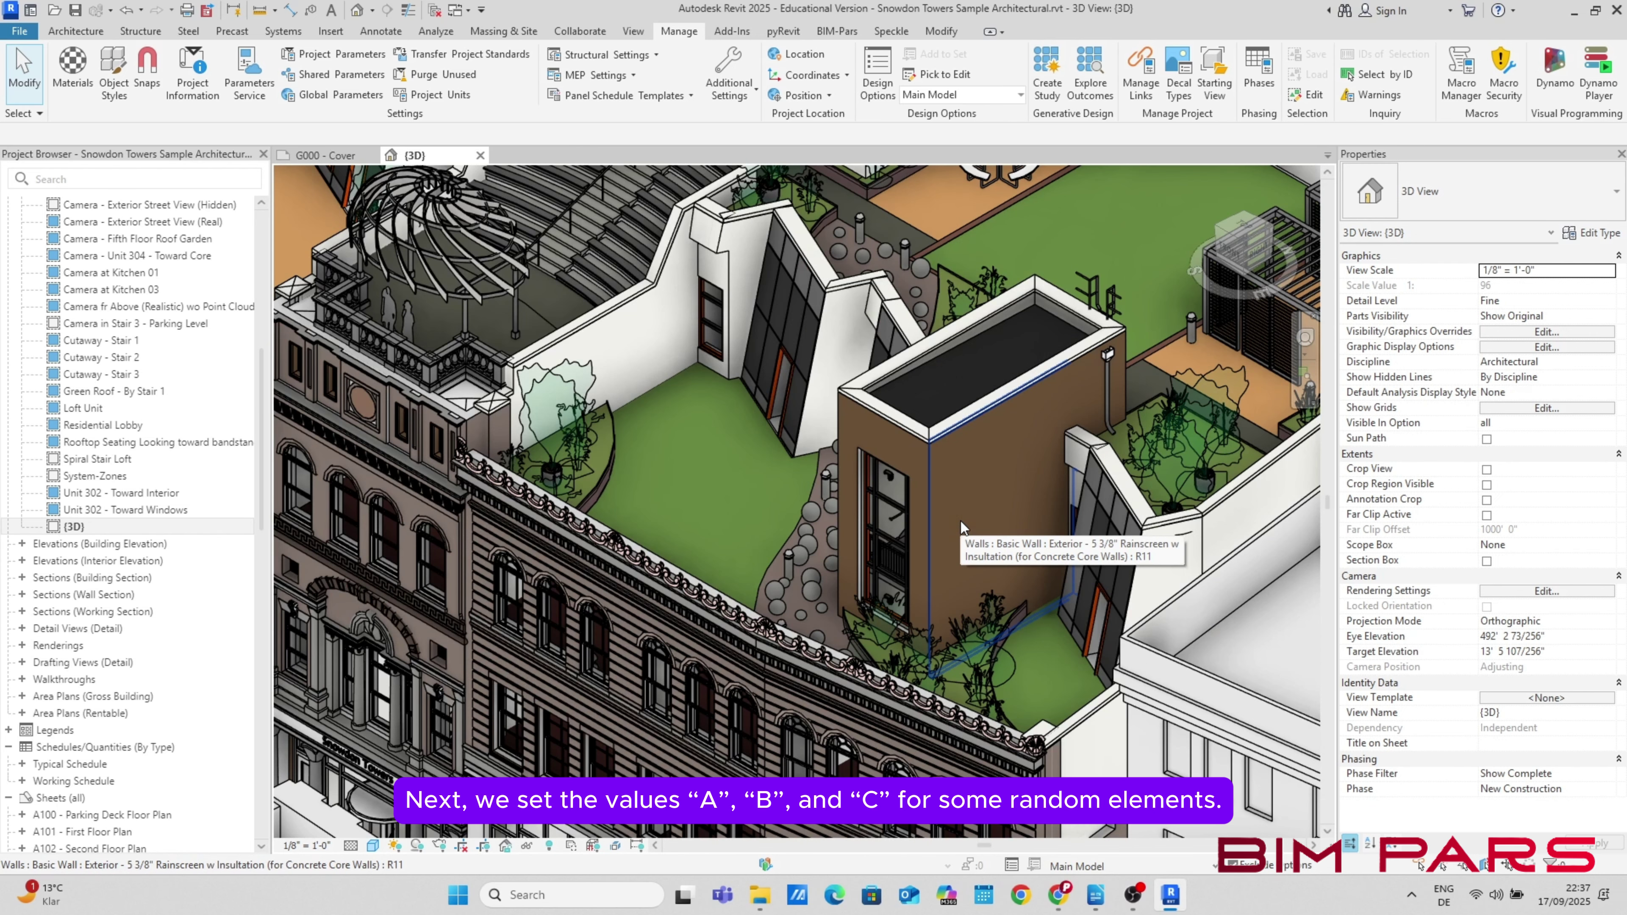
left_click(961, 521)
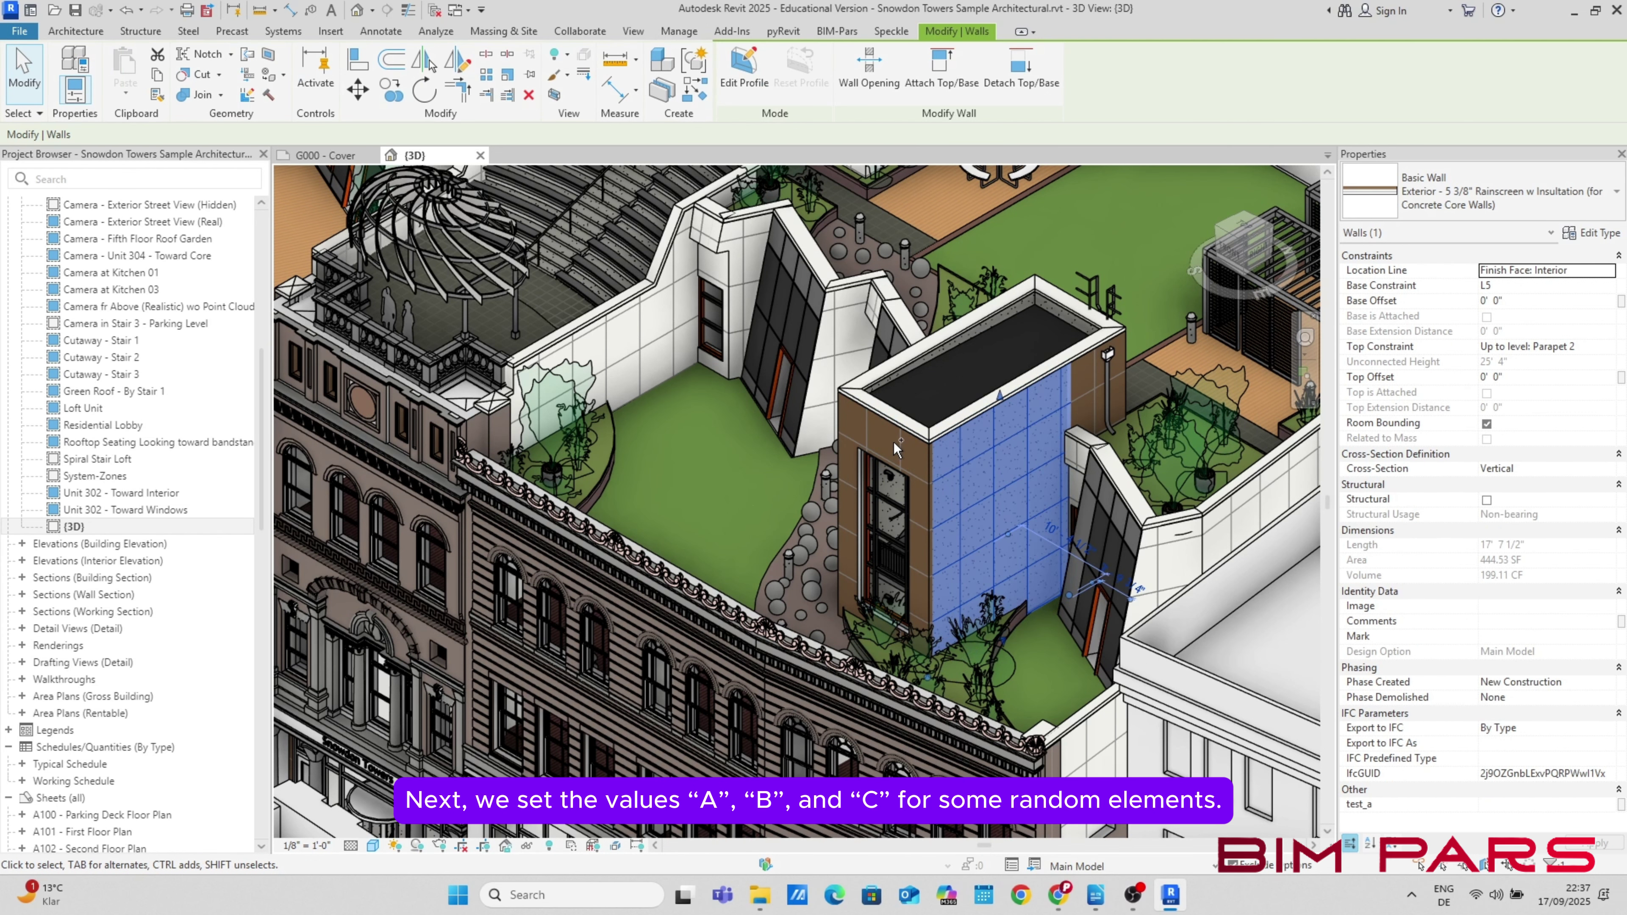
left_click(918, 488, "ctrl")
left_click(1504, 805)
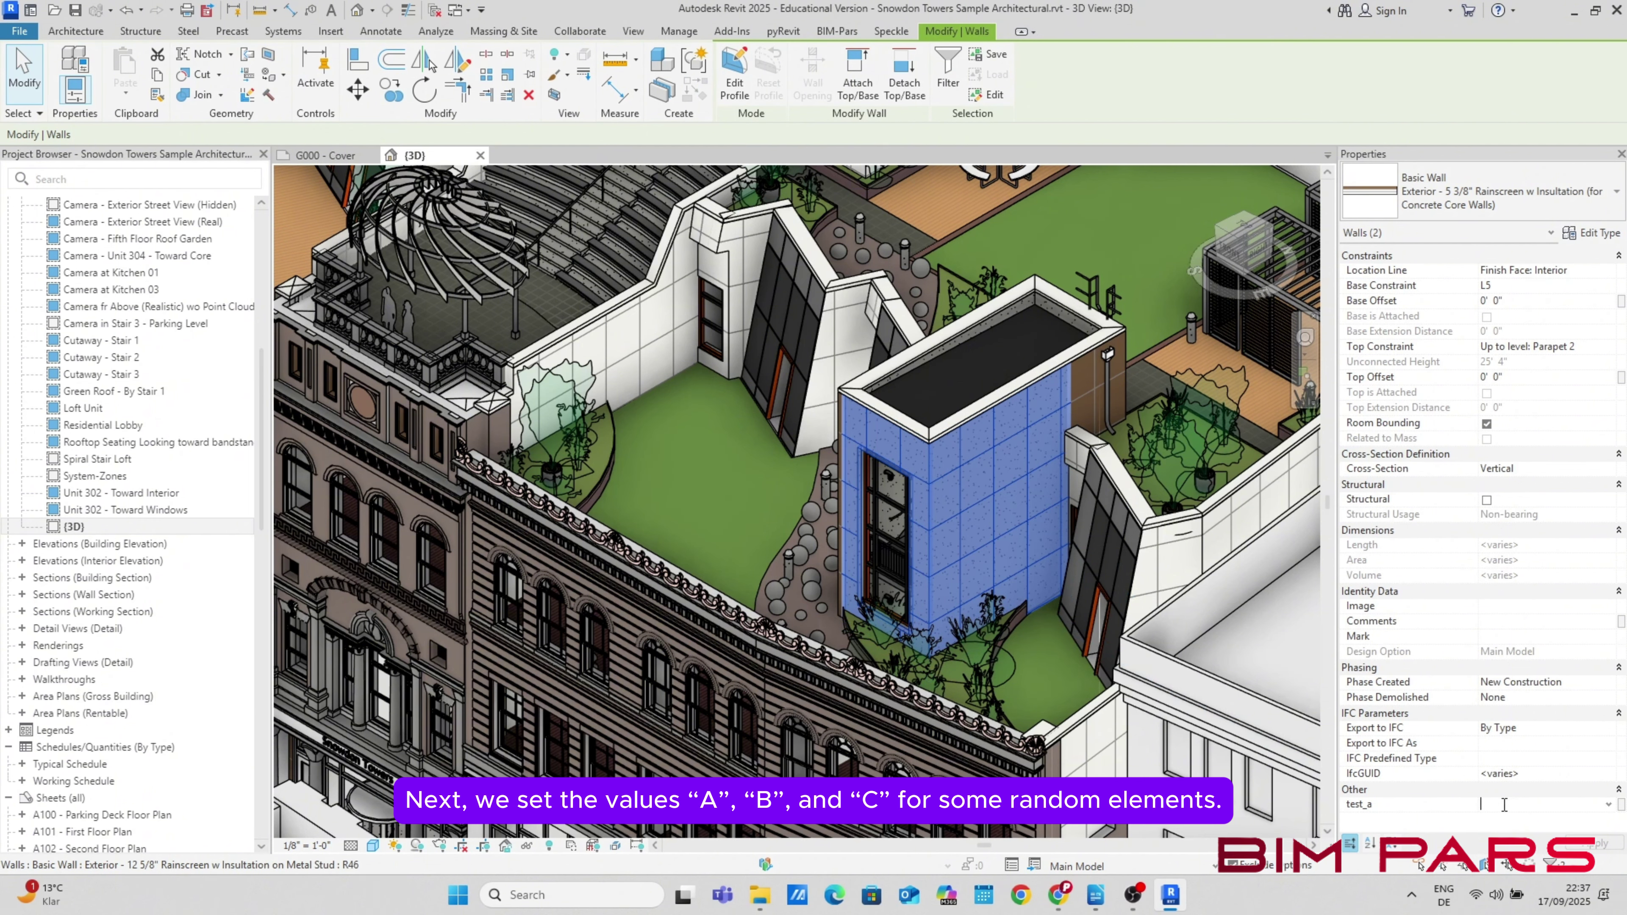
type("A")
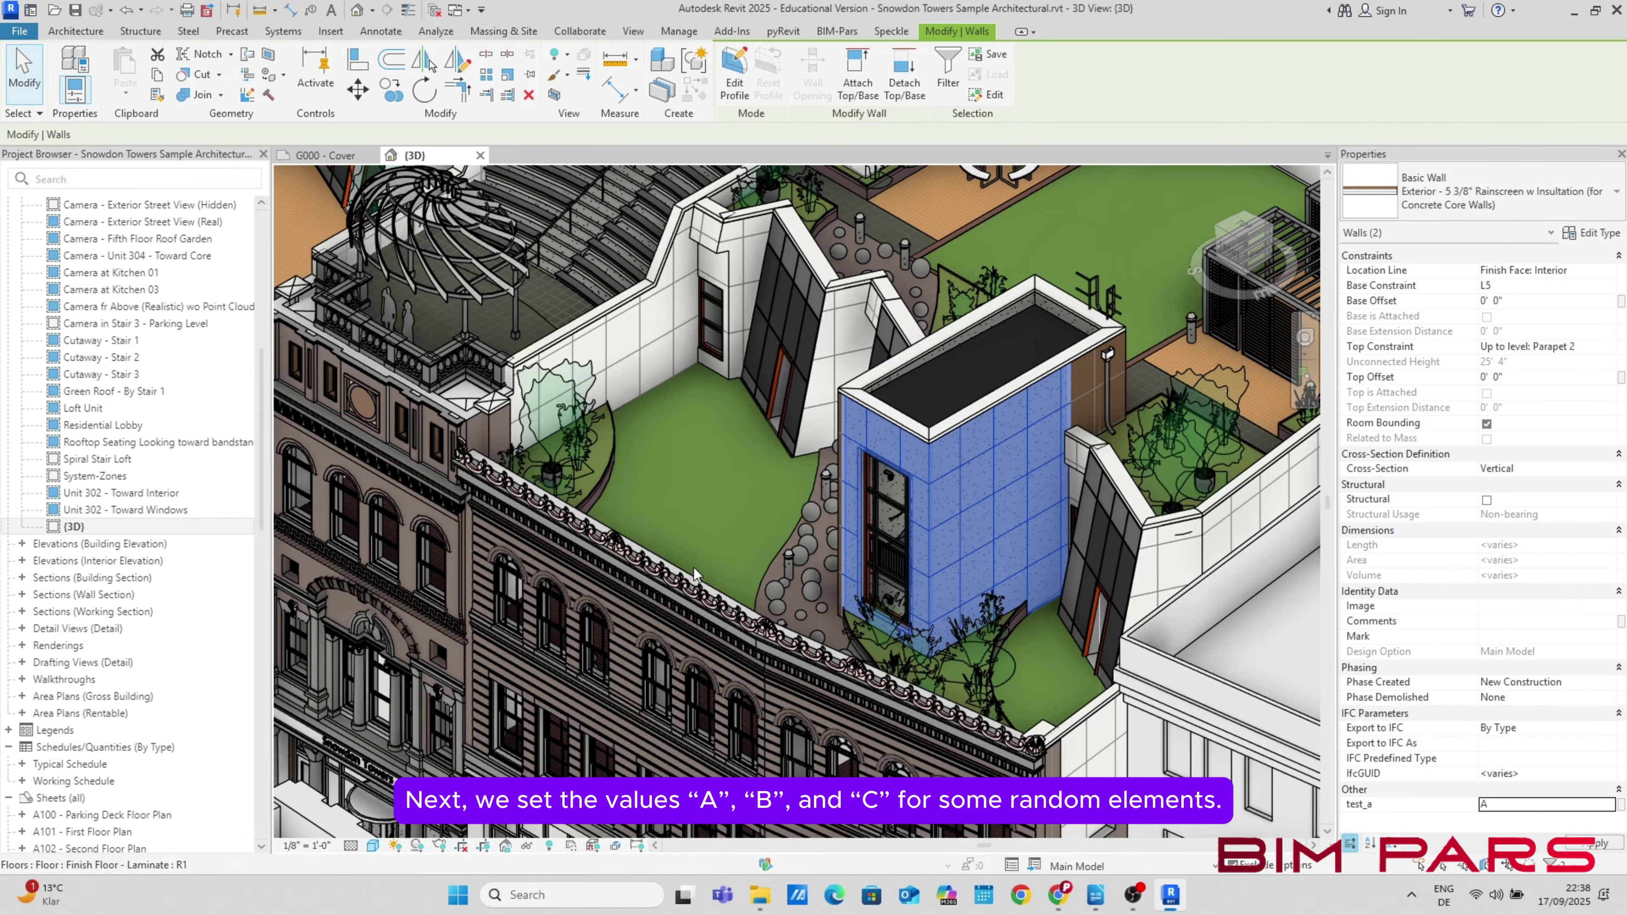
Set test_a to B for three neighbouring double-hung 50" x 98" windows on level L3 of the curved street facade
scroll(748, 503, "up", 2)
middle_click_drag(747, 503, 829, 431)
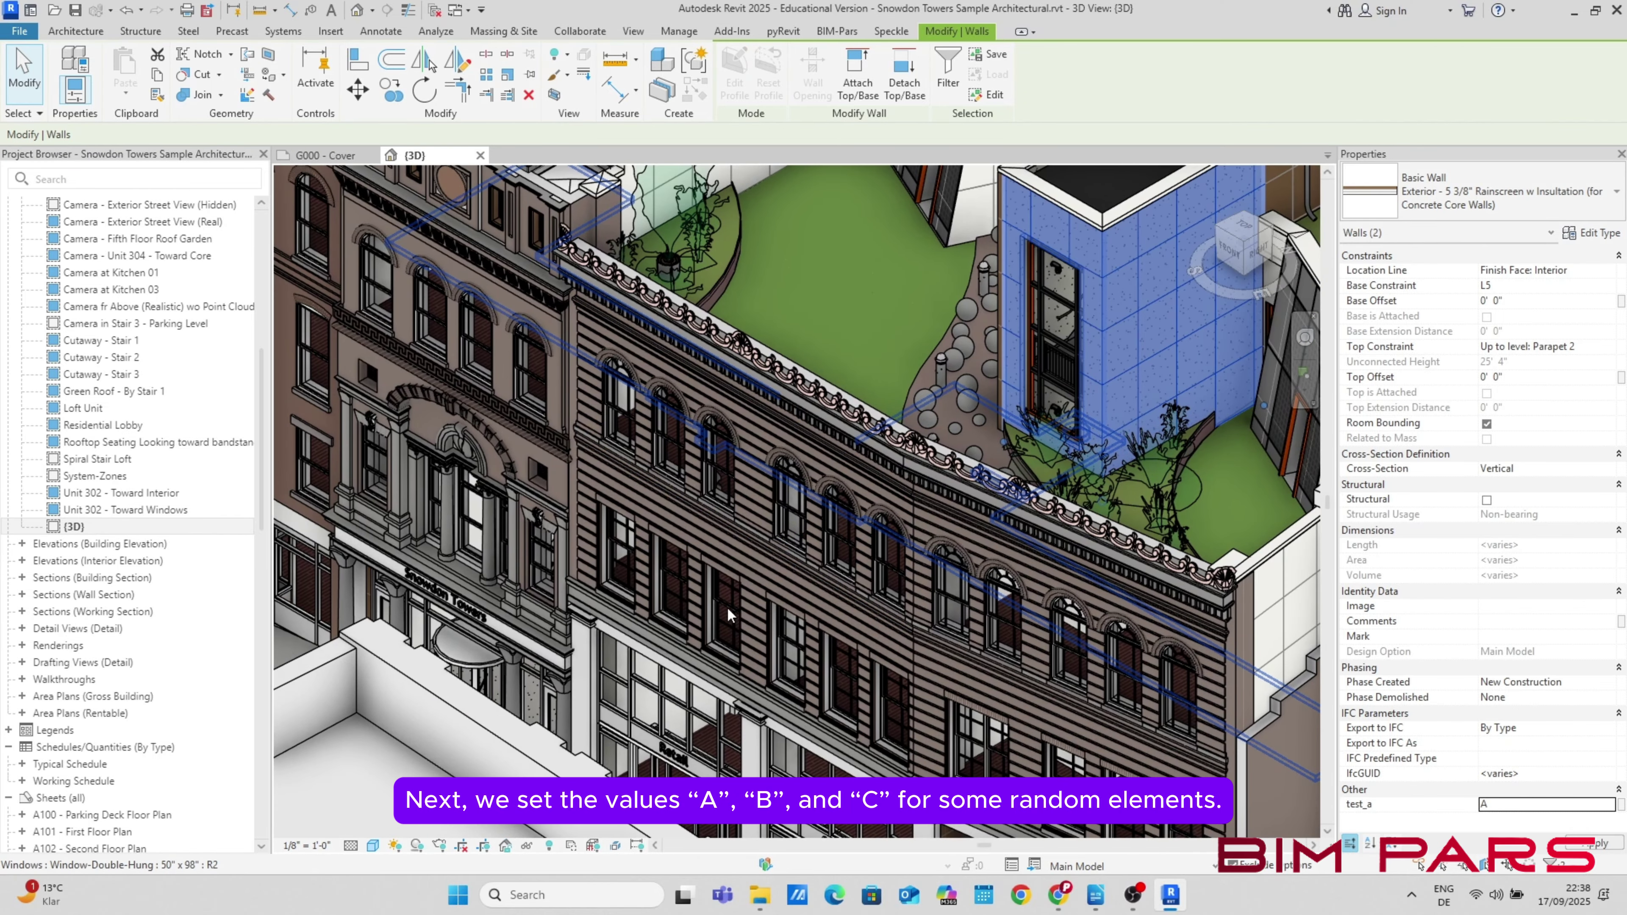
scroll(737, 576, "down", 1)
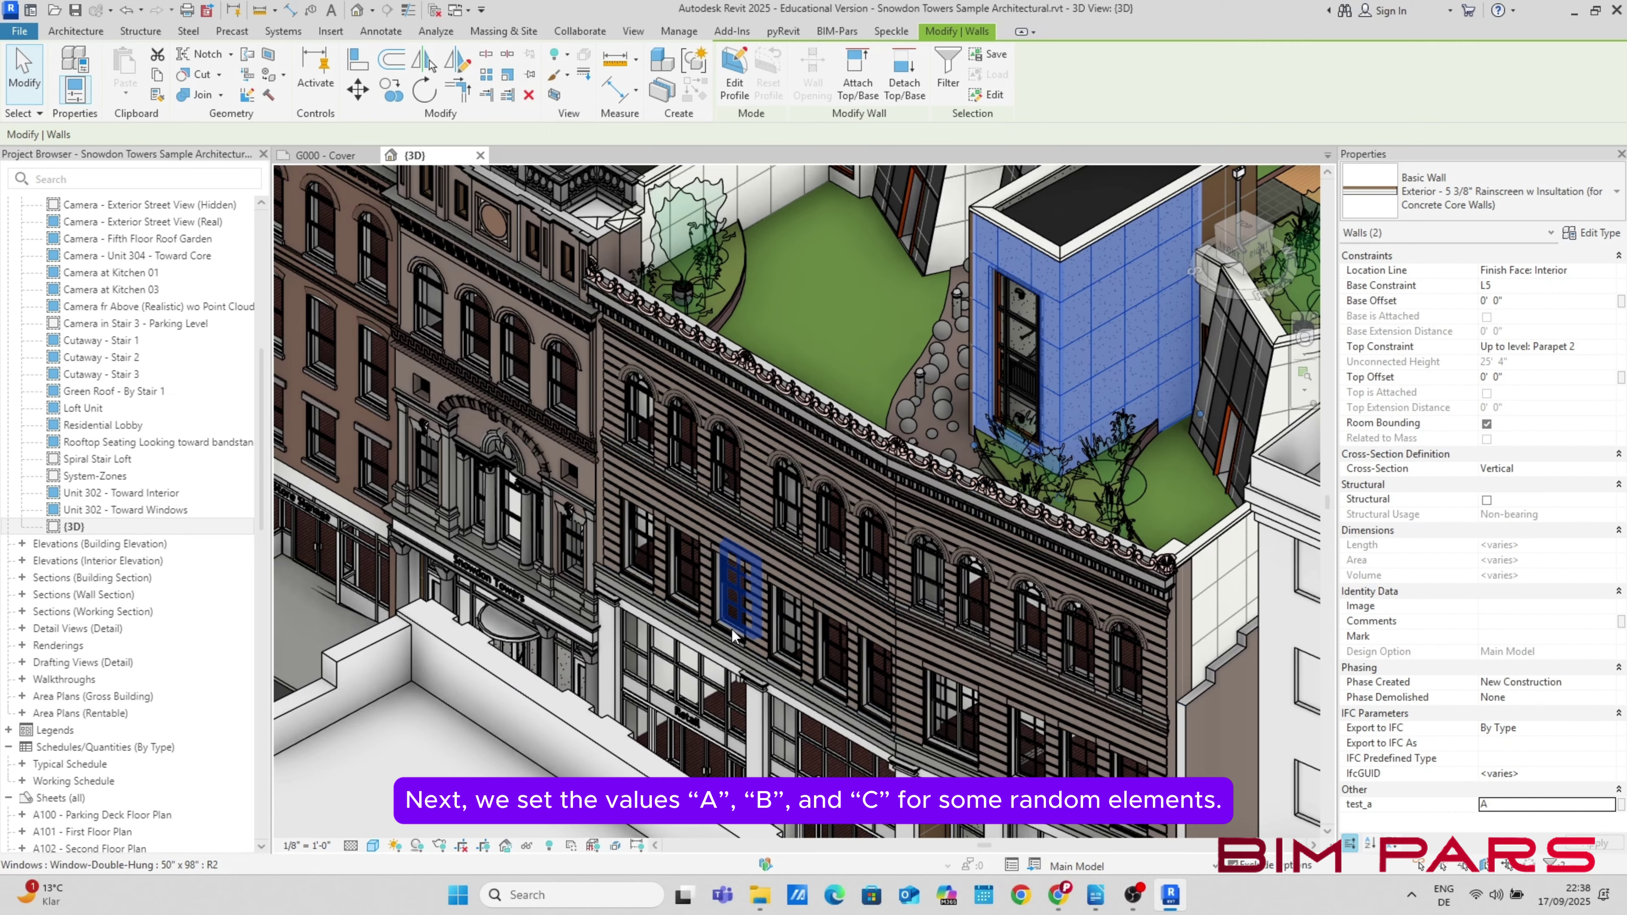
left_click(734, 633)
left_click(692, 606, "ctrl")
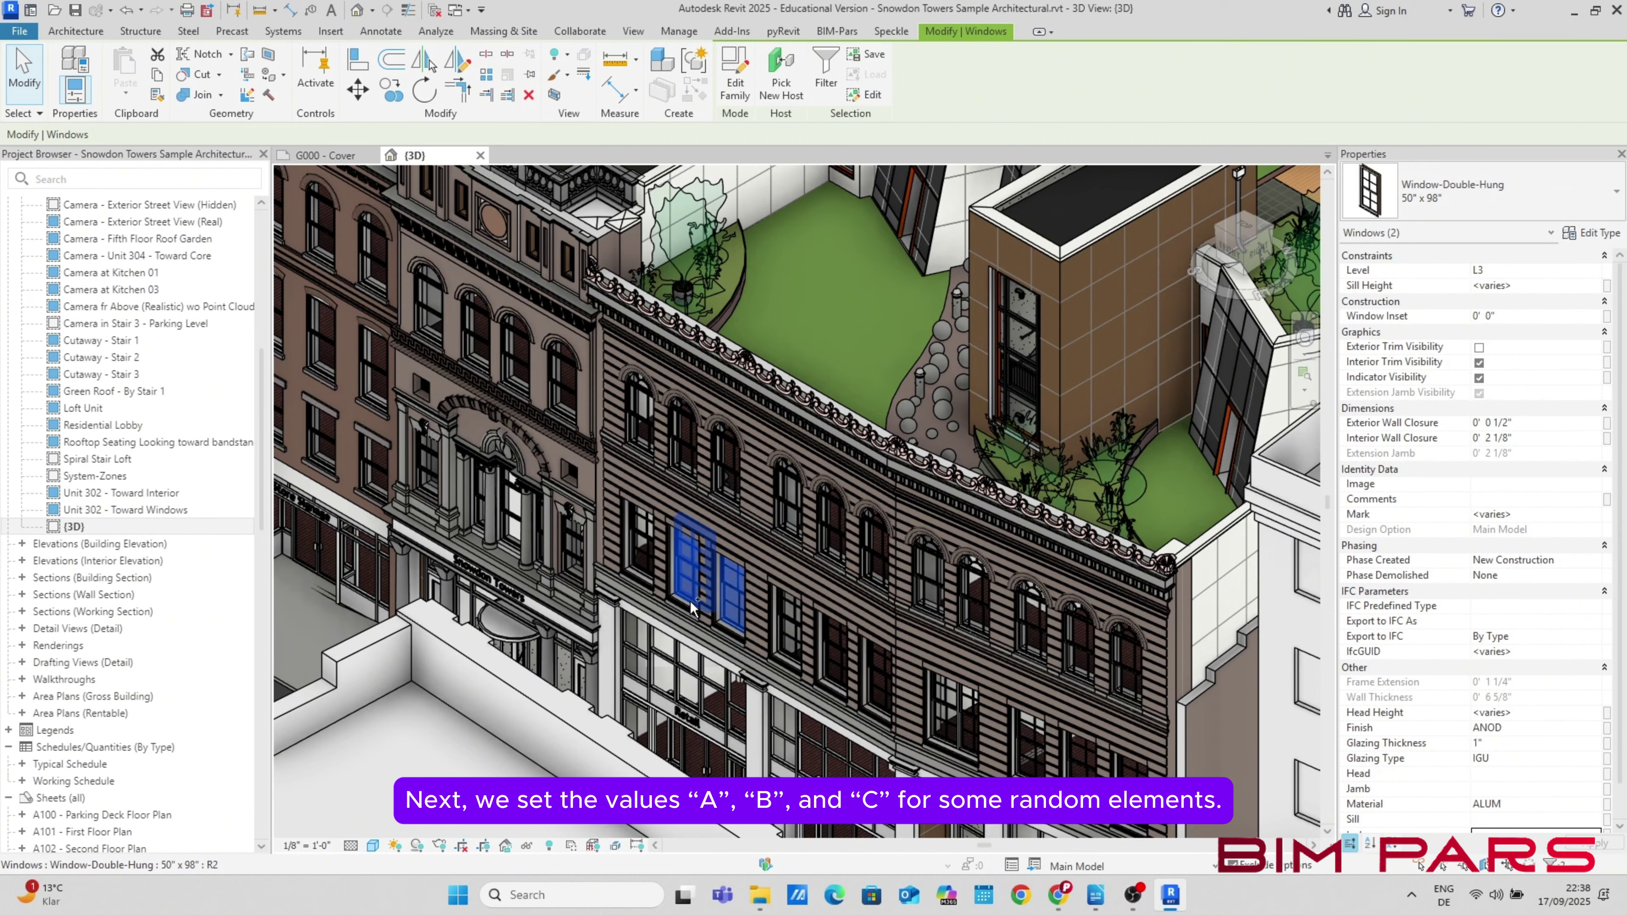
left_click(644, 580, "ctrl")
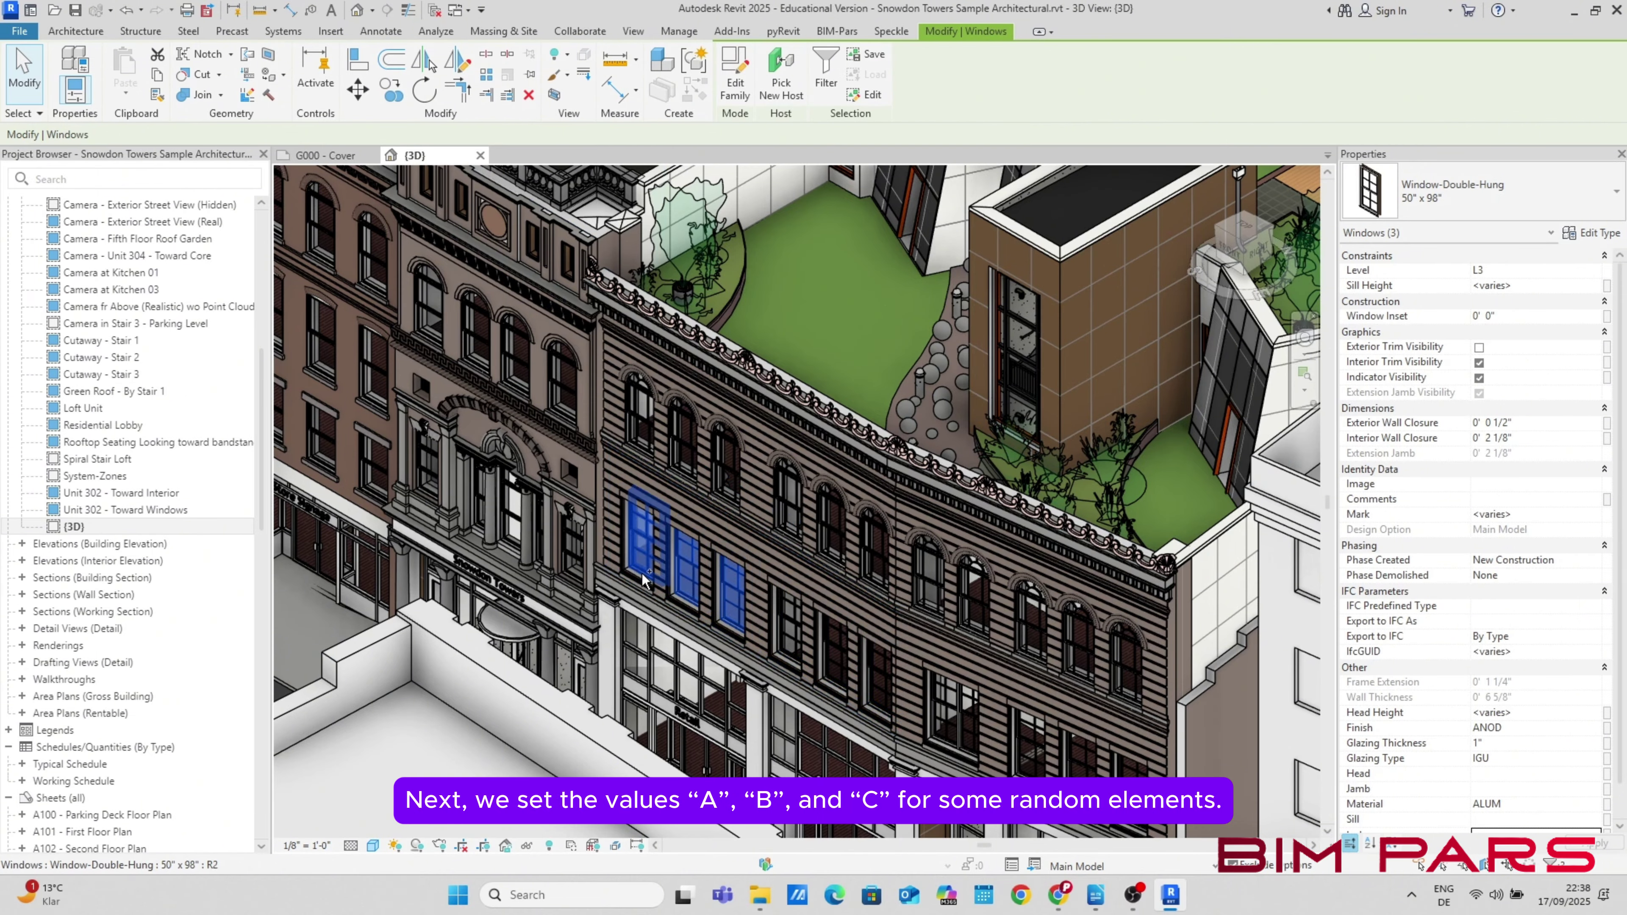
left_click(1489, 829)
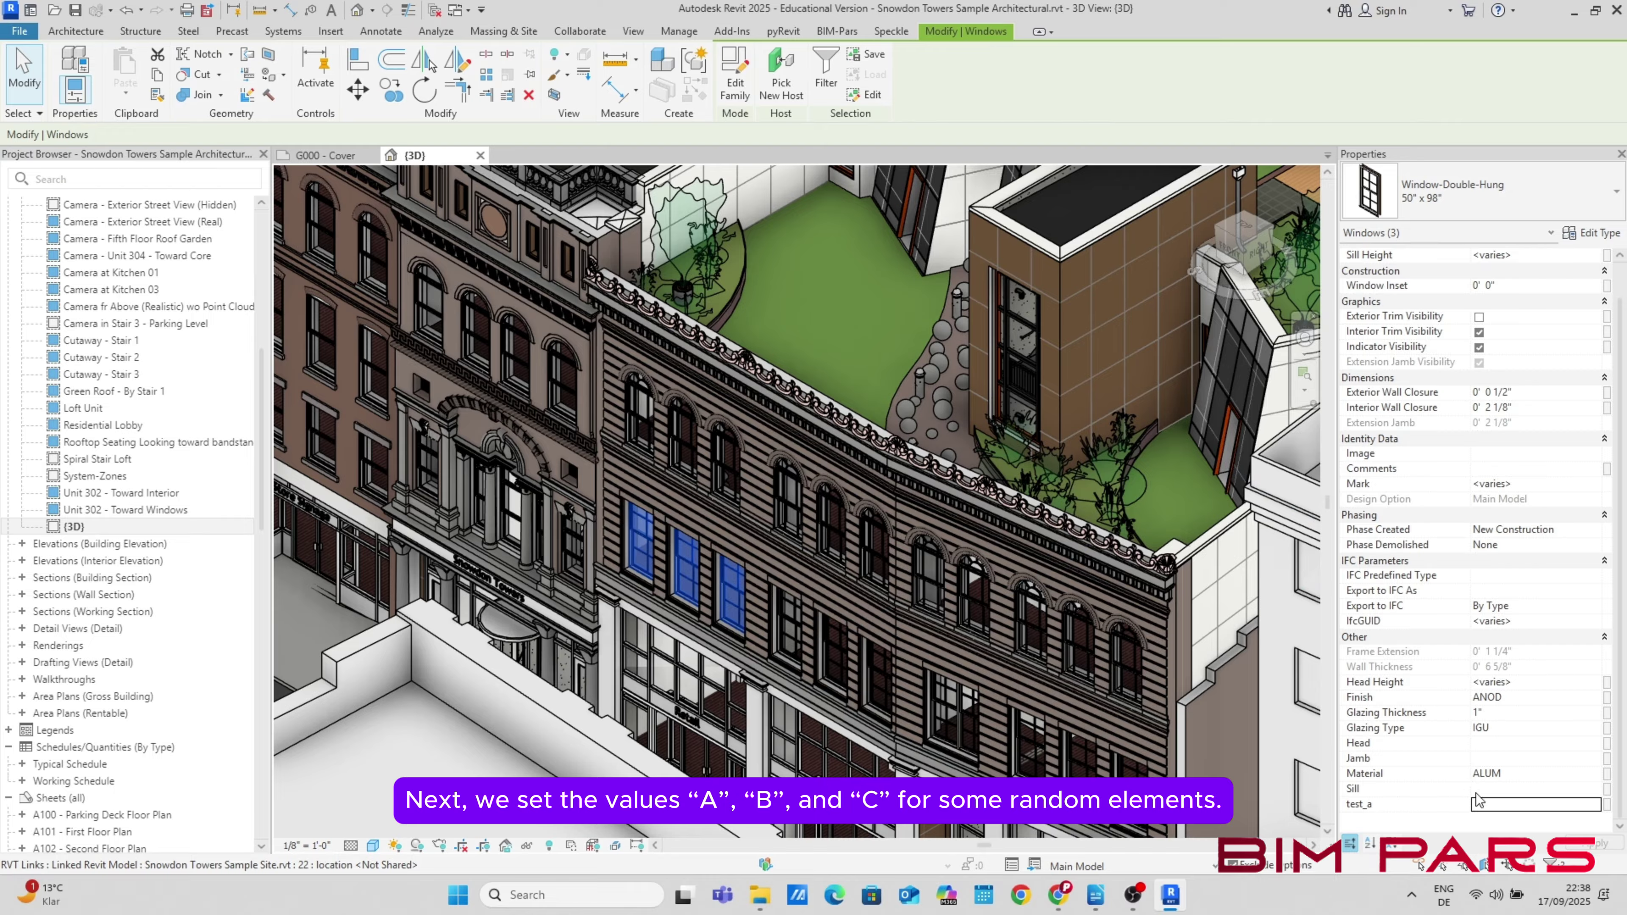
left_click(1501, 805)
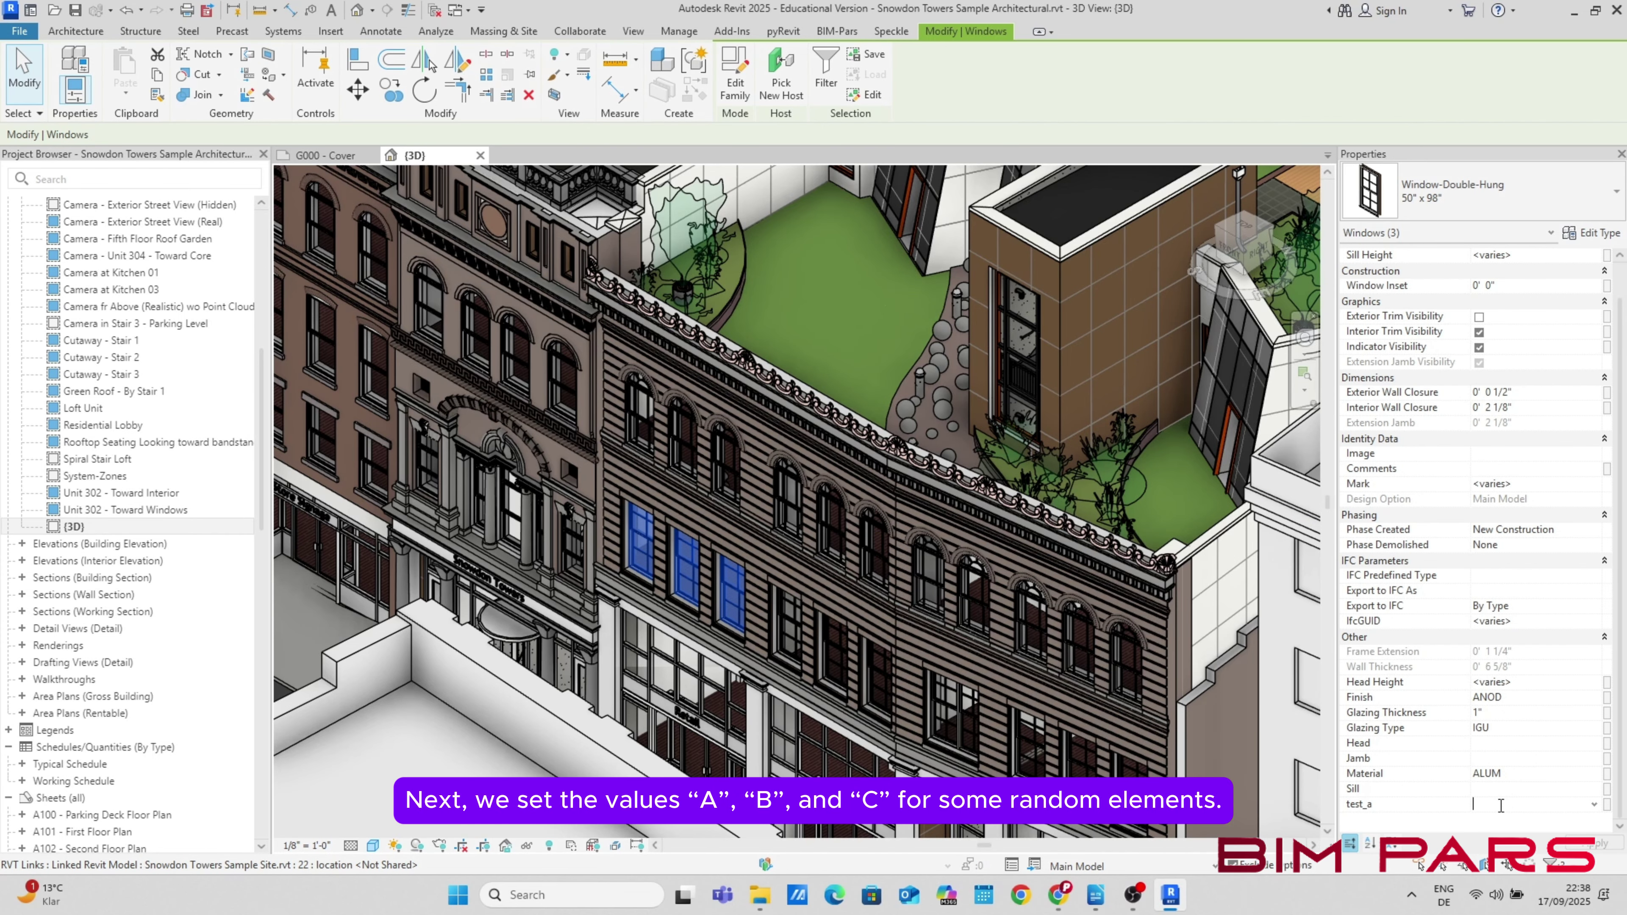
type("B")
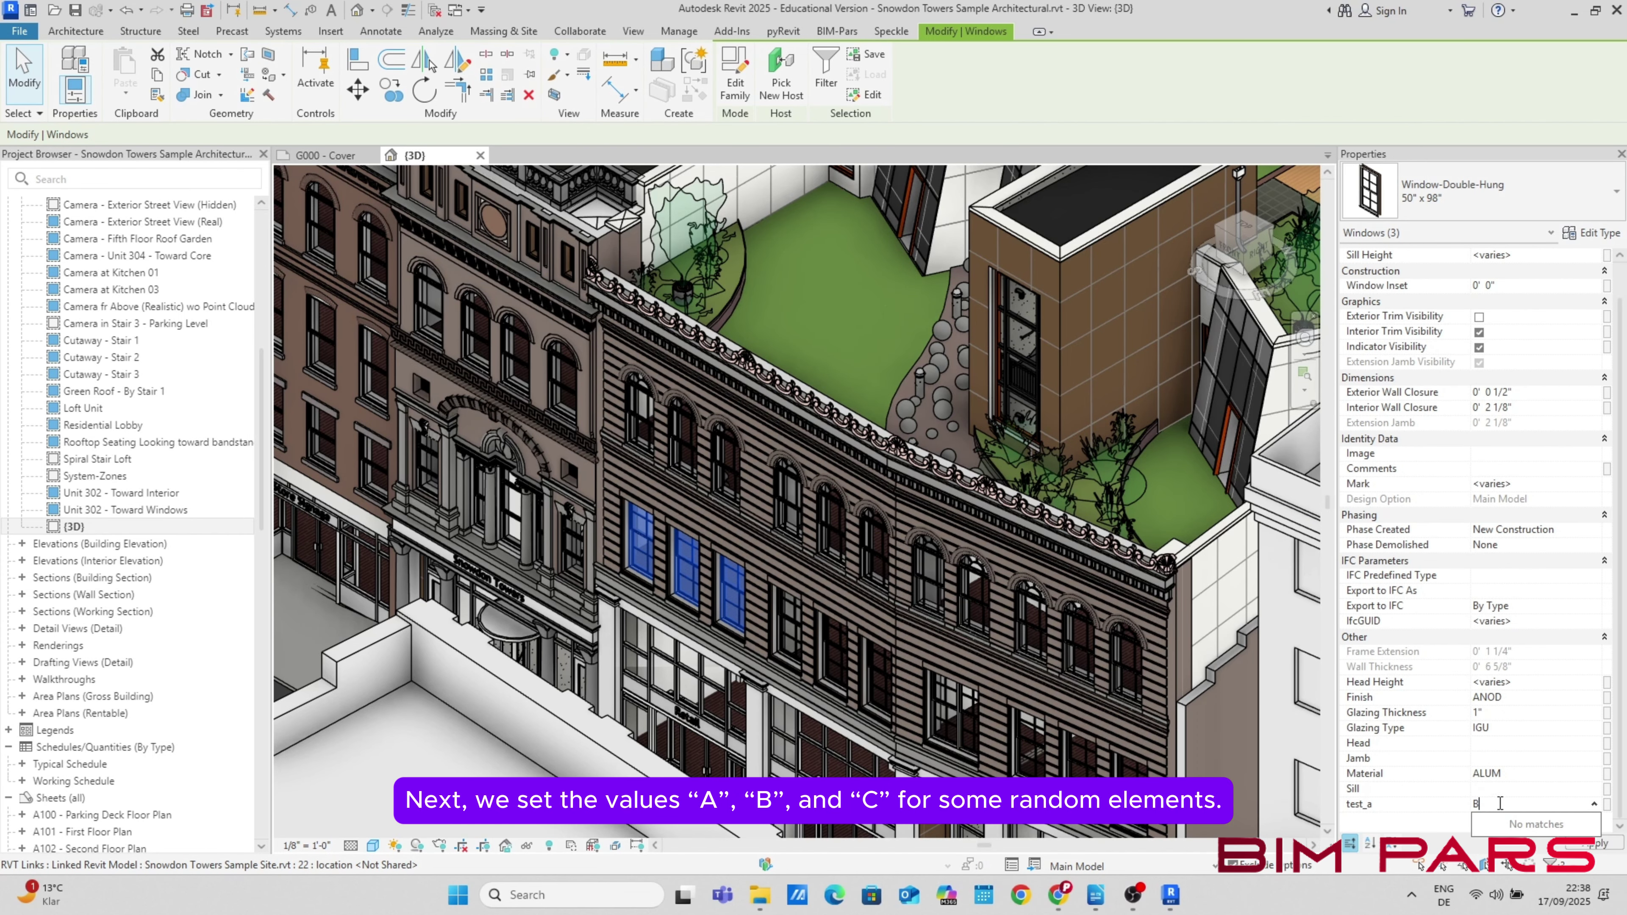
Set test_a to C for the white rooftop wall facing the round picnic table and apply it
scroll(872, 435, "down", 3)
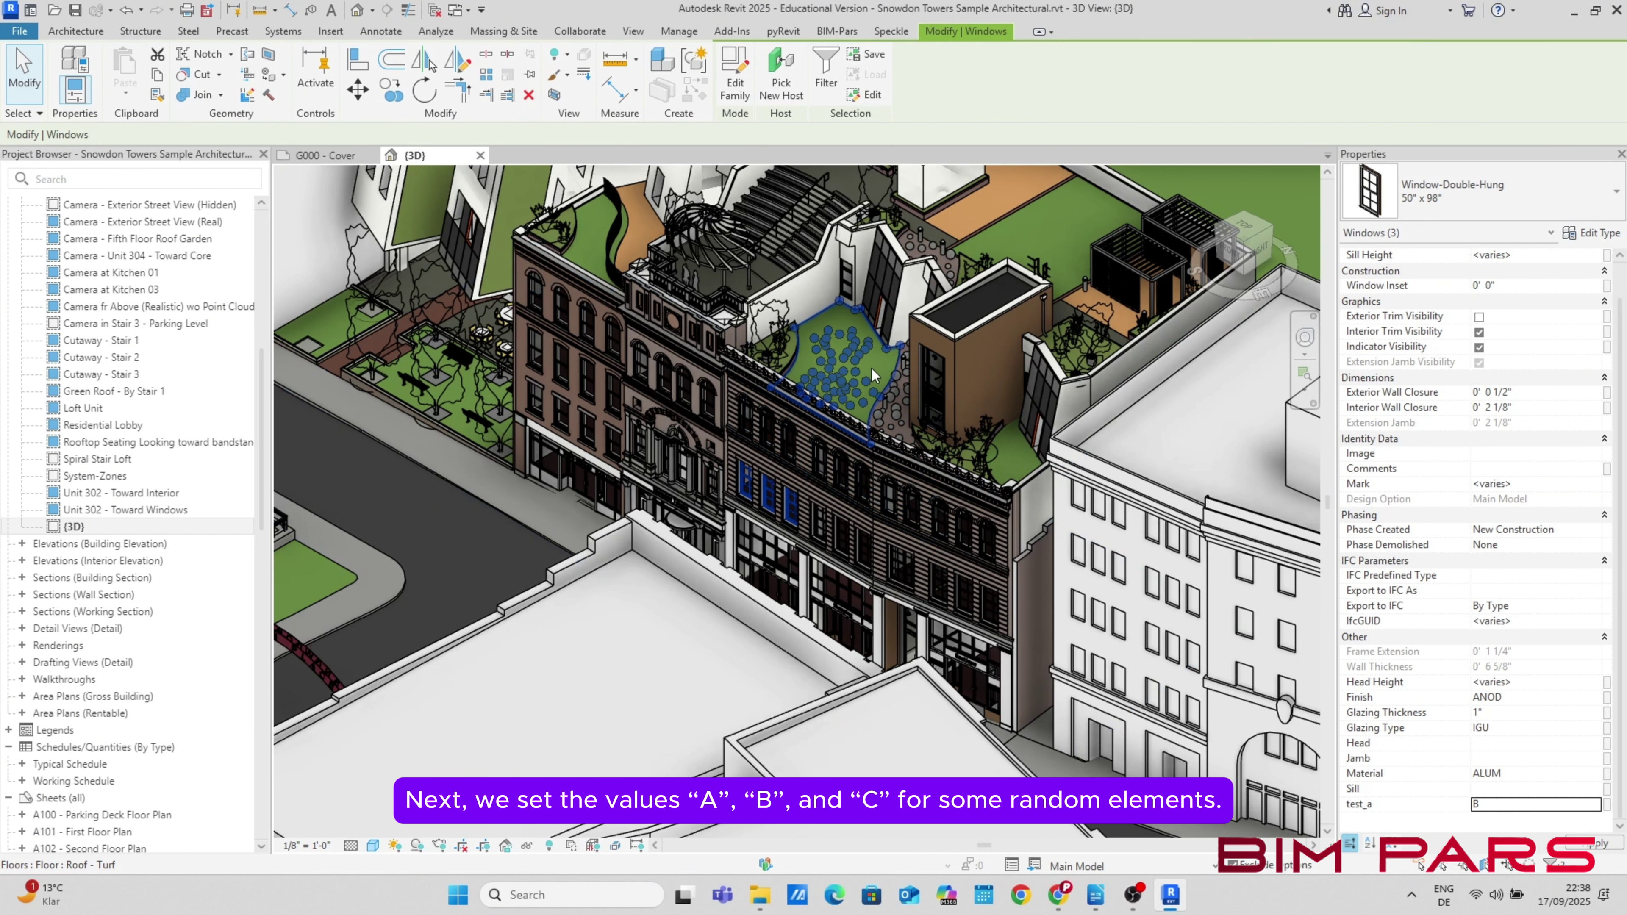
middle_click_drag(872, 369, 830, 422, "shift")
scroll(830, 421, "up", 6)
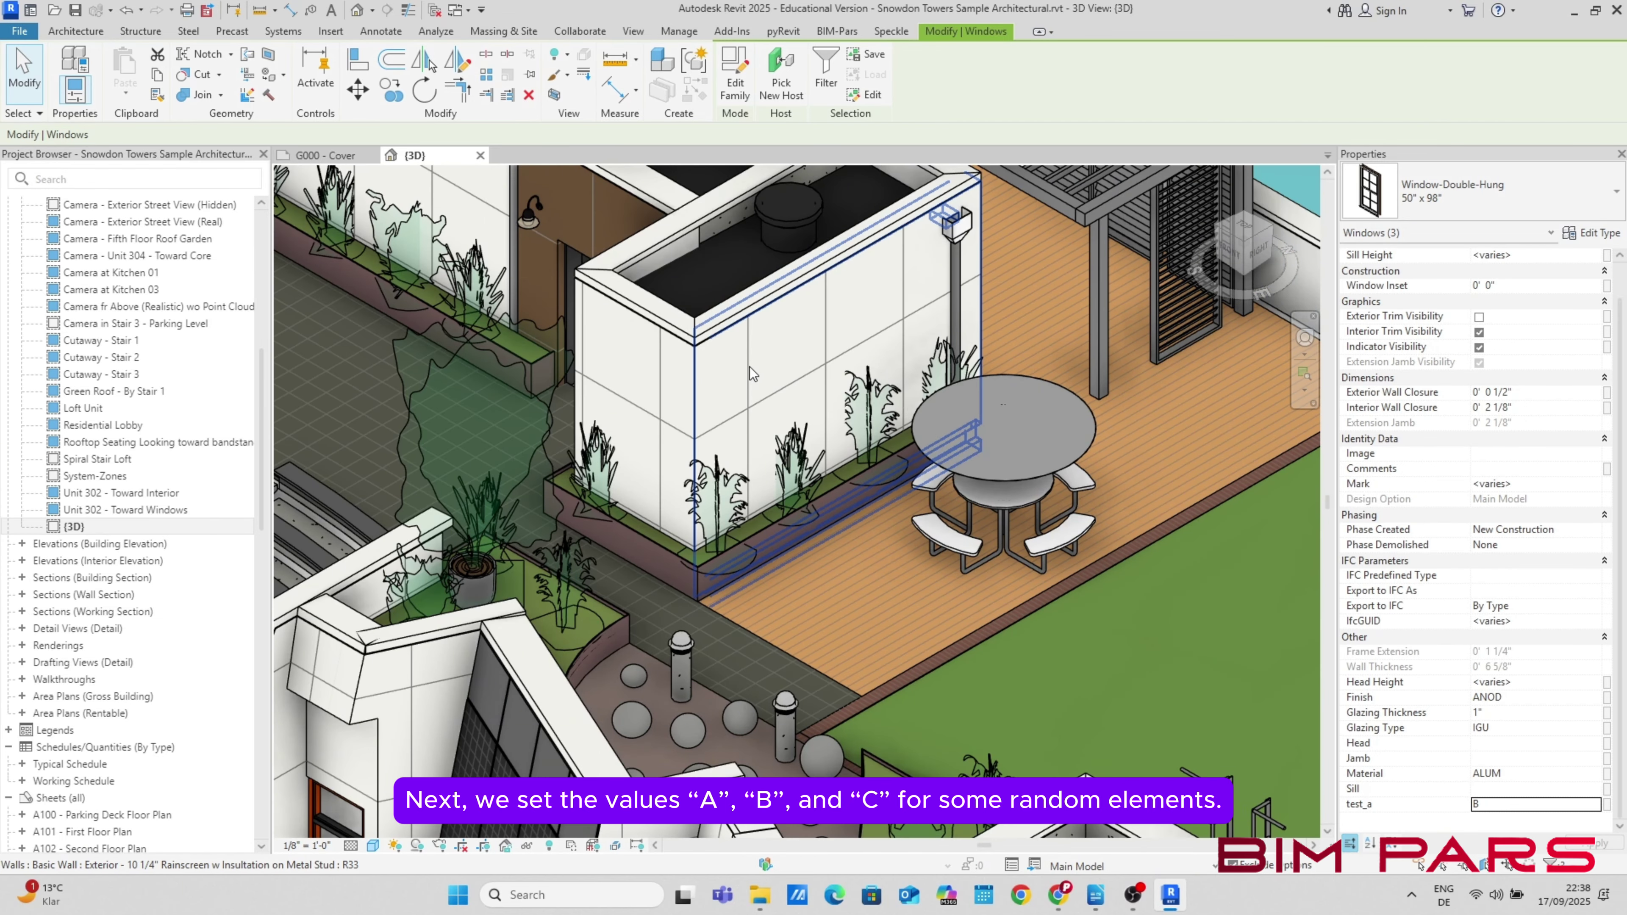
left_click(751, 370)
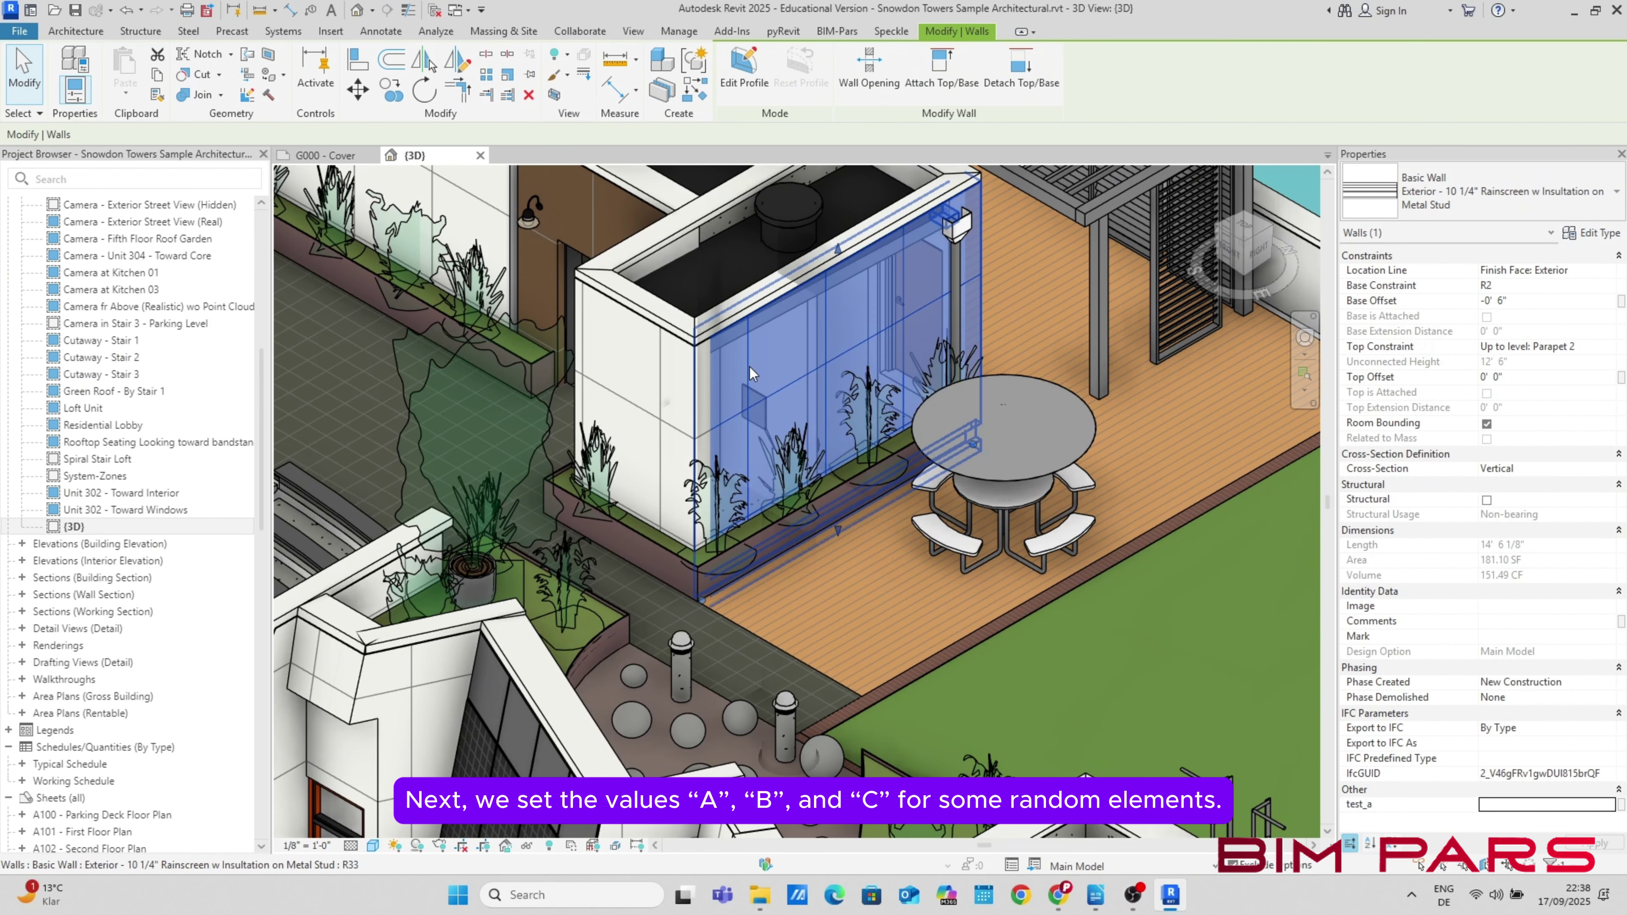
left_click(1504, 806)
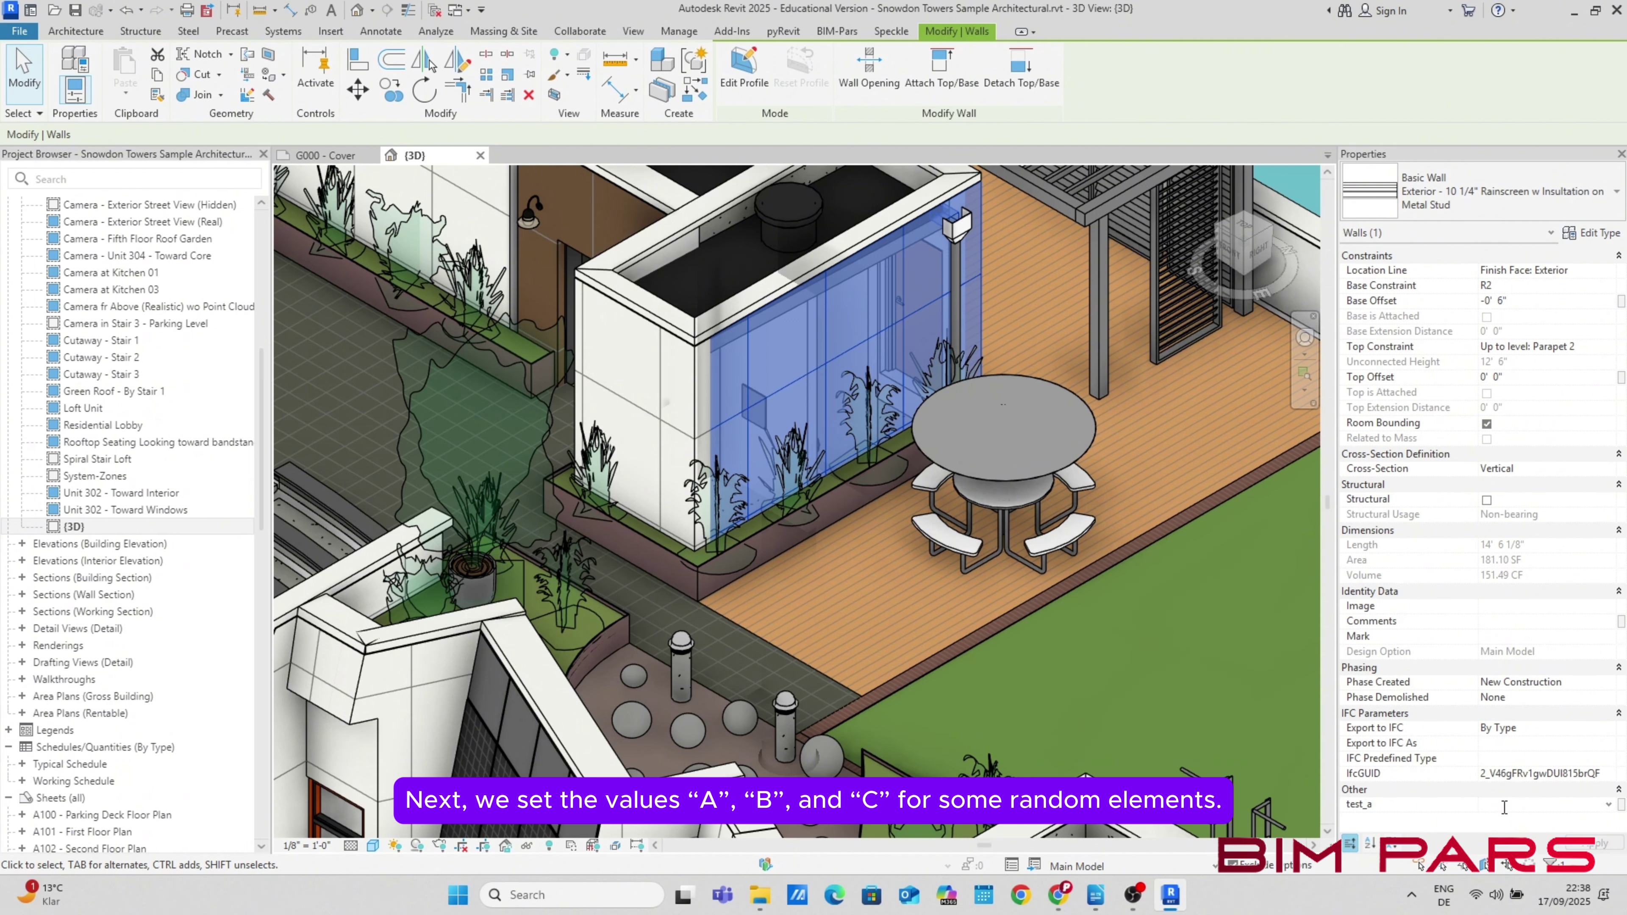
type("C")
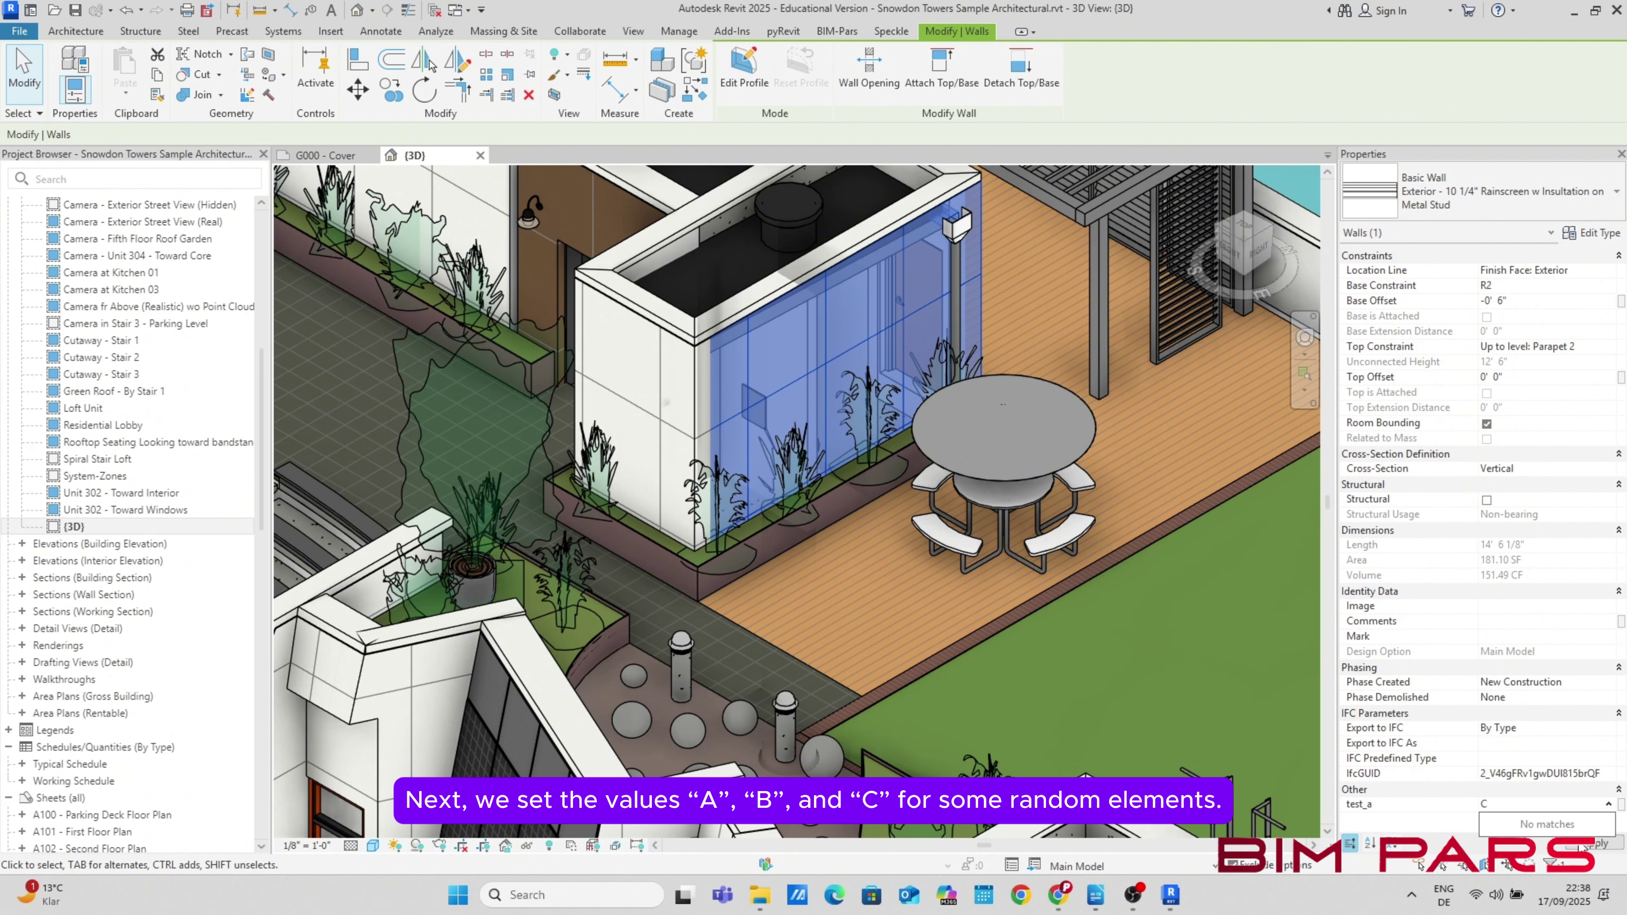
left_click(1597, 846)
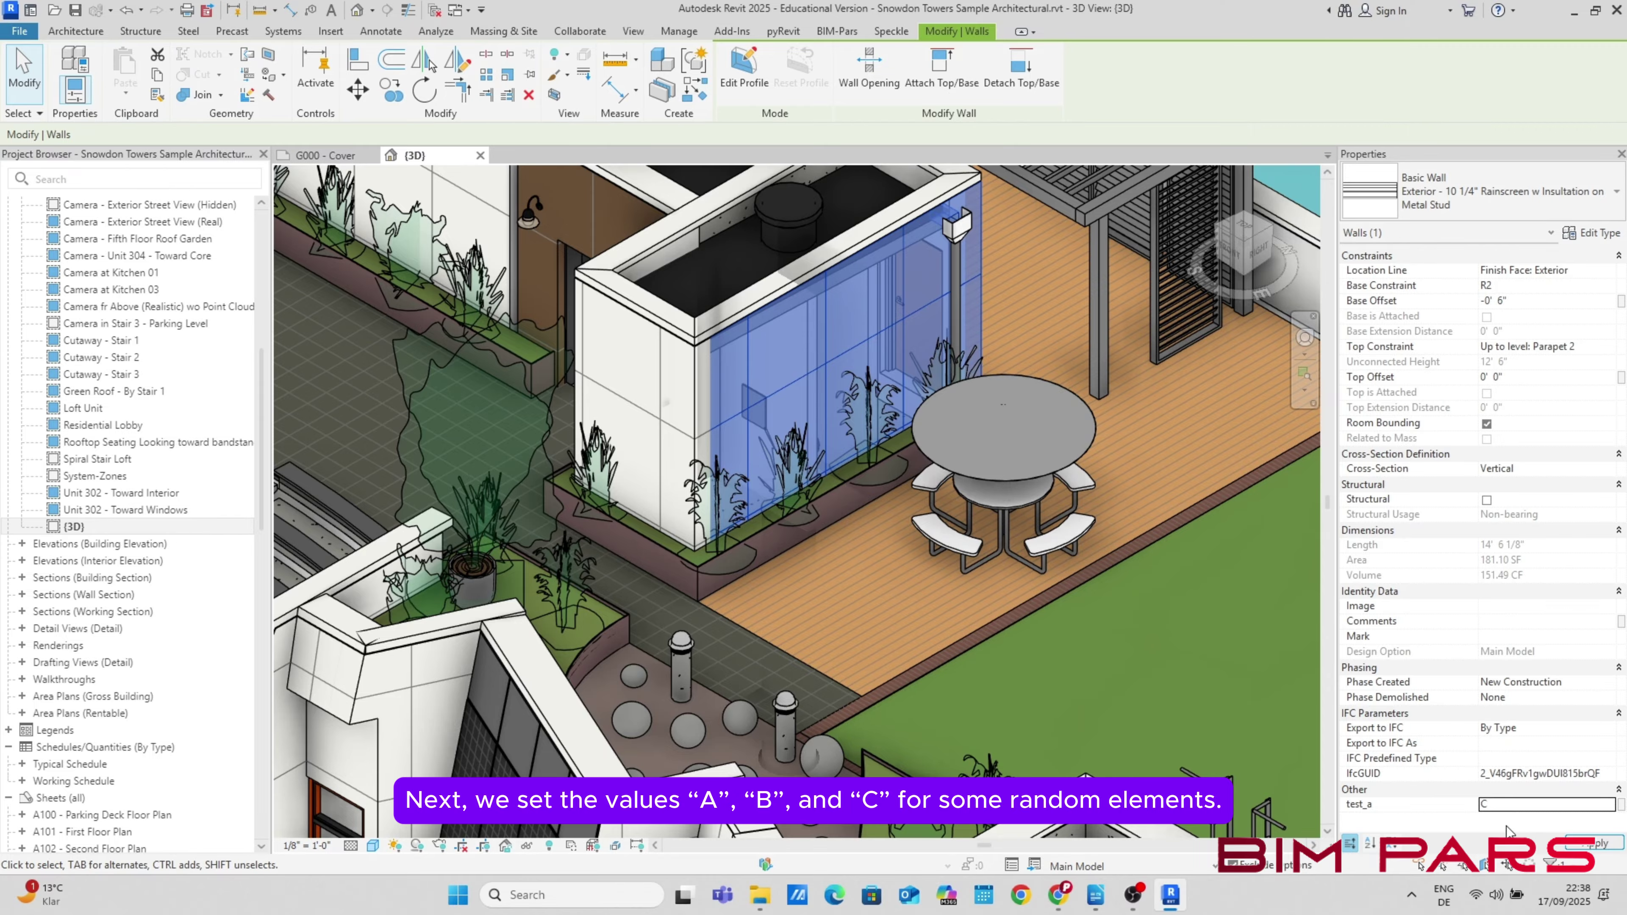
Clear the wall selection and select all elements of the whole model in the 3D view
scroll(948, 497, "down", 5)
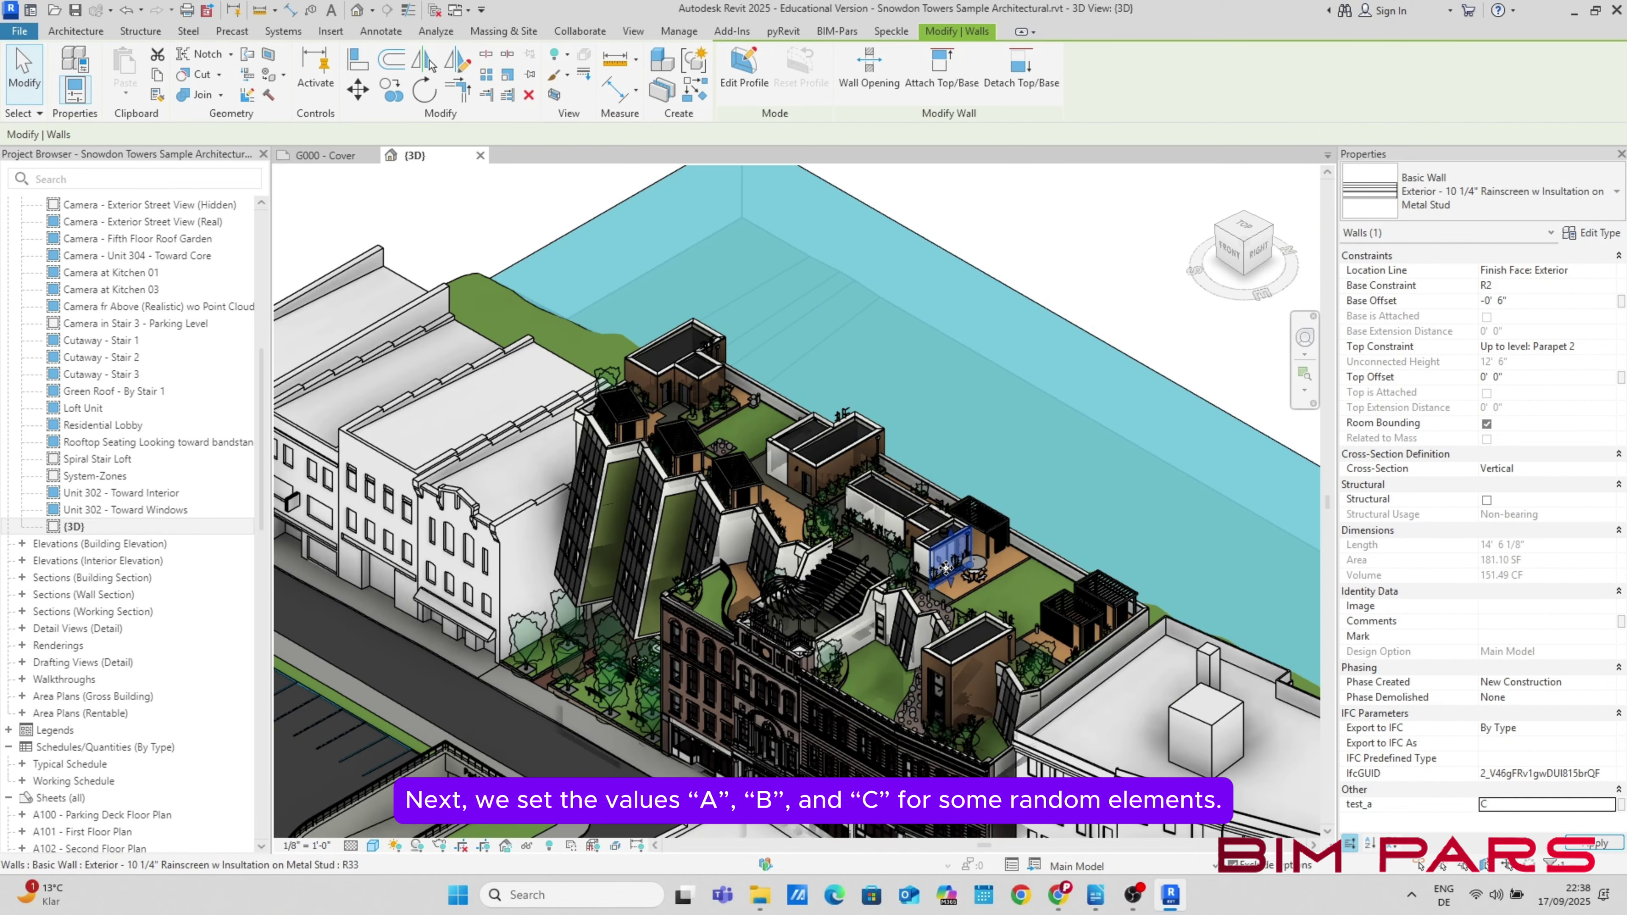
scroll(933, 474, "down", 4)
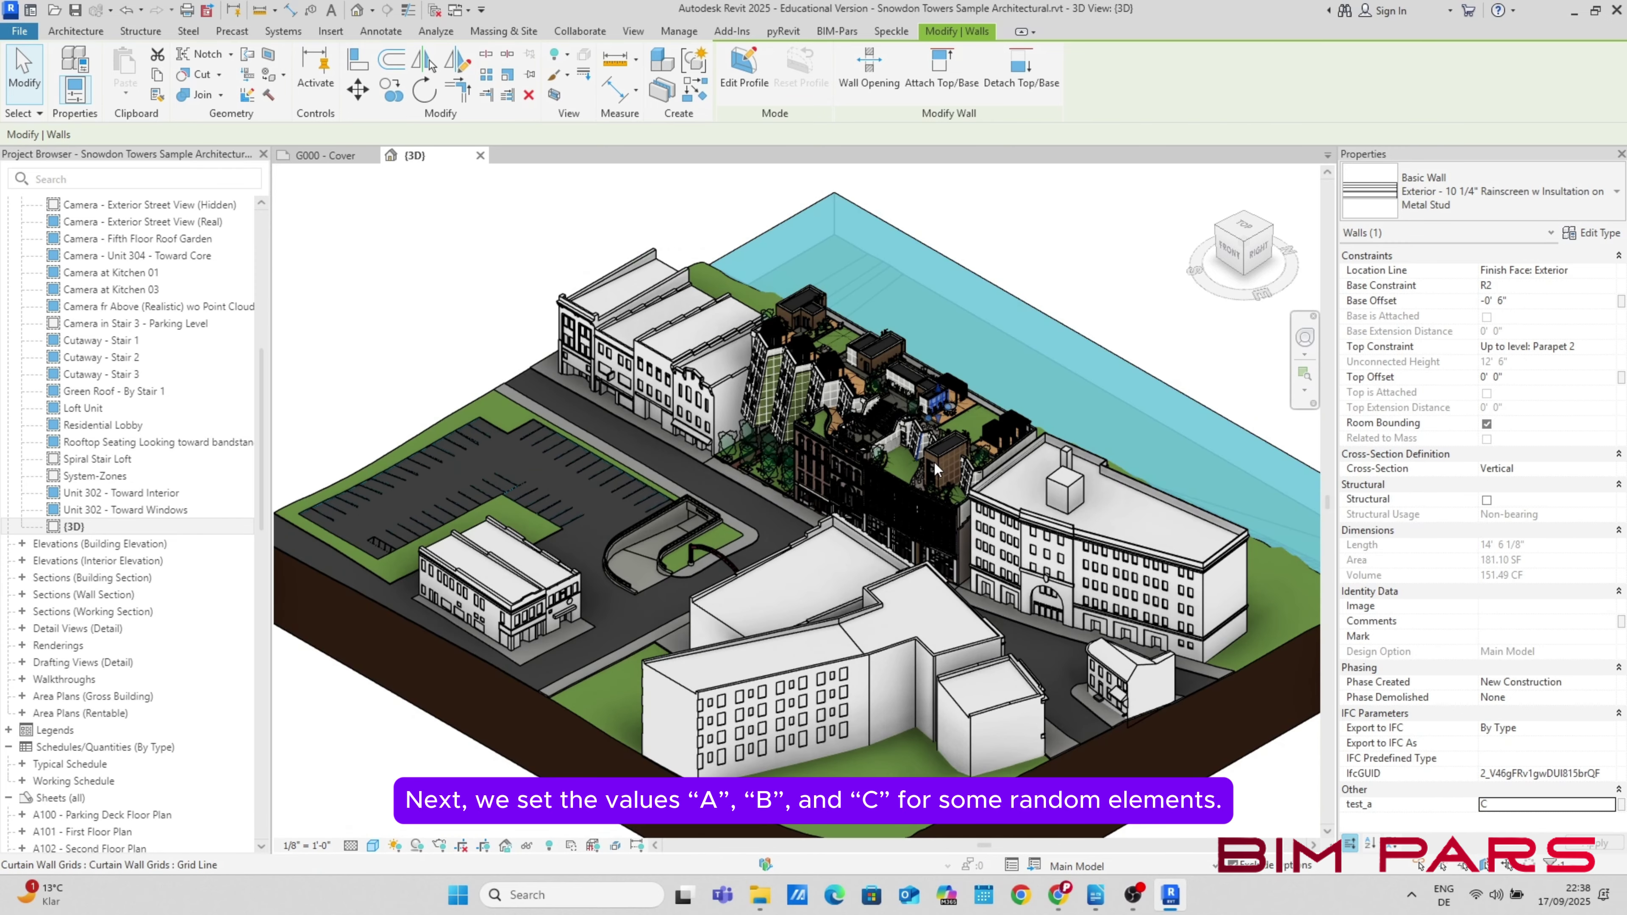
left_click(414, 260)
scroll(1060, 343, "down", 1)
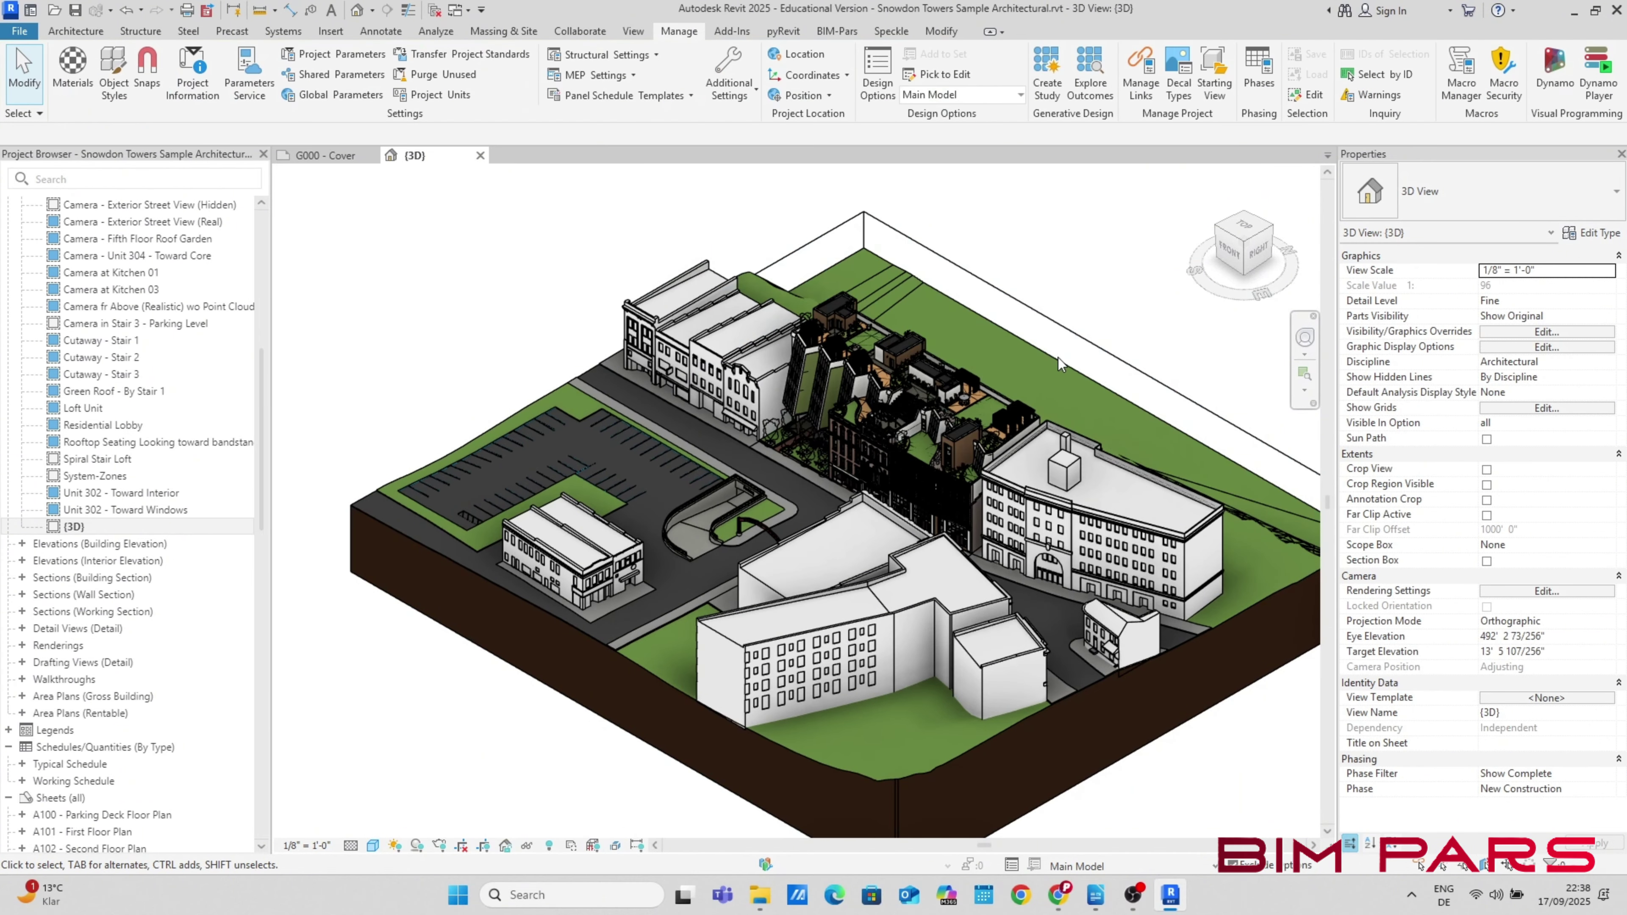
middle_click_drag(1048, 487, 955, 491)
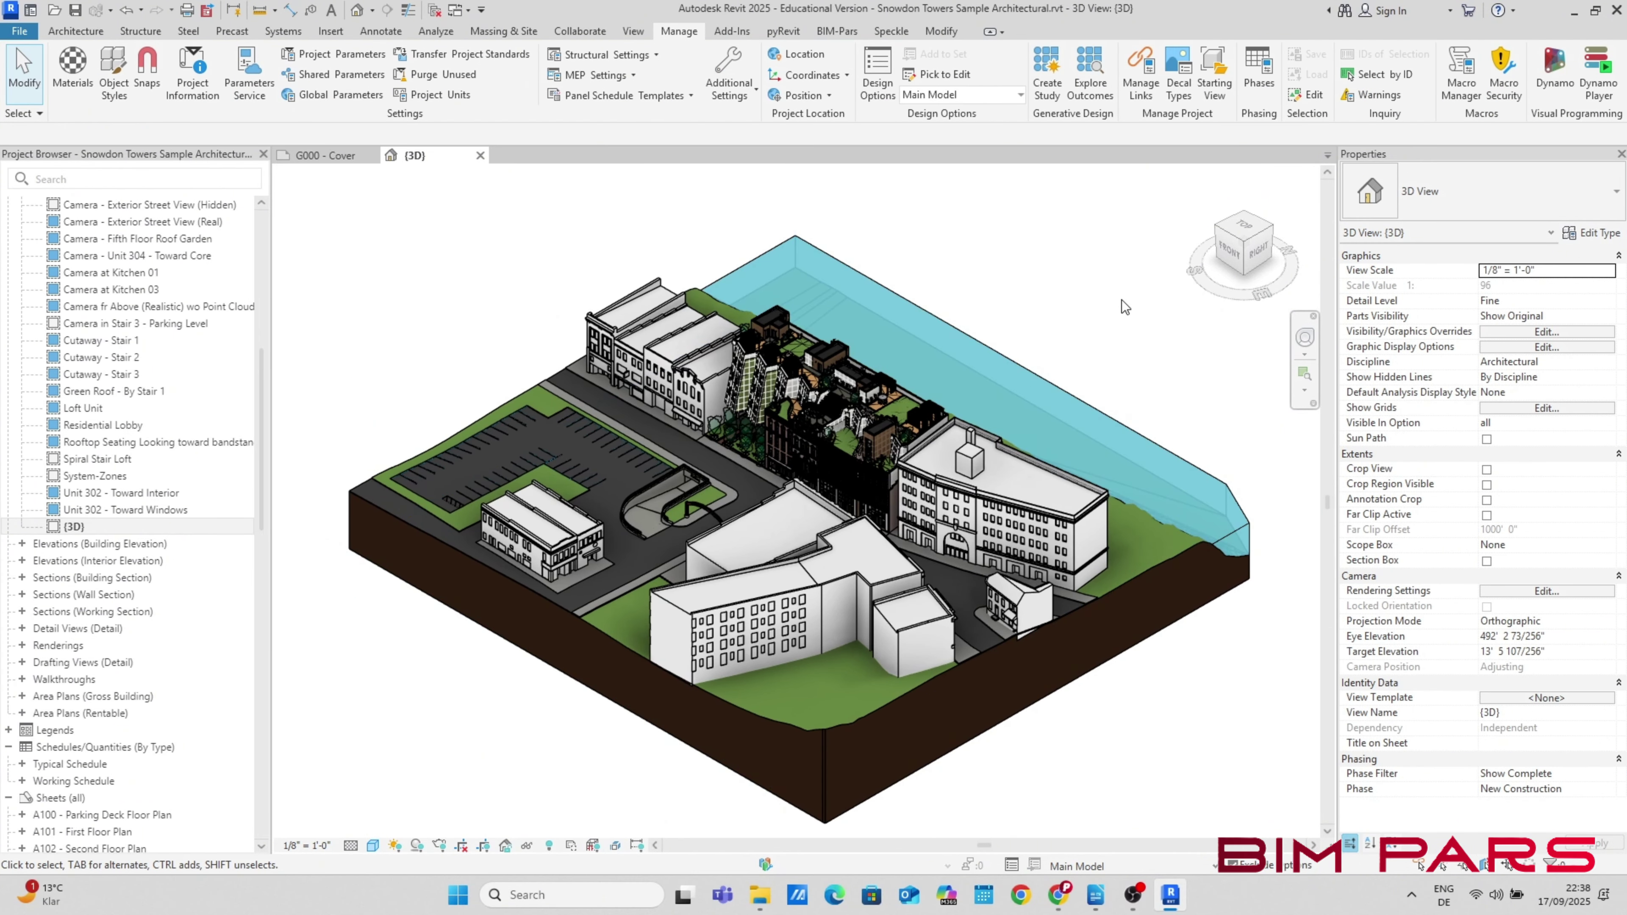
left_click_drag(1120, 298, 827, 535)
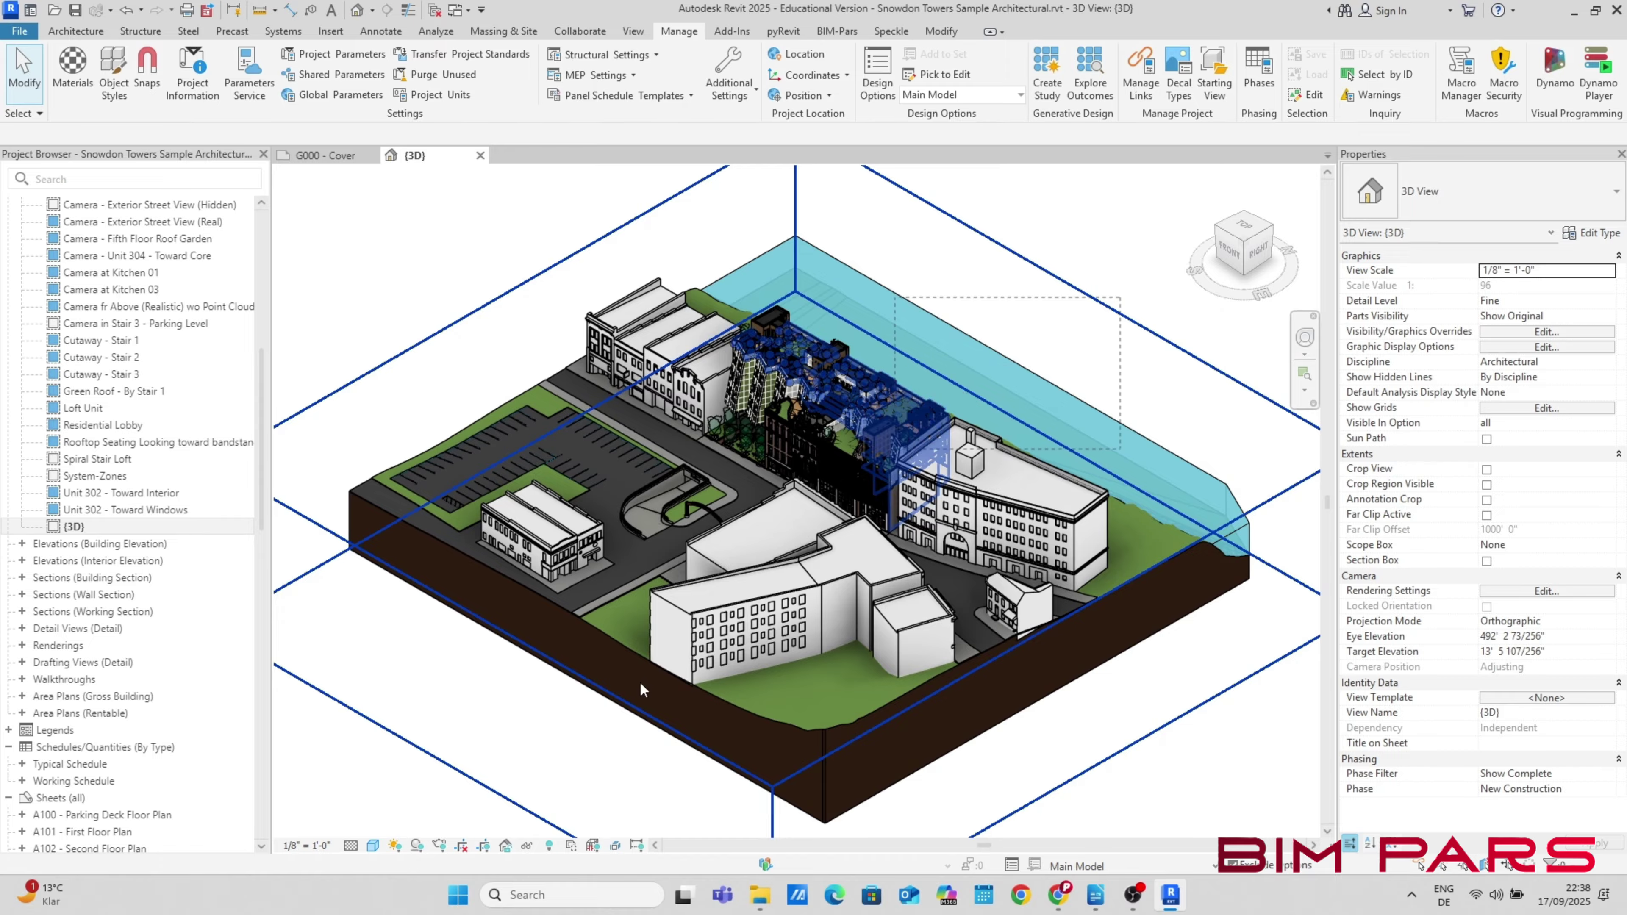
left_click_drag(642, 689, 680, 685)
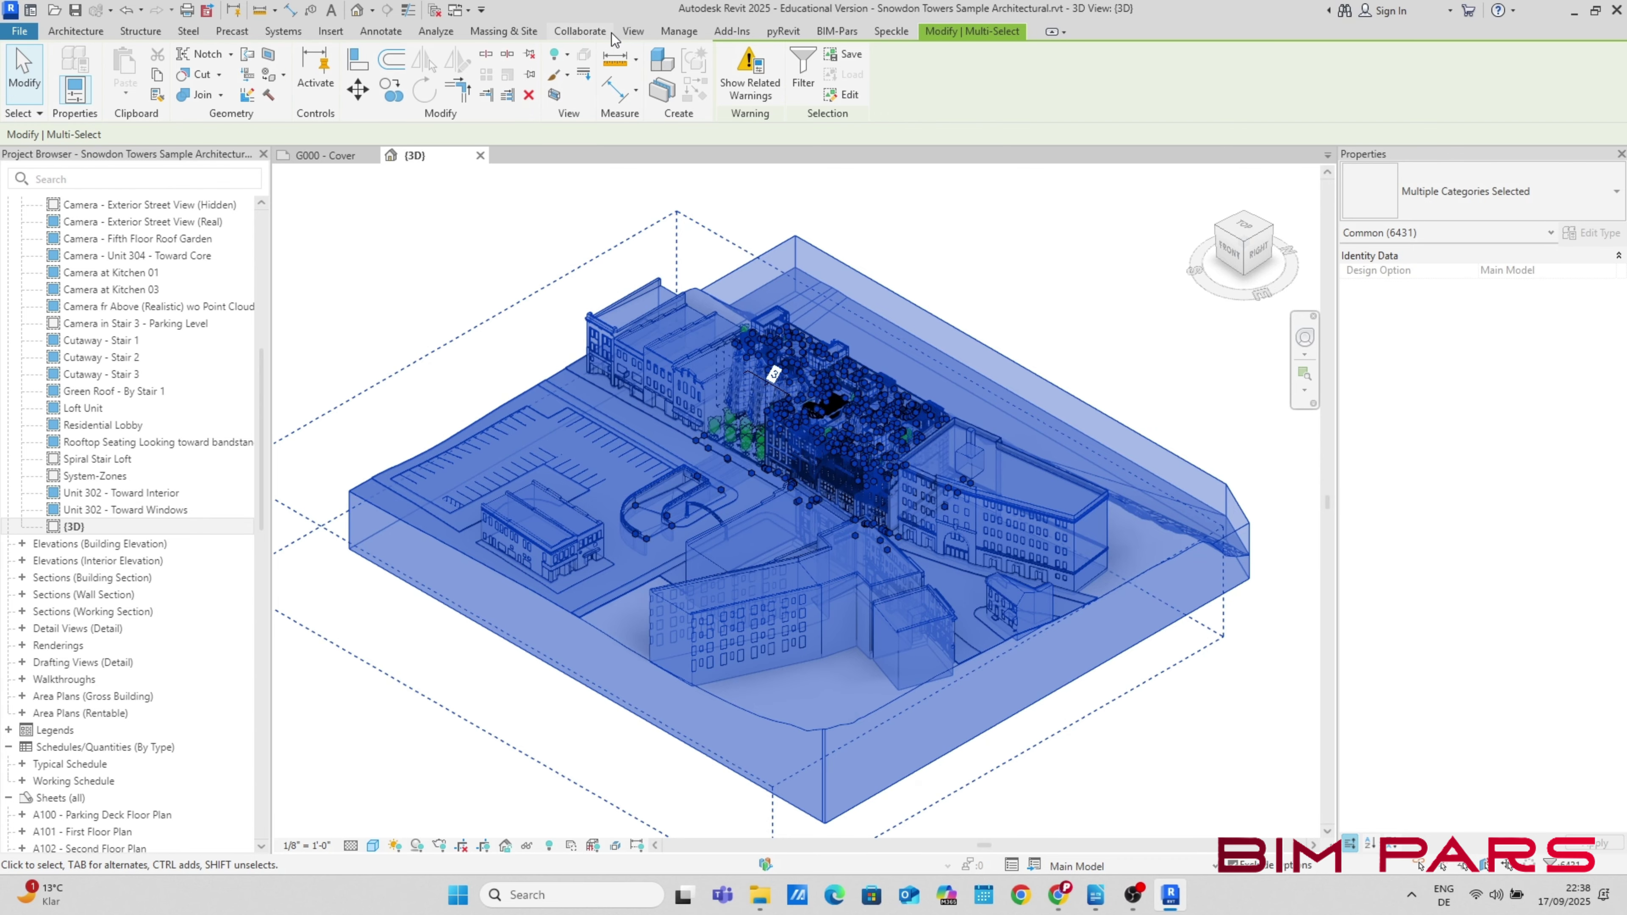
Open the BIM Pars toolbox and display the Check tools under Element Parameter, Parameter Self
left_click(837, 31)
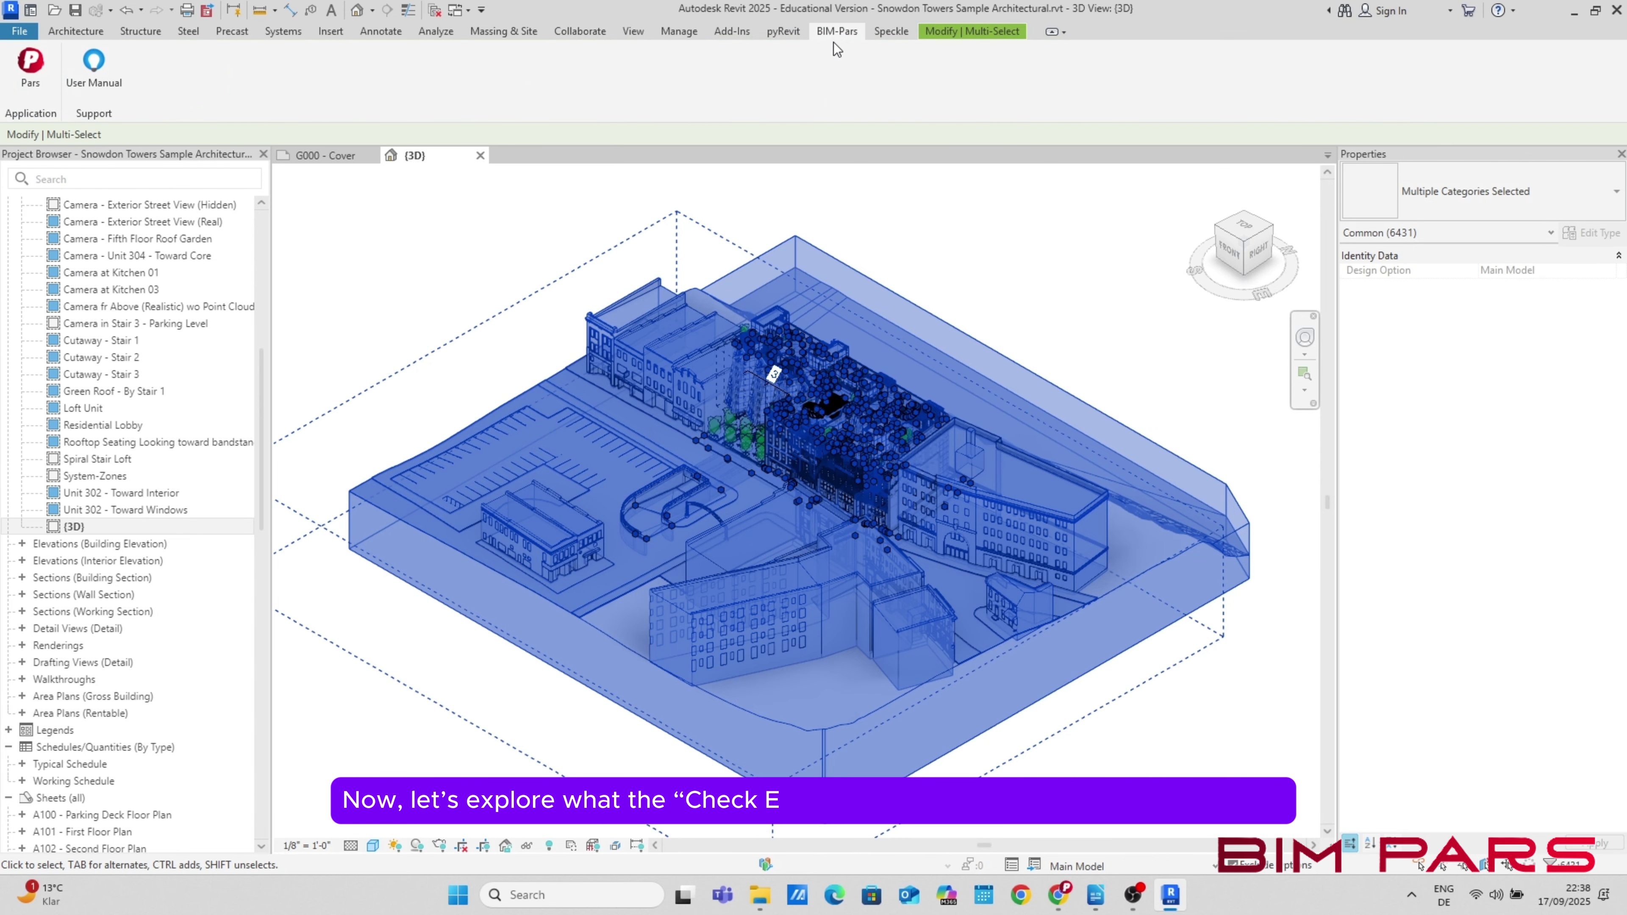
left_click(32, 70)
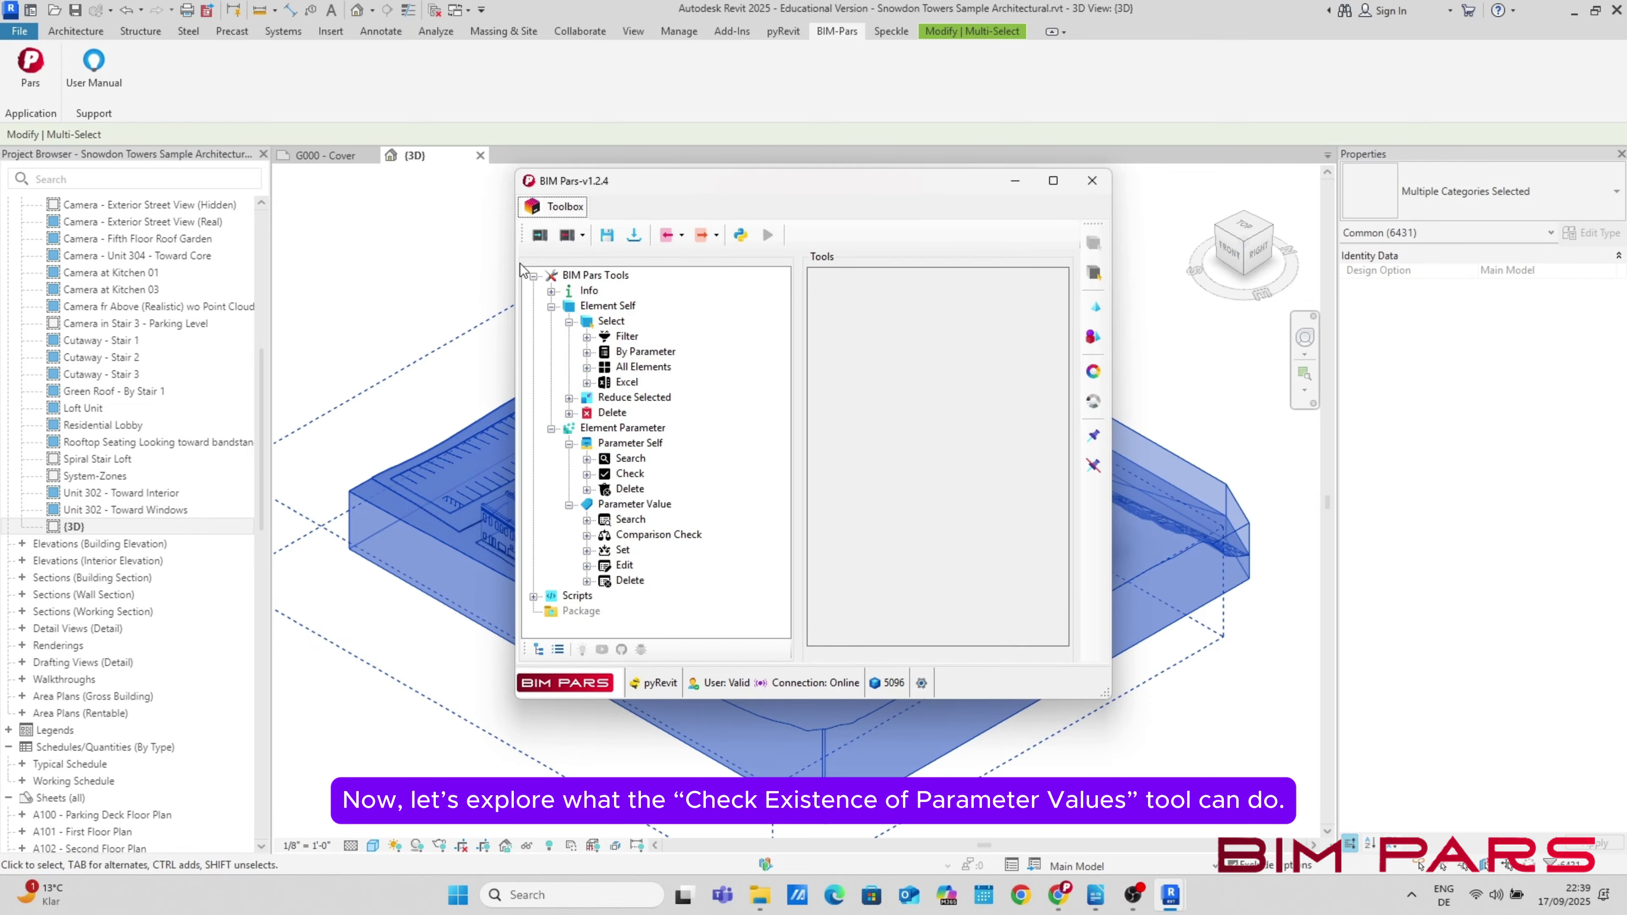
left_click(634, 477)
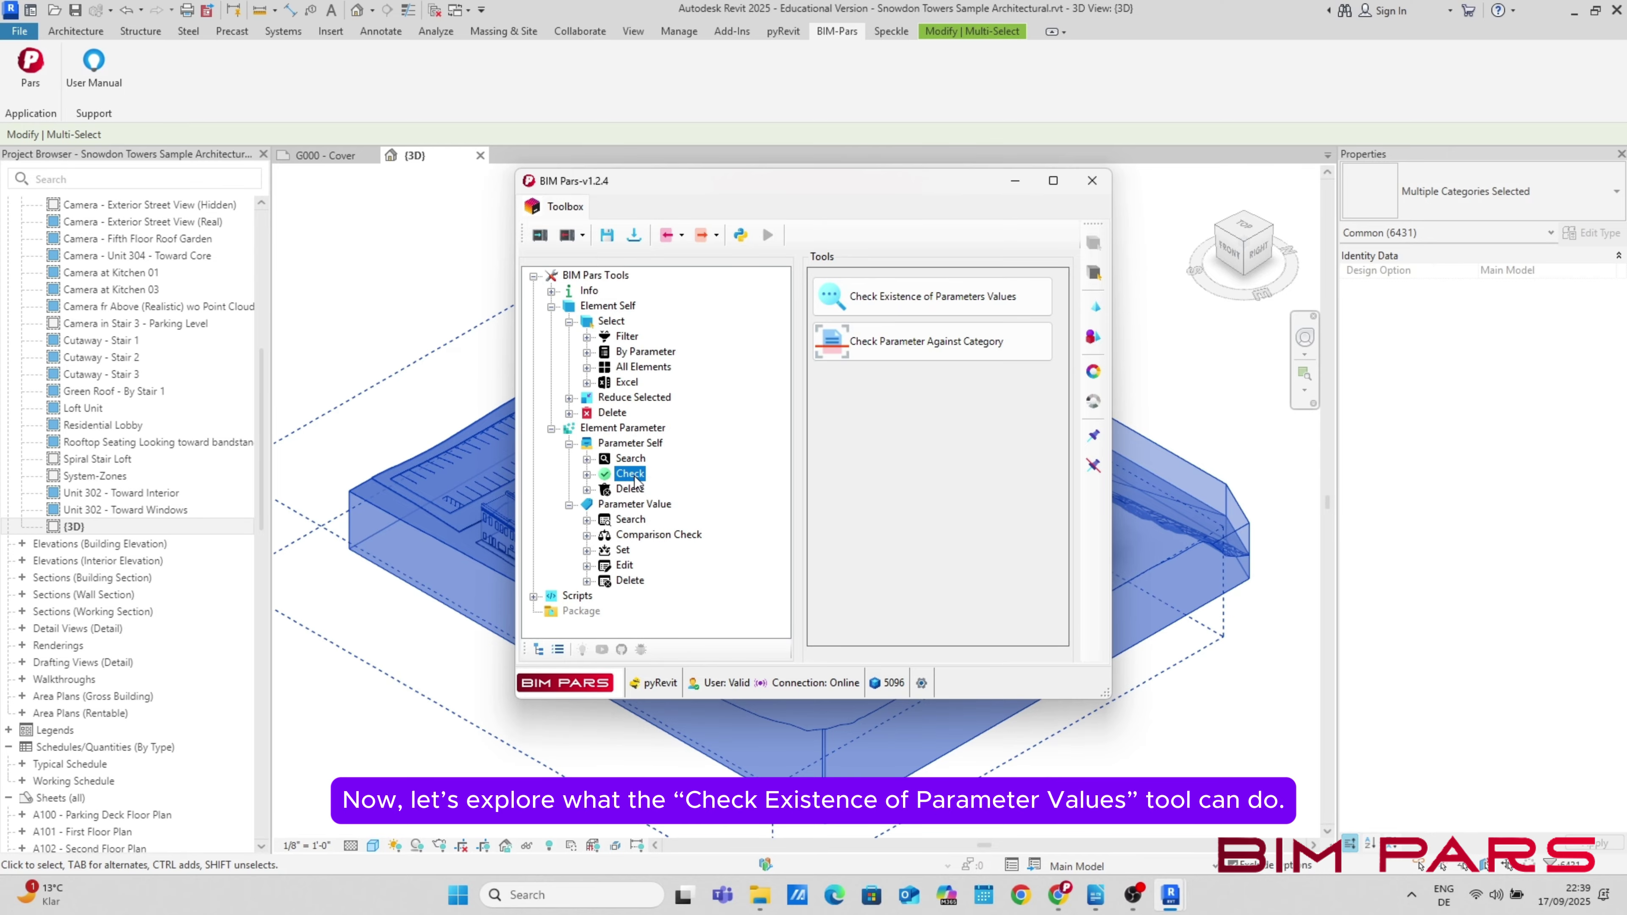
Start Check Existence of Parameters Values for parameter test_a, showing elements both with value and with no value
left_click(881, 301)
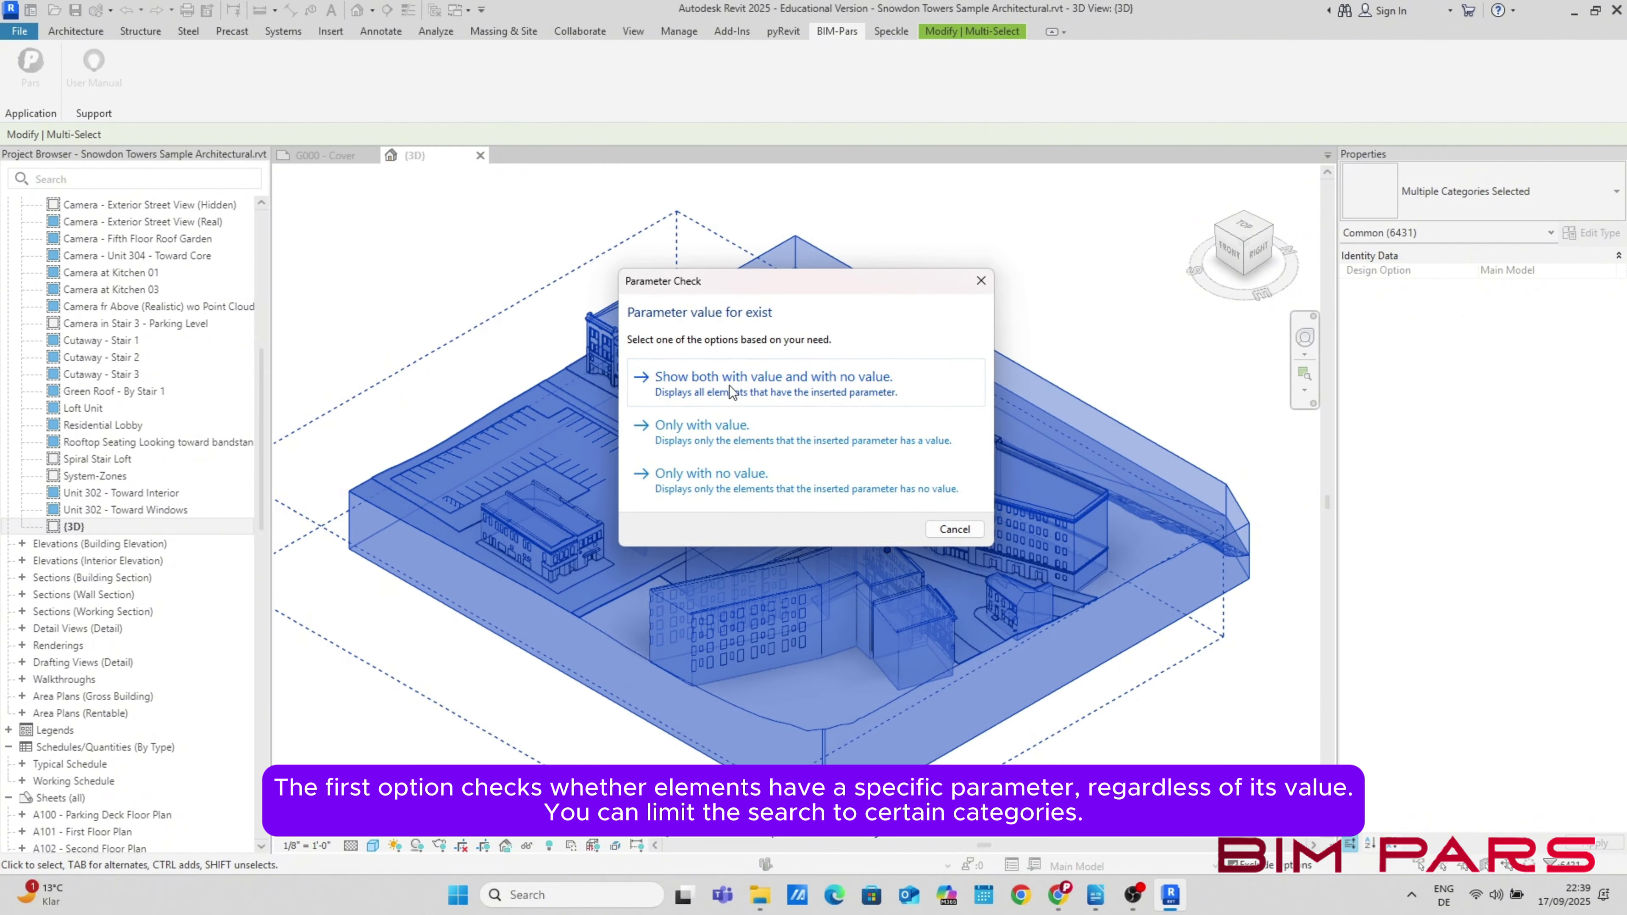
left_click(839, 388)
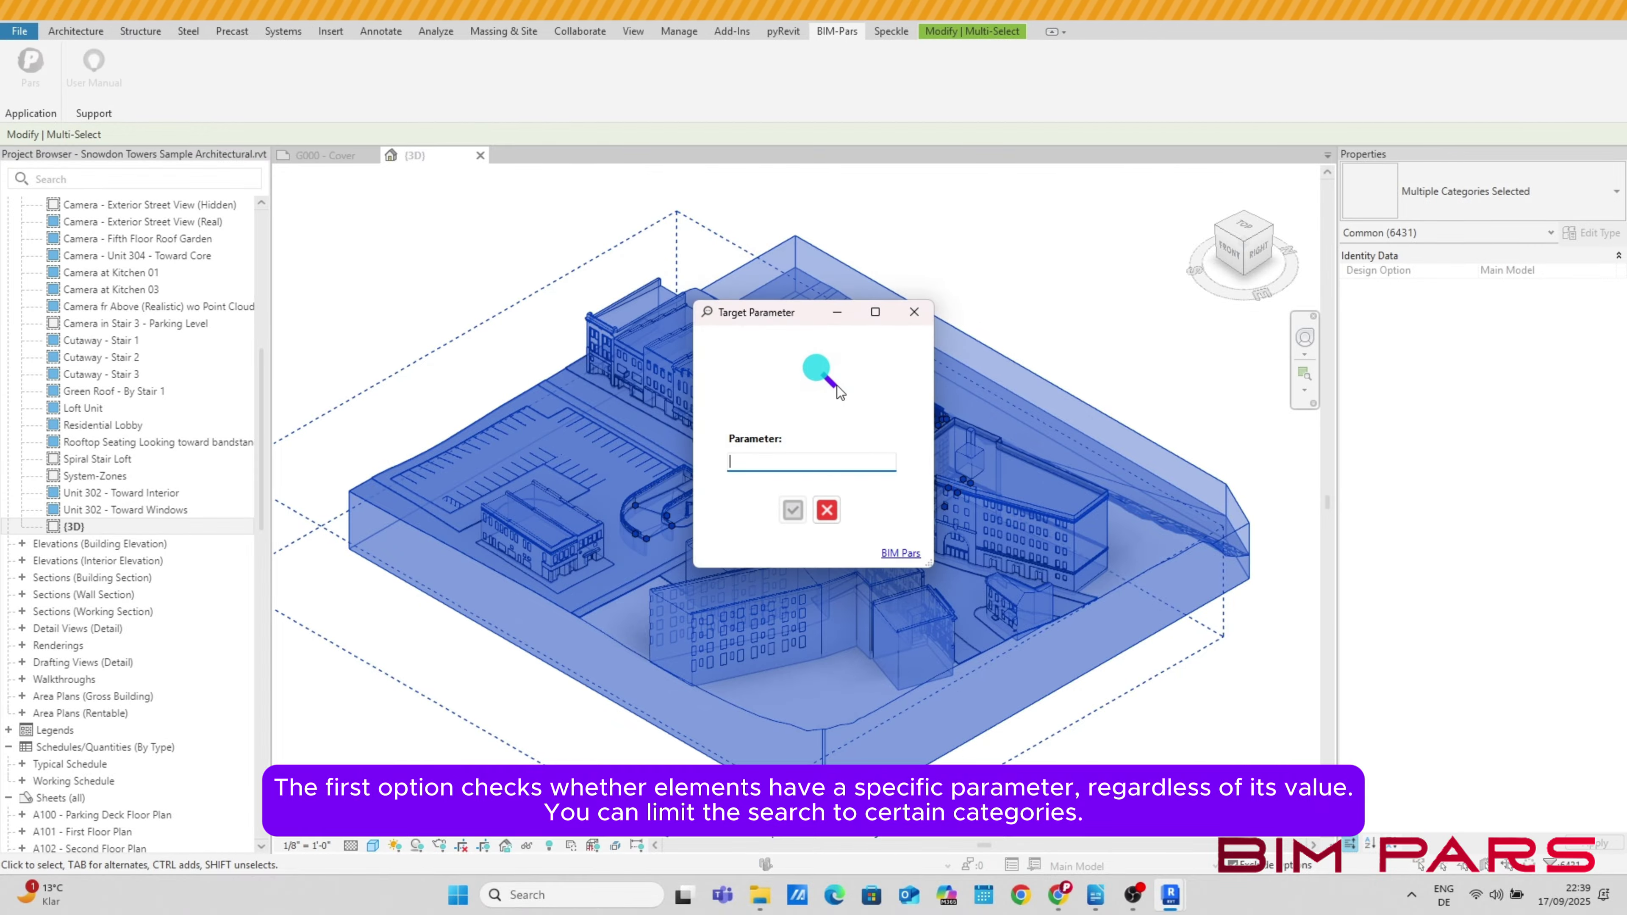
type("tes")
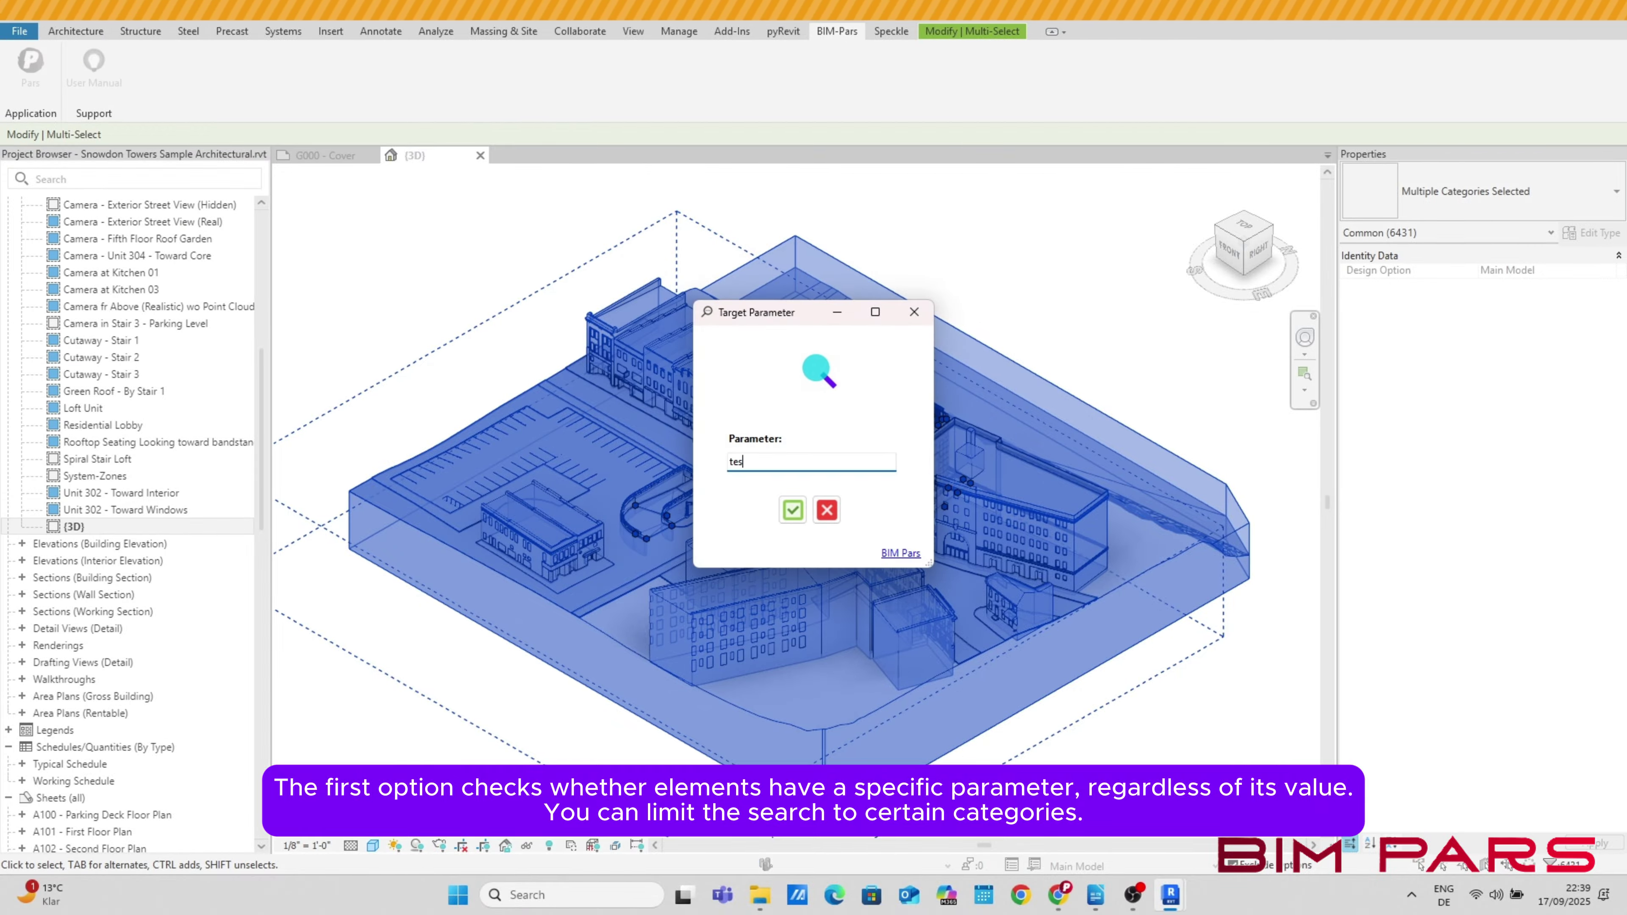
type("t_a")
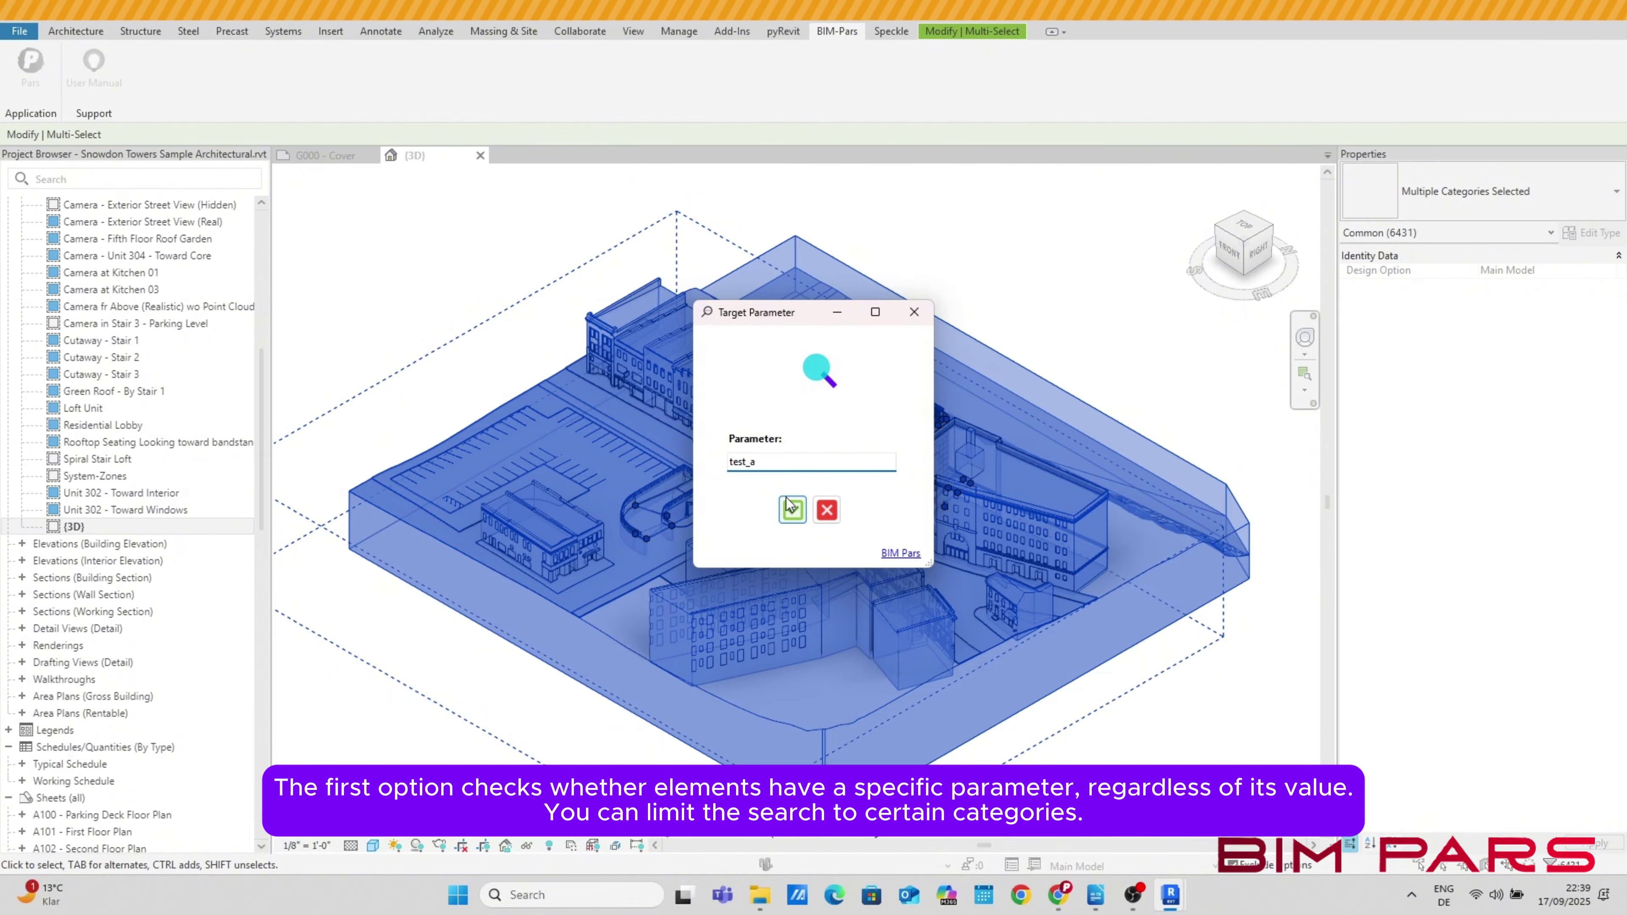
left_click(792, 510)
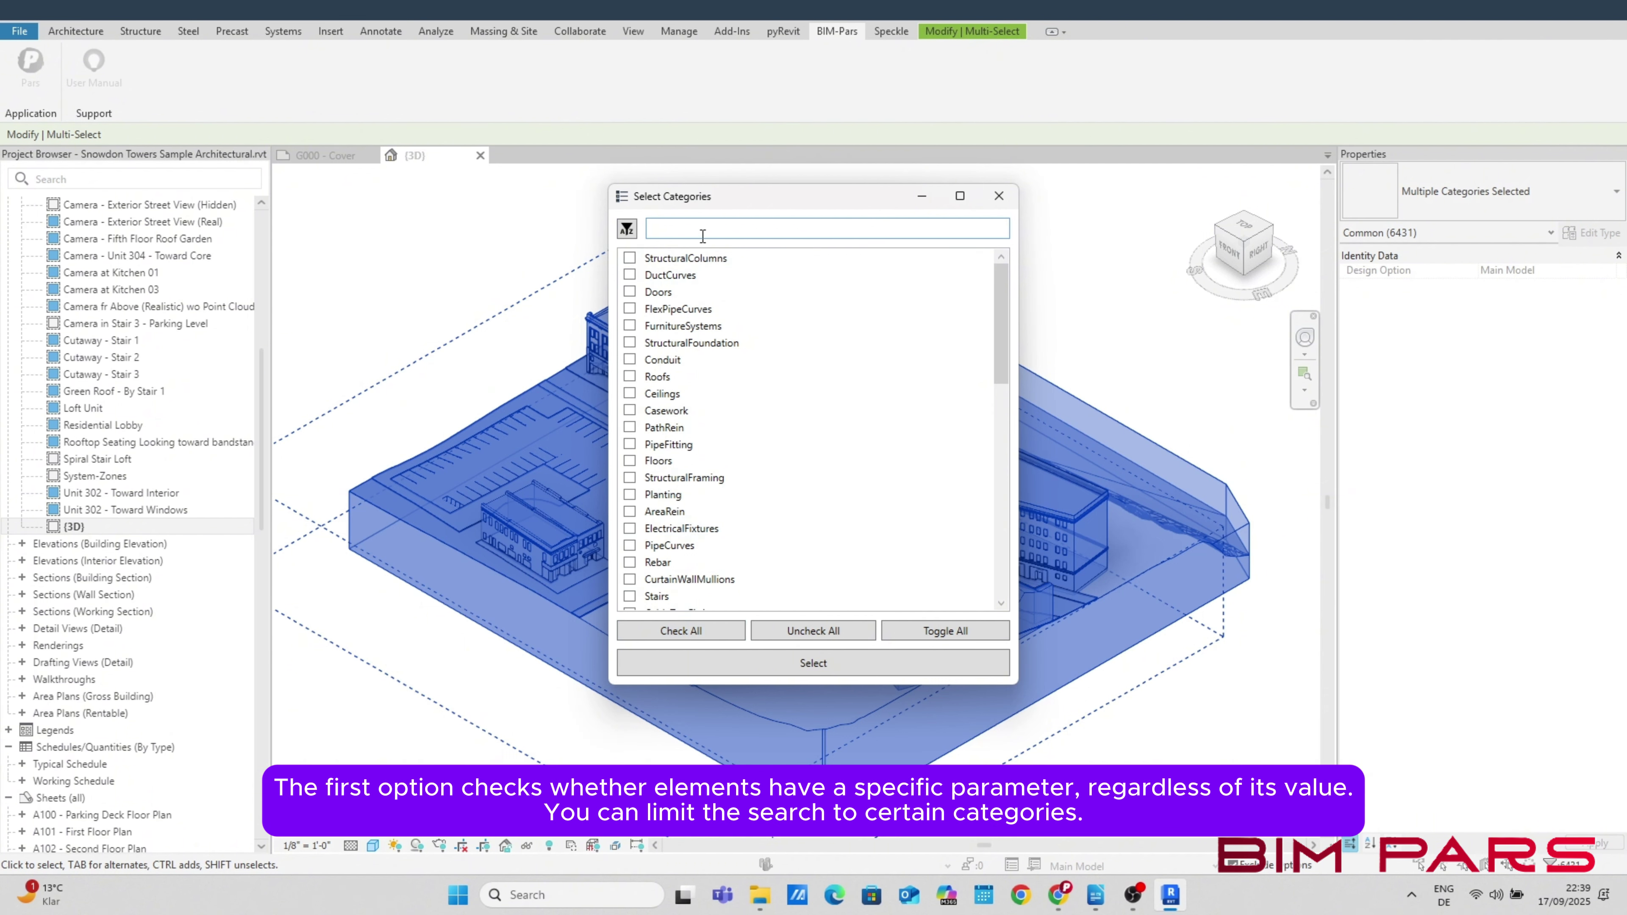
Limit the parameter check to the Walls, Windows and Doors categories and generate the report
type("wa")
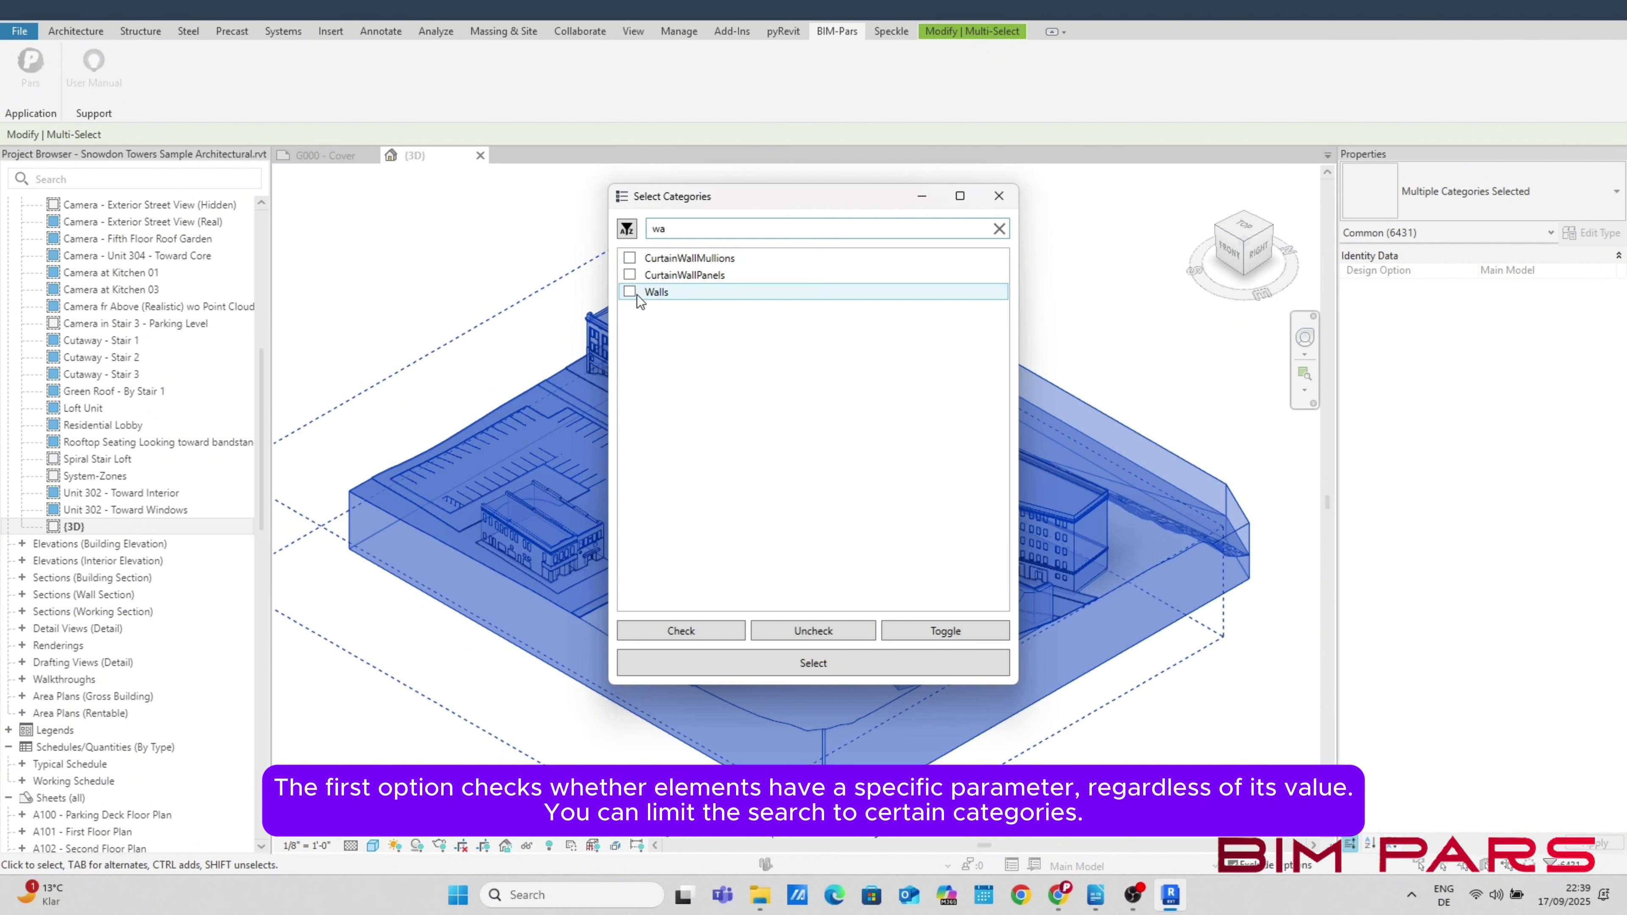
left_click(634, 293)
left_click(631, 293)
double_click(701, 228)
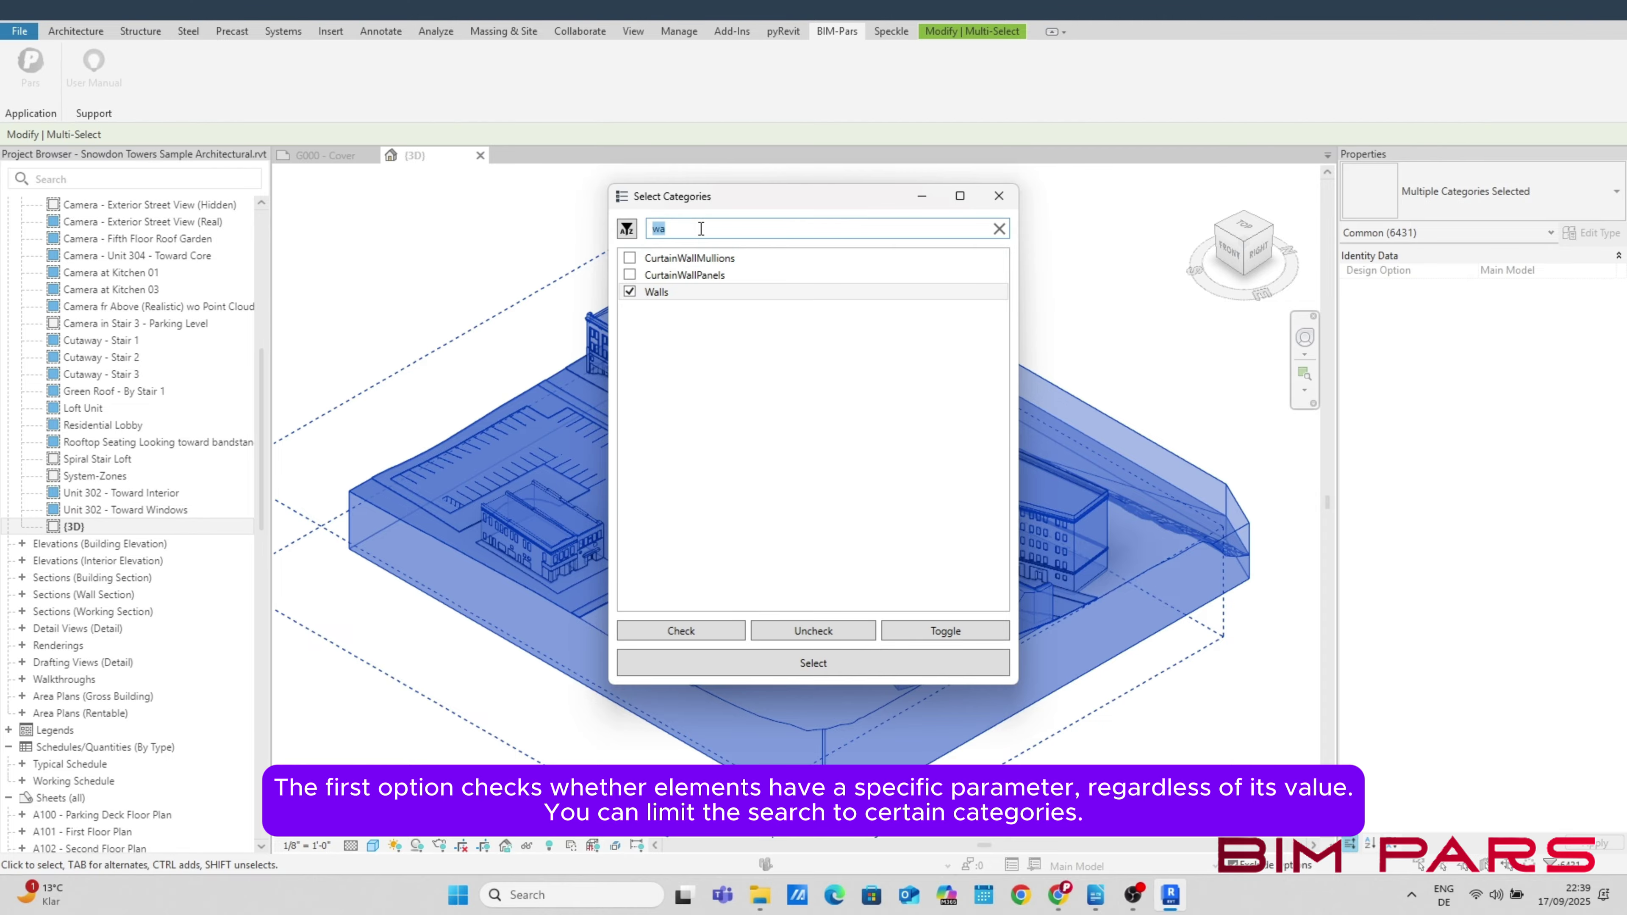
type("win")
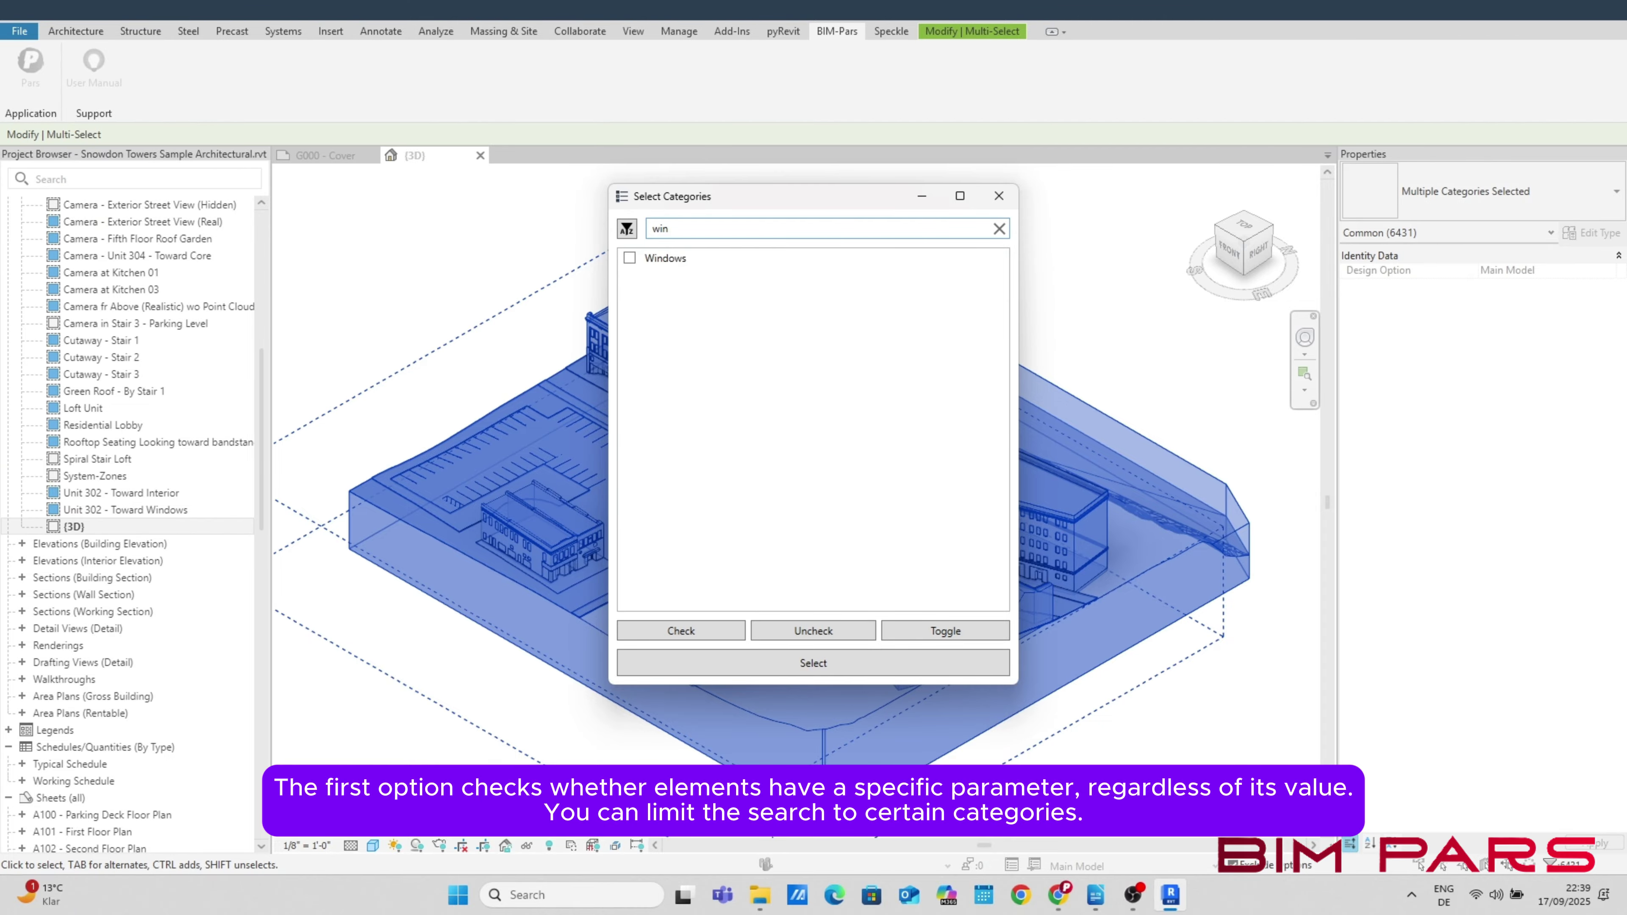
left_click(631, 266)
left_click(630, 258)
double_click(708, 231)
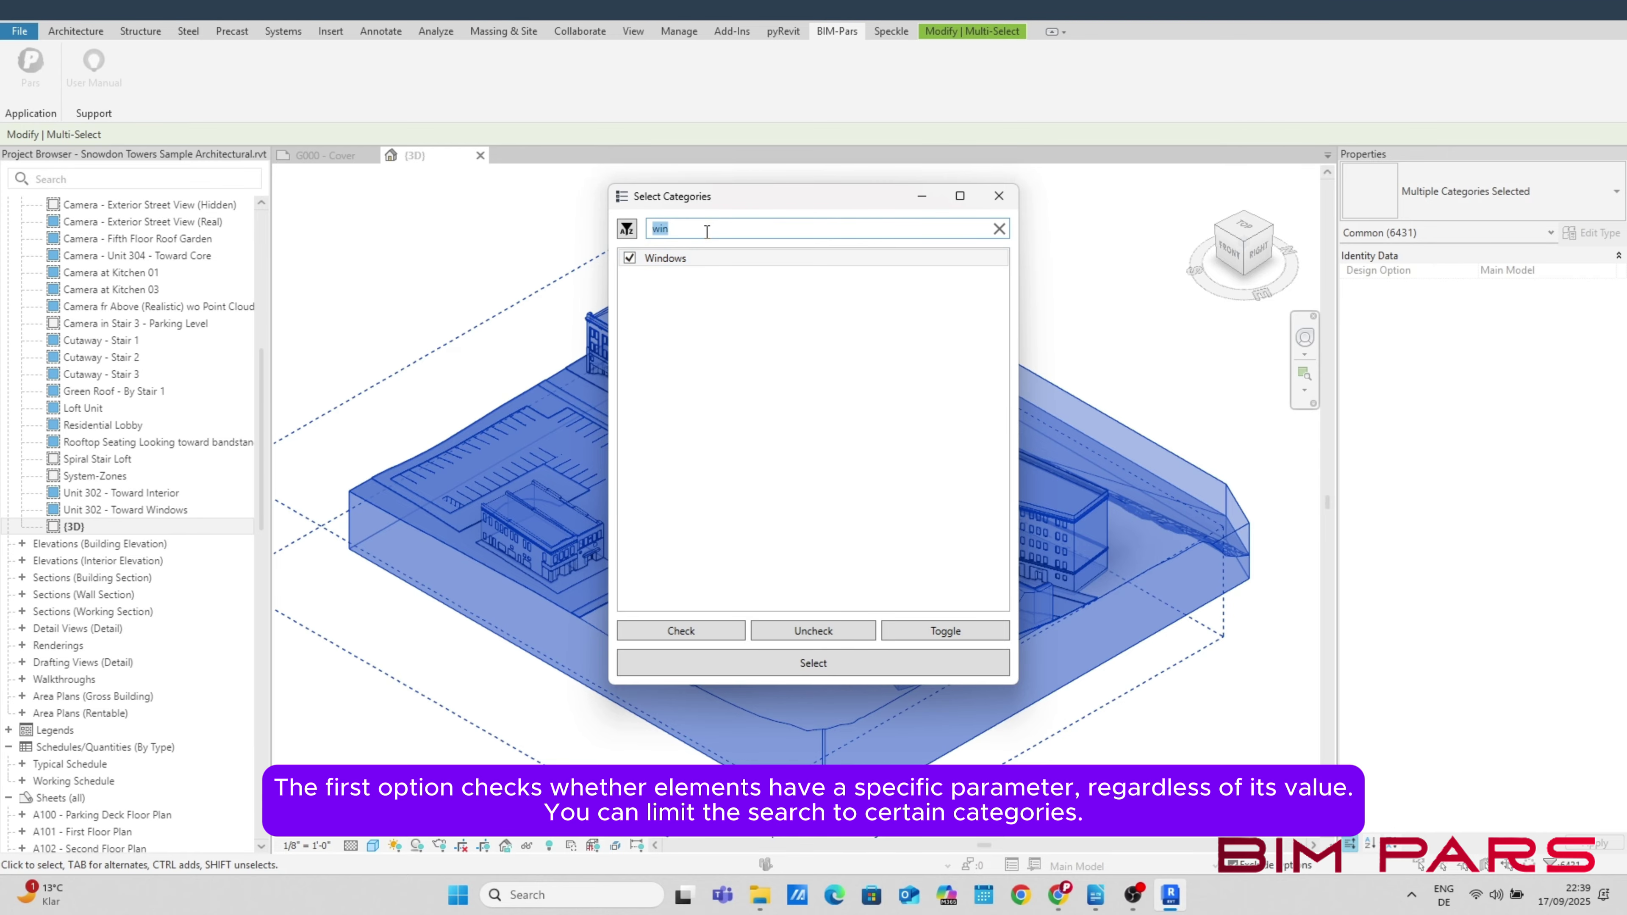
type("doo")
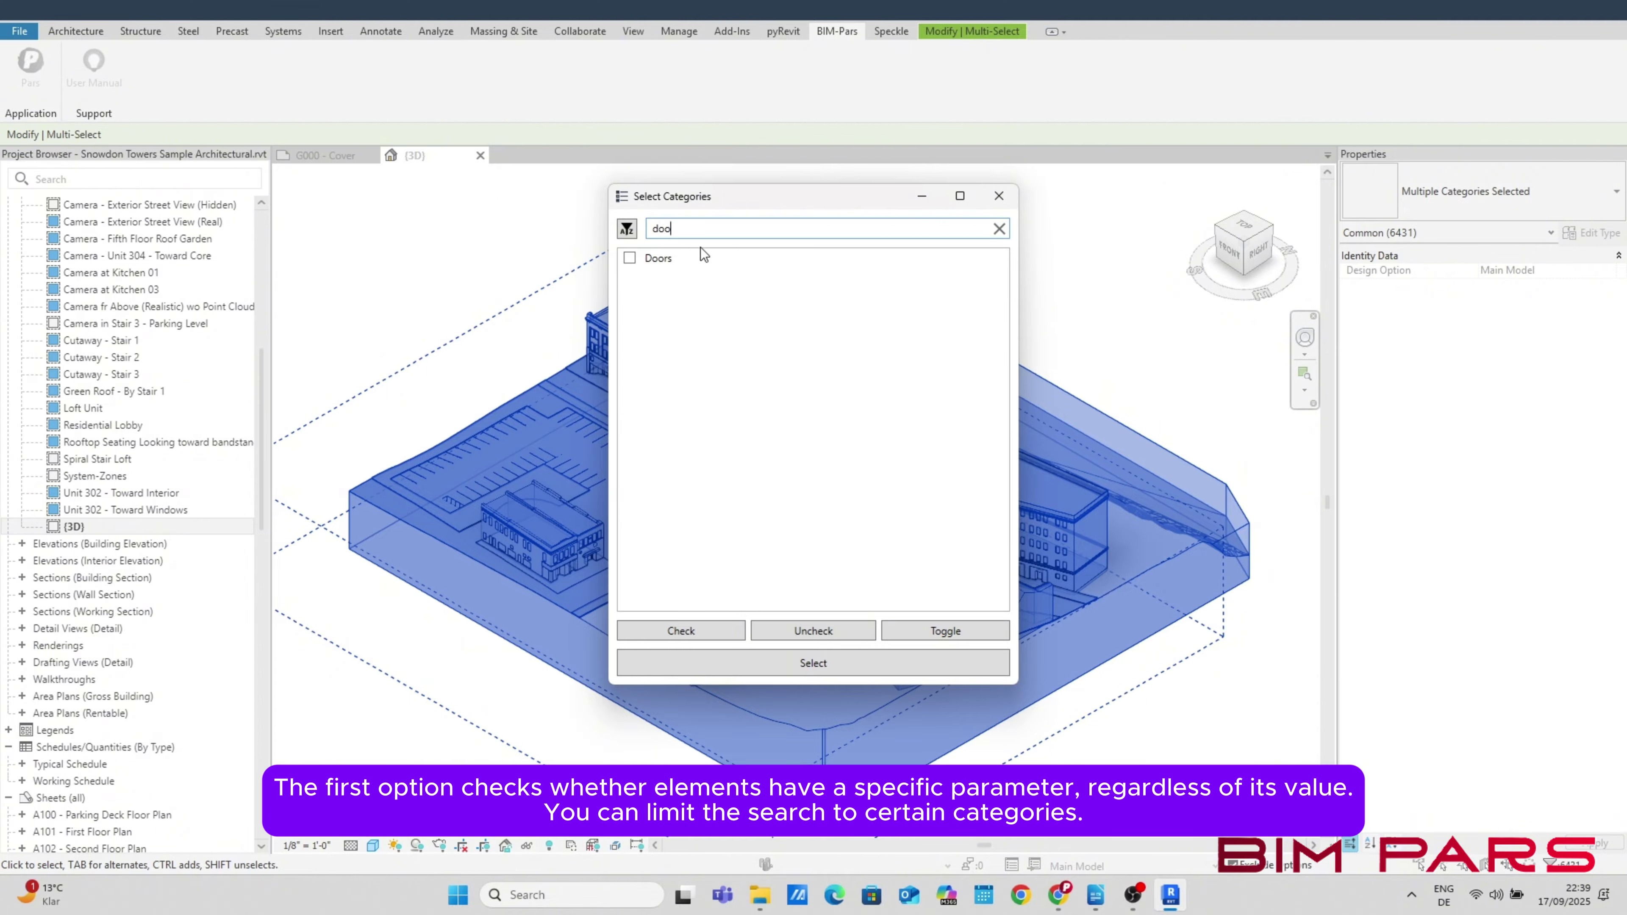
left_click(701, 257)
left_click(630, 258)
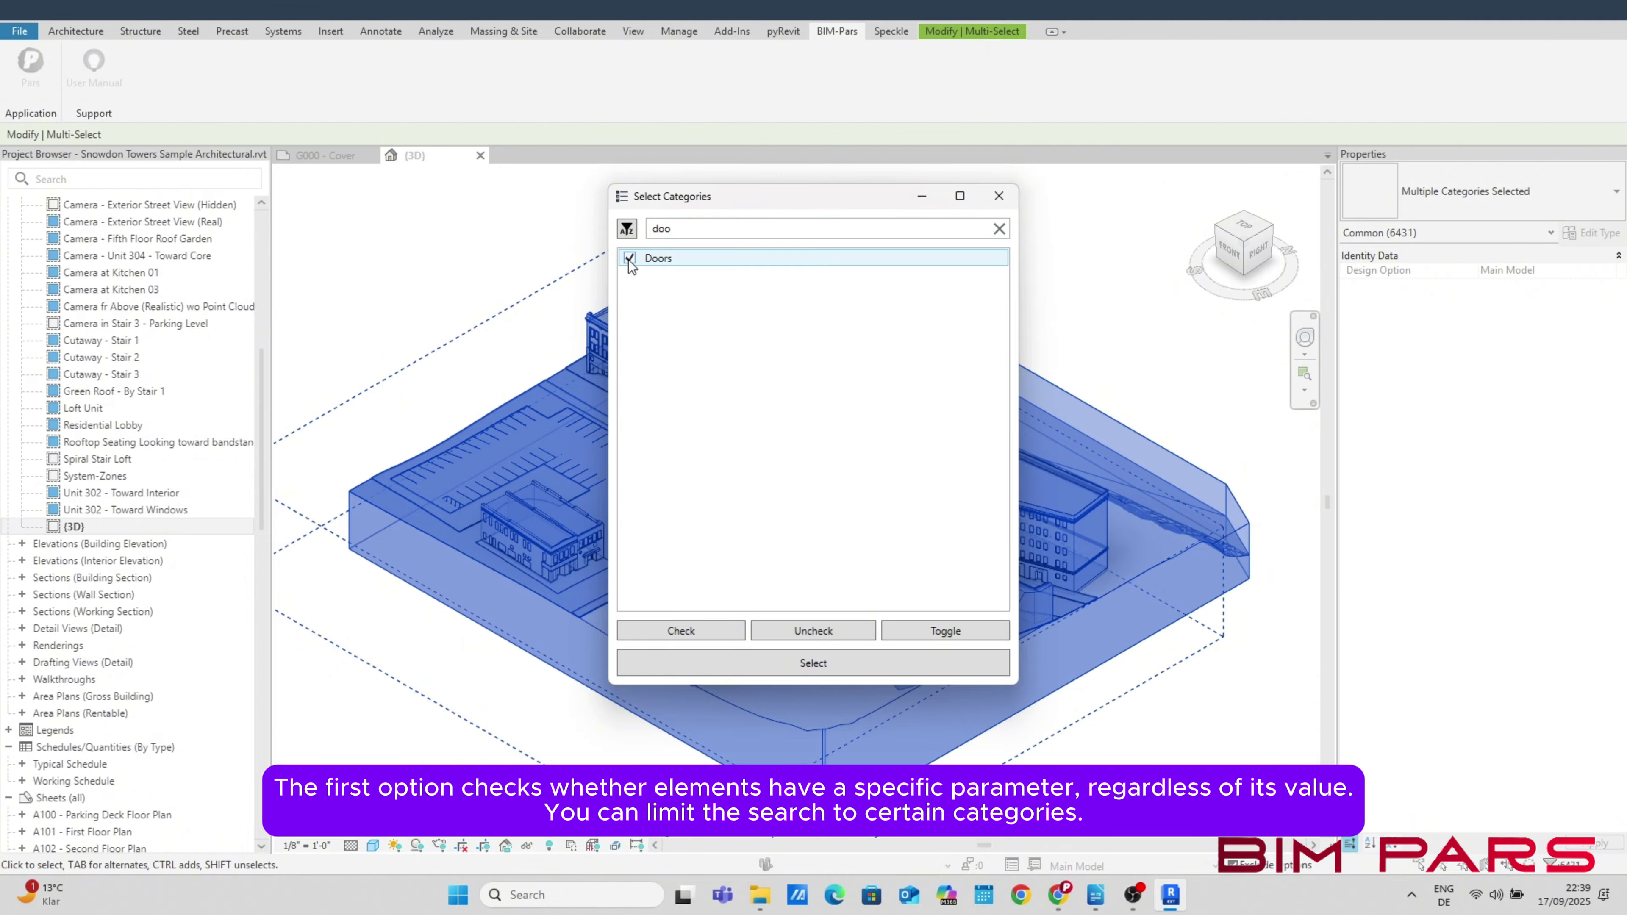
left_click(672, 669)
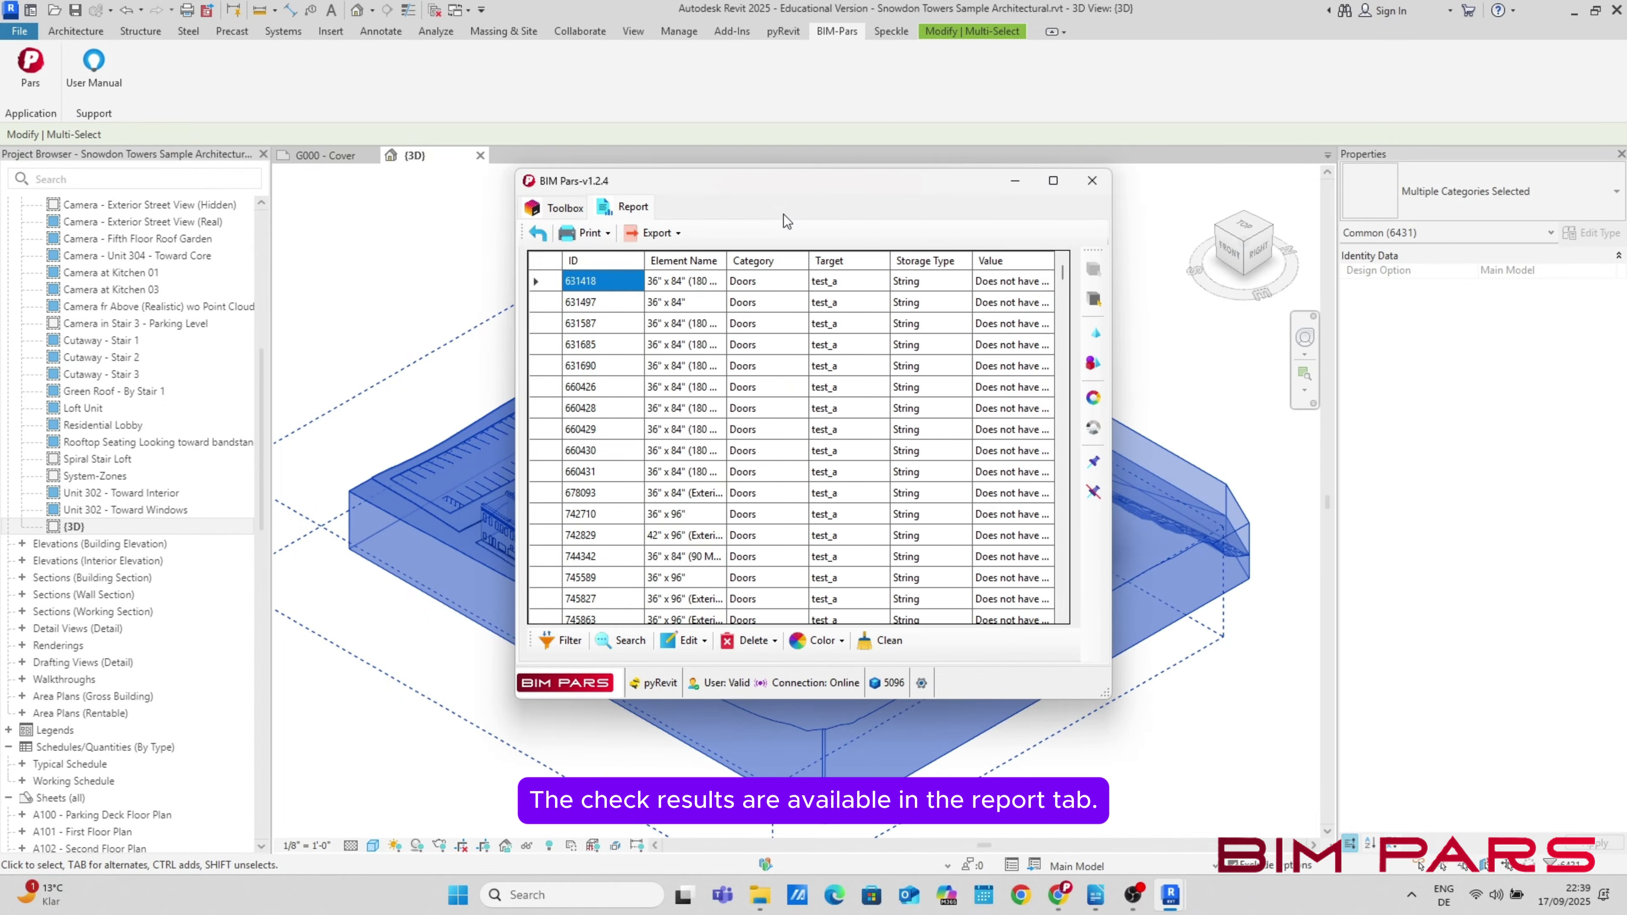
Move the report window clear of the 3D model and look through the test_a values of the listed doors and walls
left_click_drag(768, 183, 363, 115)
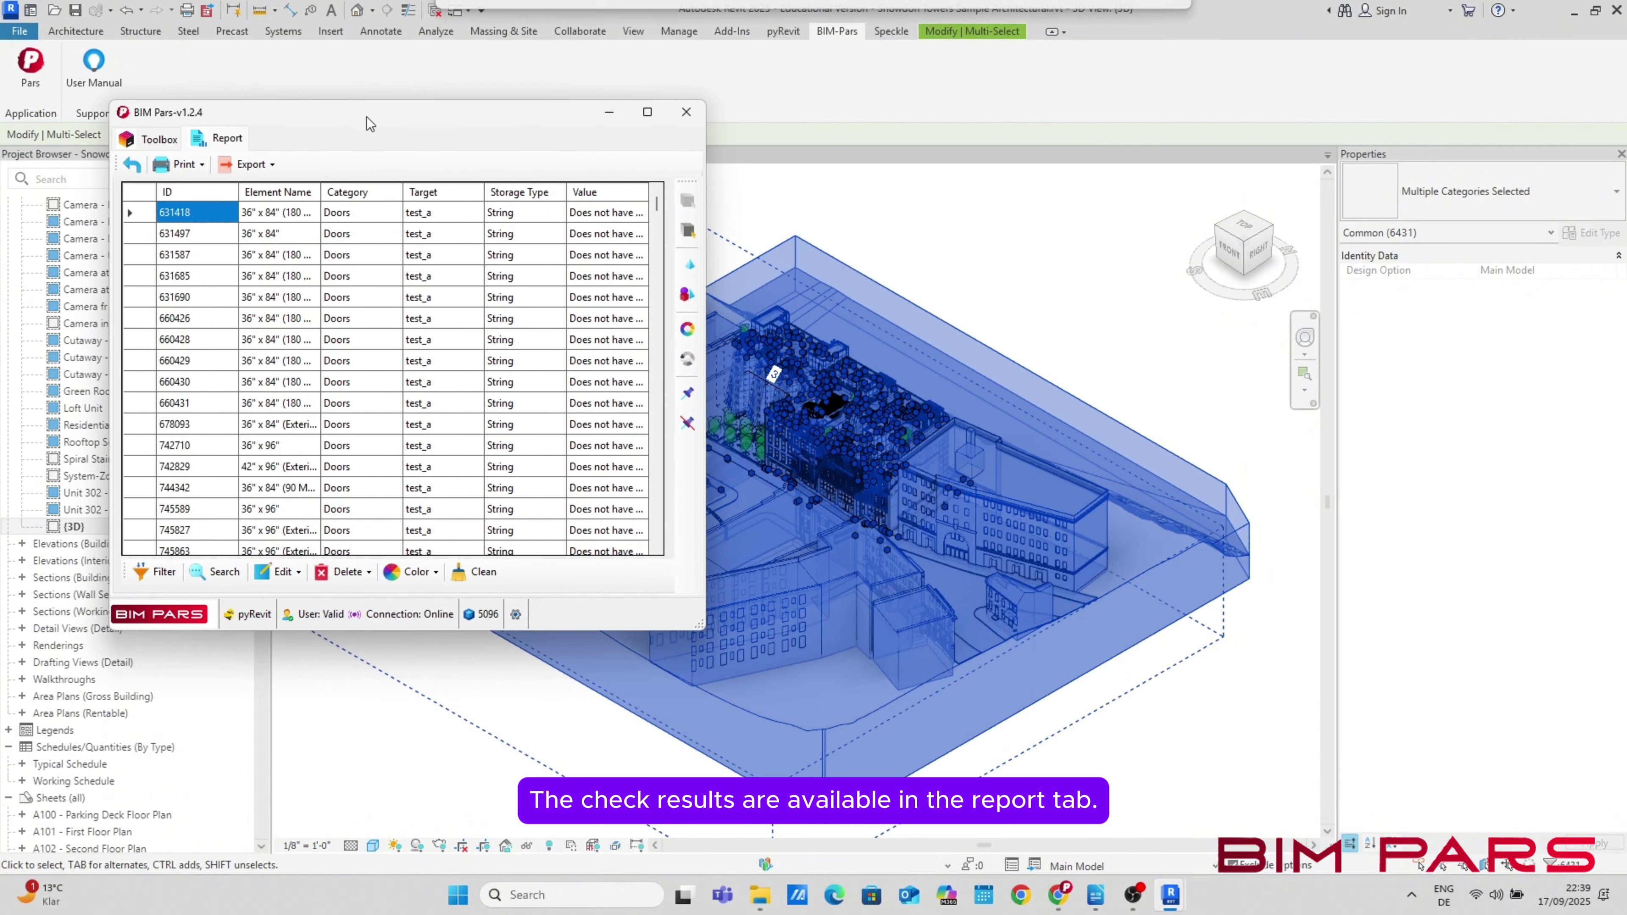
scroll(612, 269, "down", 3)
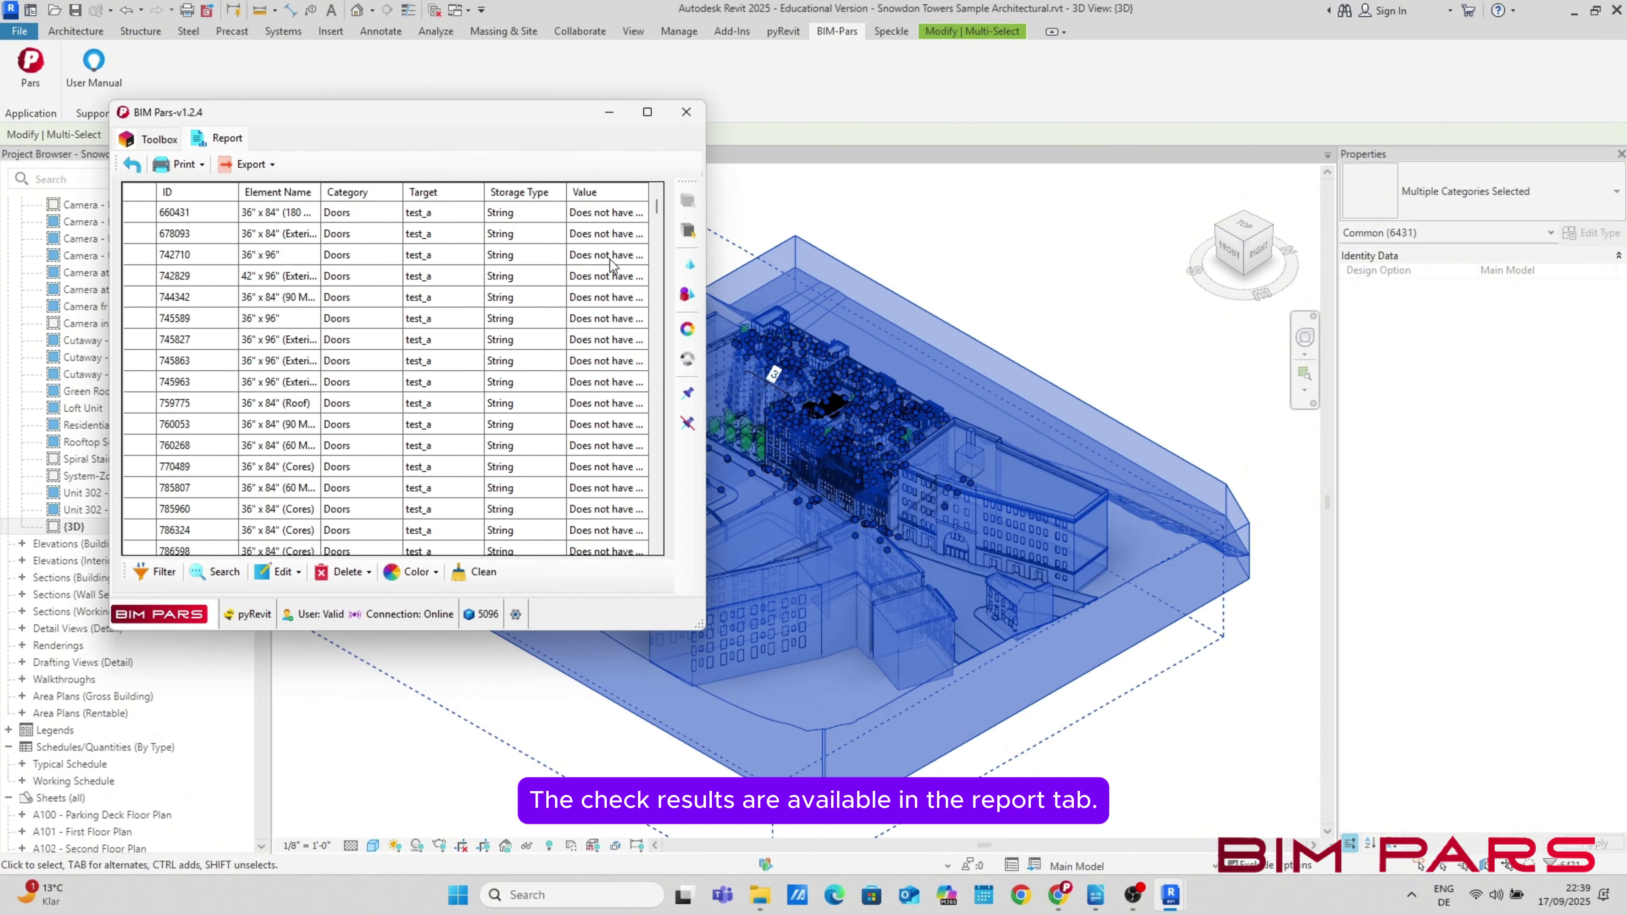
middle_click_drag(825, 575, 1019, 572)
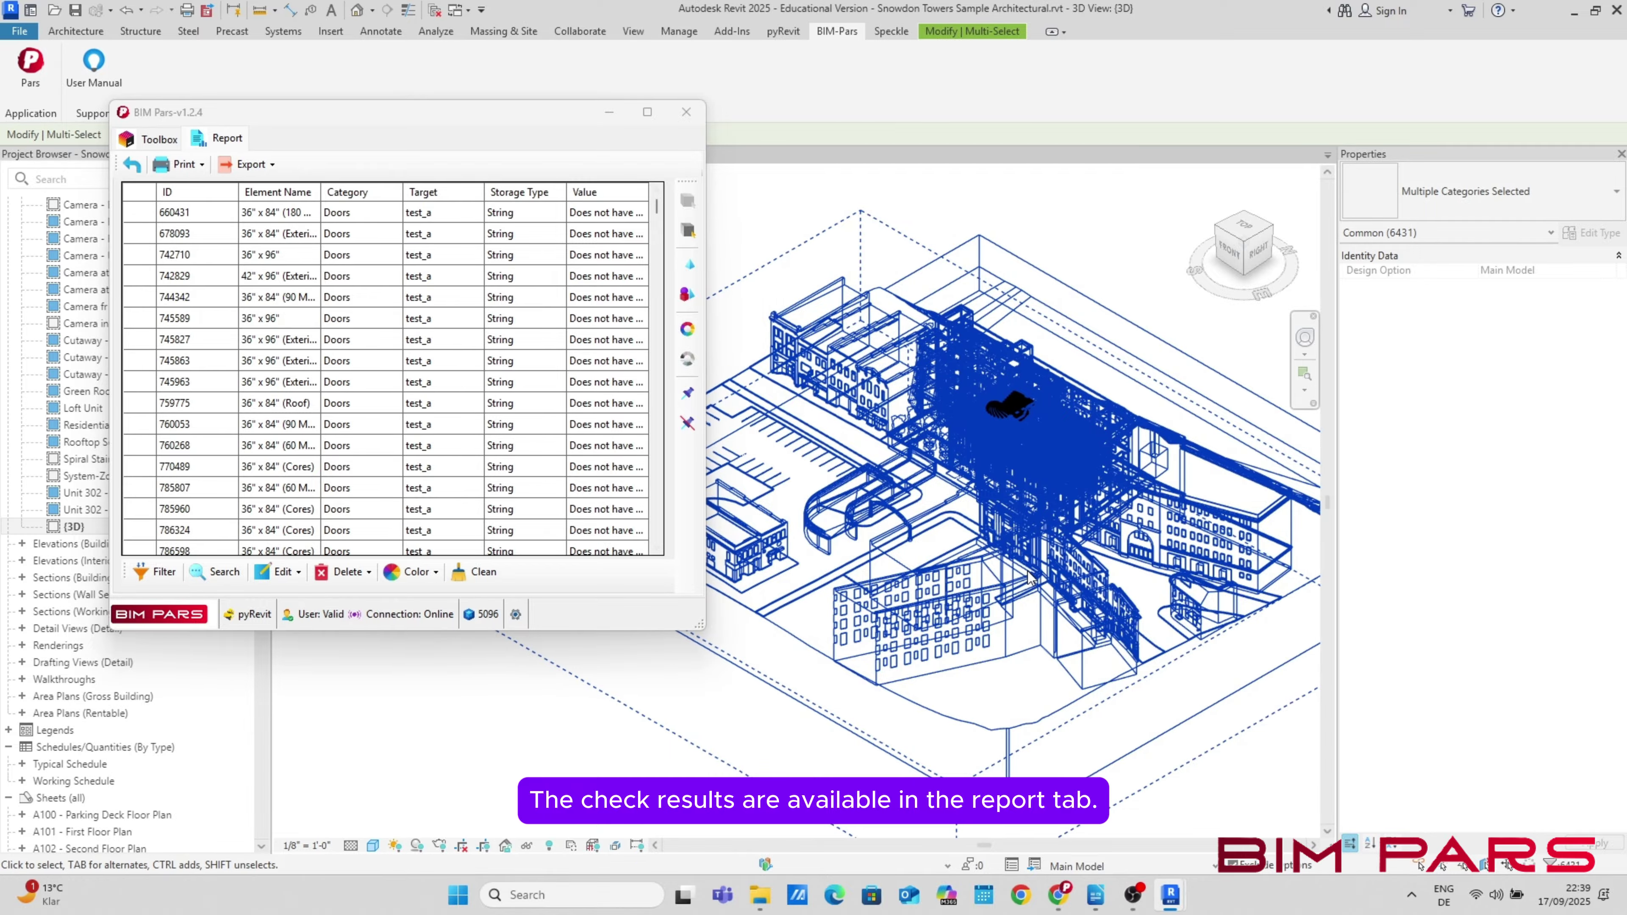
scroll(579, 257, "up", 3)
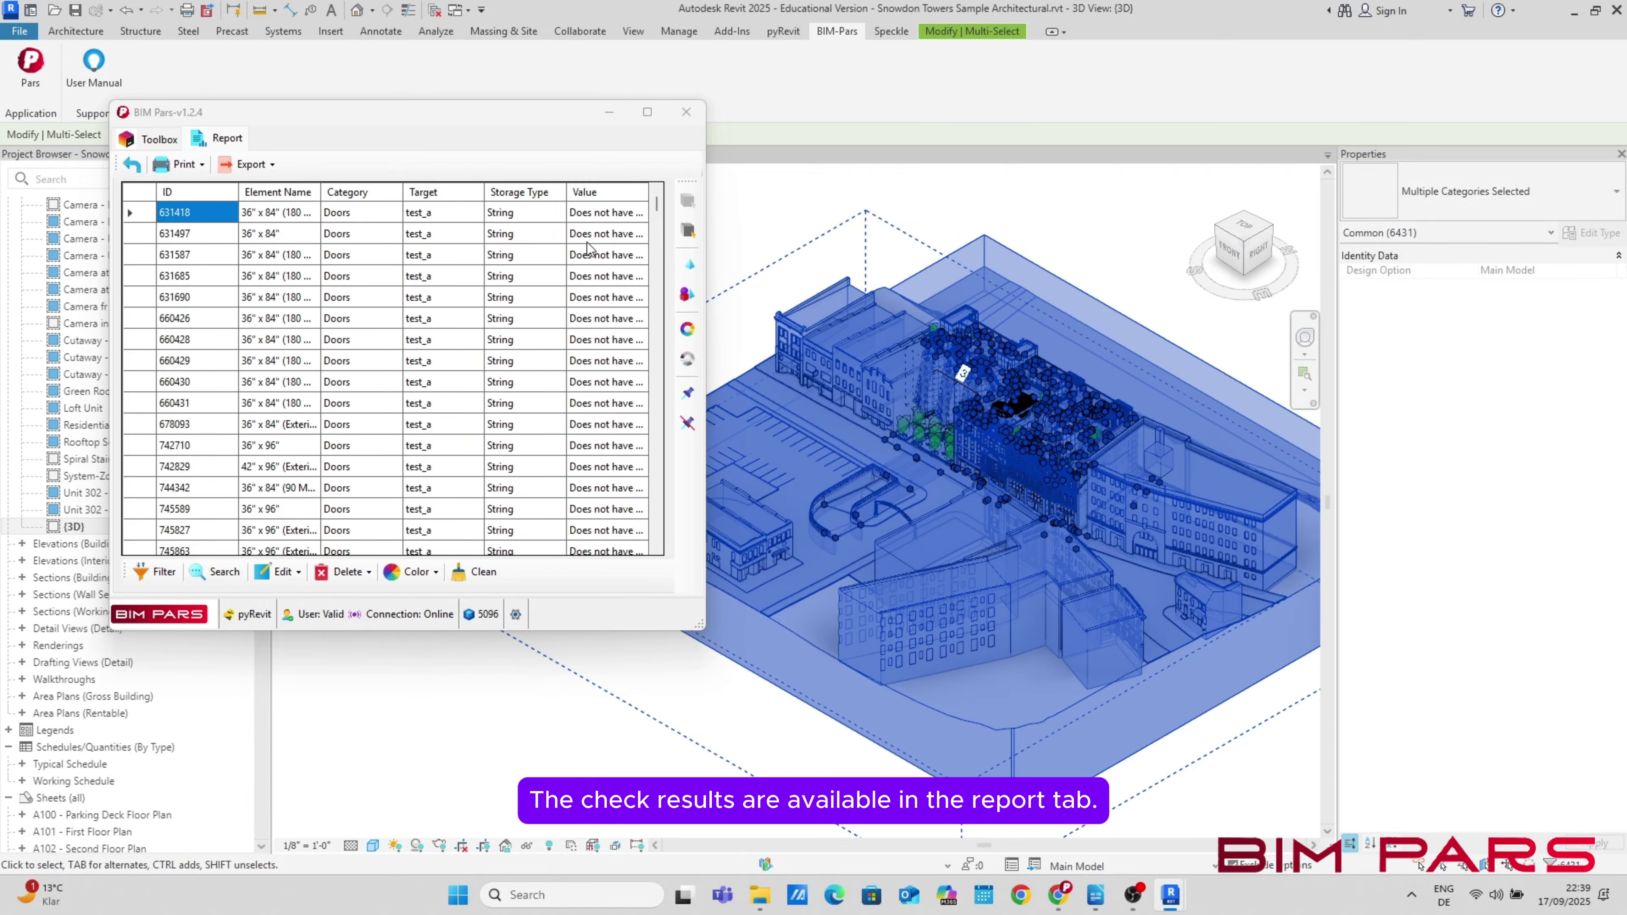
scroll(616, 218, "down", 5)
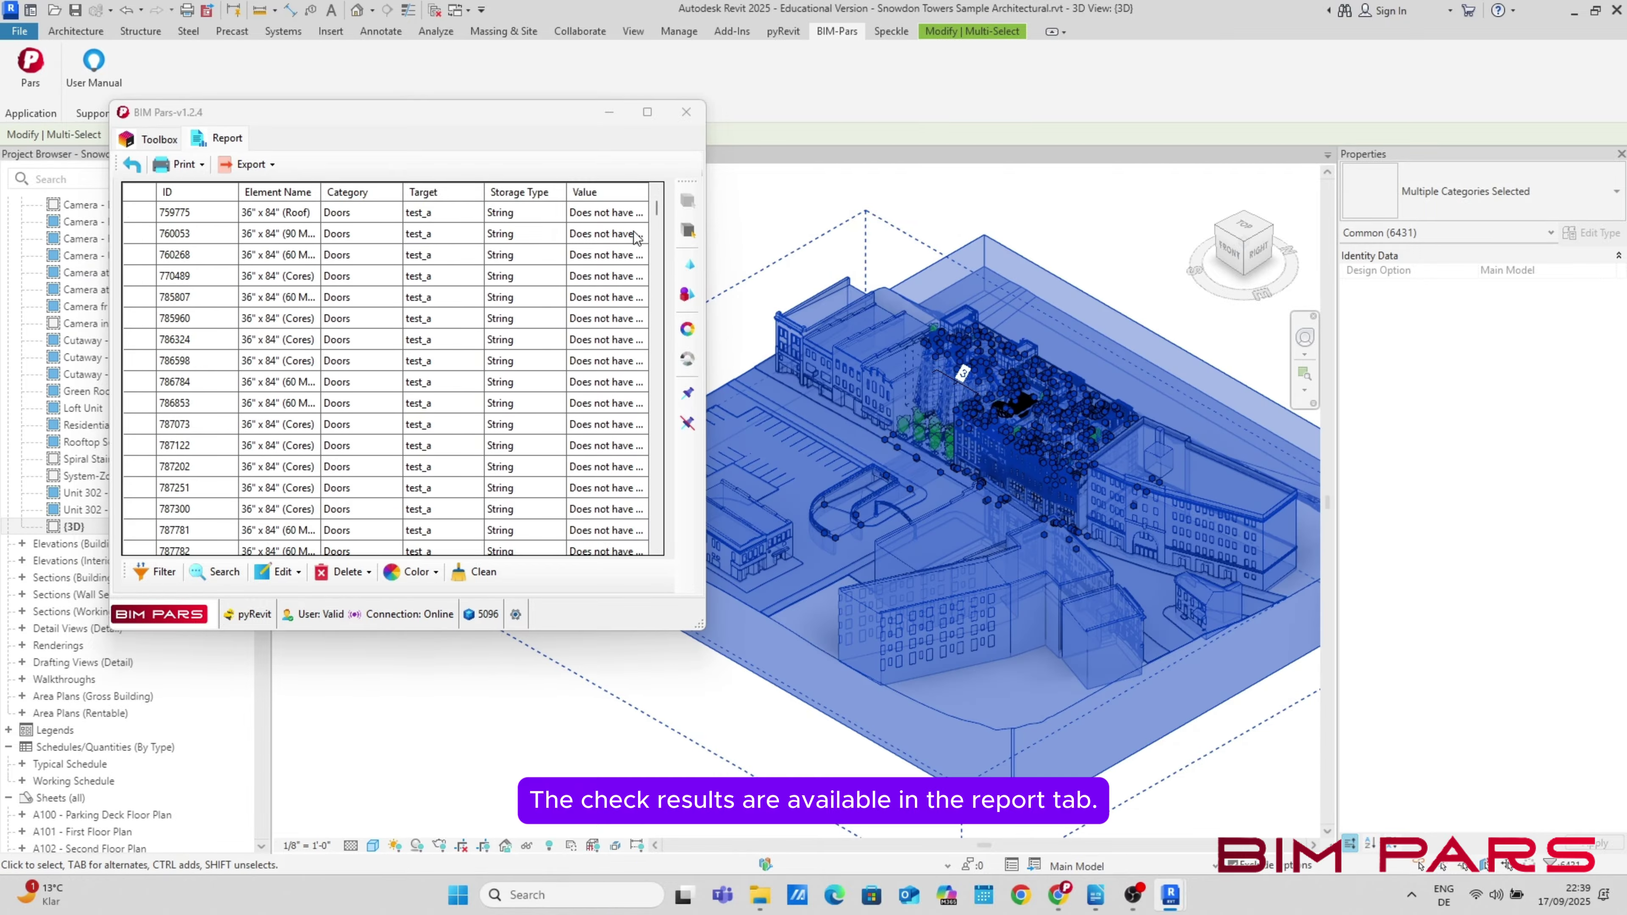
left_click_drag(658, 211, 668, 336)
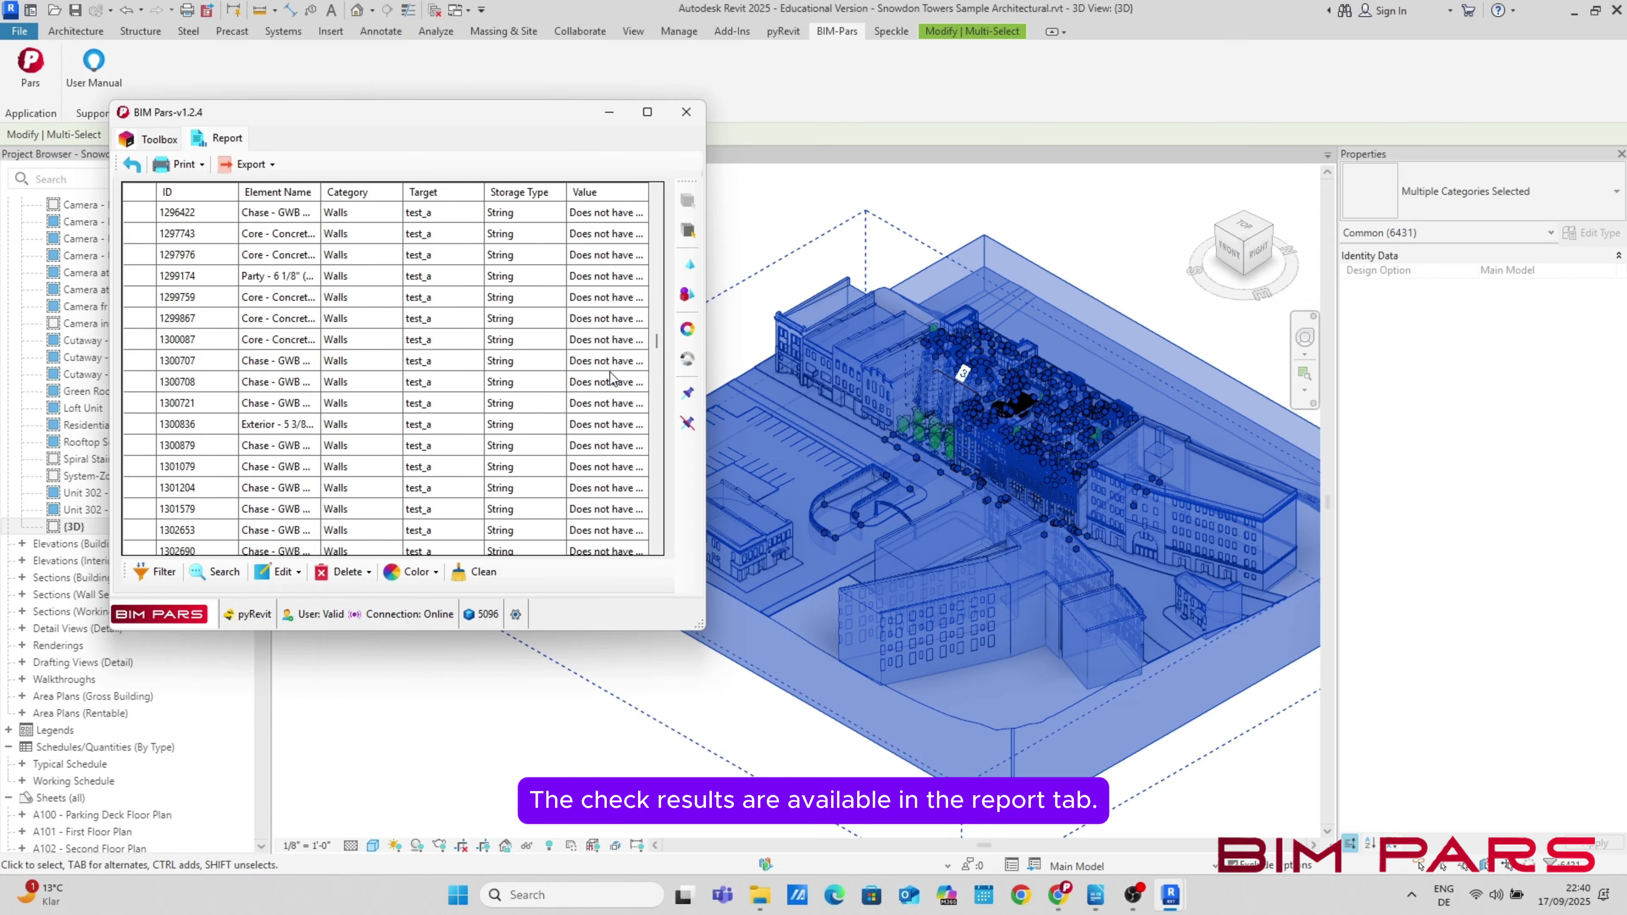
Search the report for value A and locate the matching wall rows
left_click(214, 571)
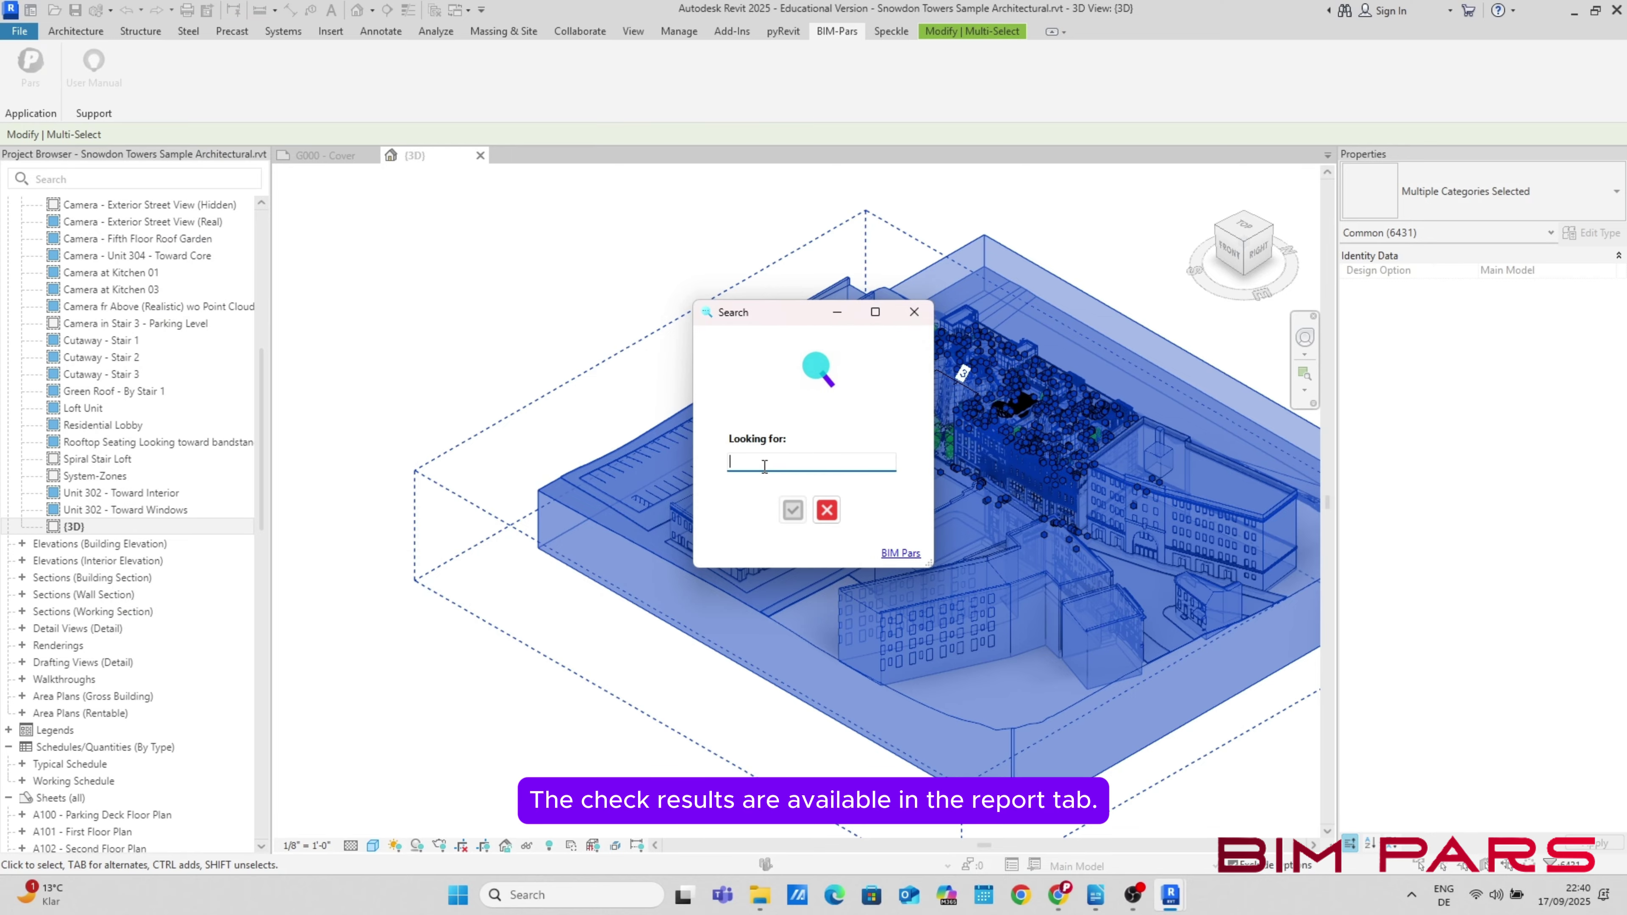
type("A")
left_click(792, 511)
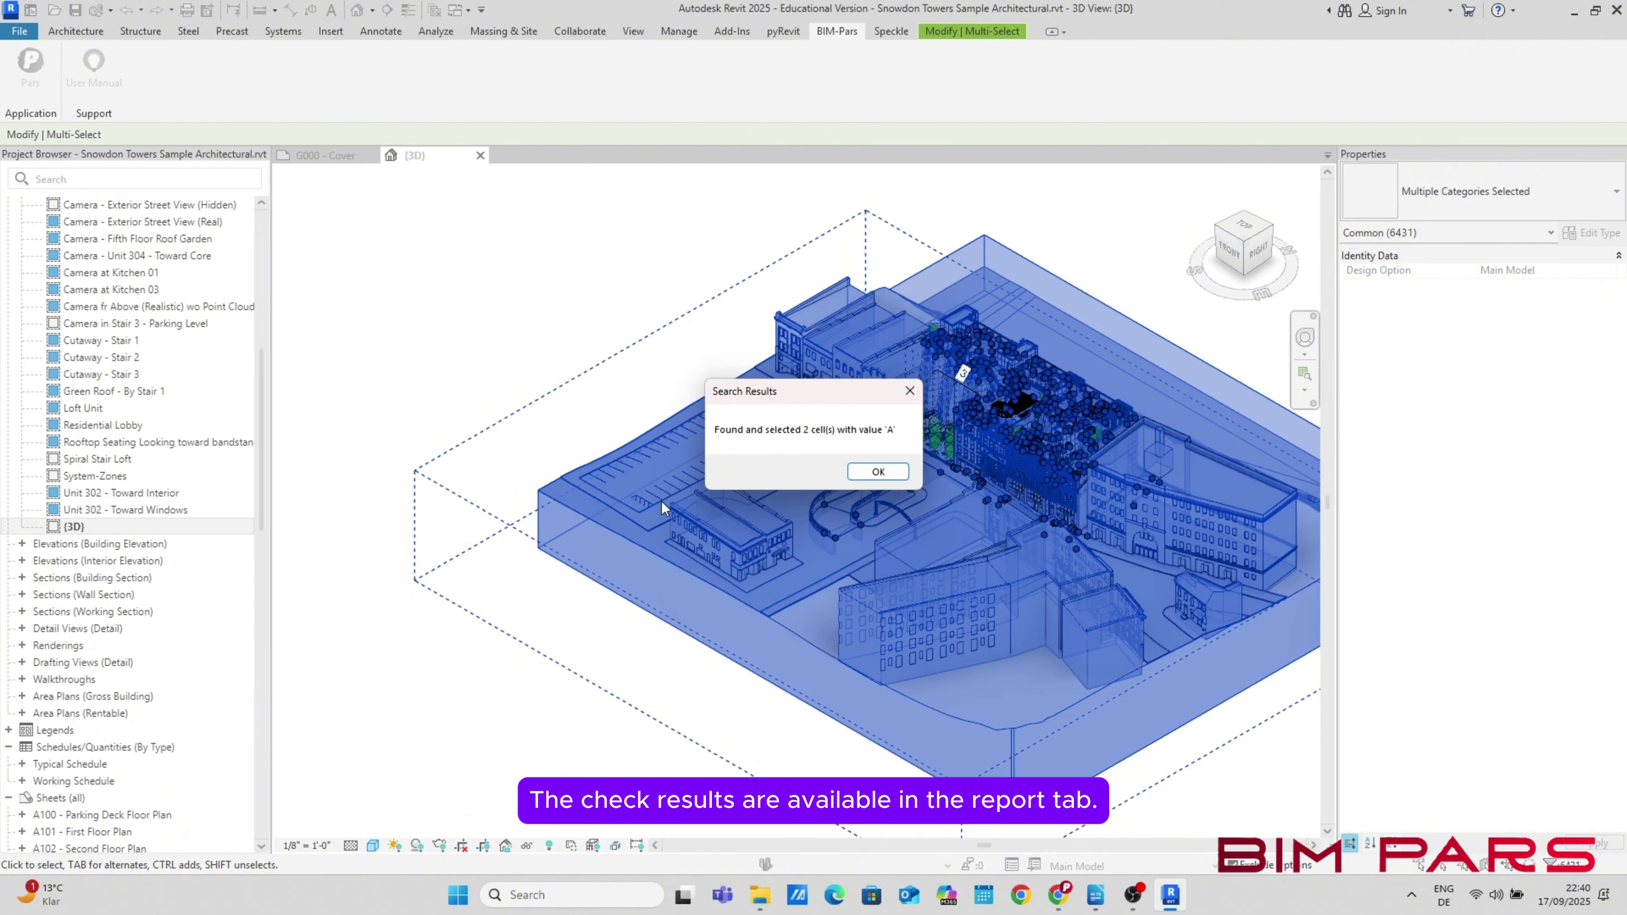
left_click(878, 471)
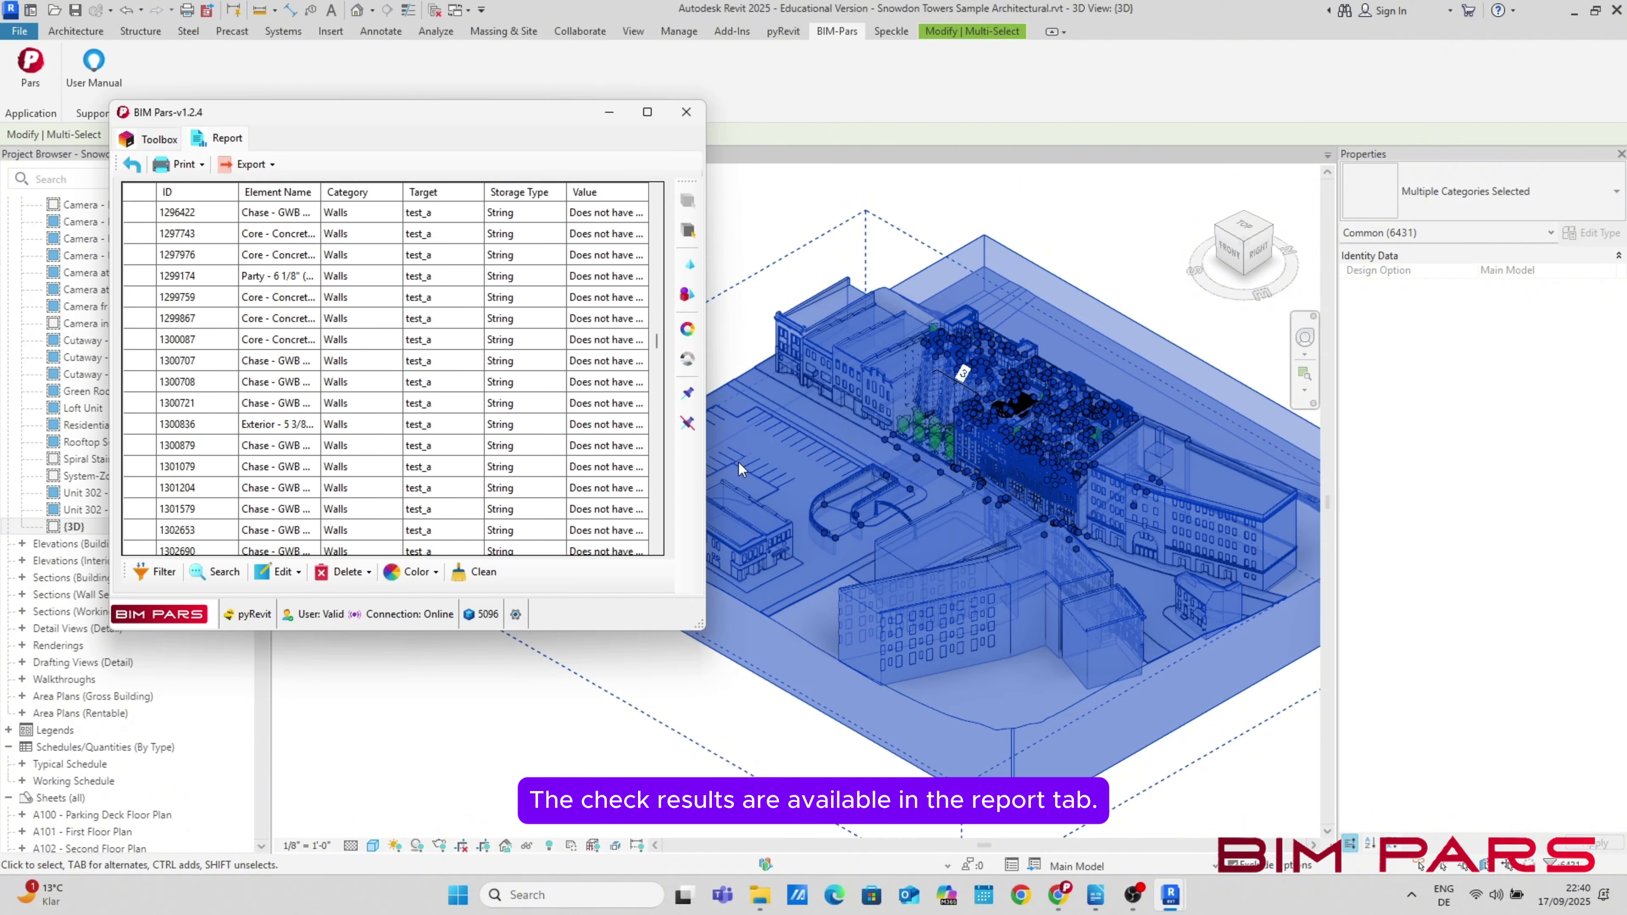
scroll(588, 392, "down", 15)
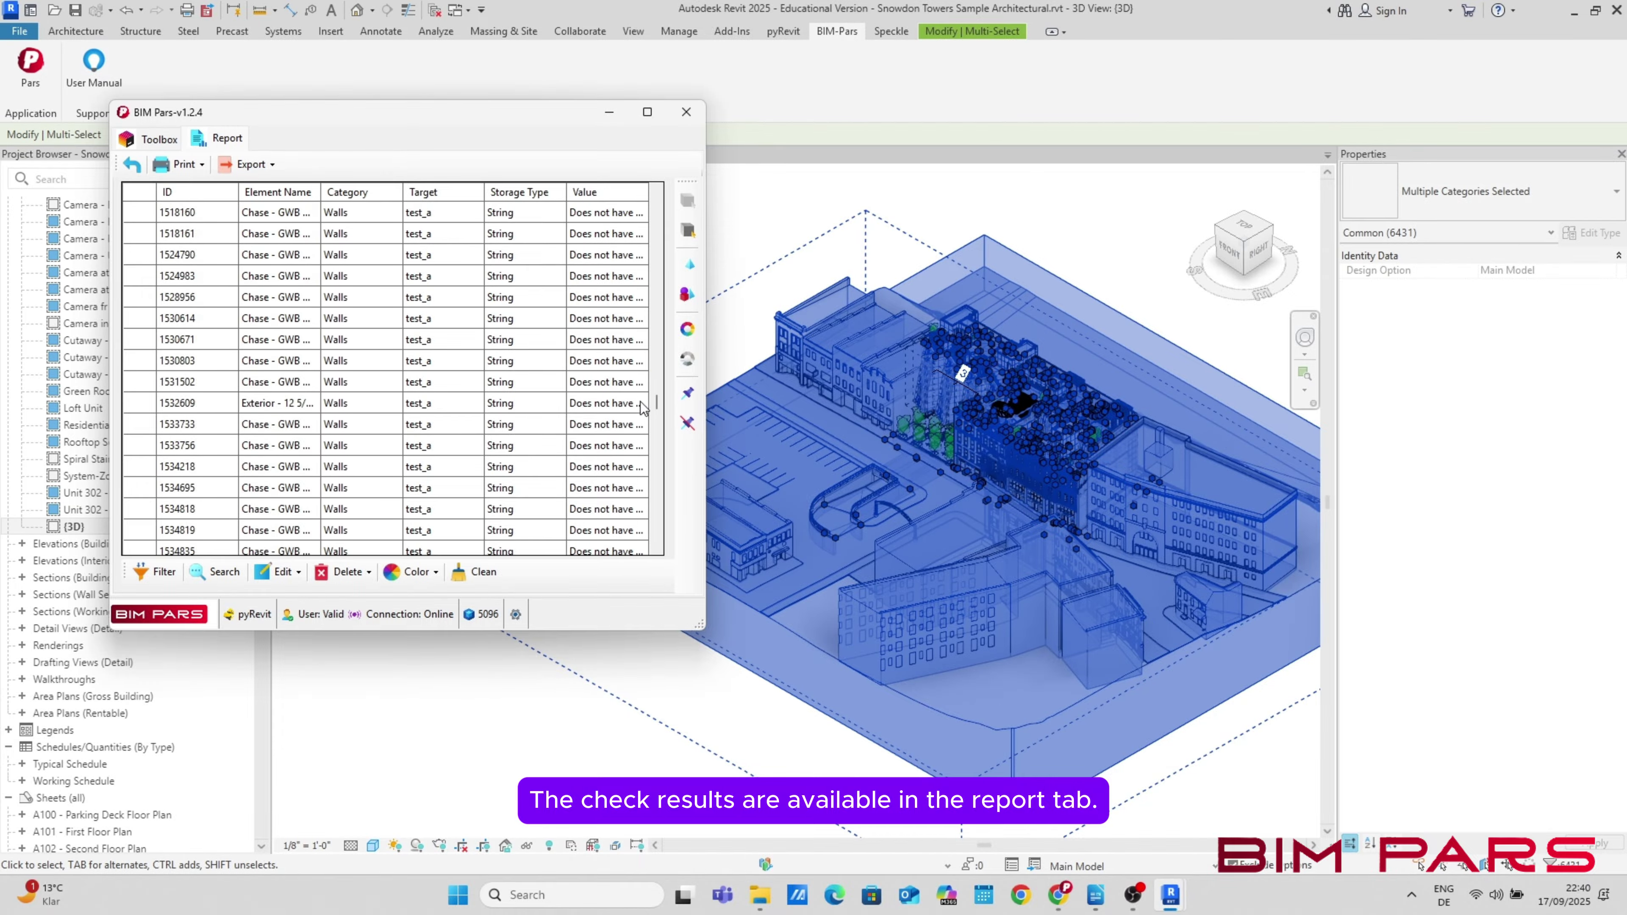
scroll(521, 398, "up", 2)
scroll(520, 399, "up", 4)
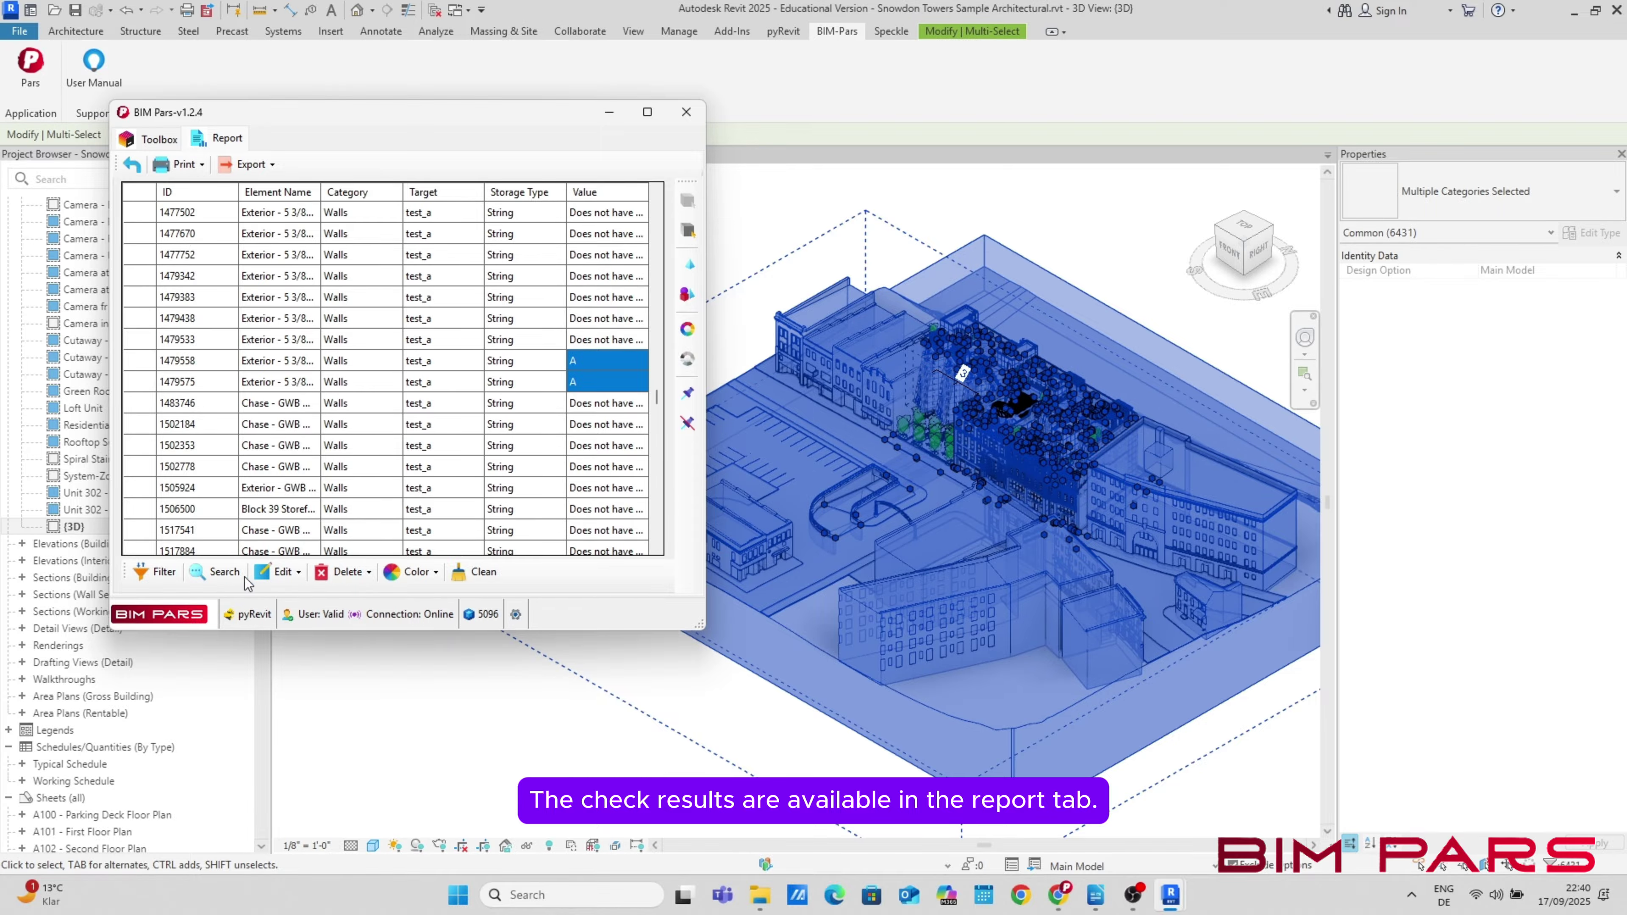
Search the report for value C and locate the matching exterior wall row
left_click(220, 572)
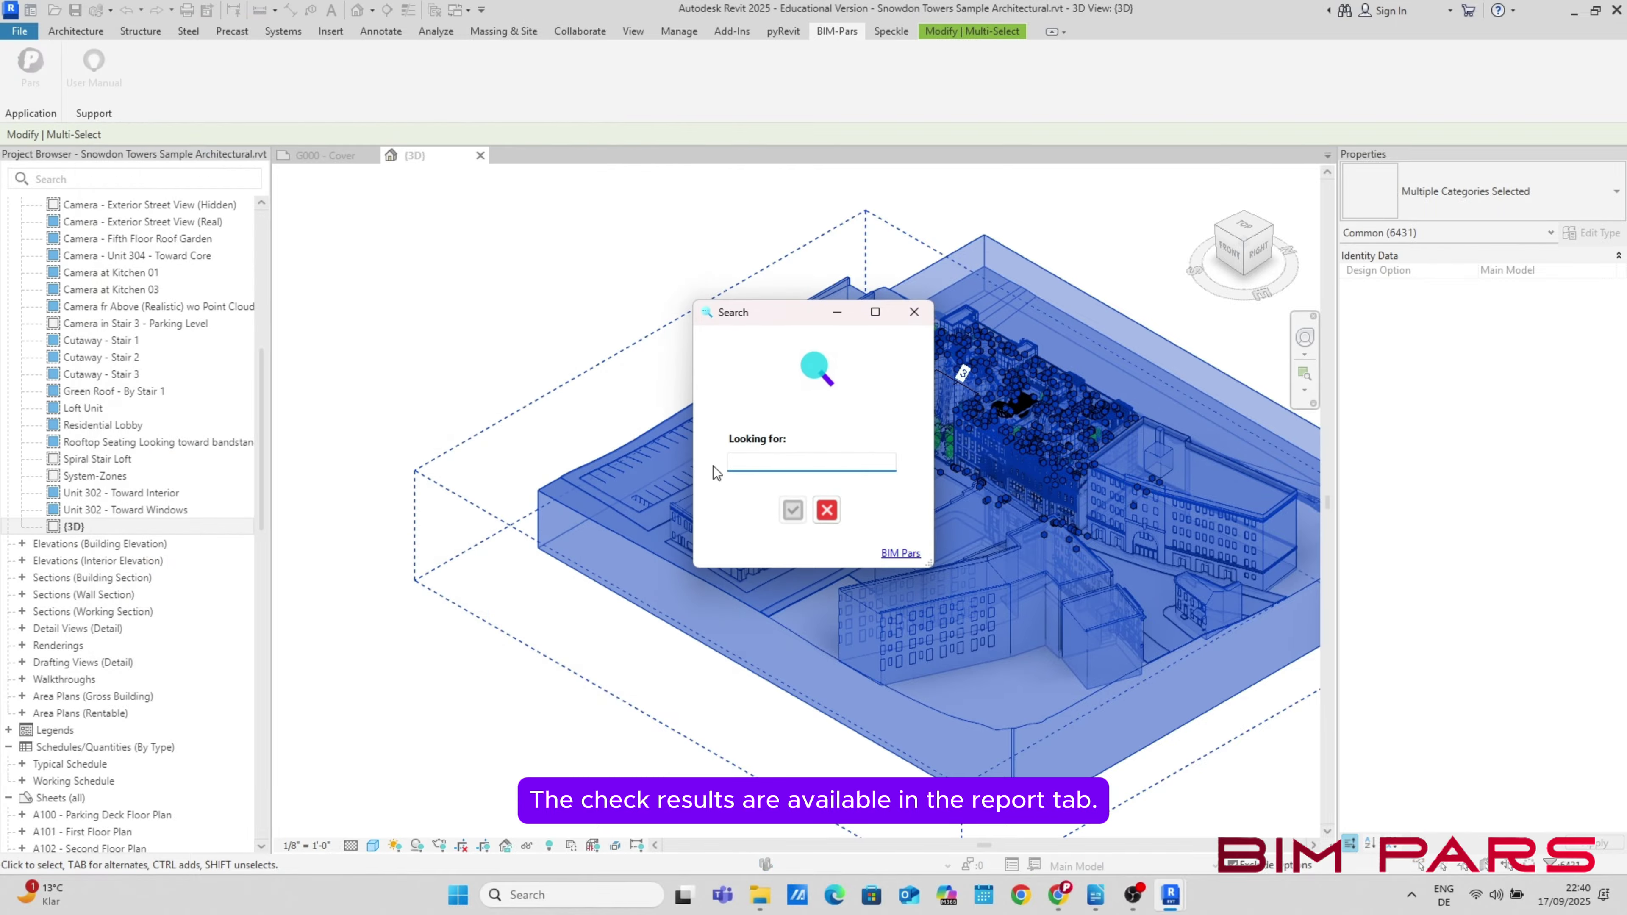
type("C")
left_click(792, 510)
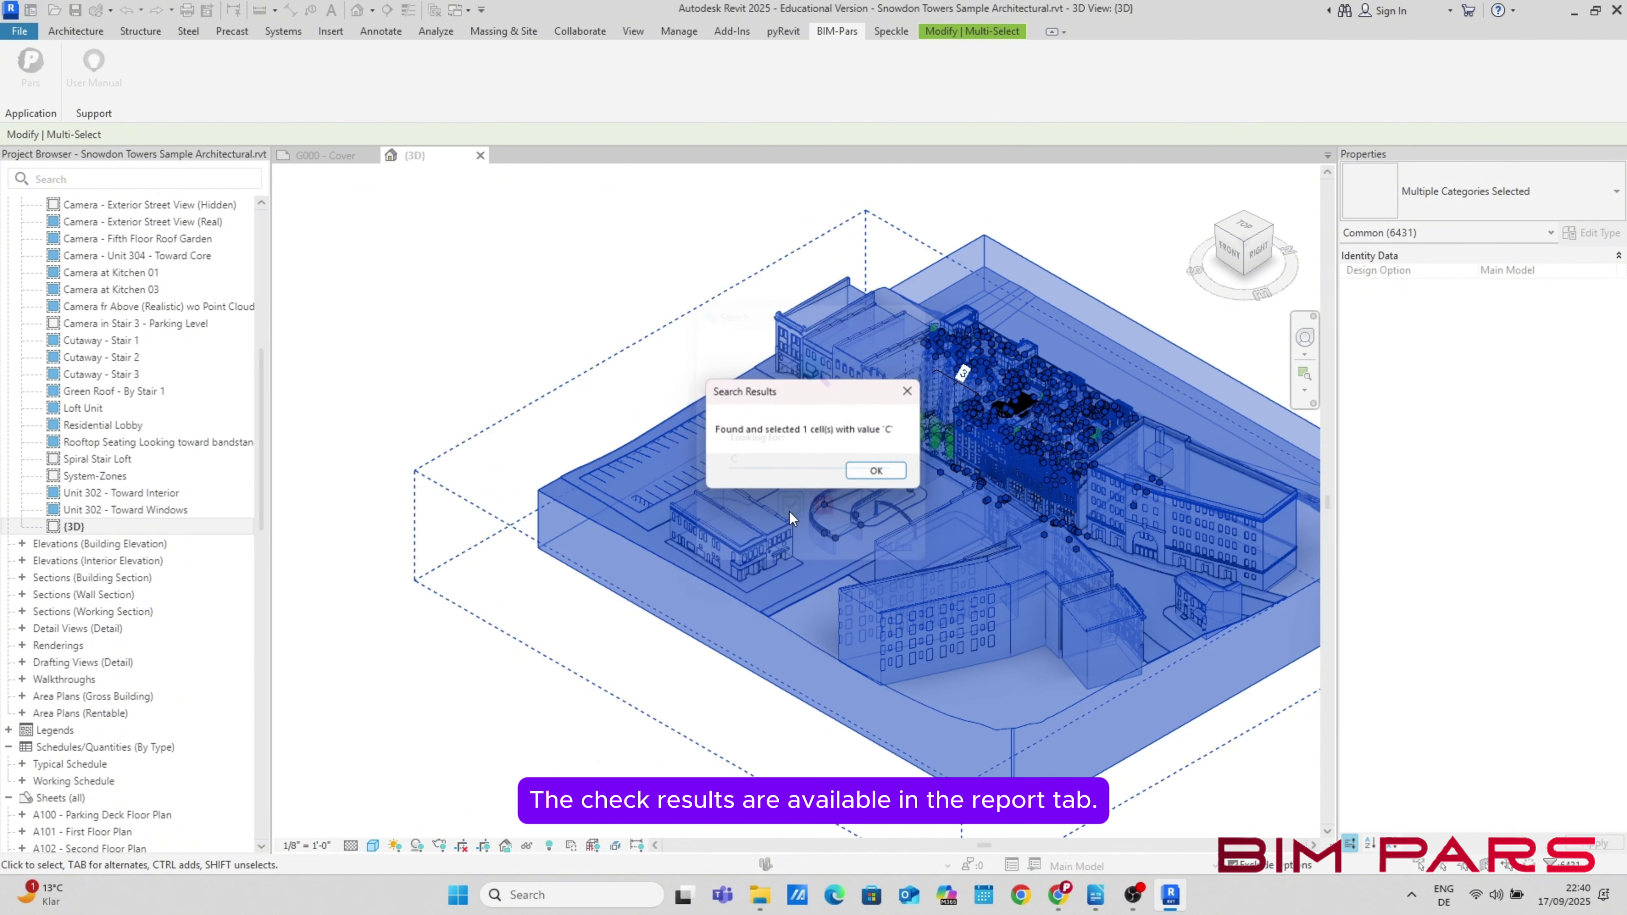
left_click(876, 469)
scroll(589, 408, "down", 5)
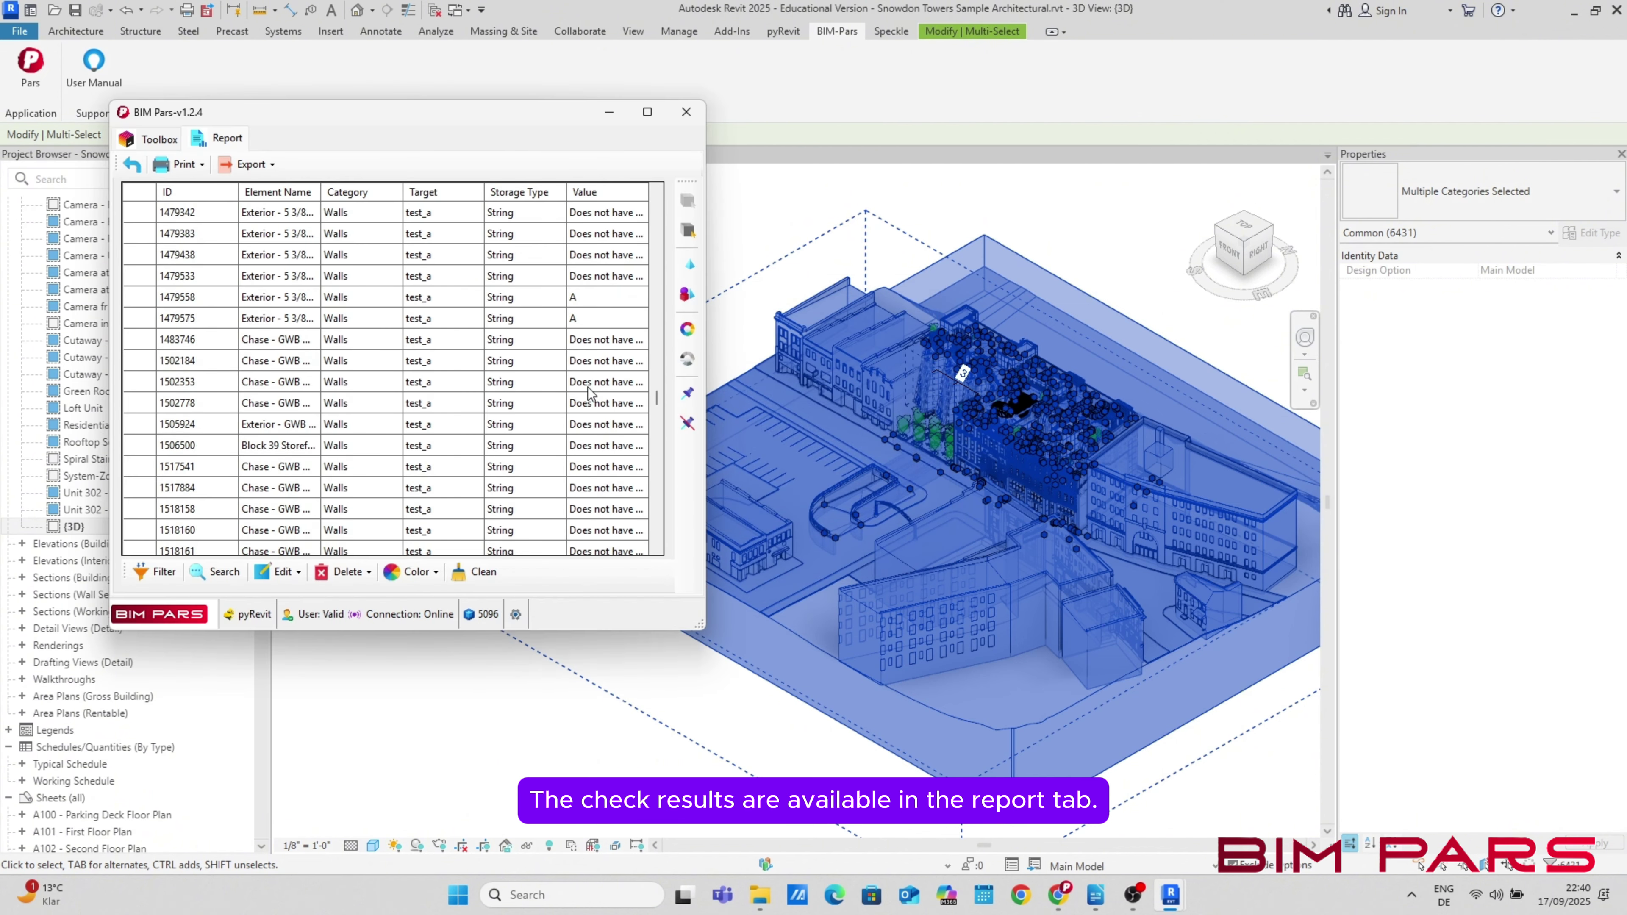
left_click_drag(656, 415, 657, 378)
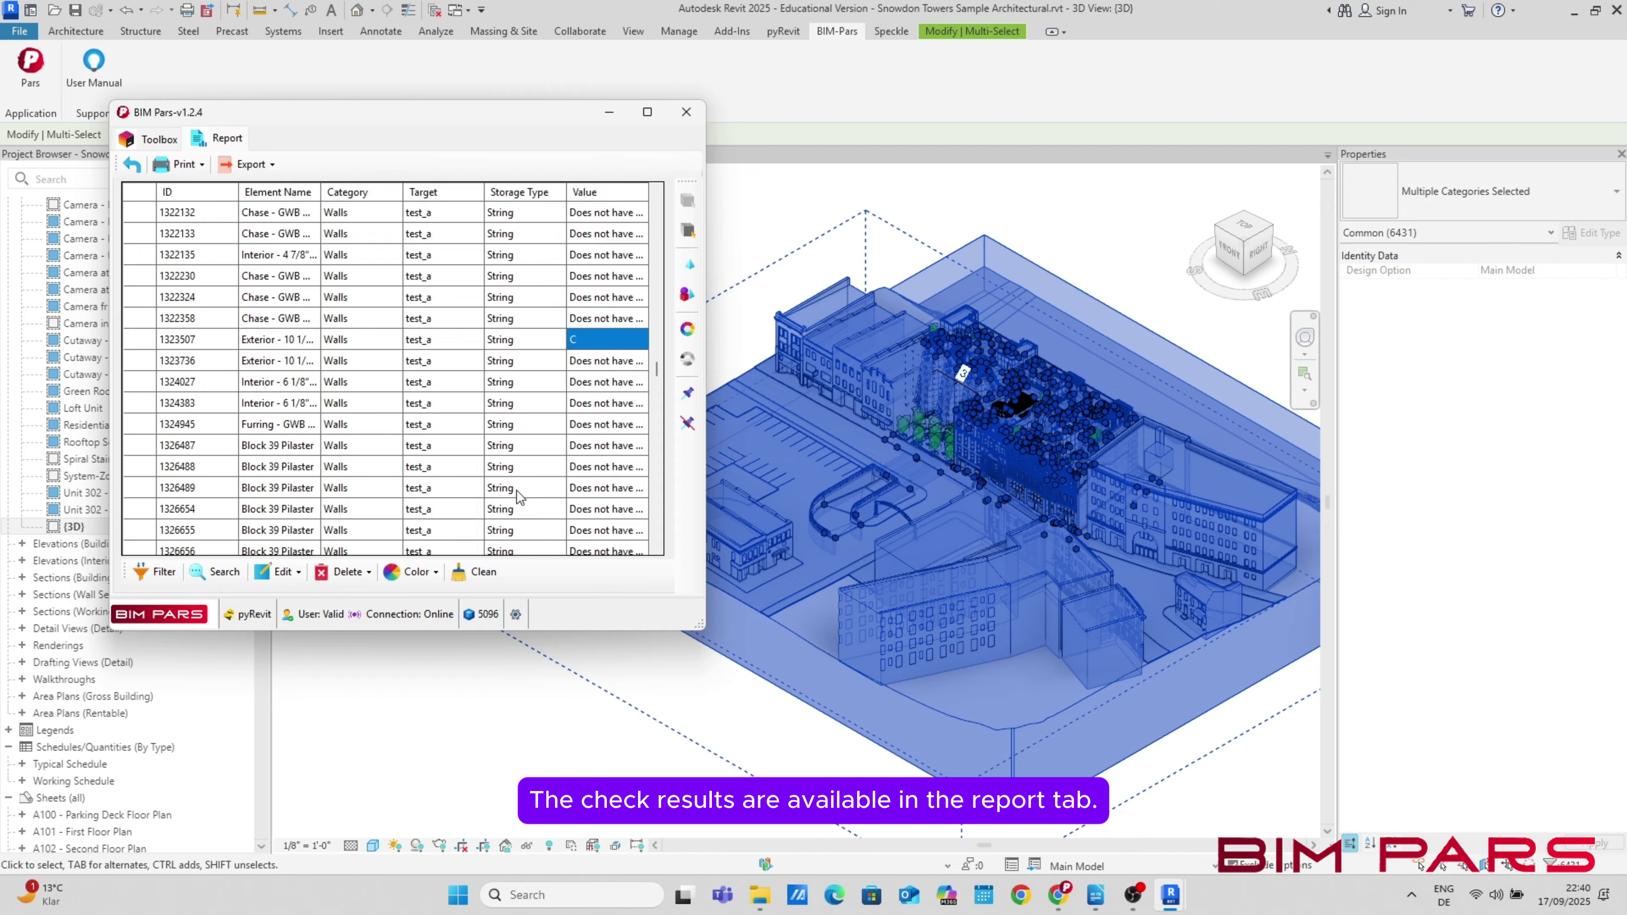
Search the report for value B and locate the matching window rows
left_click(221, 571)
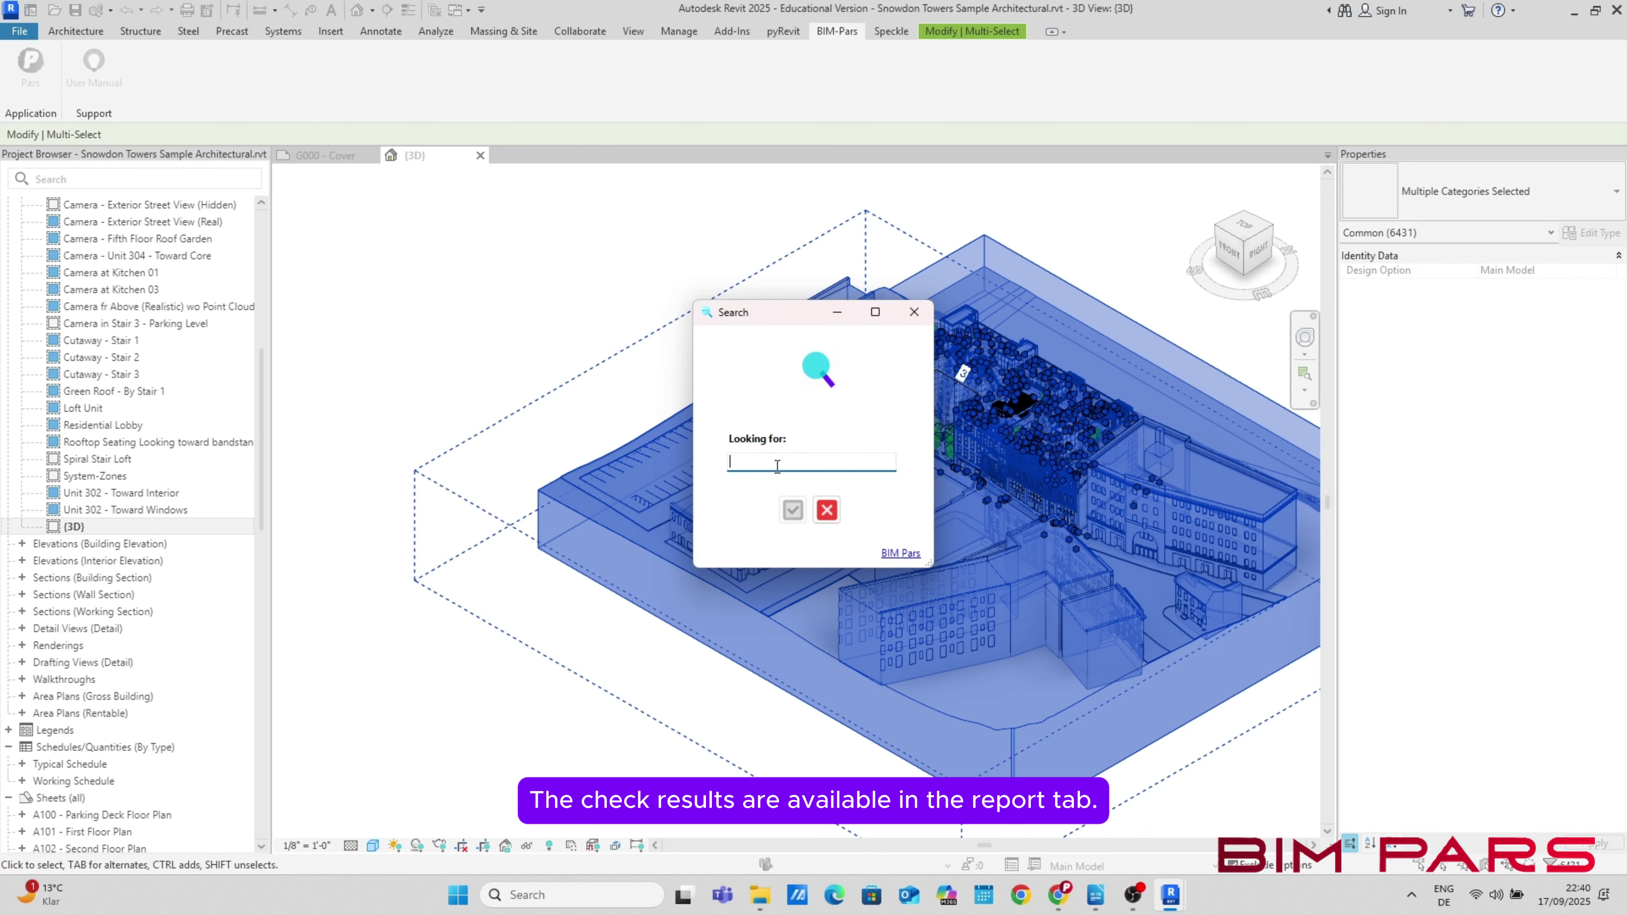
type("B")
key("Return")
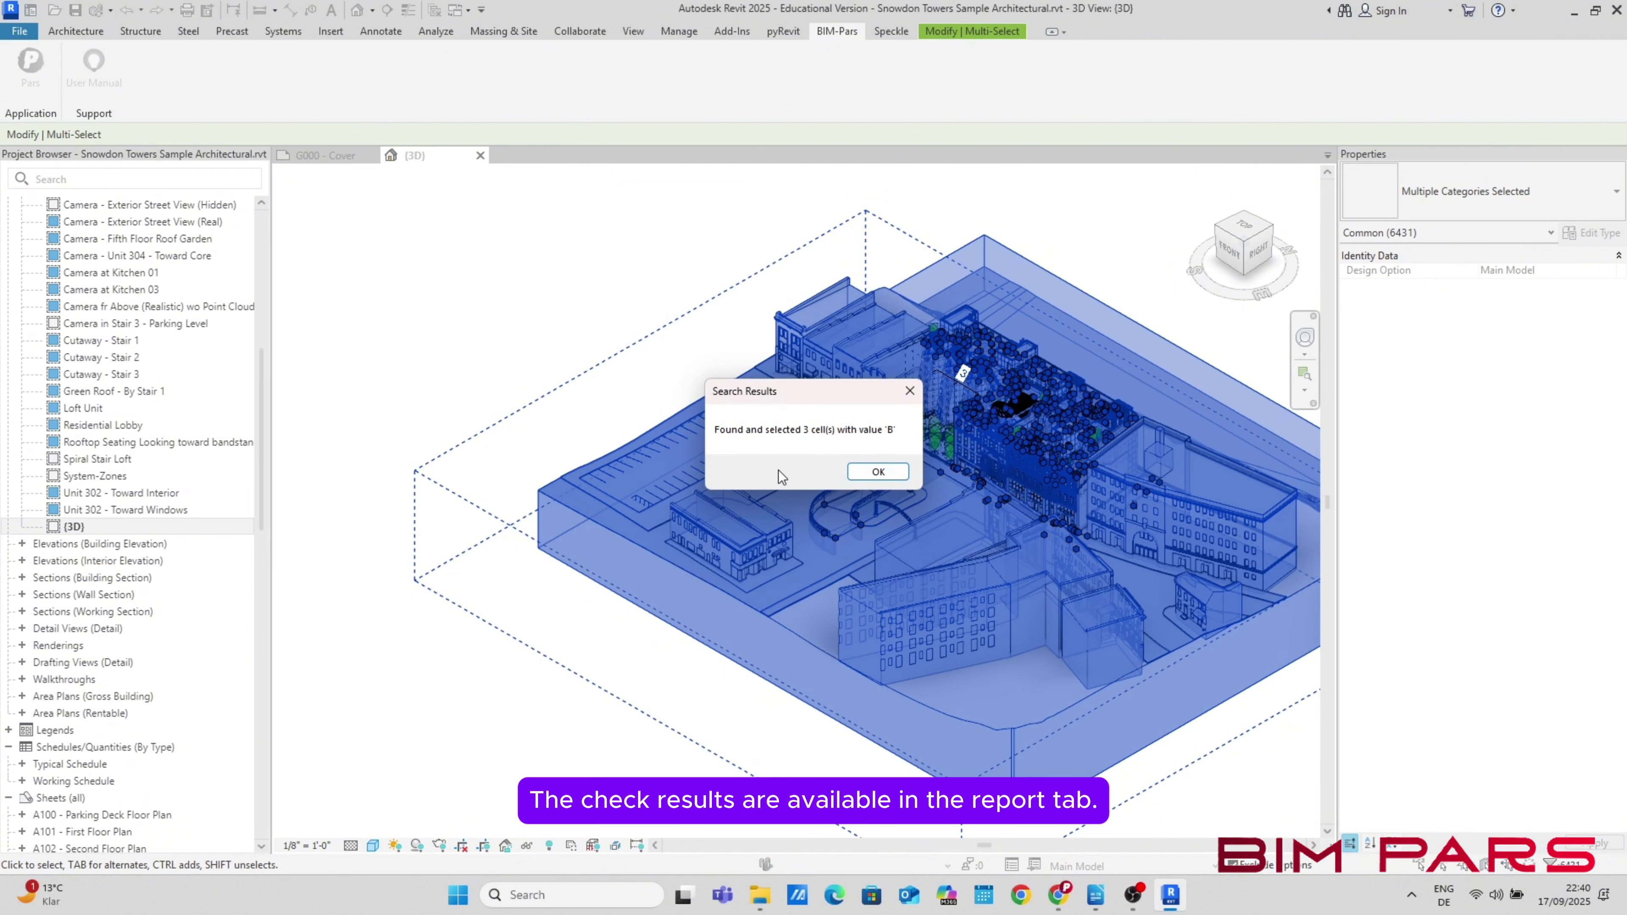
left_click(875, 475)
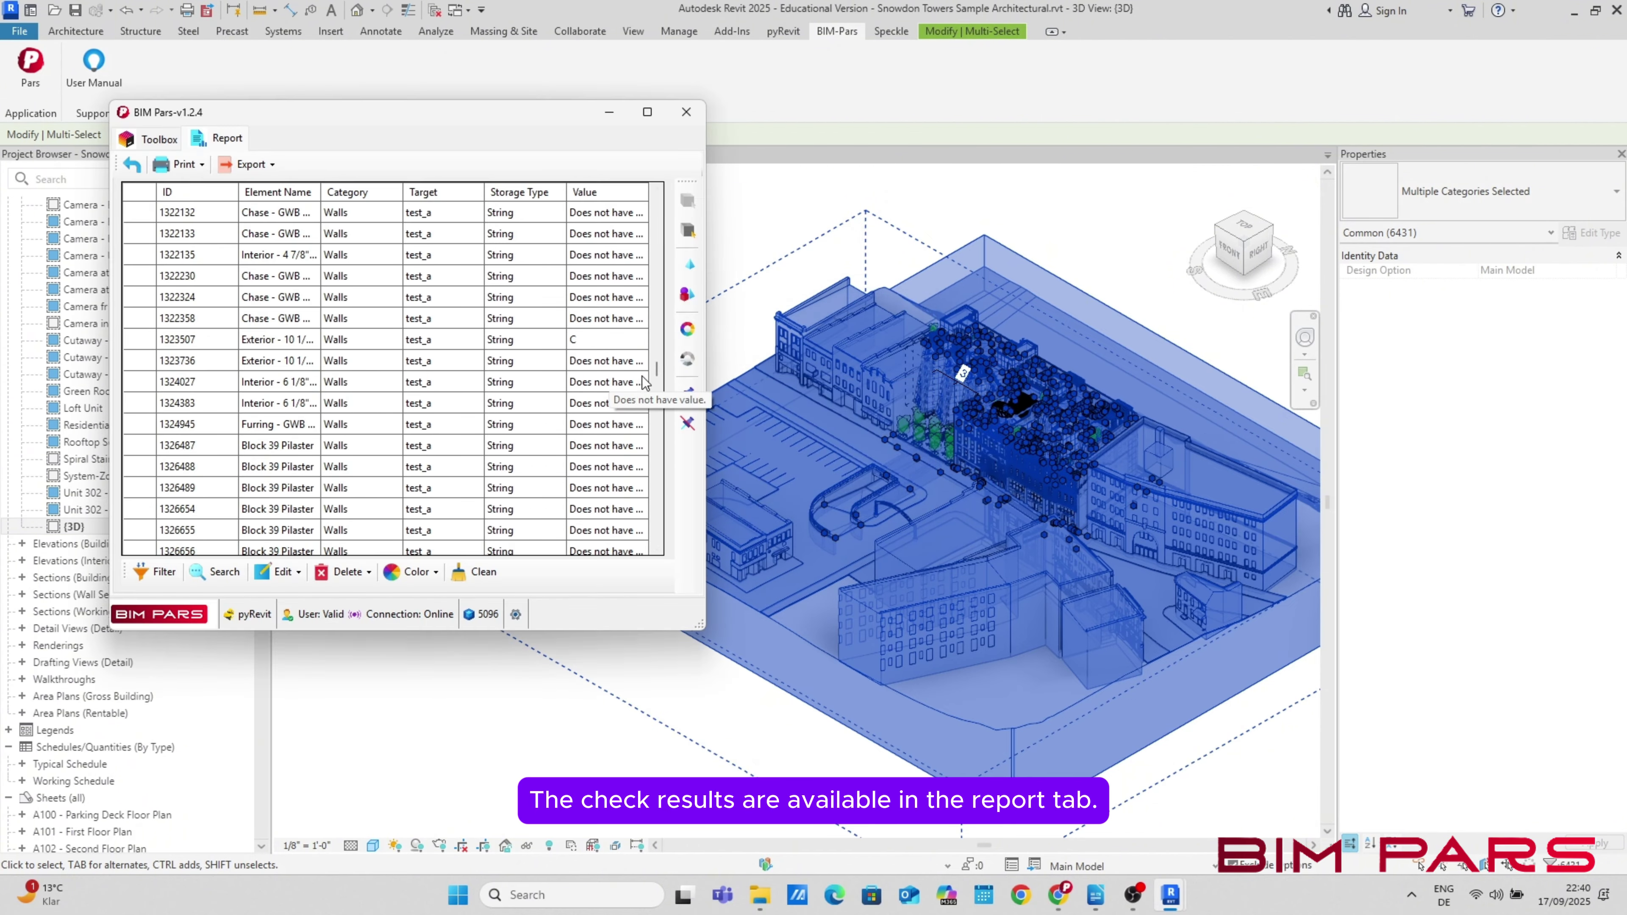
left_click_drag(657, 370, 661, 528)
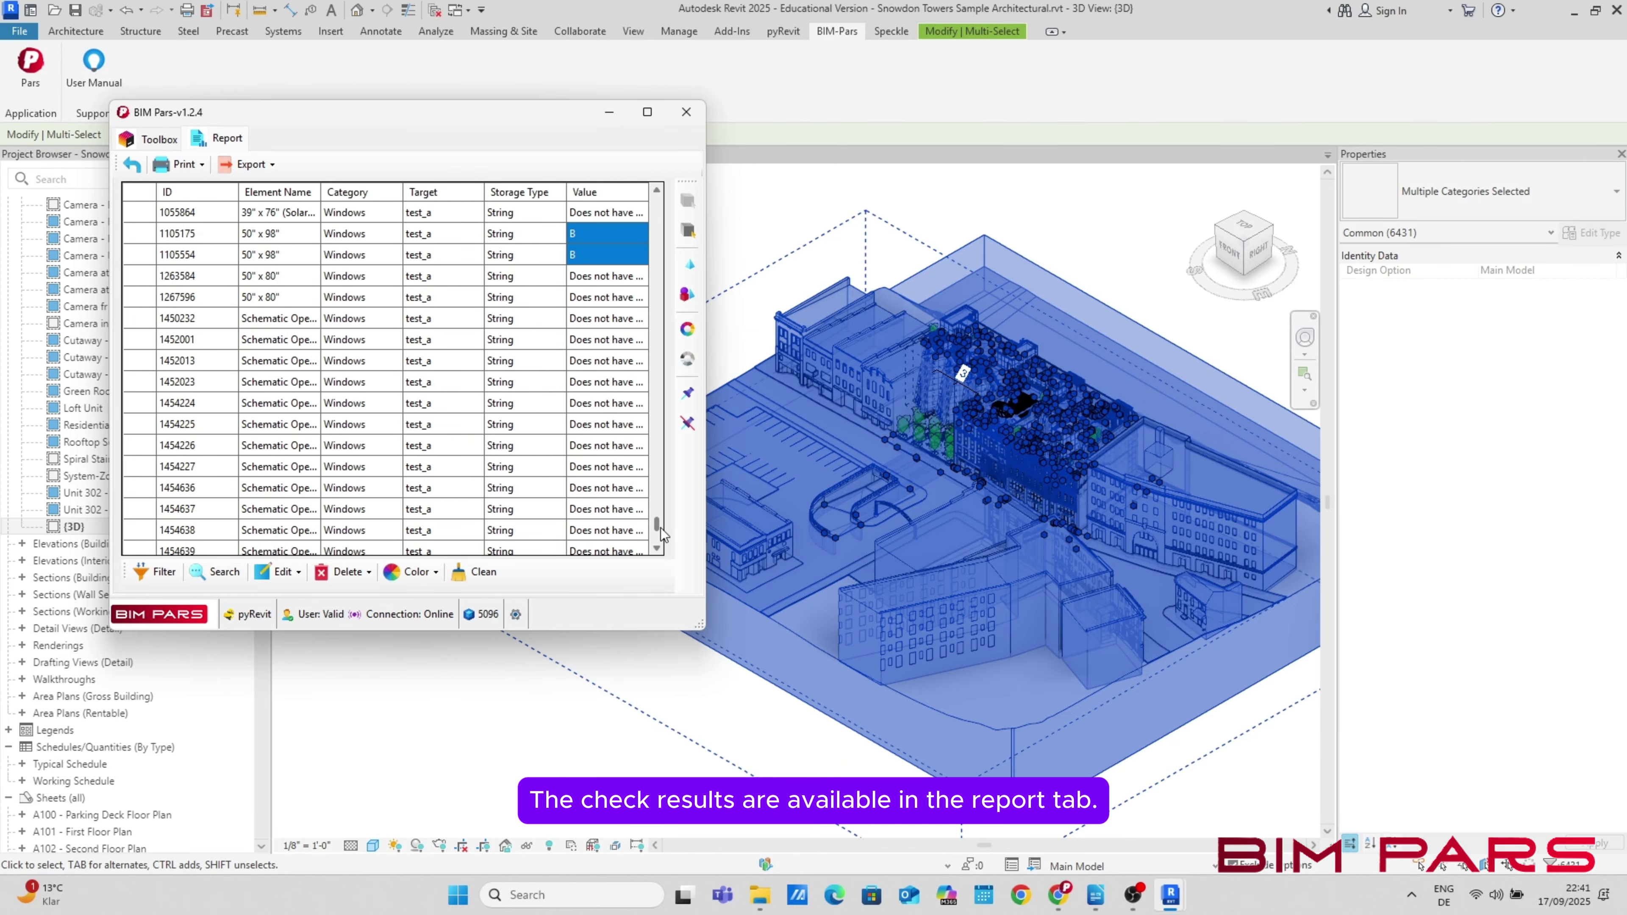
scroll(604, 297, "up", 1)
scroll(592, 340, "up", 5)
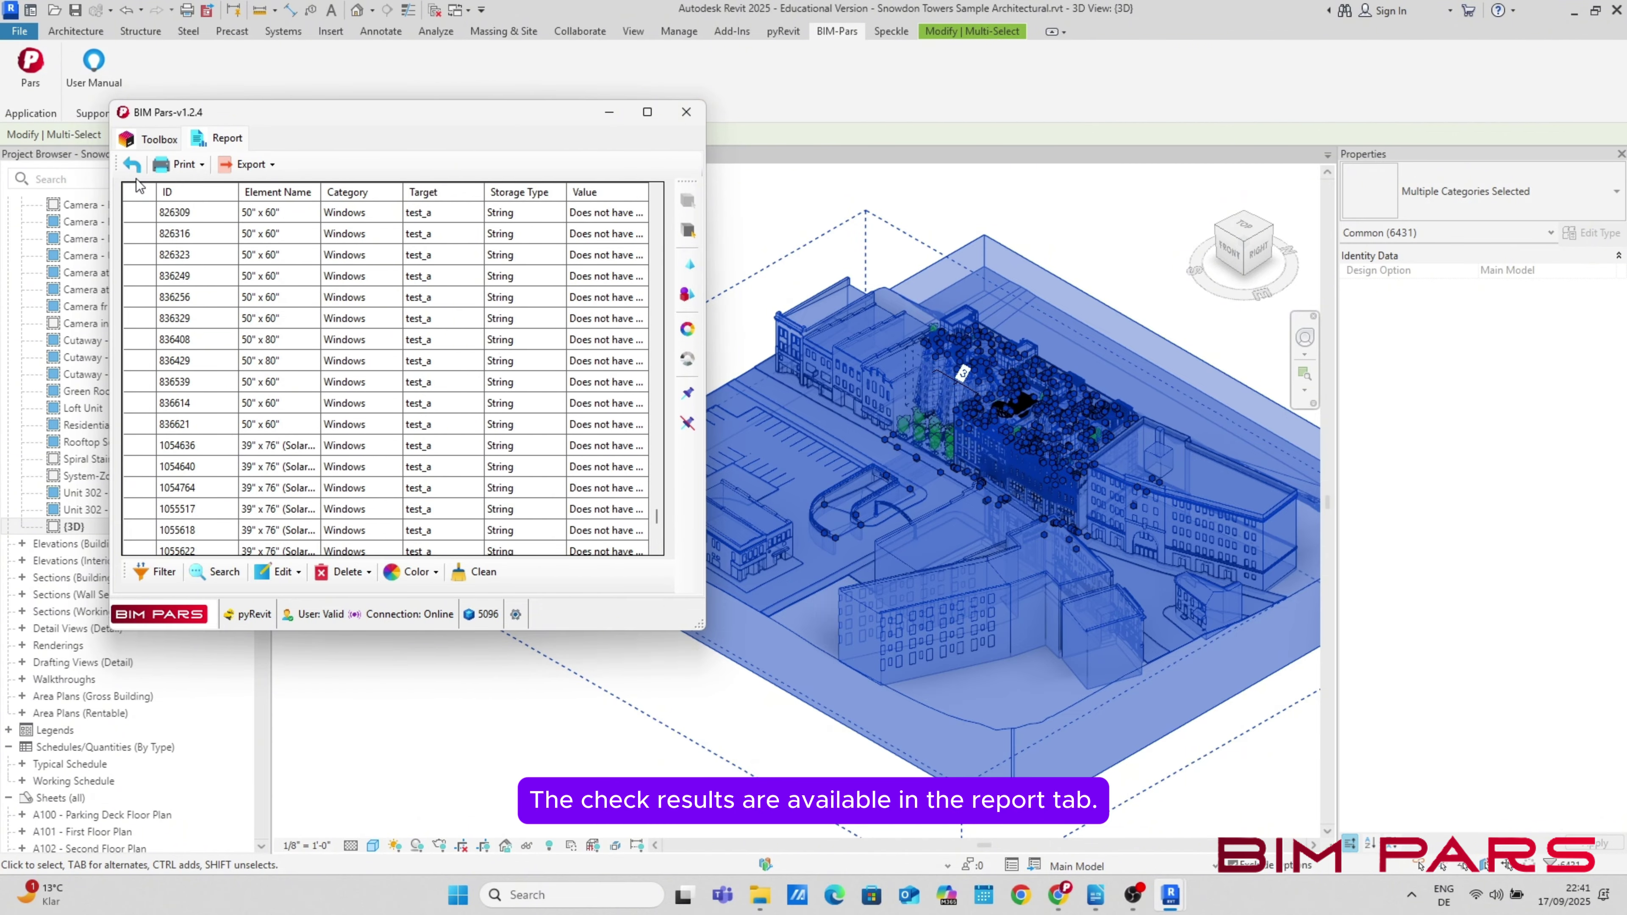
Check the existence of values for the test_a parameter with the Only with value option across all categories
left_click(132, 165)
left_click(489, 234)
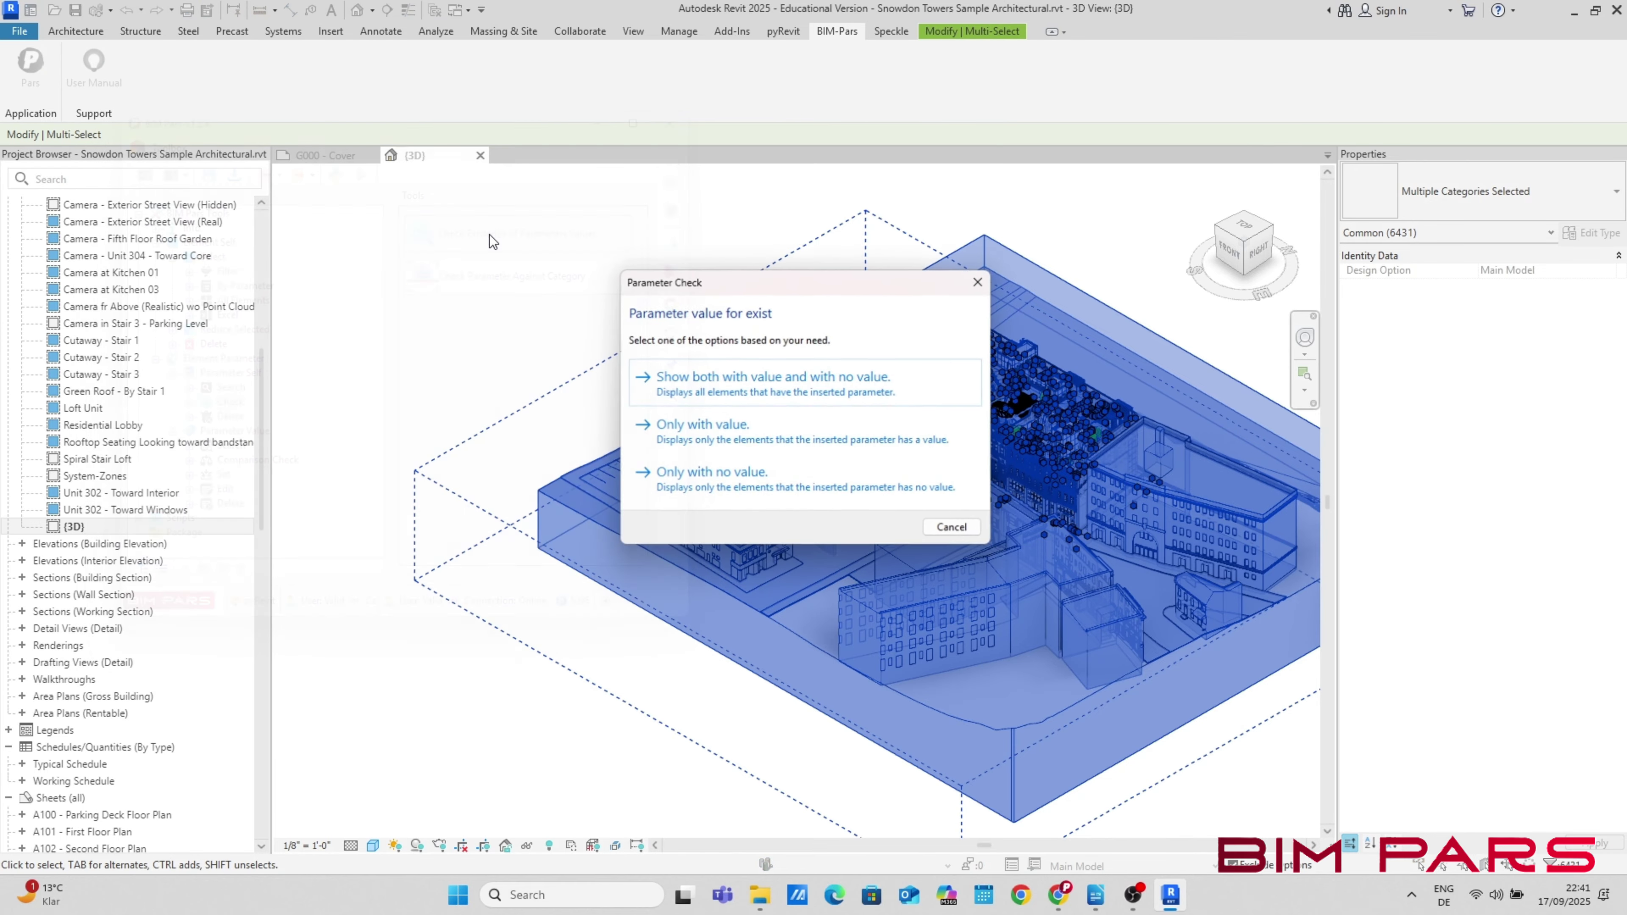
left_click(776, 436)
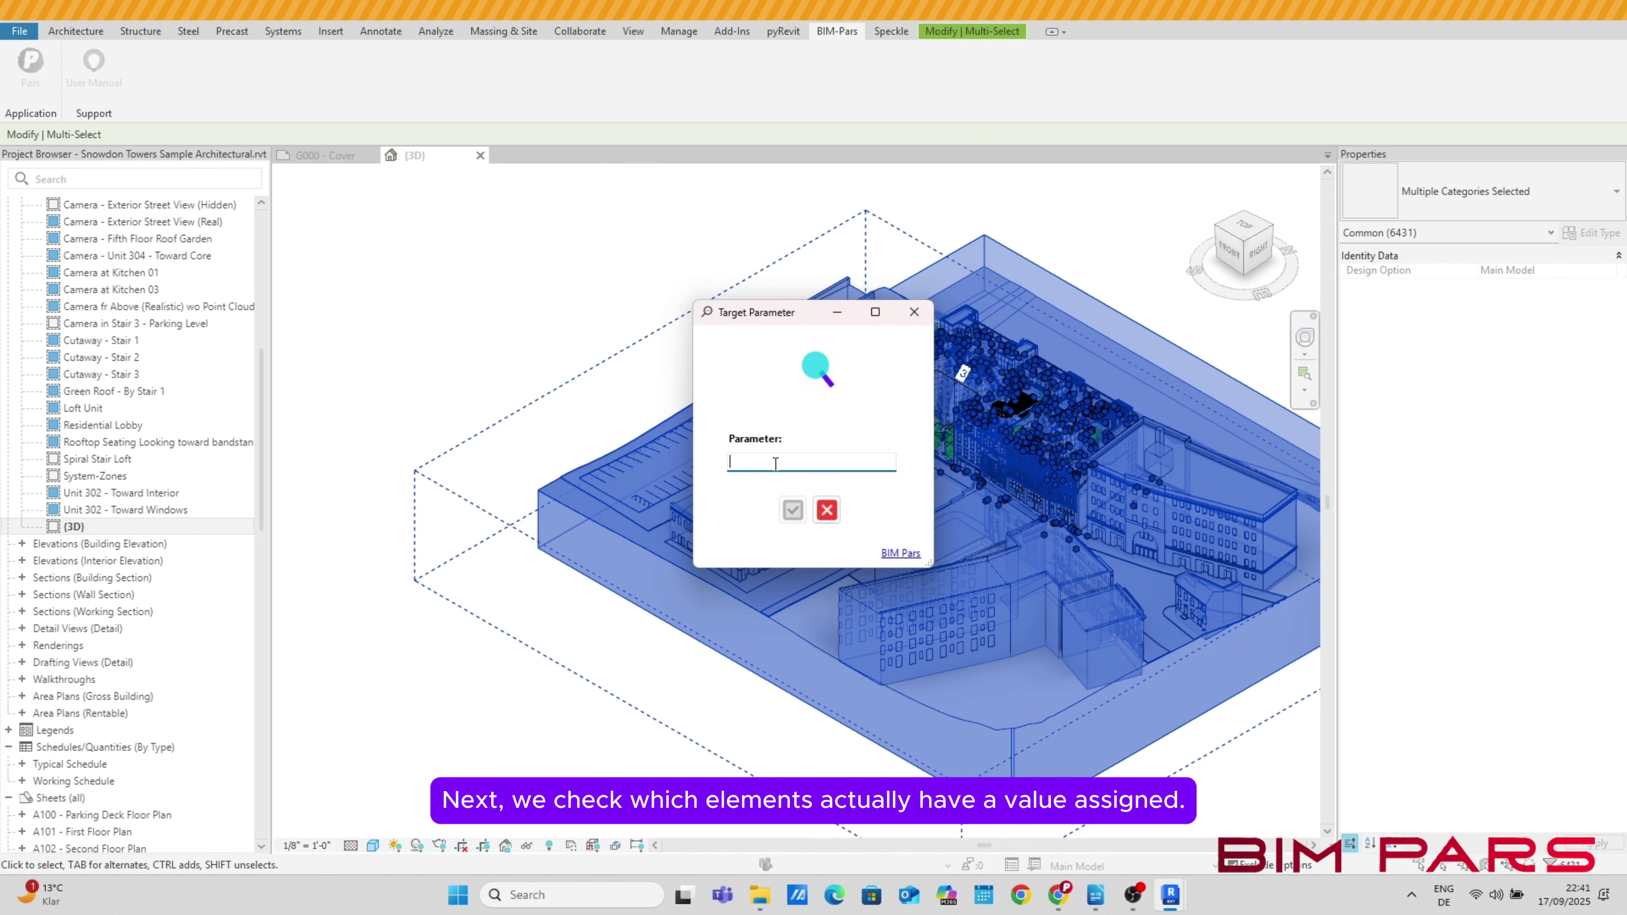
type("Tes")
key("BackSpace")
key("BackSpace")
key("BackSpace")
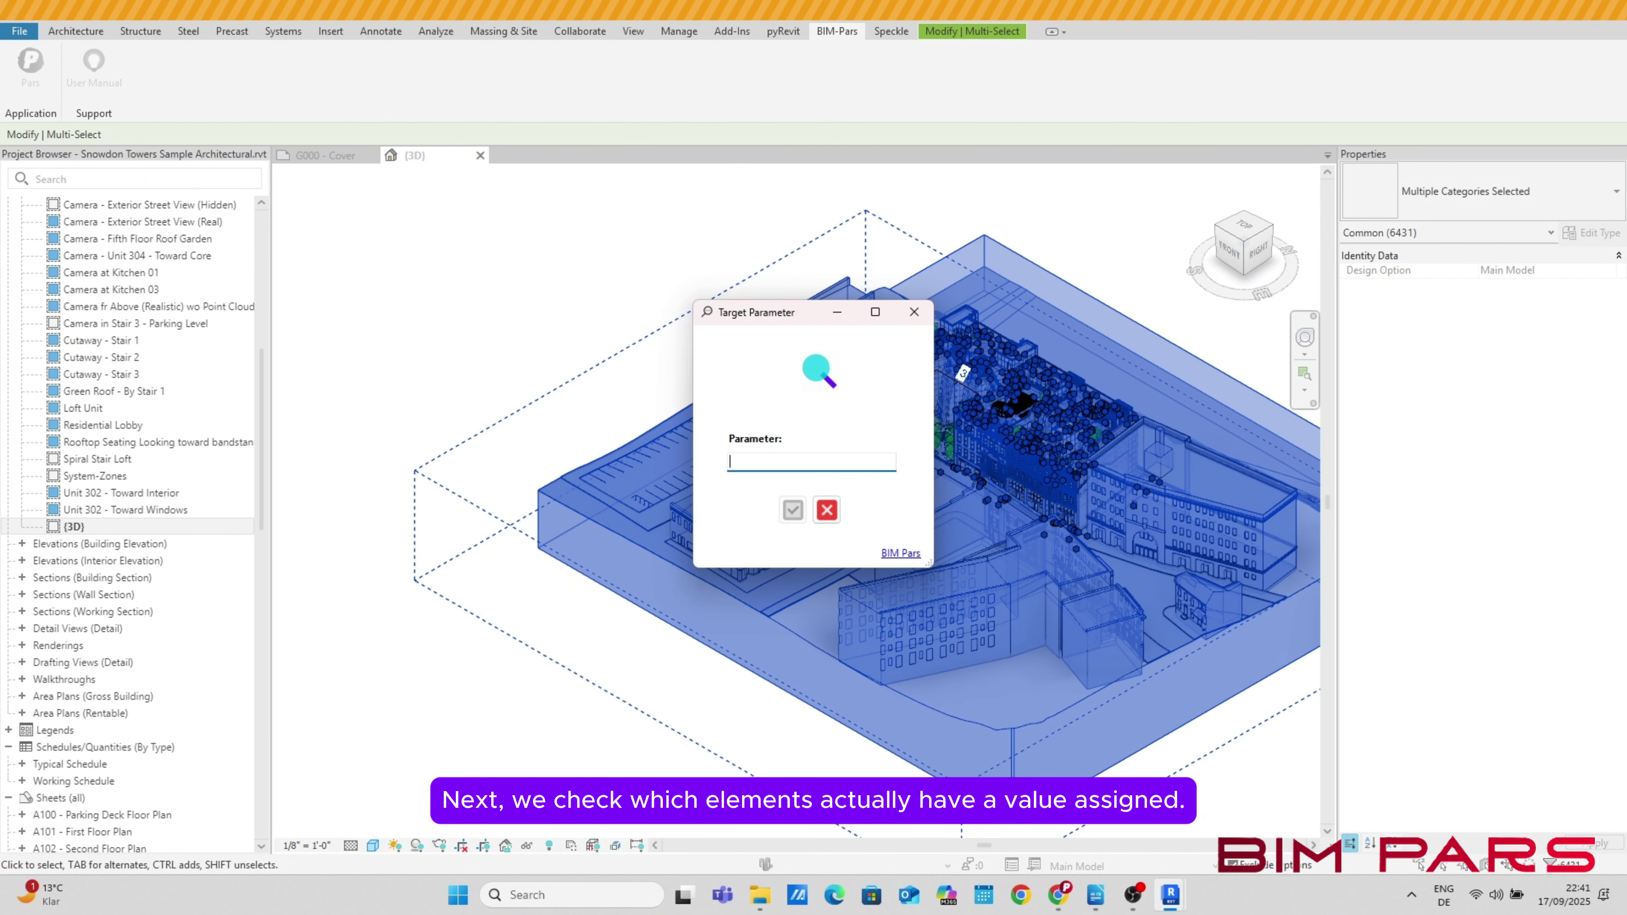
type("te")
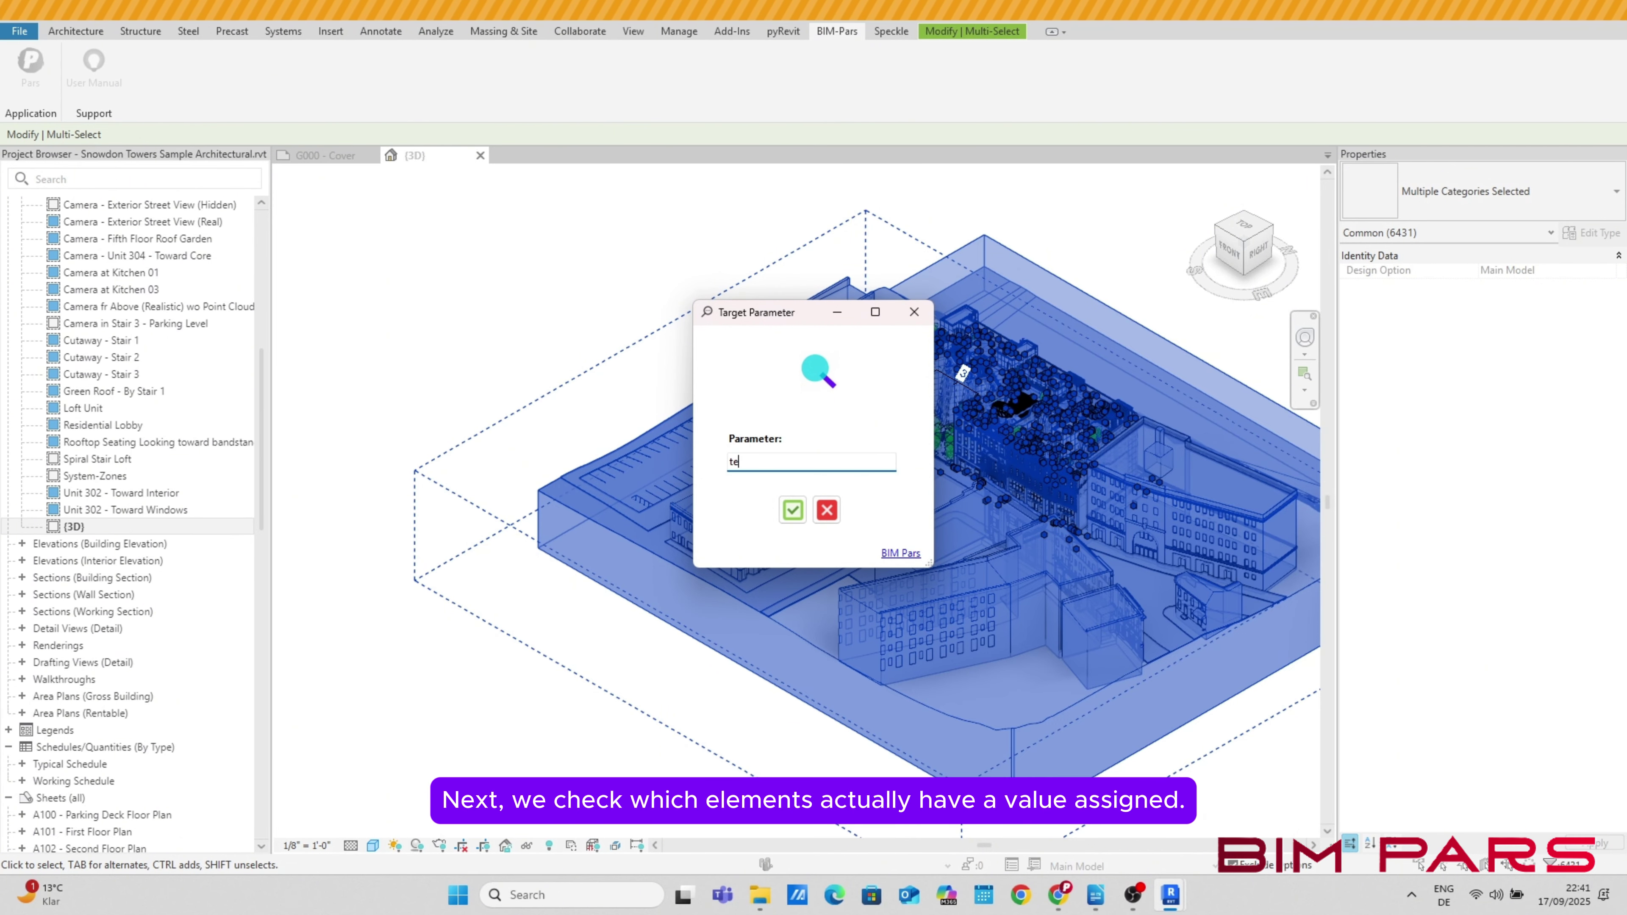
type("st")
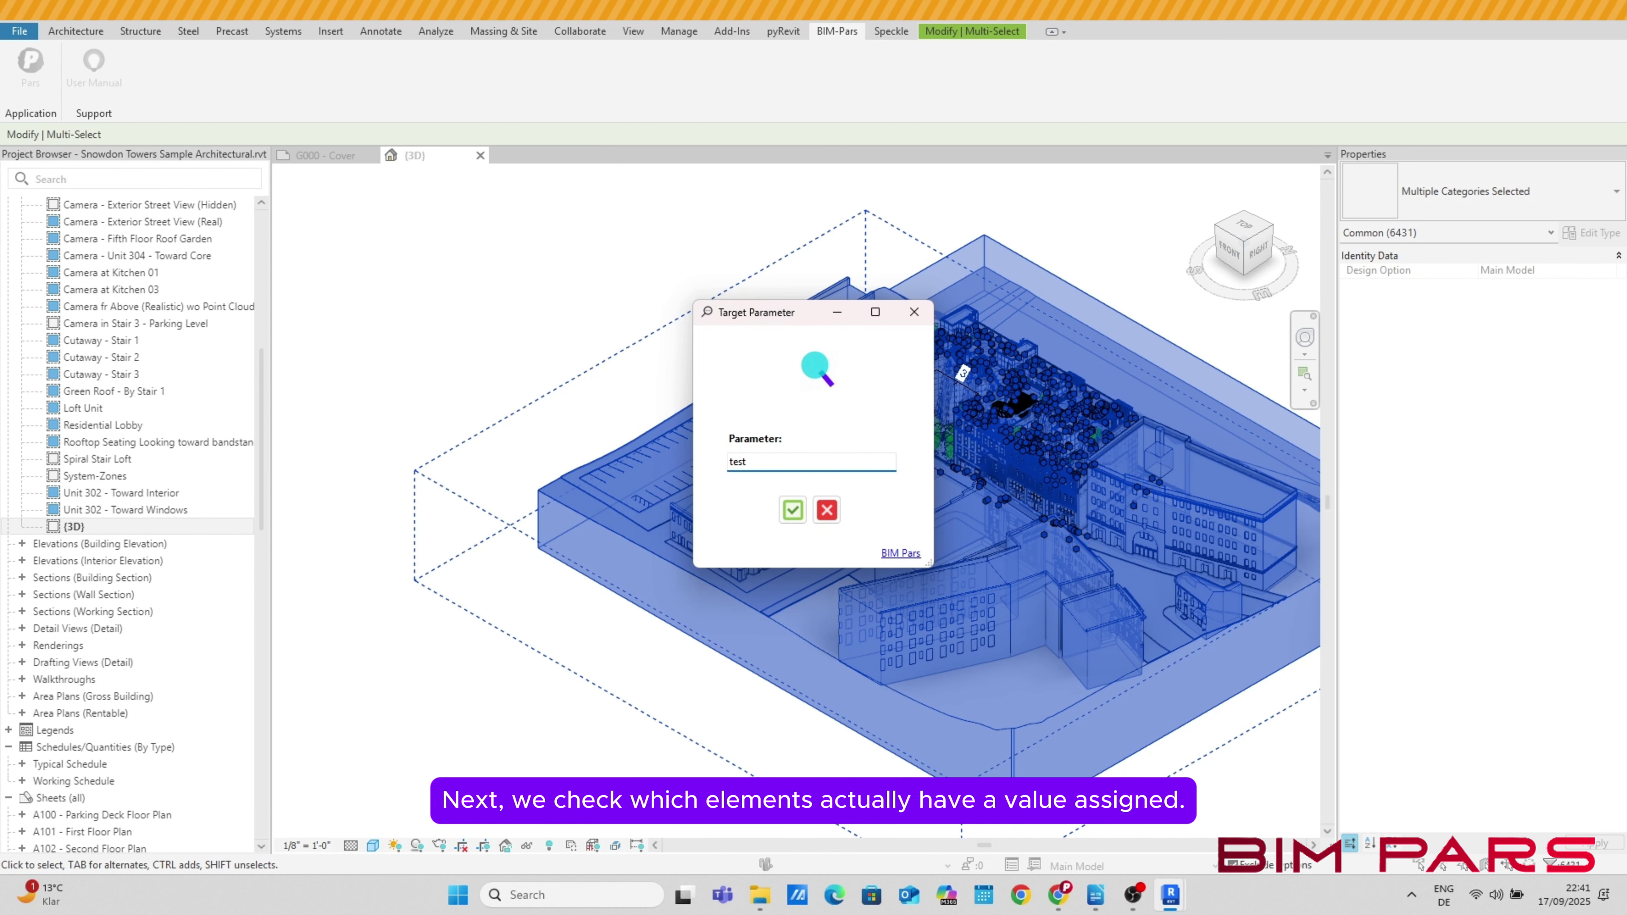
type("_a")
left_click(792, 510)
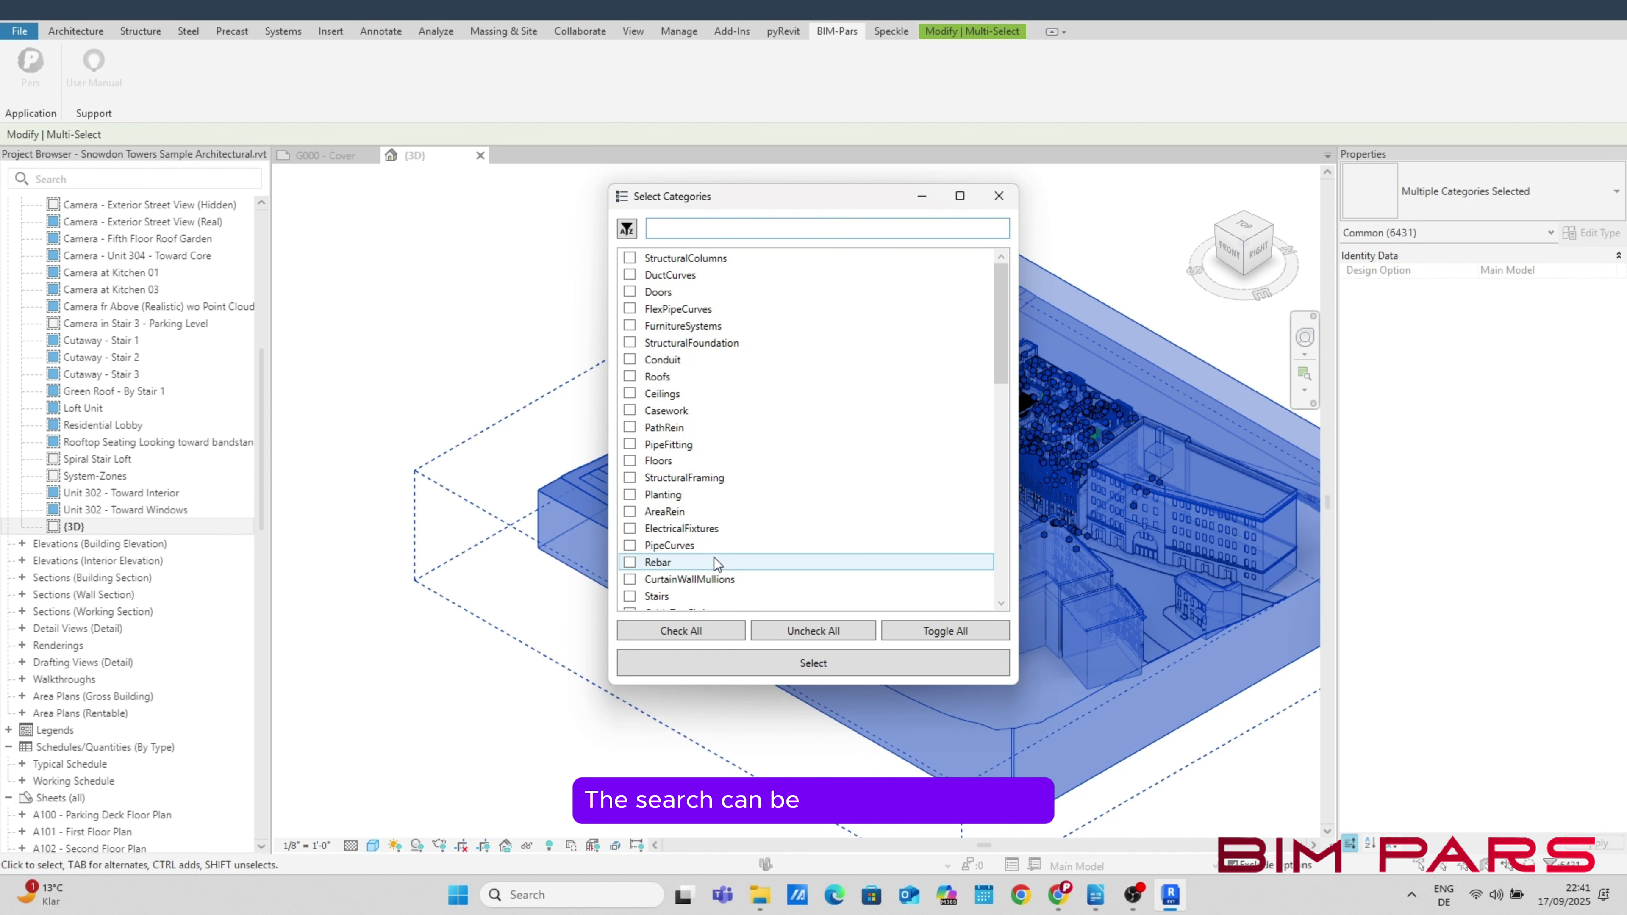
left_click(680, 634)
left_click(631, 665)
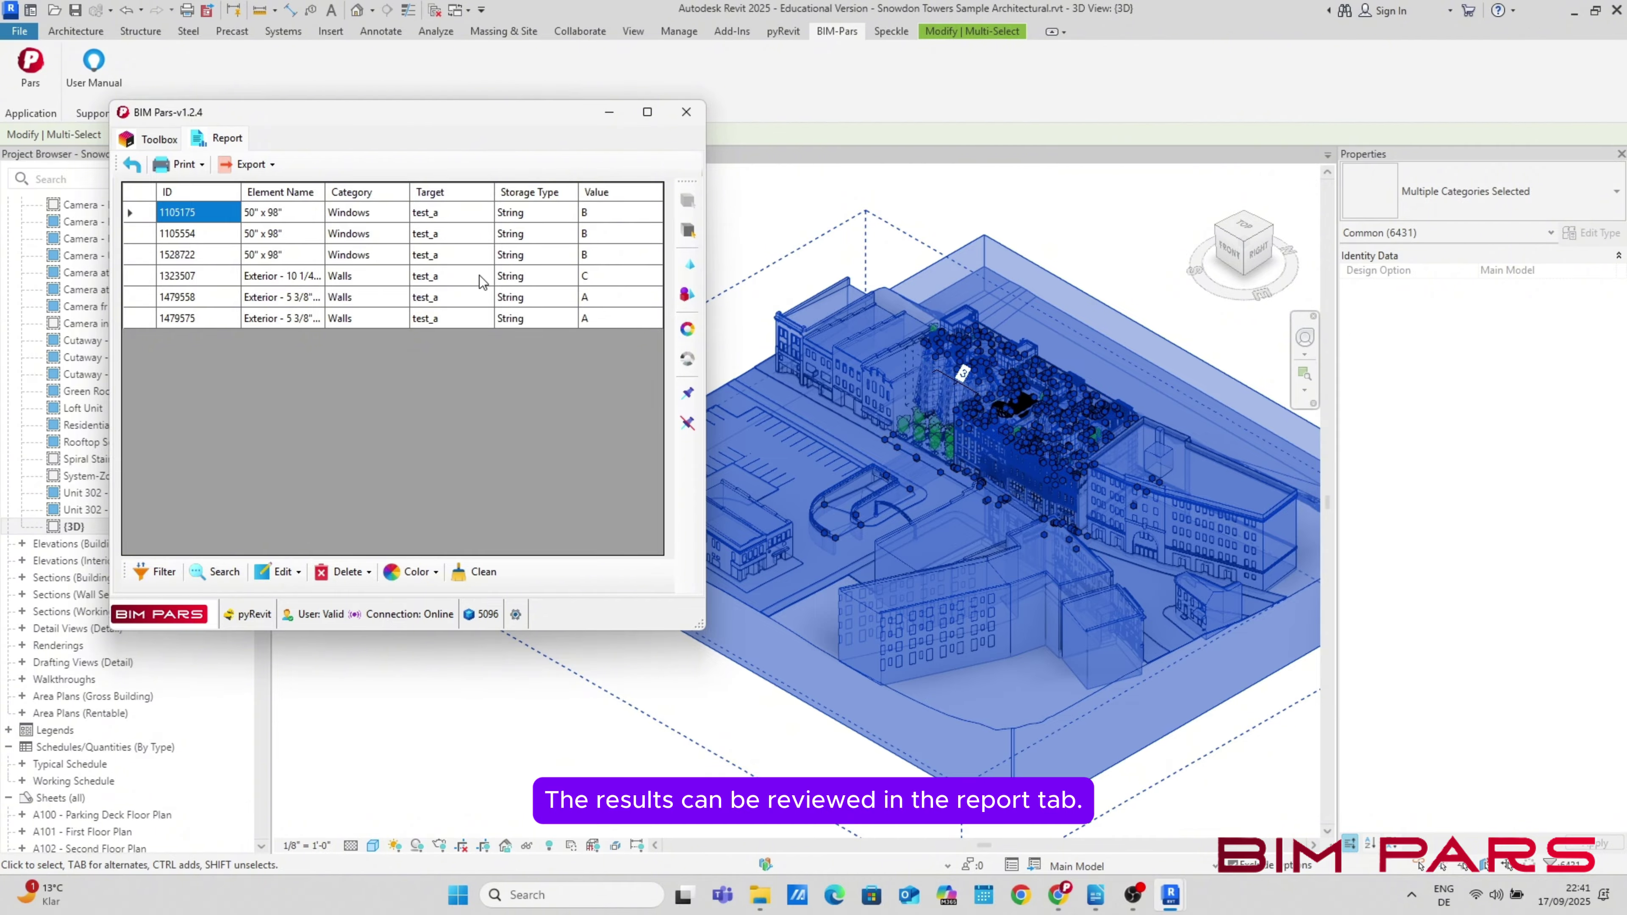
Repeat the parameter value existence check for test_a with the Only with no value option across all categories
left_click(132, 164)
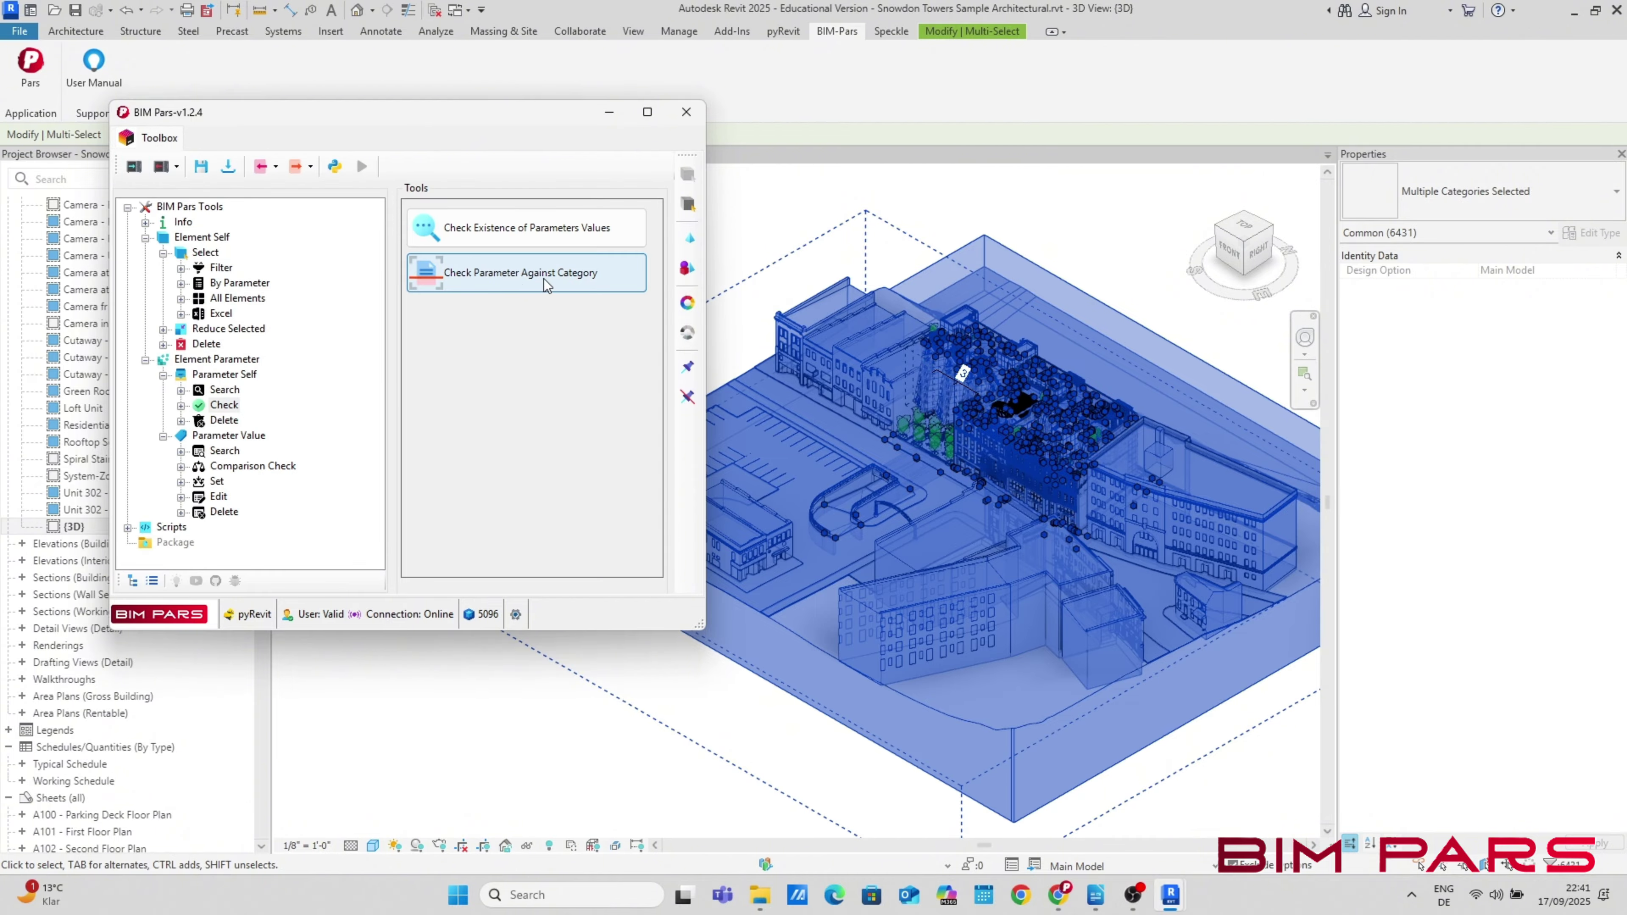
left_click(540, 229)
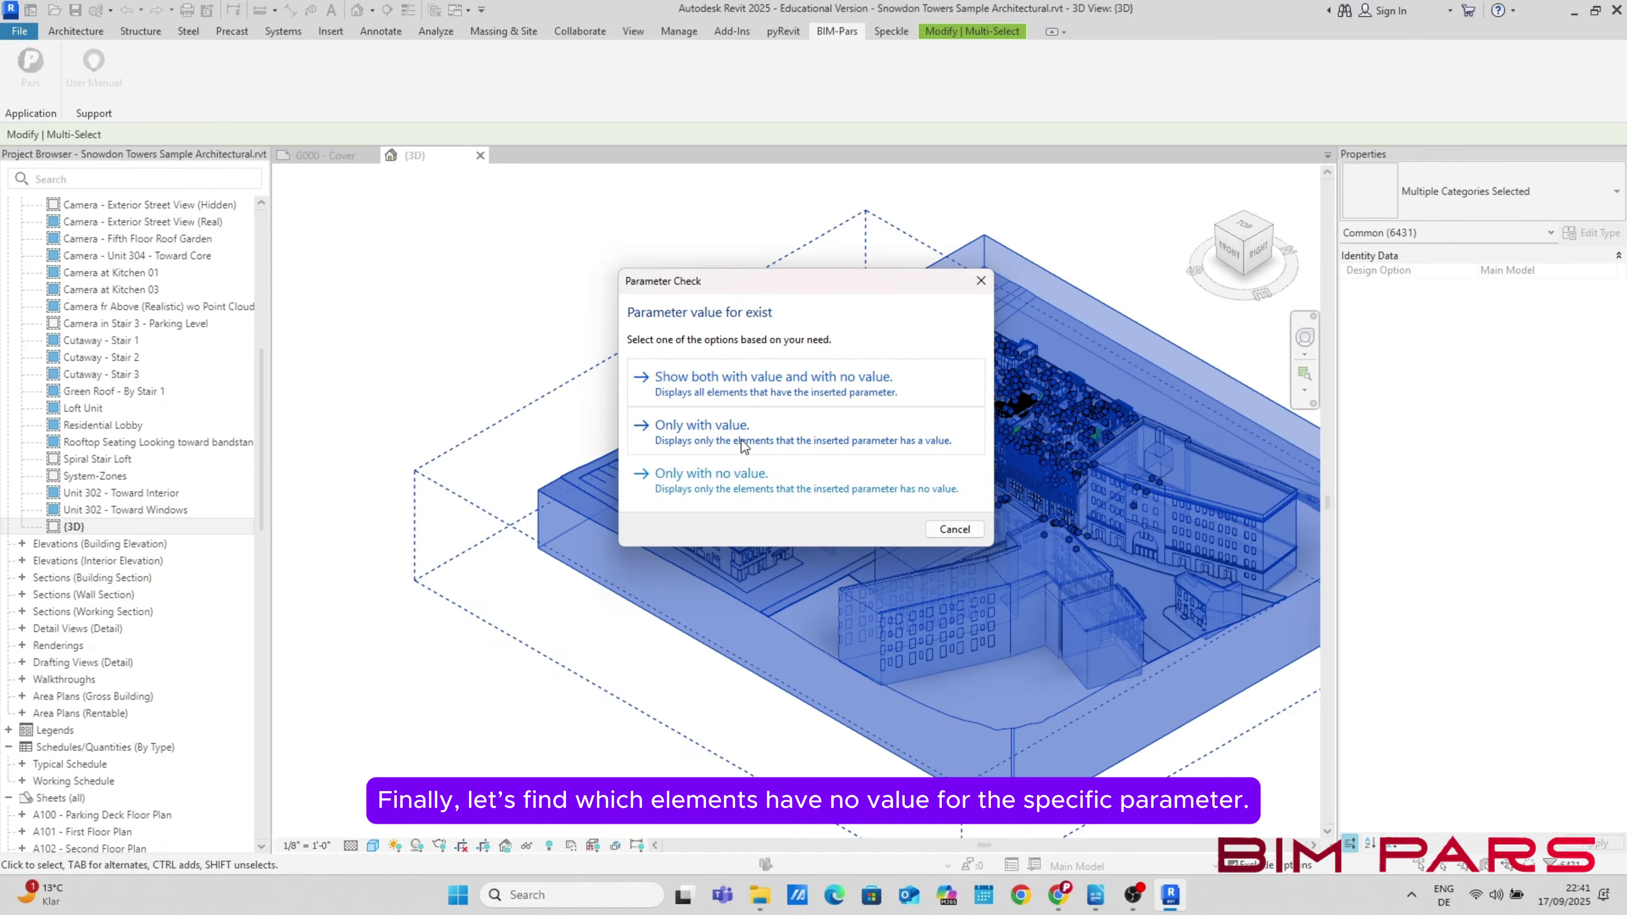
left_click(720, 492)
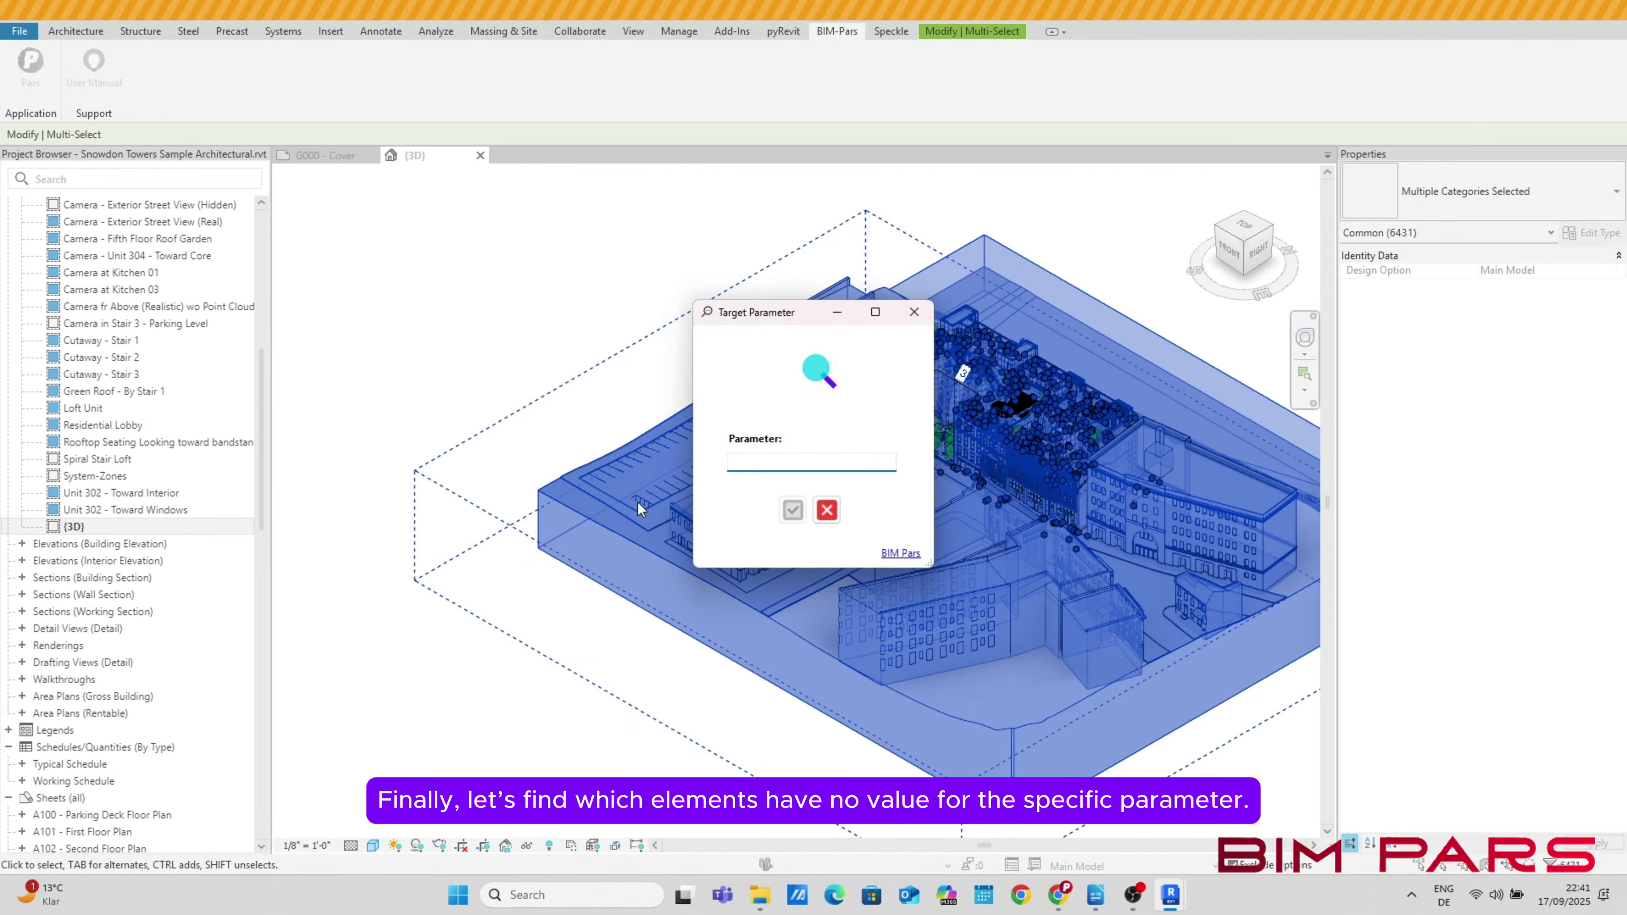
type("tes")
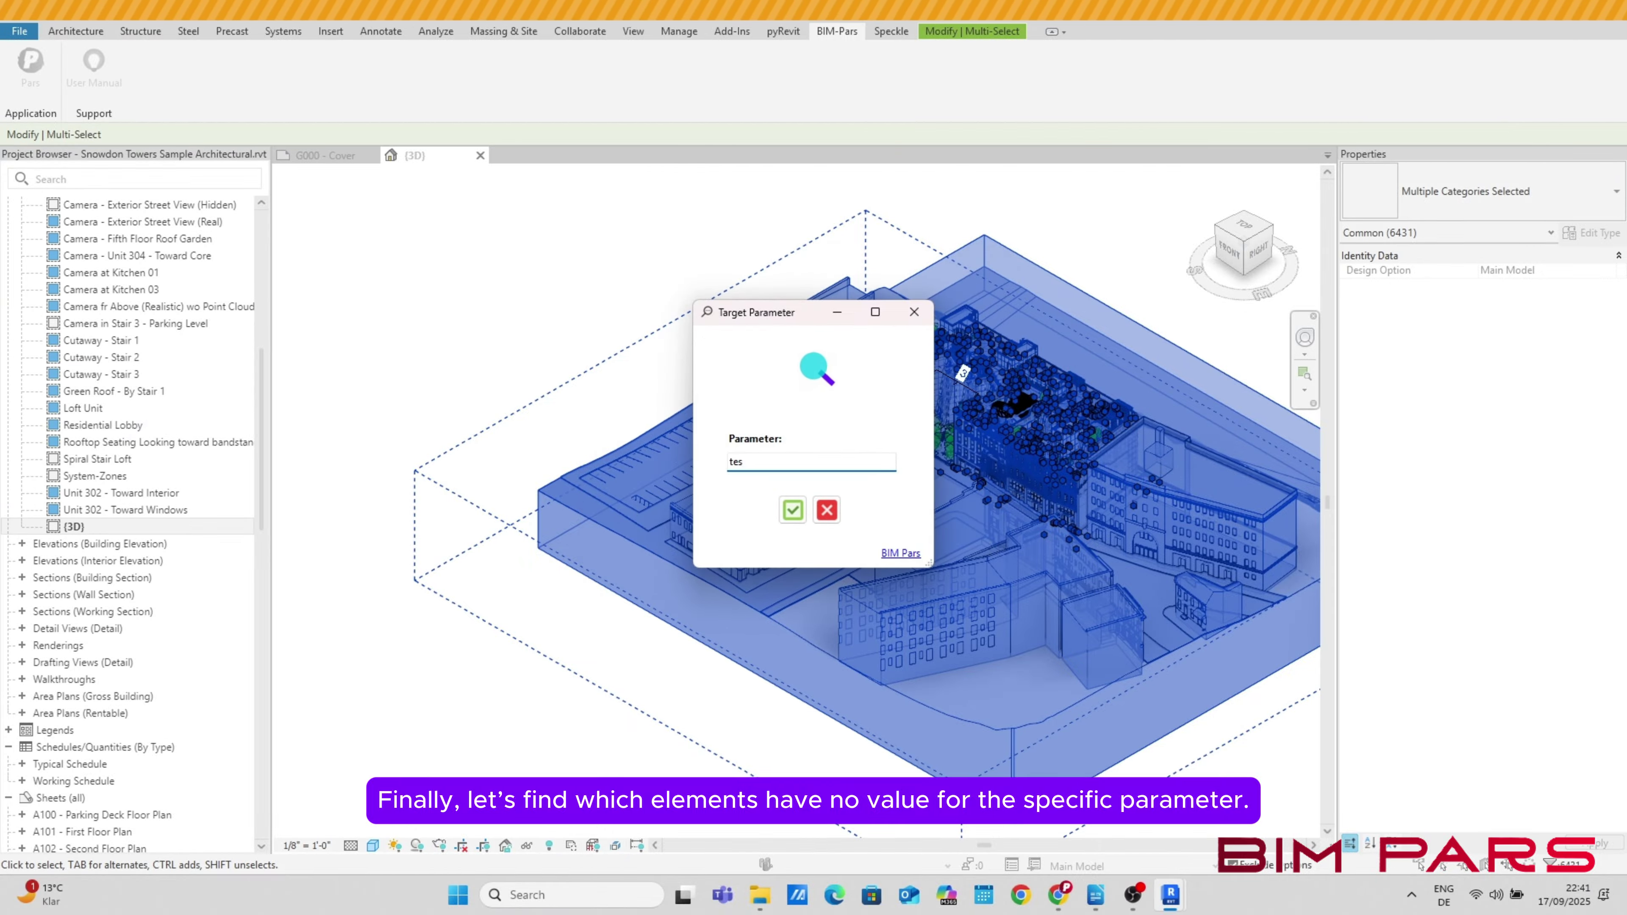
type("t_a")
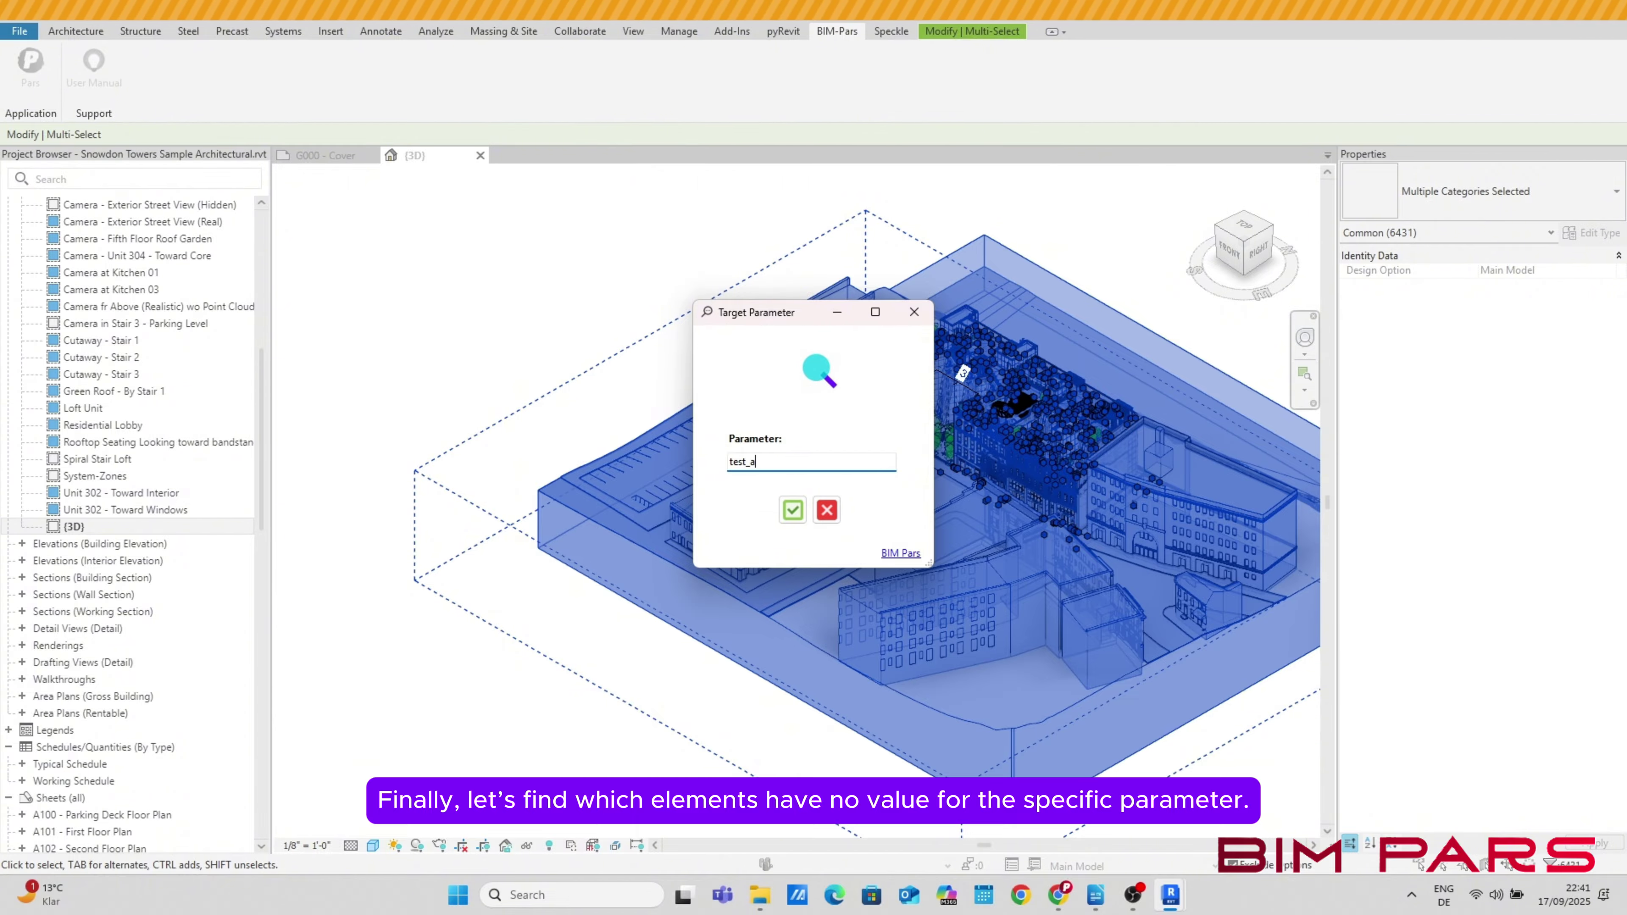
left_click(793, 509)
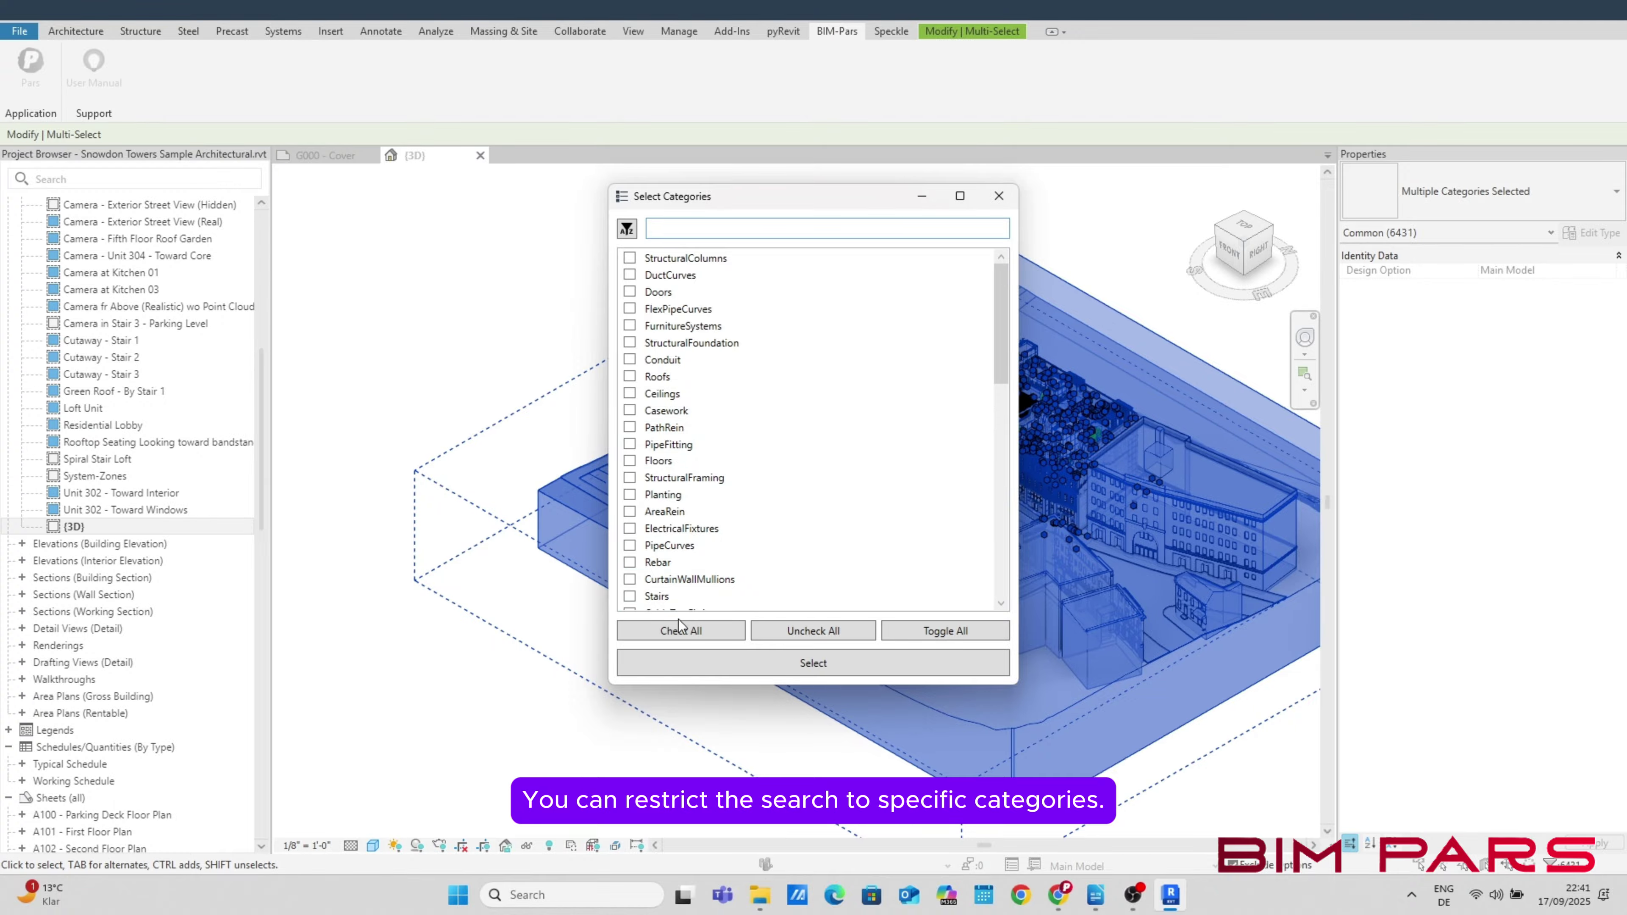
left_click(657, 634)
left_click(684, 661)
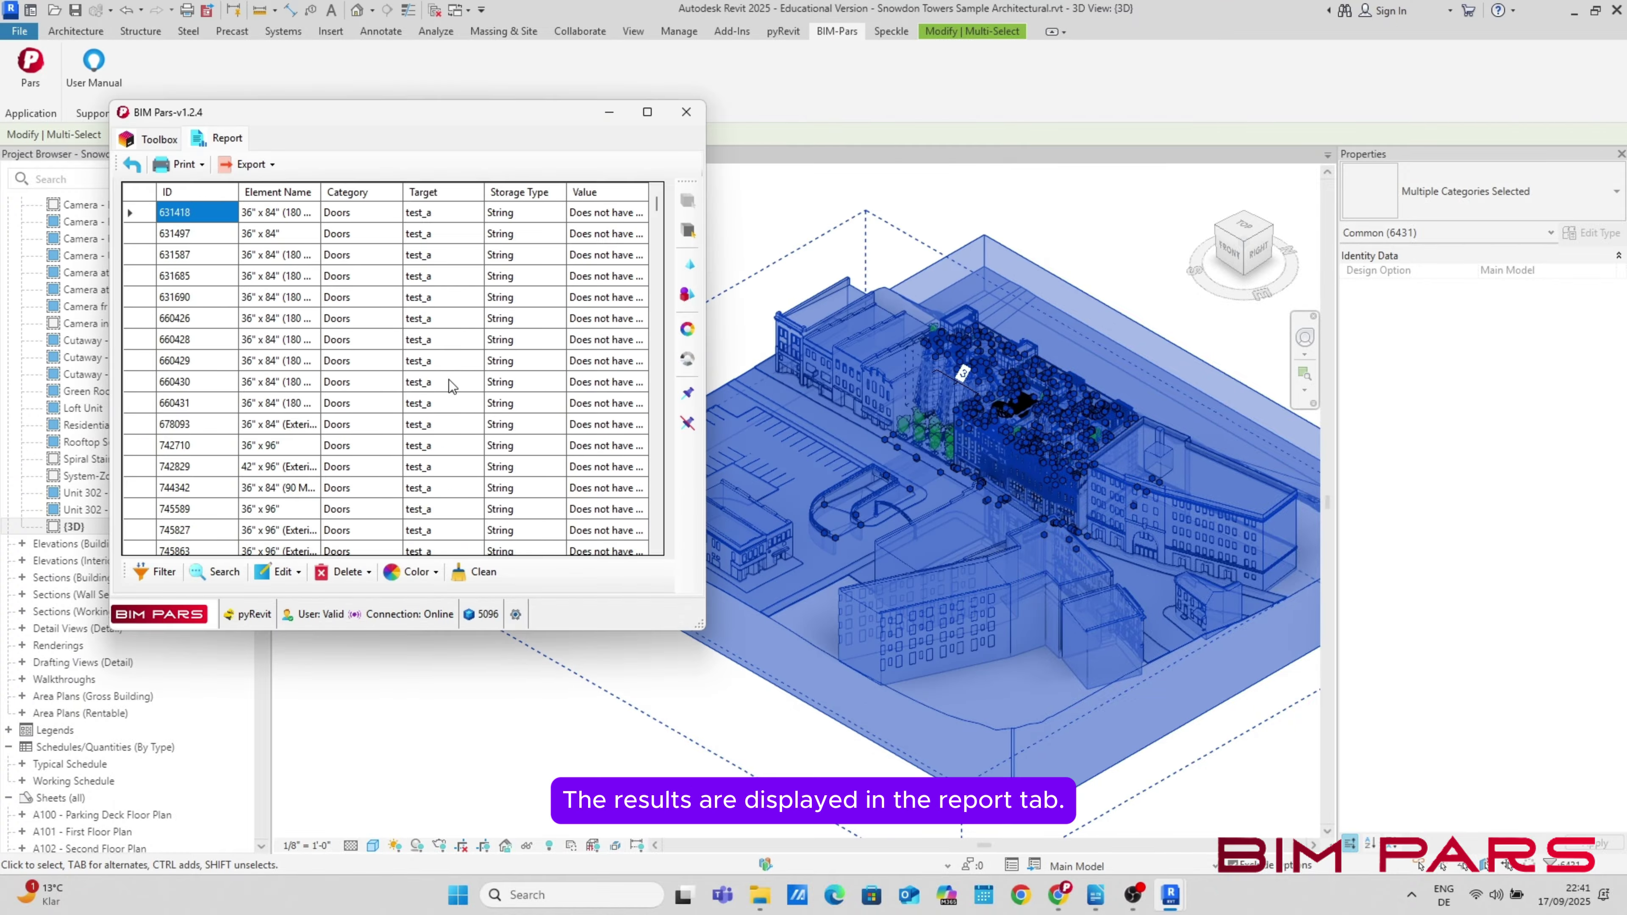
Search the no-value report for the value A
left_click(216, 570)
type("A")
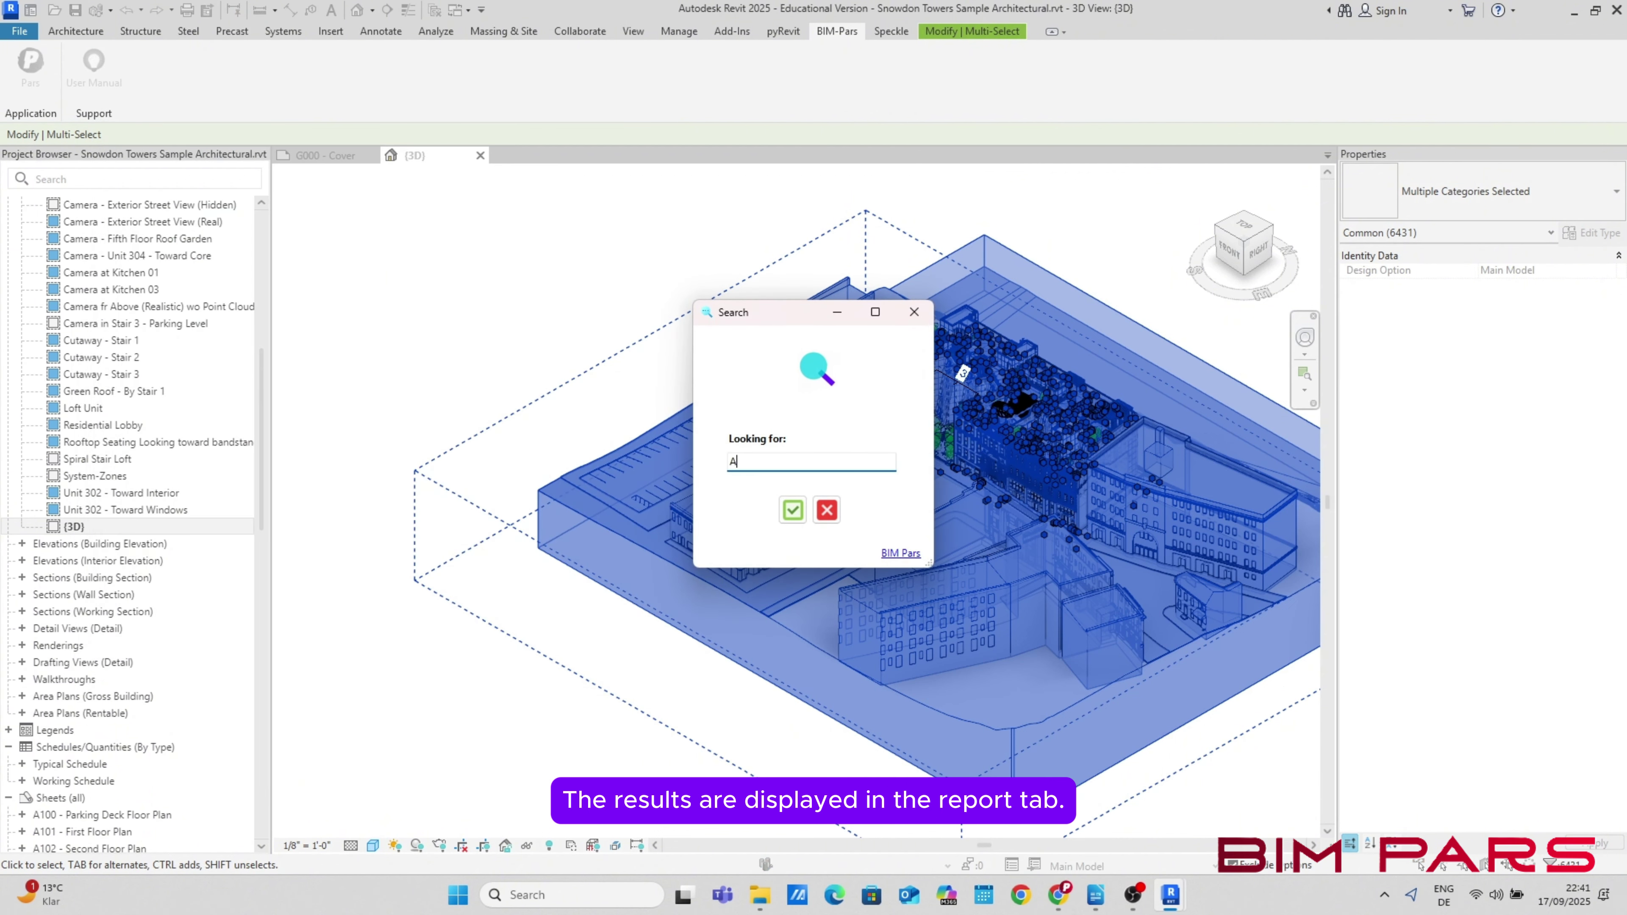
left_click(792, 510)
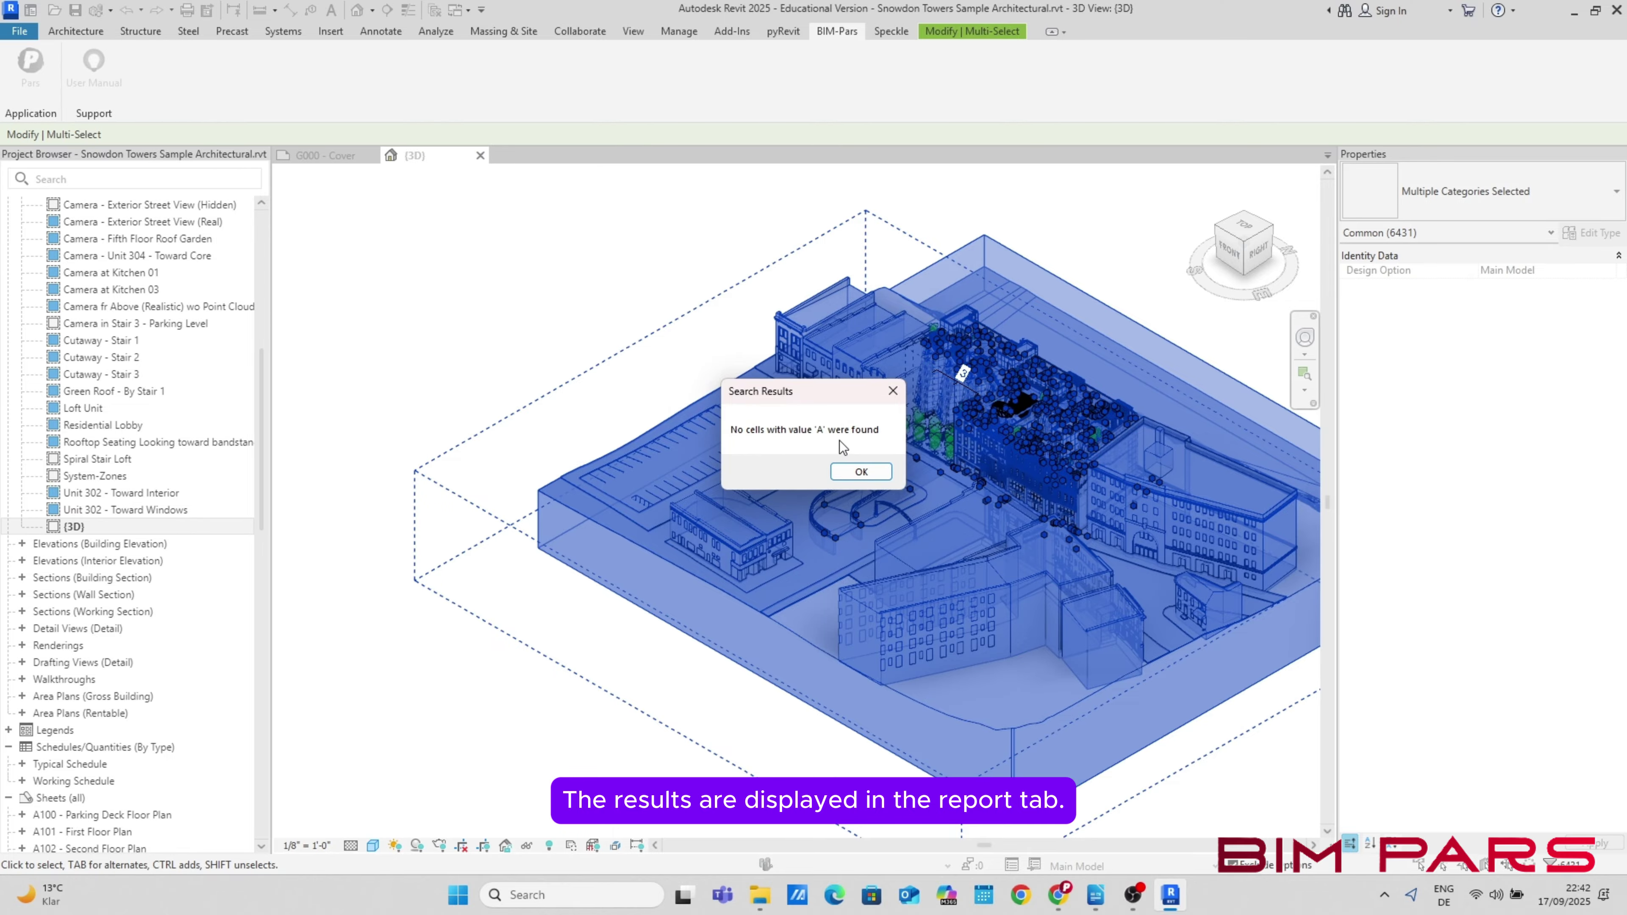
left_click(862, 472)
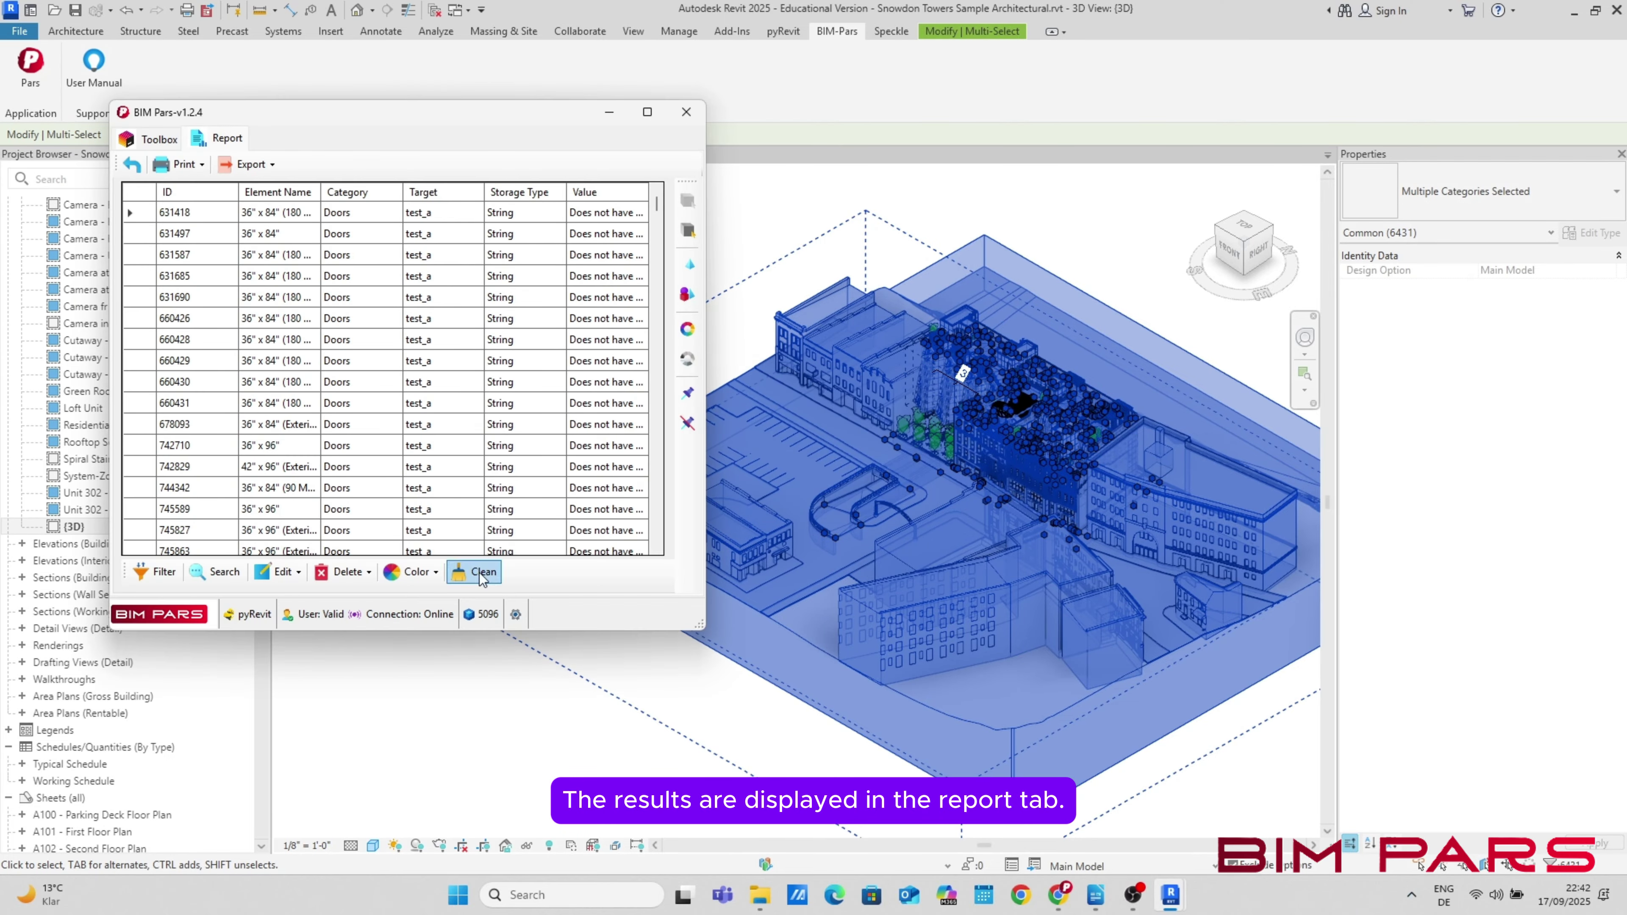
Search the no-value report for the value B
left_click(210, 572)
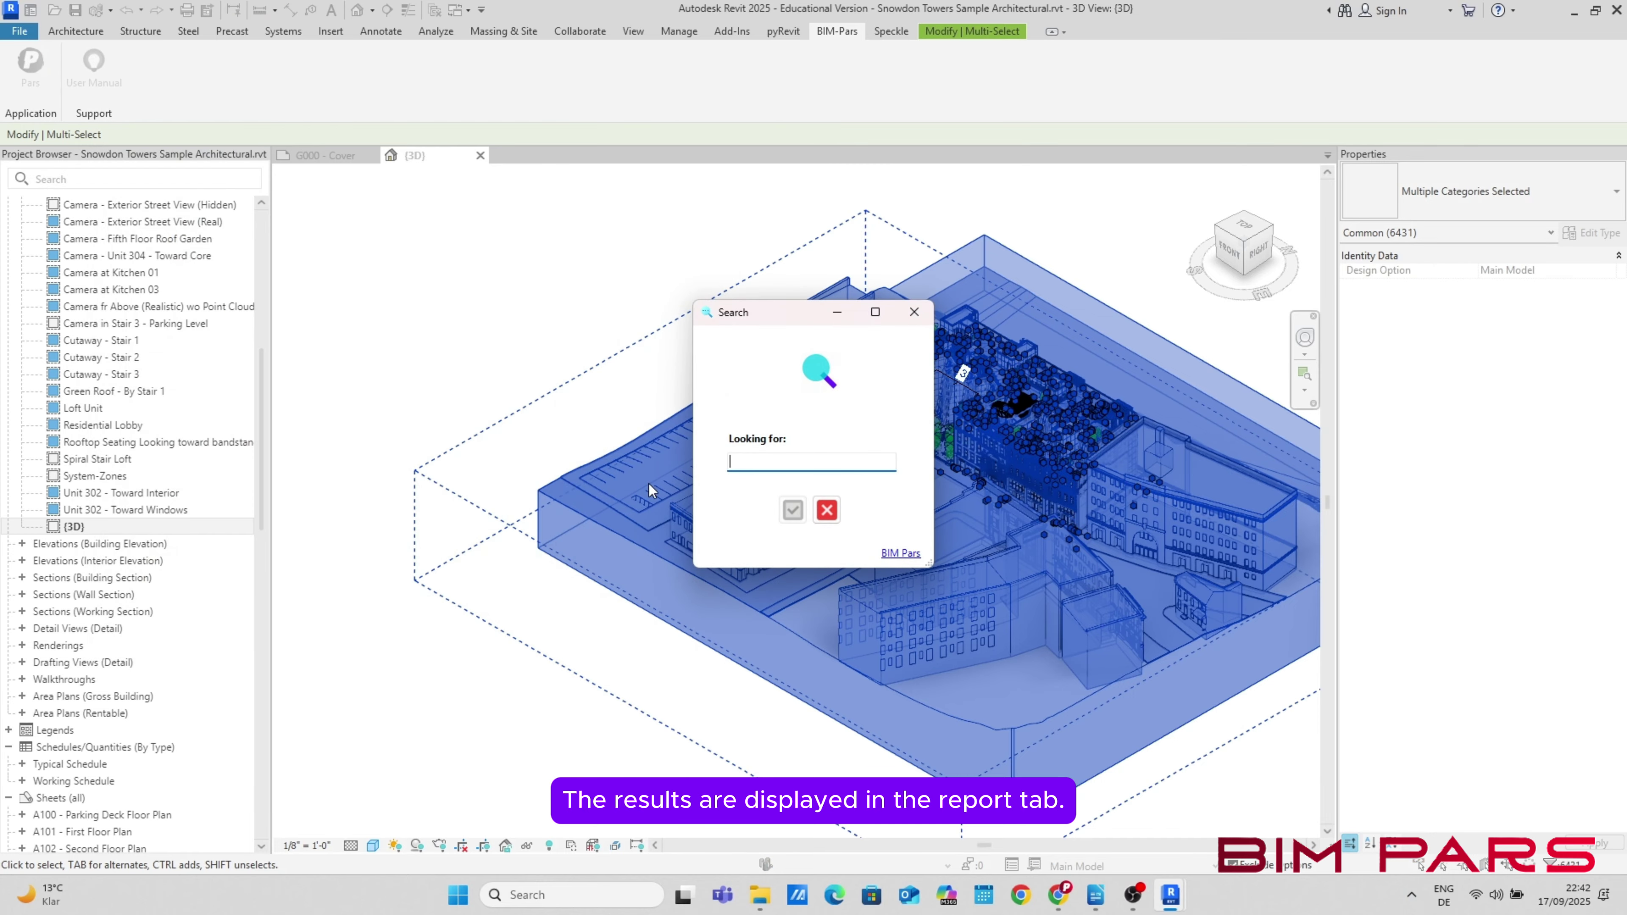
type("B")
left_click(792, 511)
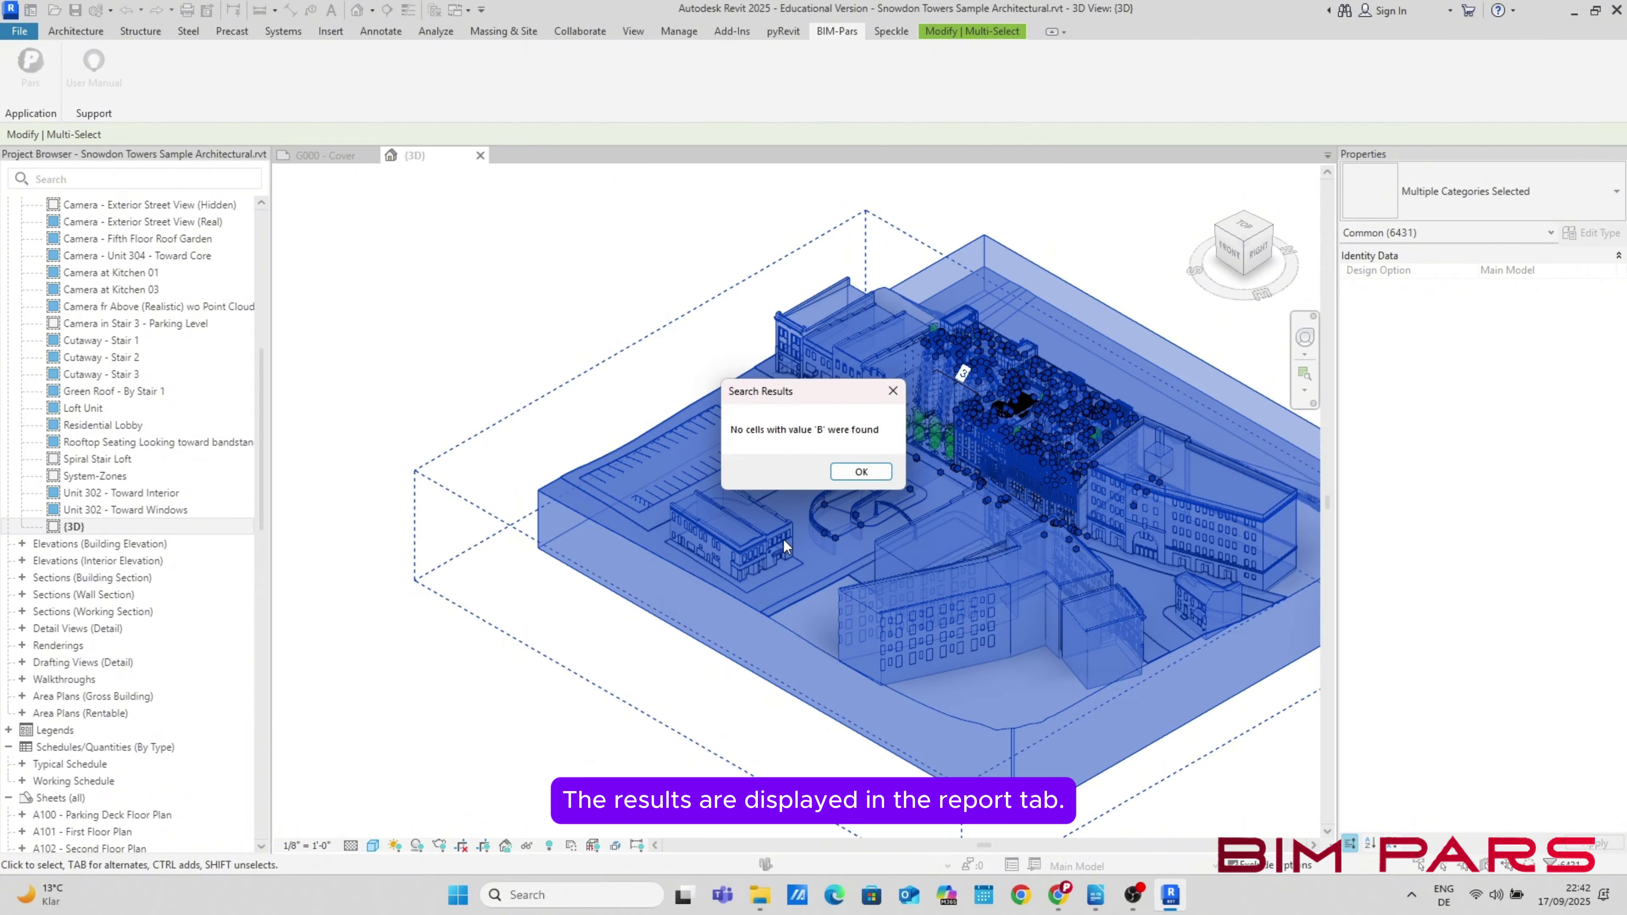
left_click(862, 471)
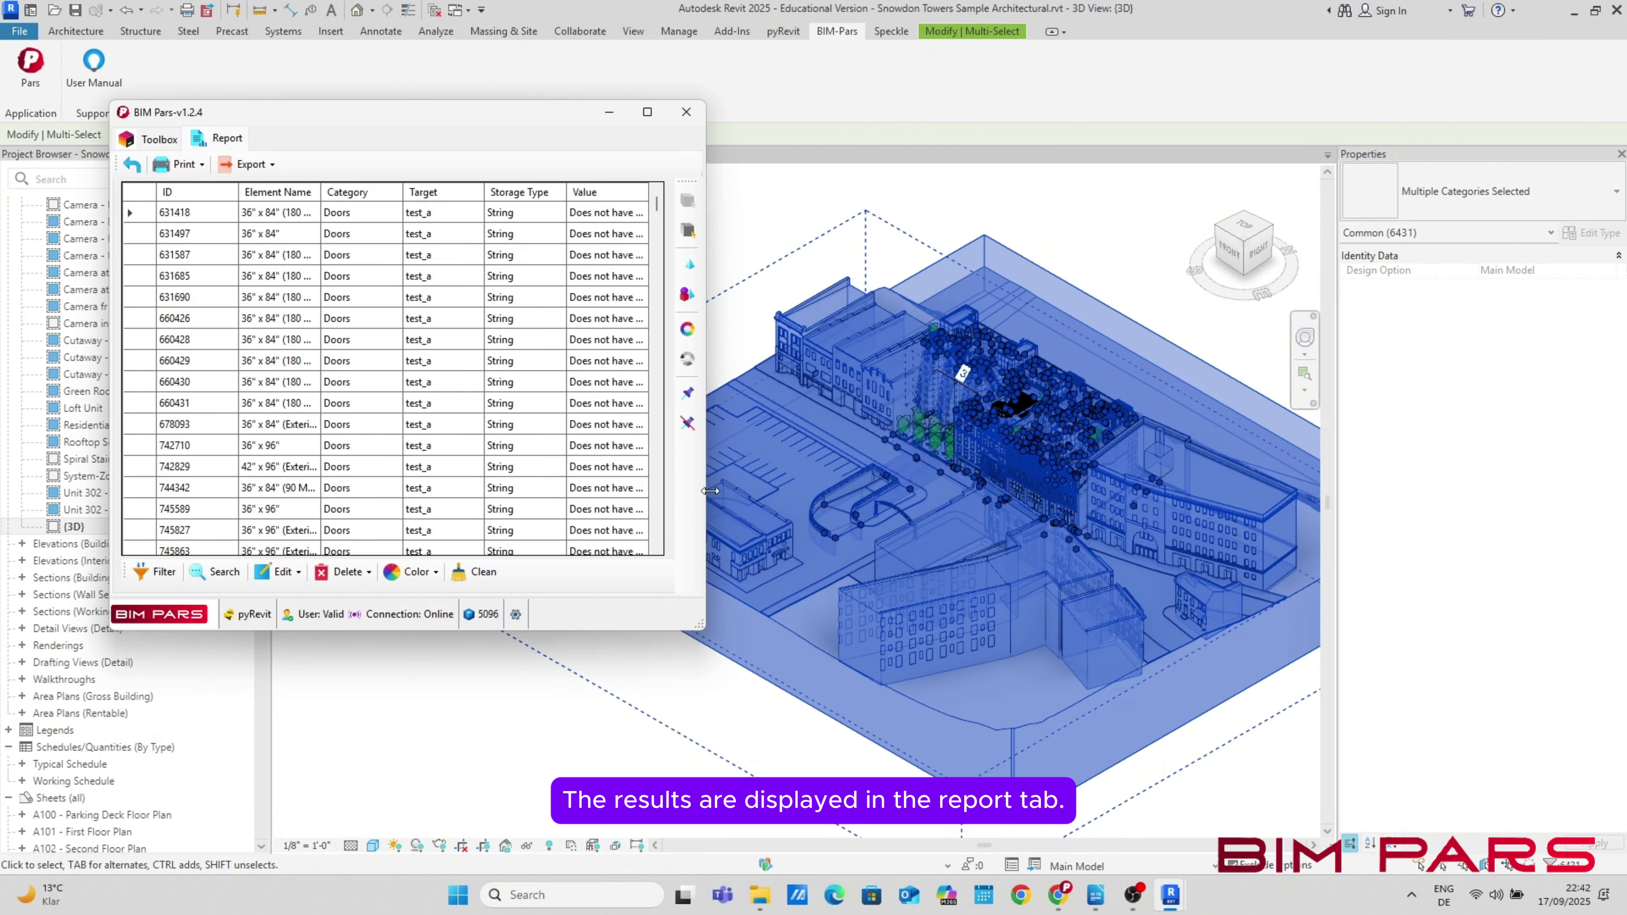
Search the no-value report for the value C, and close the report window and deselect all model elements
left_click(216, 571)
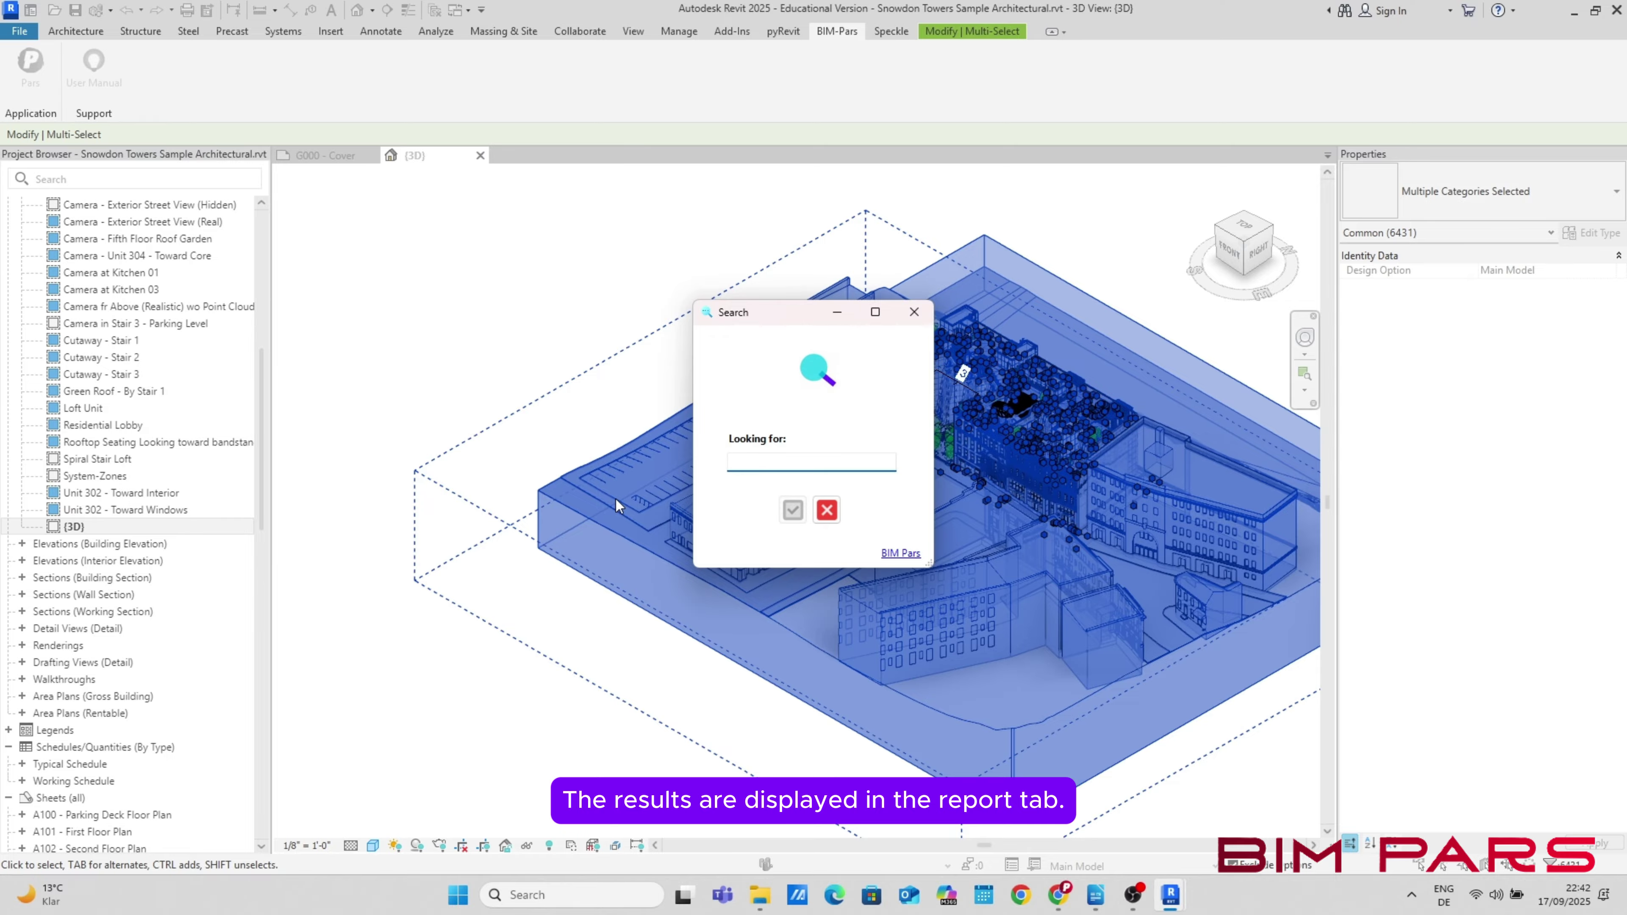
type("C")
left_click(801, 513)
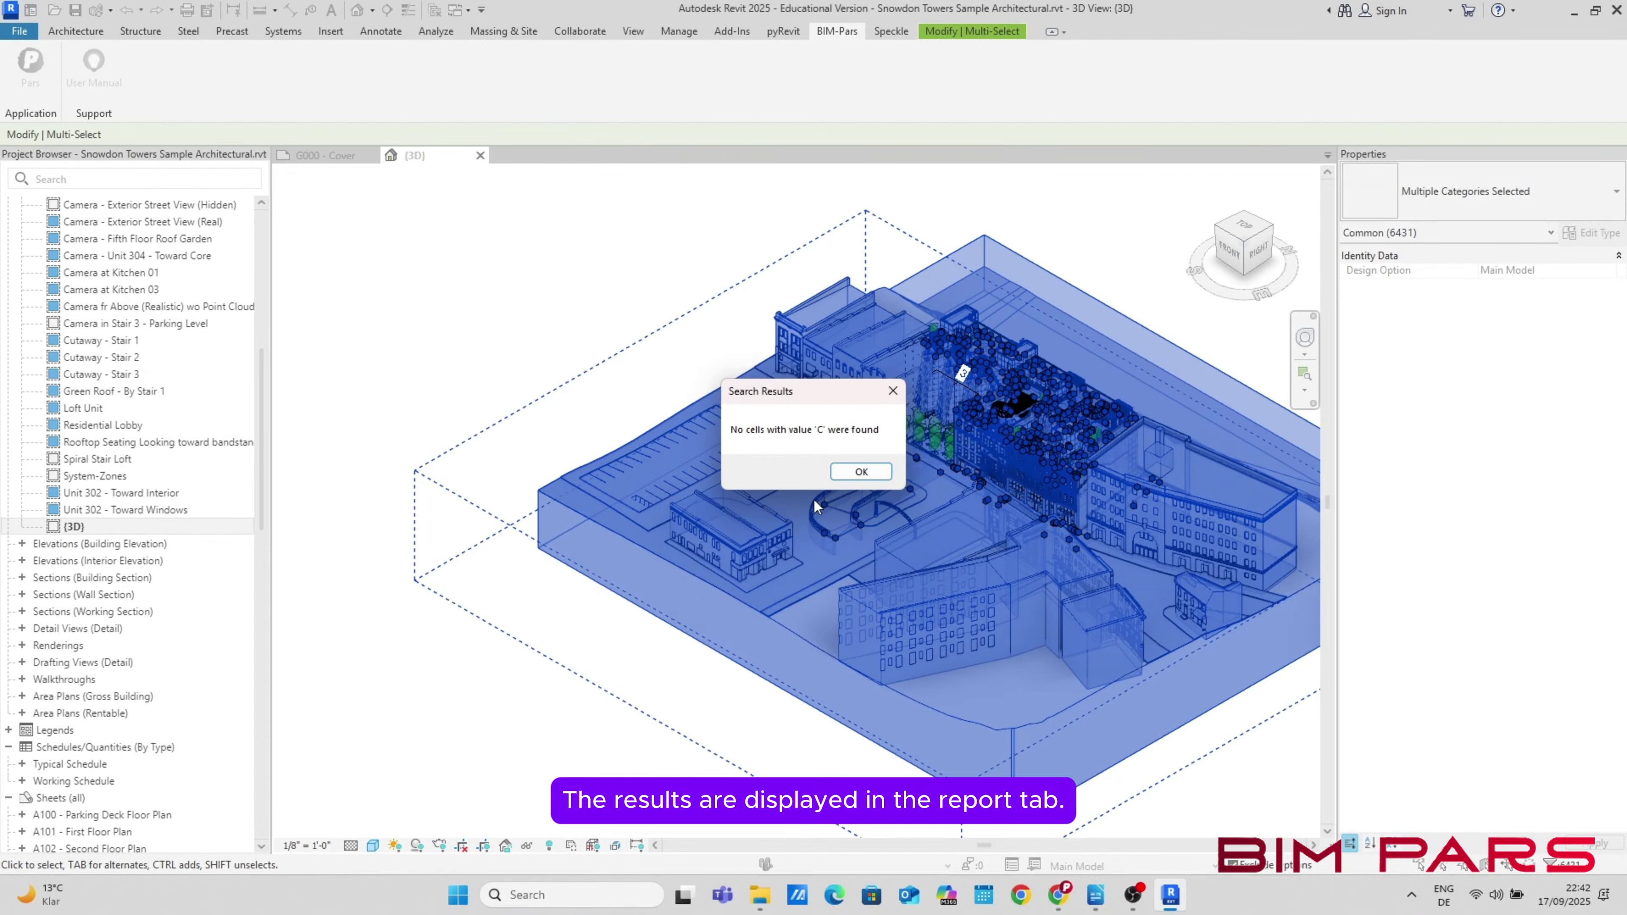
left_click(861, 472)
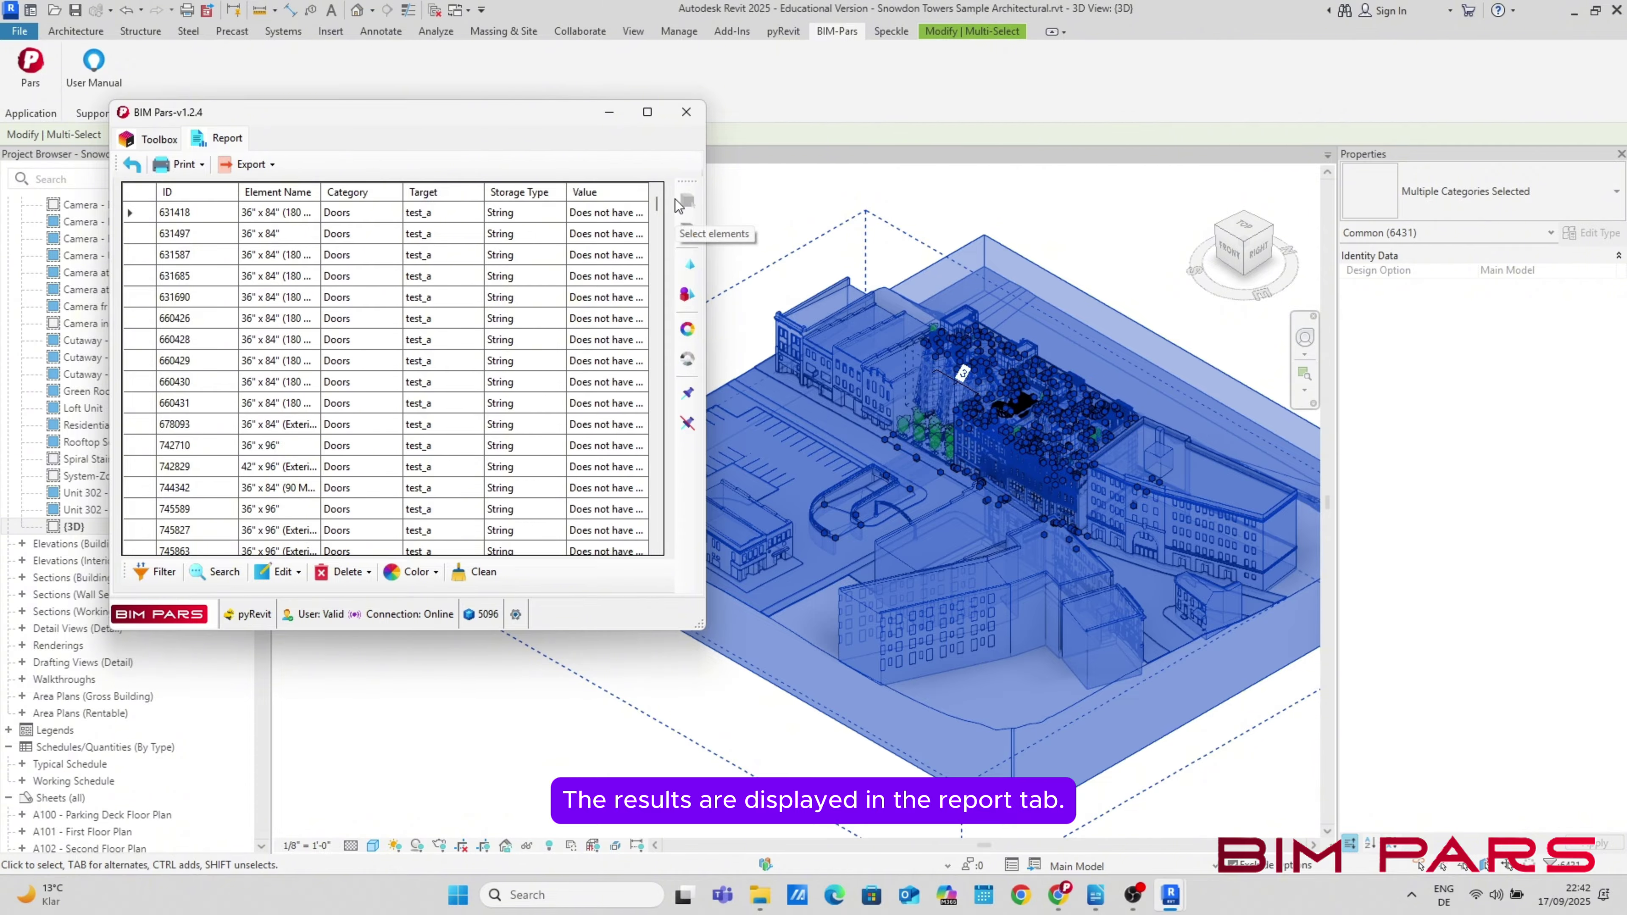
left_click(684, 116)
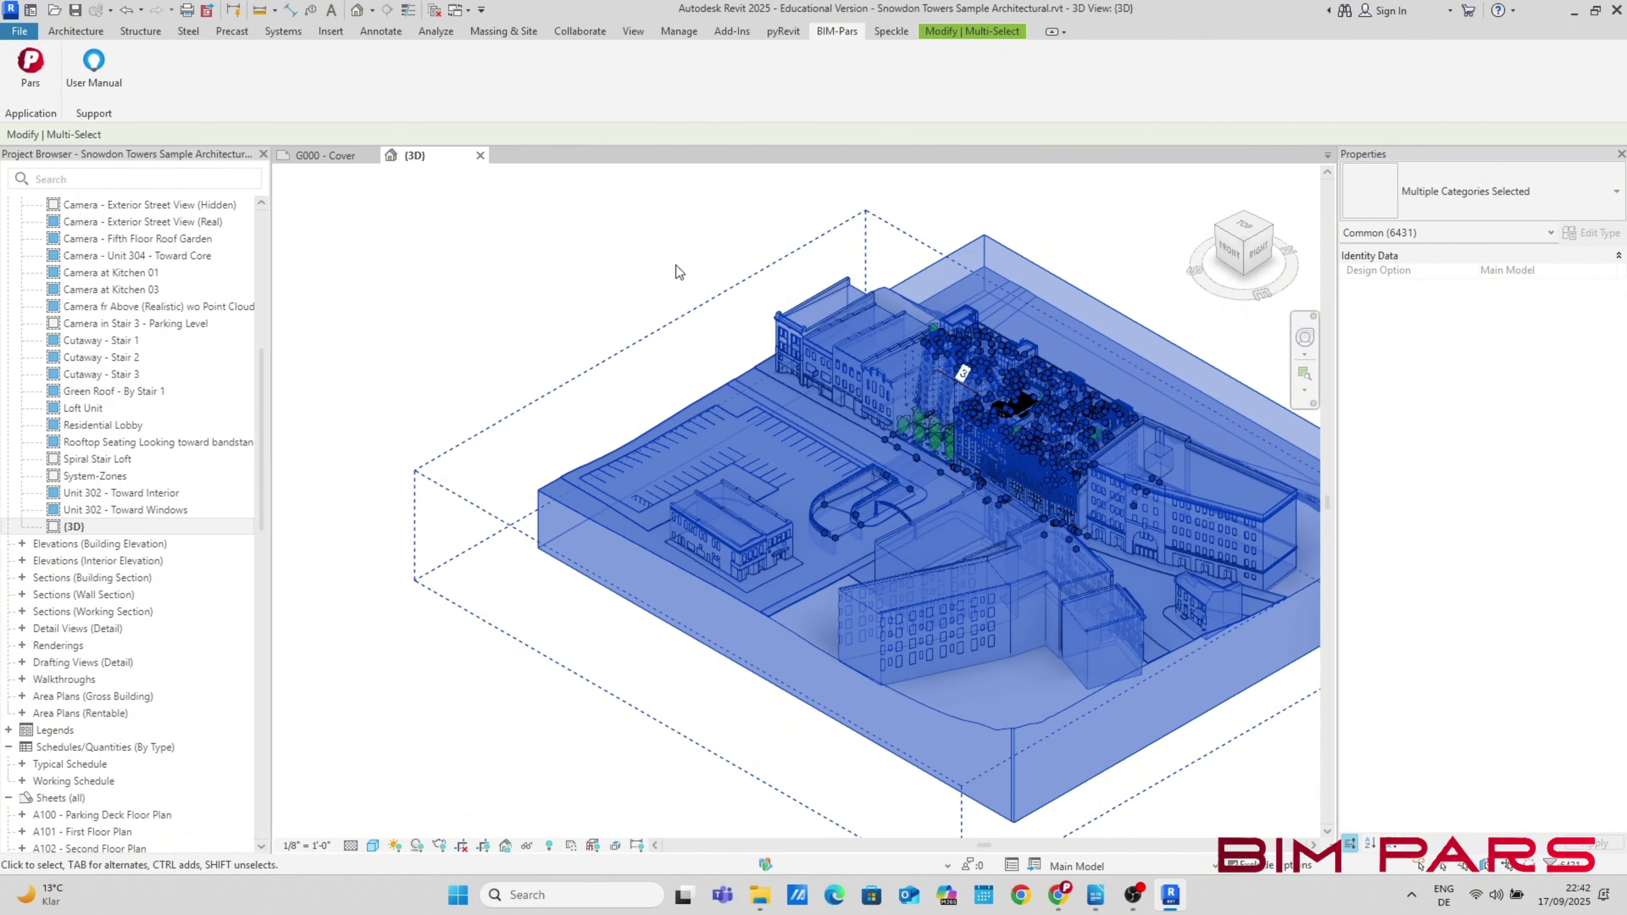
left_click(590, 285)
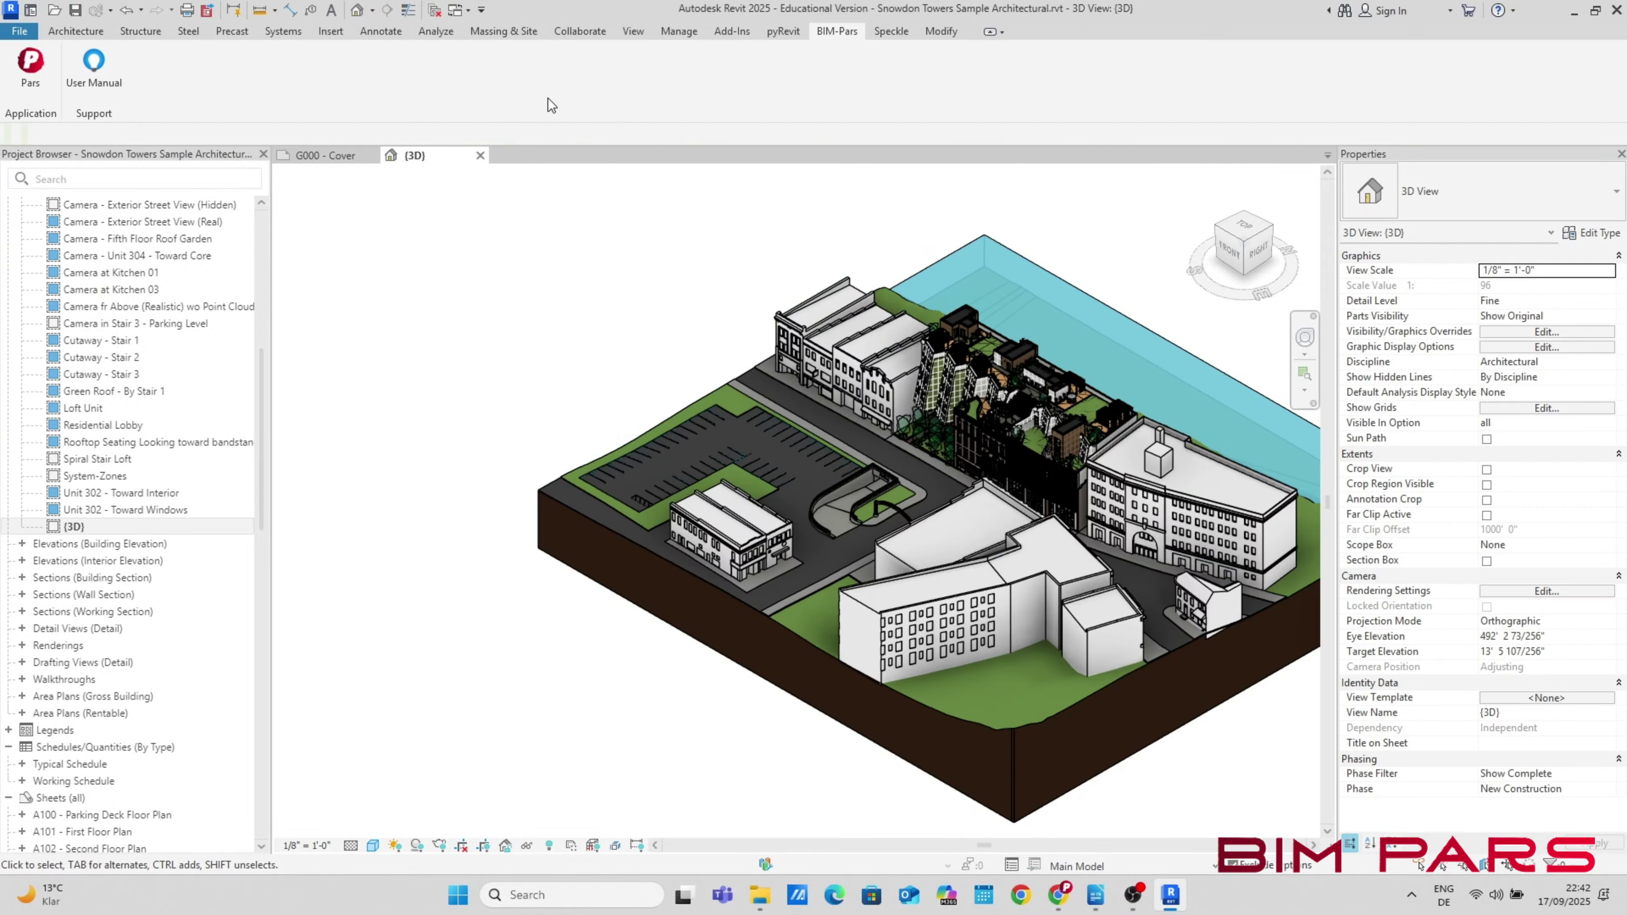
Define a new instance project parameter named test_b with the data type Yes/No
left_click(680, 33)
left_click(346, 55)
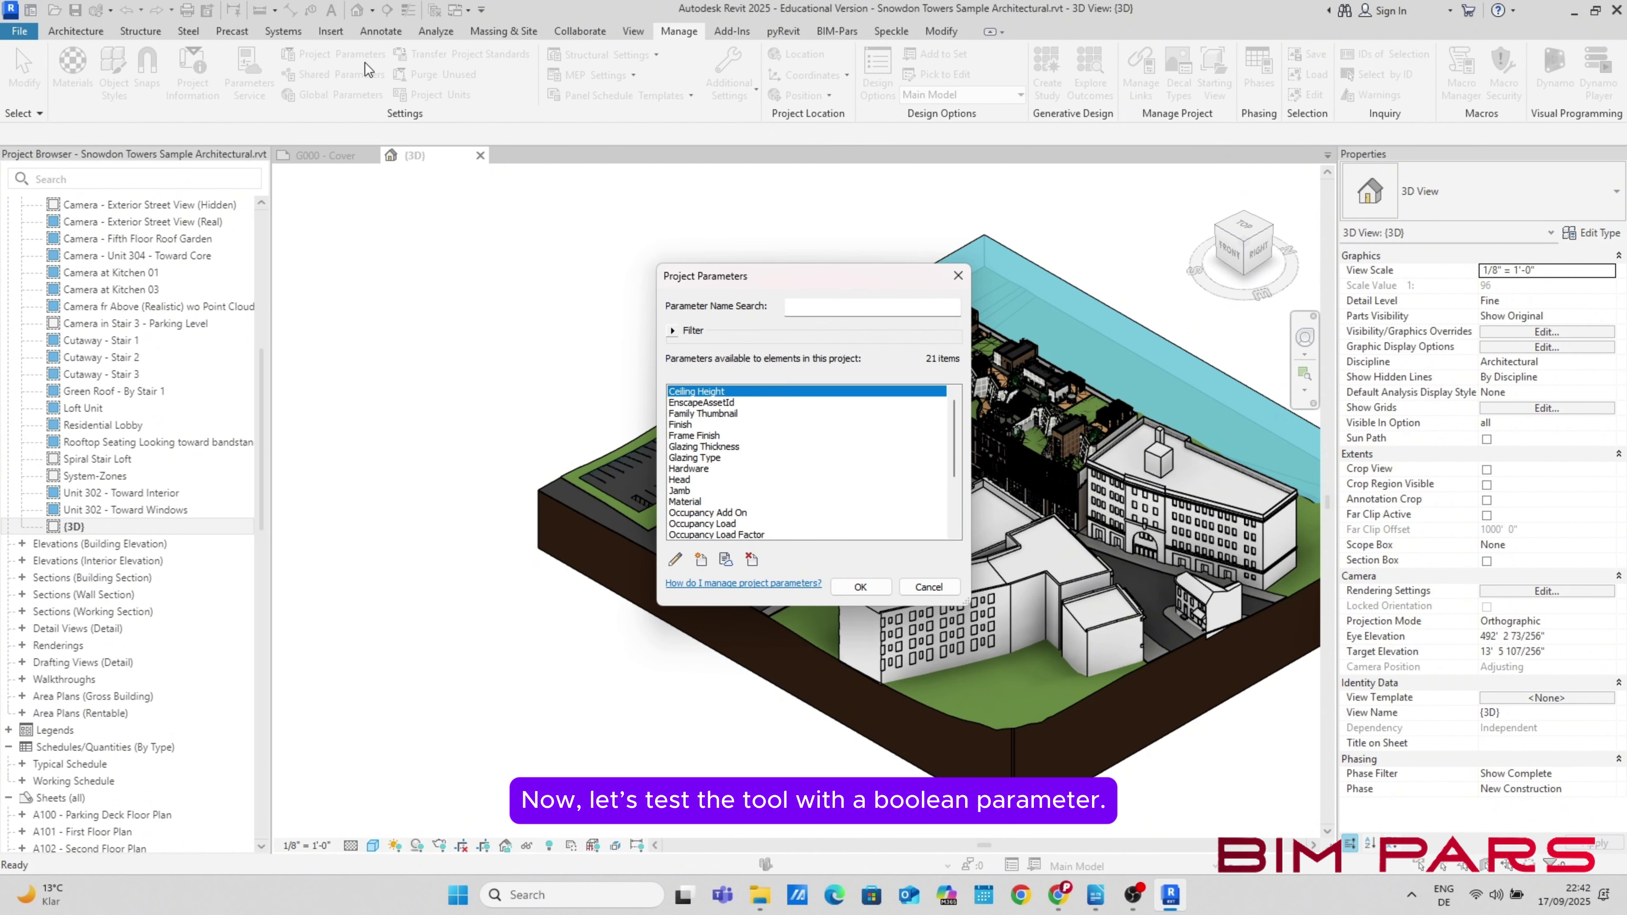
left_click(701, 560)
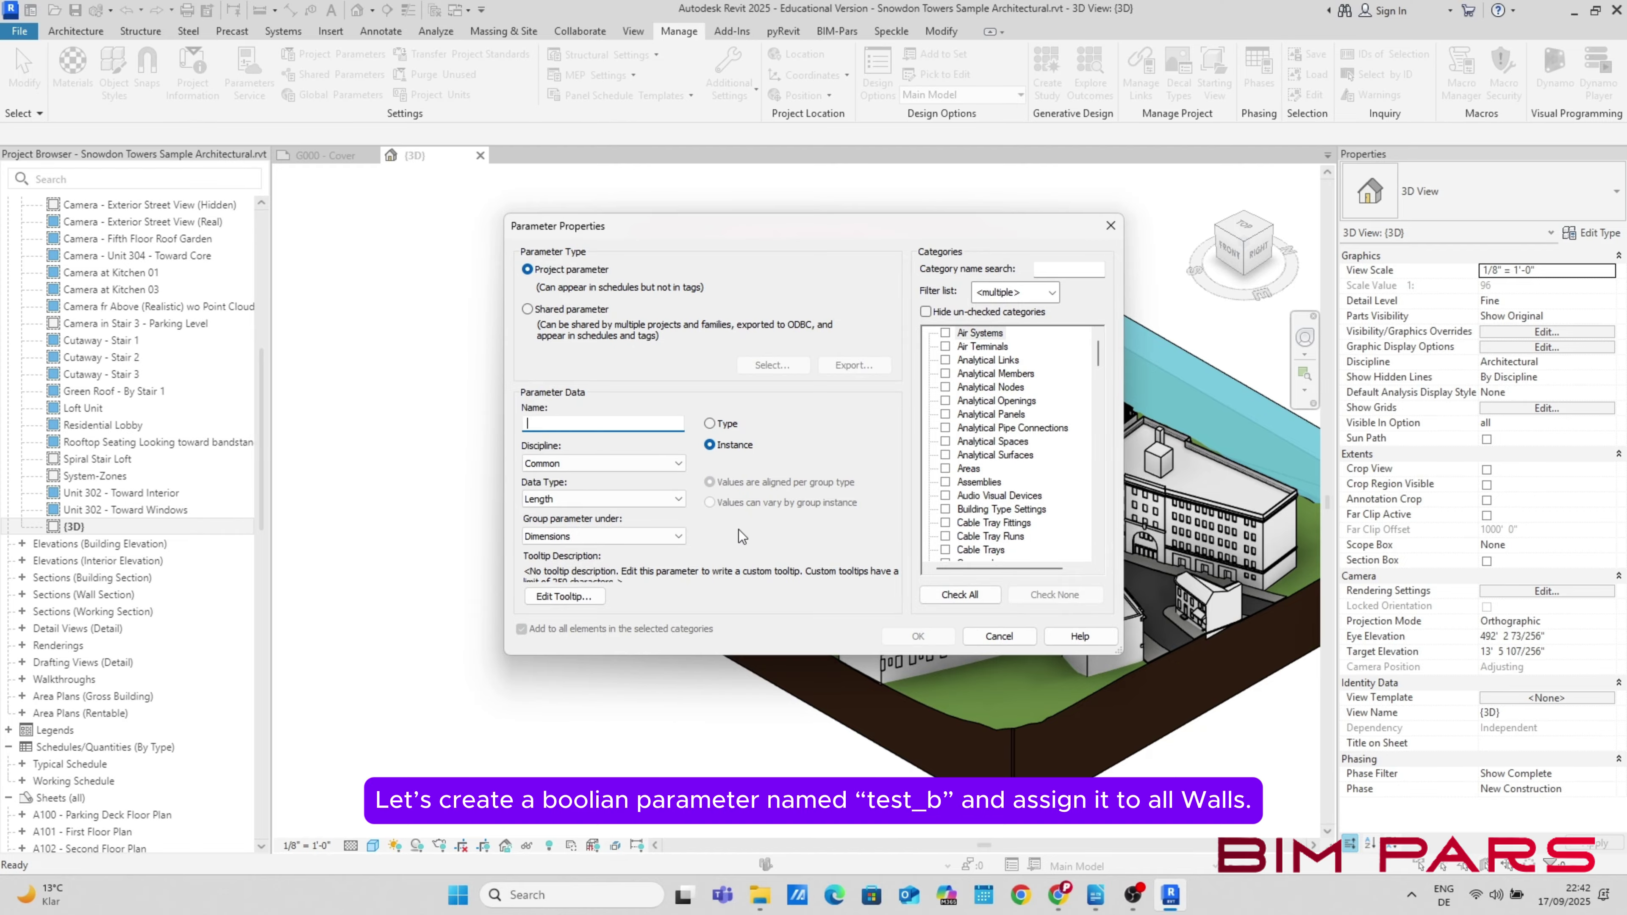
type("TE")
key("BackSpace")
type("test_b")
left_click(546, 498)
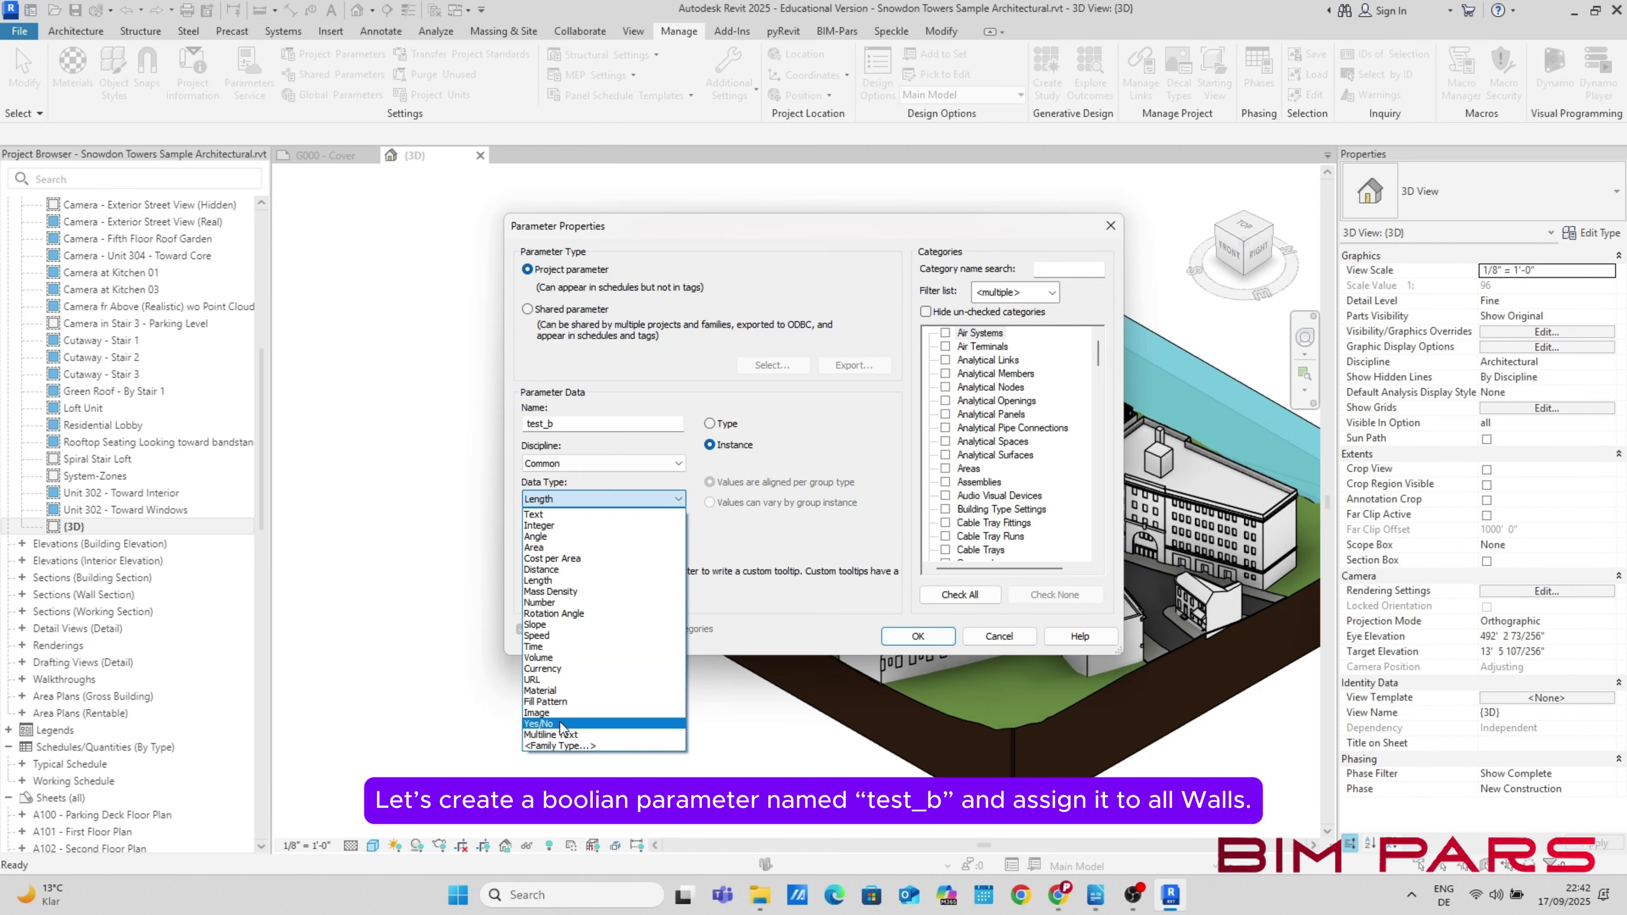
left_click(551, 724)
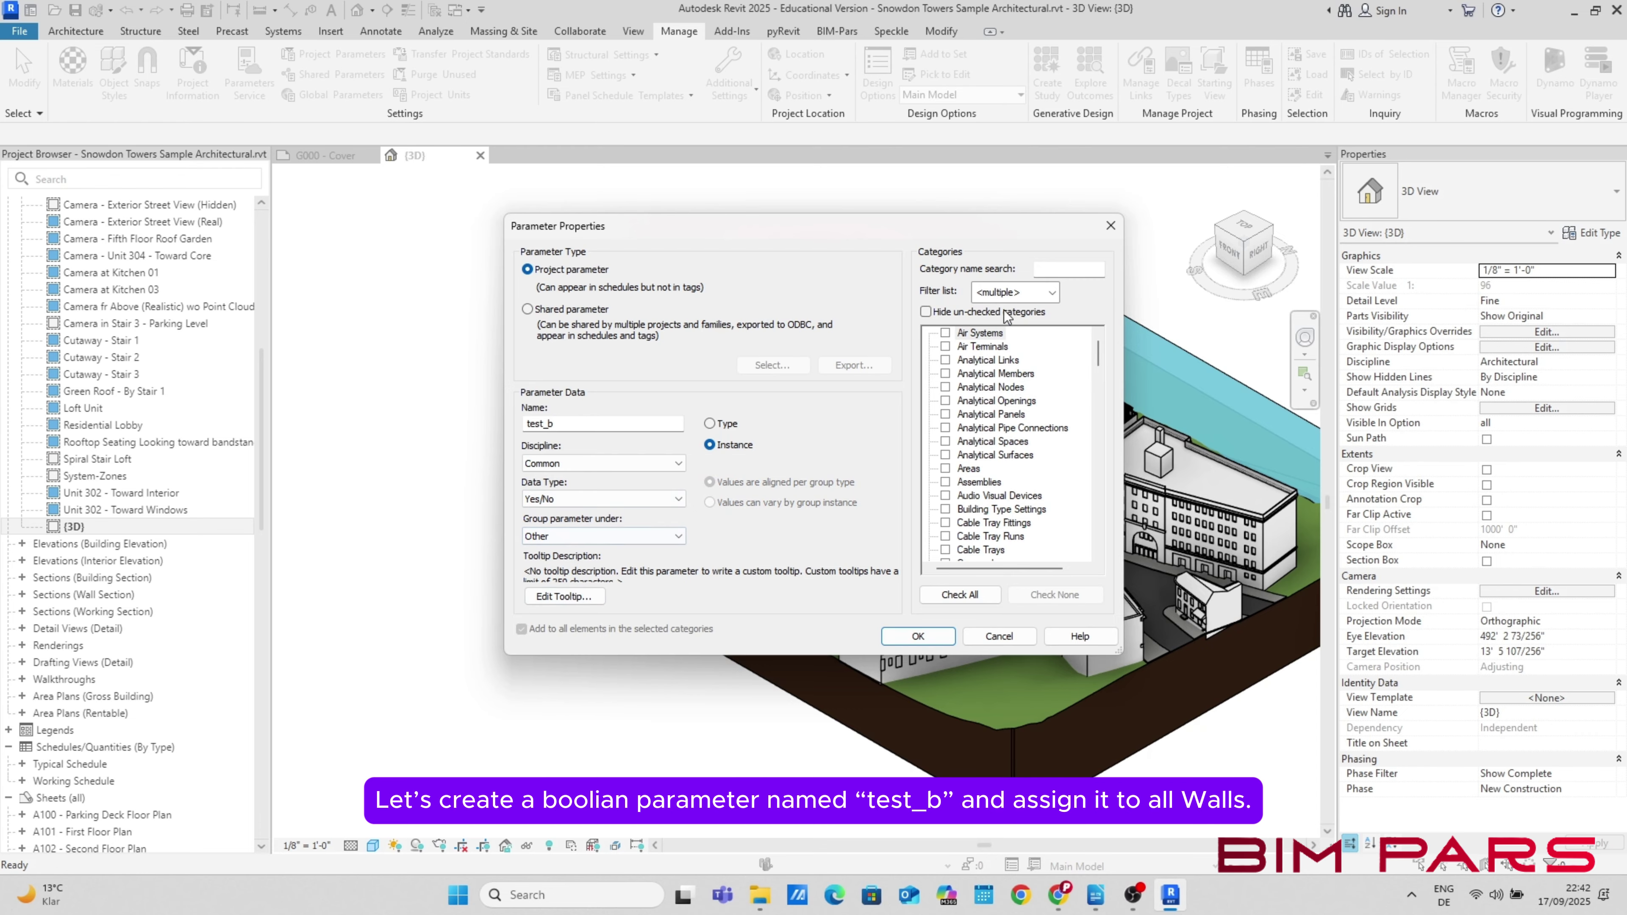
Assign the test_b parameter to the Walls category and accept the new project parameter
type("wa")
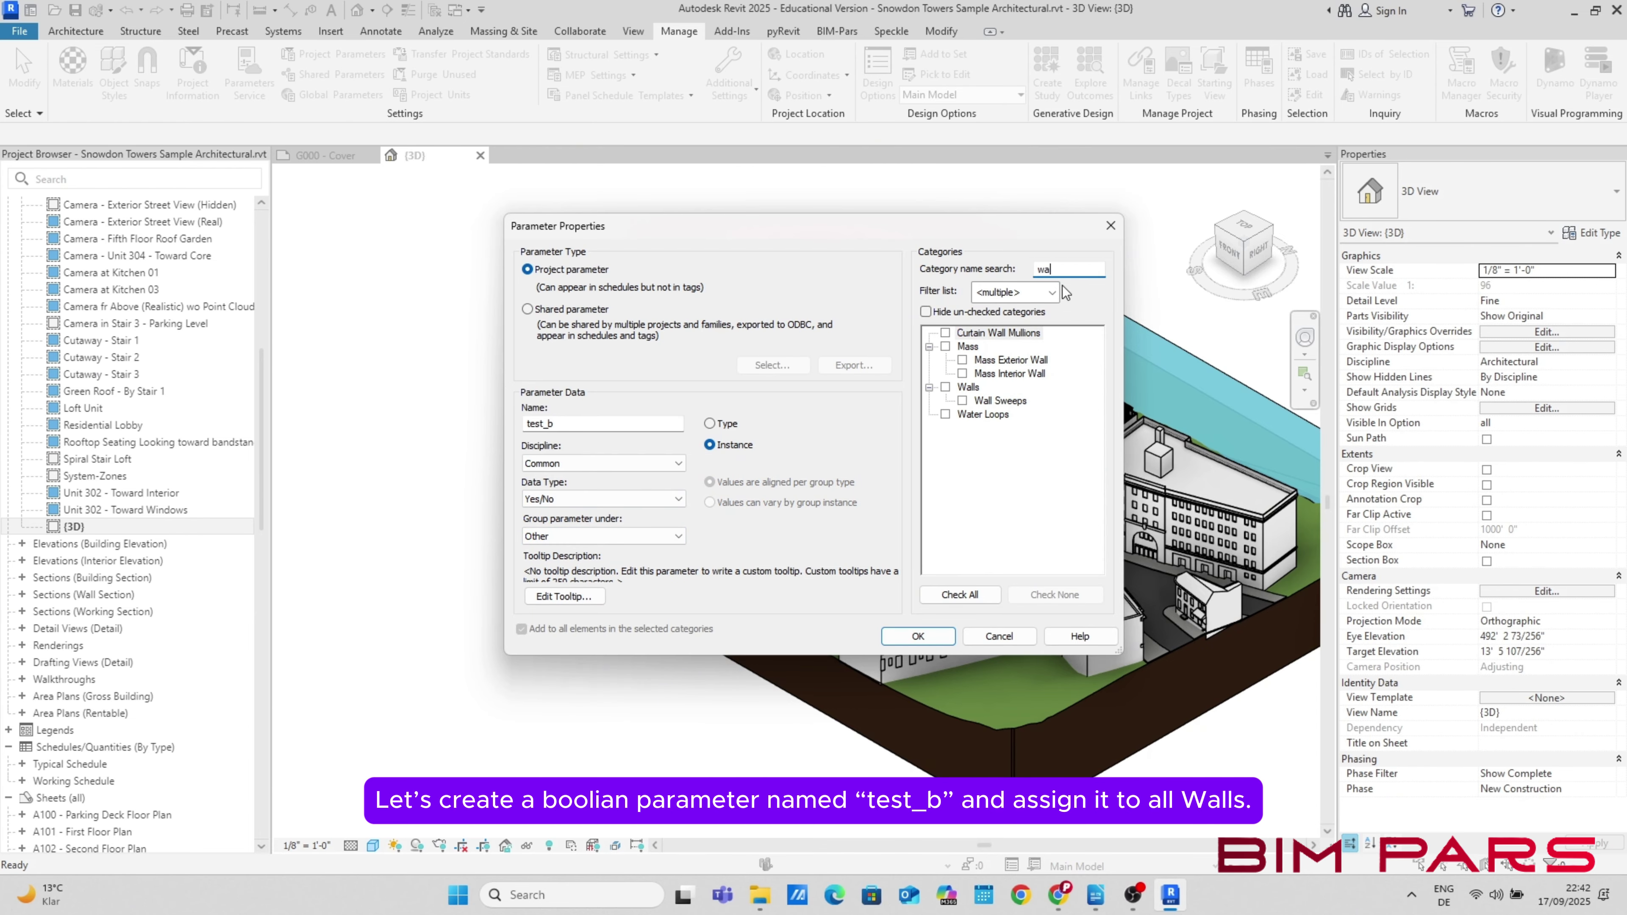
left_click(945, 388)
left_click(913, 636)
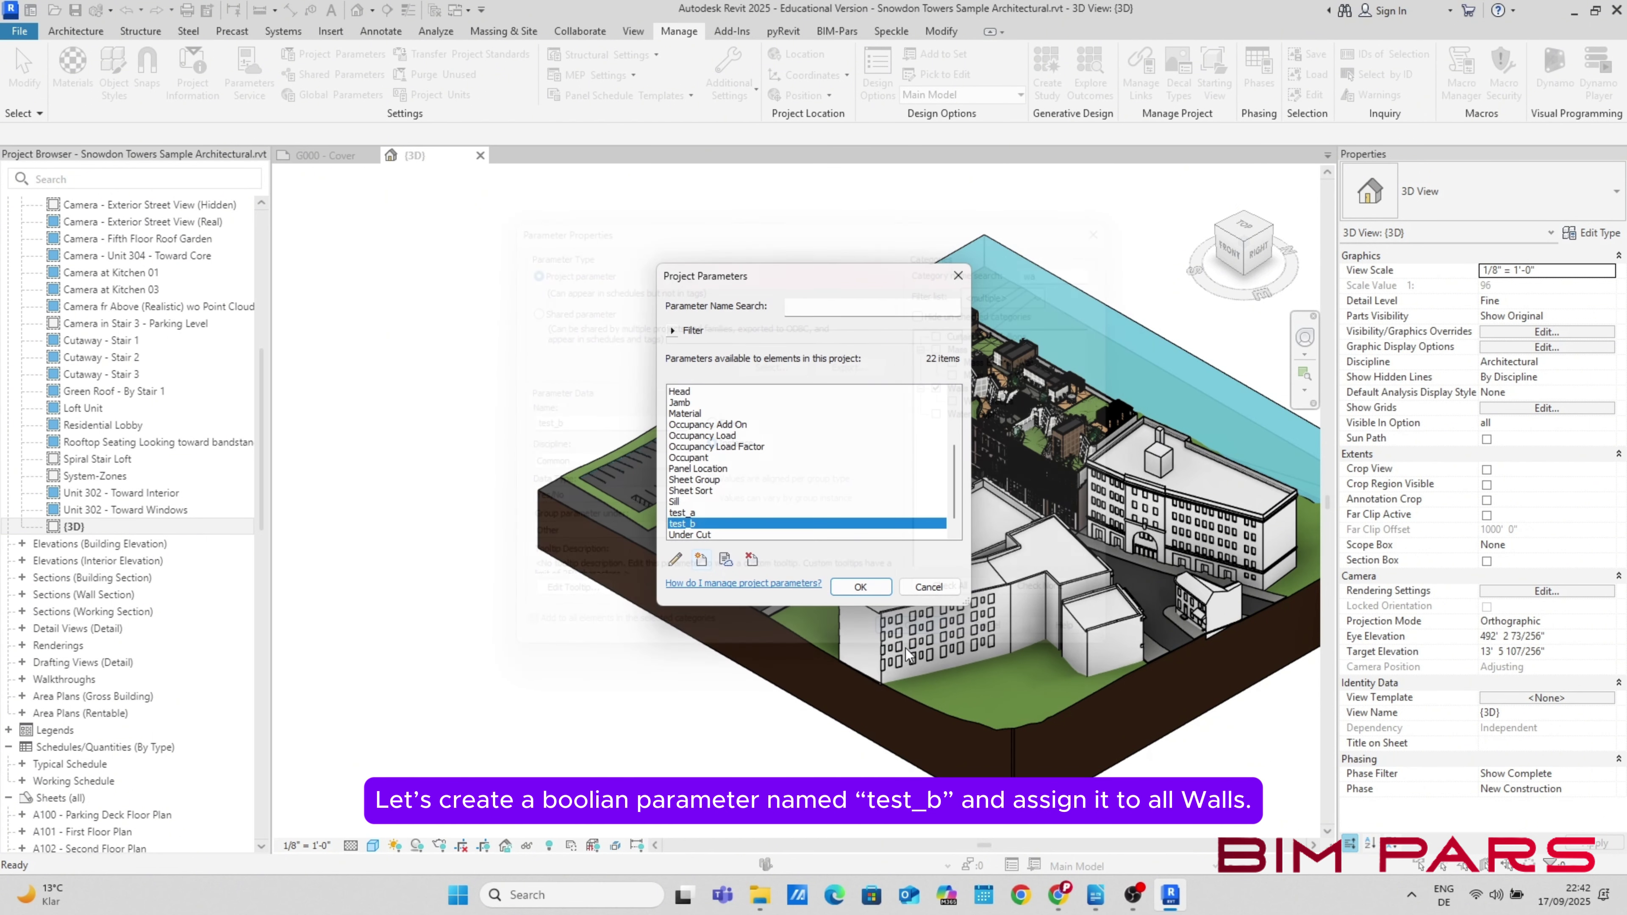
left_click(859, 586)
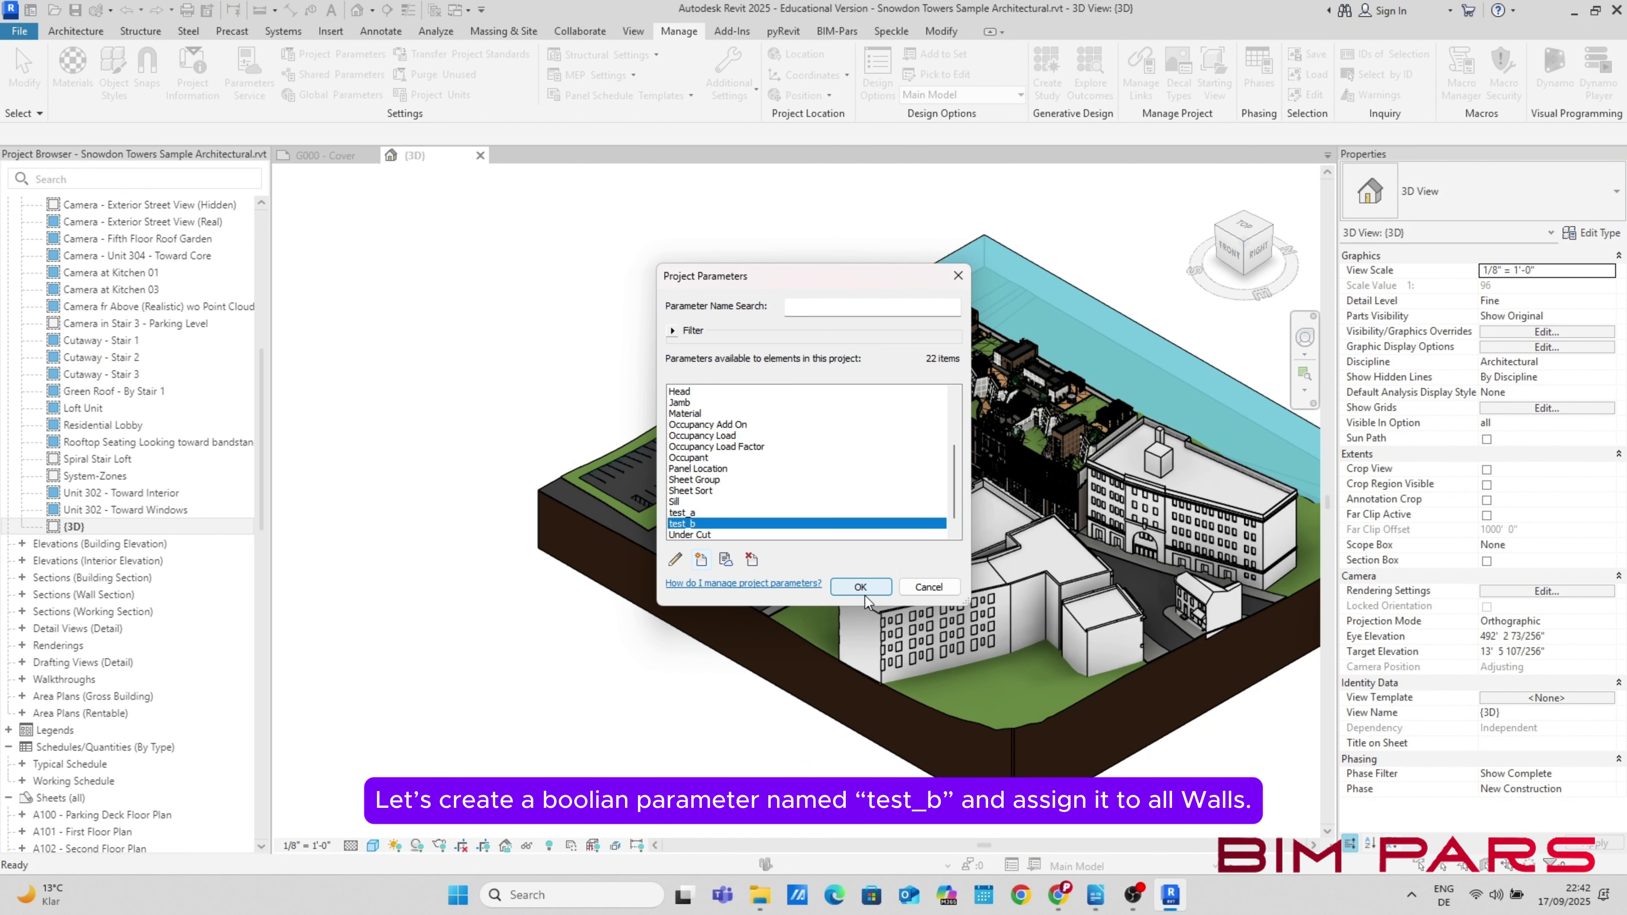
Set test_b to Yes for the wide brown rainscreen wall of the rooftop volume in the 3D view
scroll(1045, 438, "up", 5)
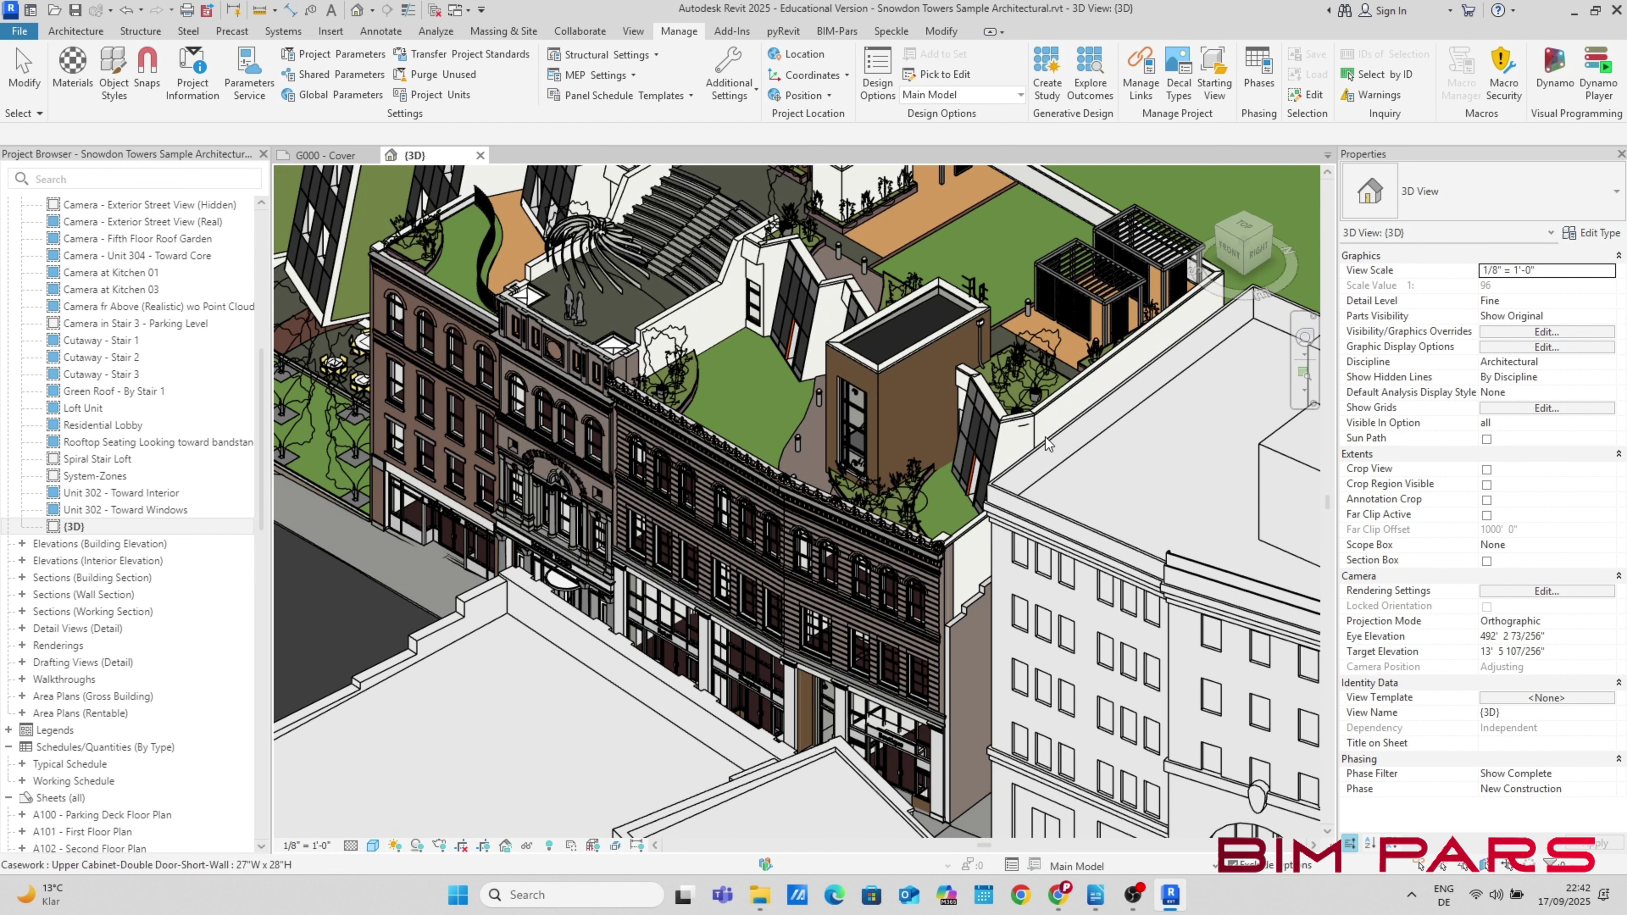
scroll(878, 378, "up", 4)
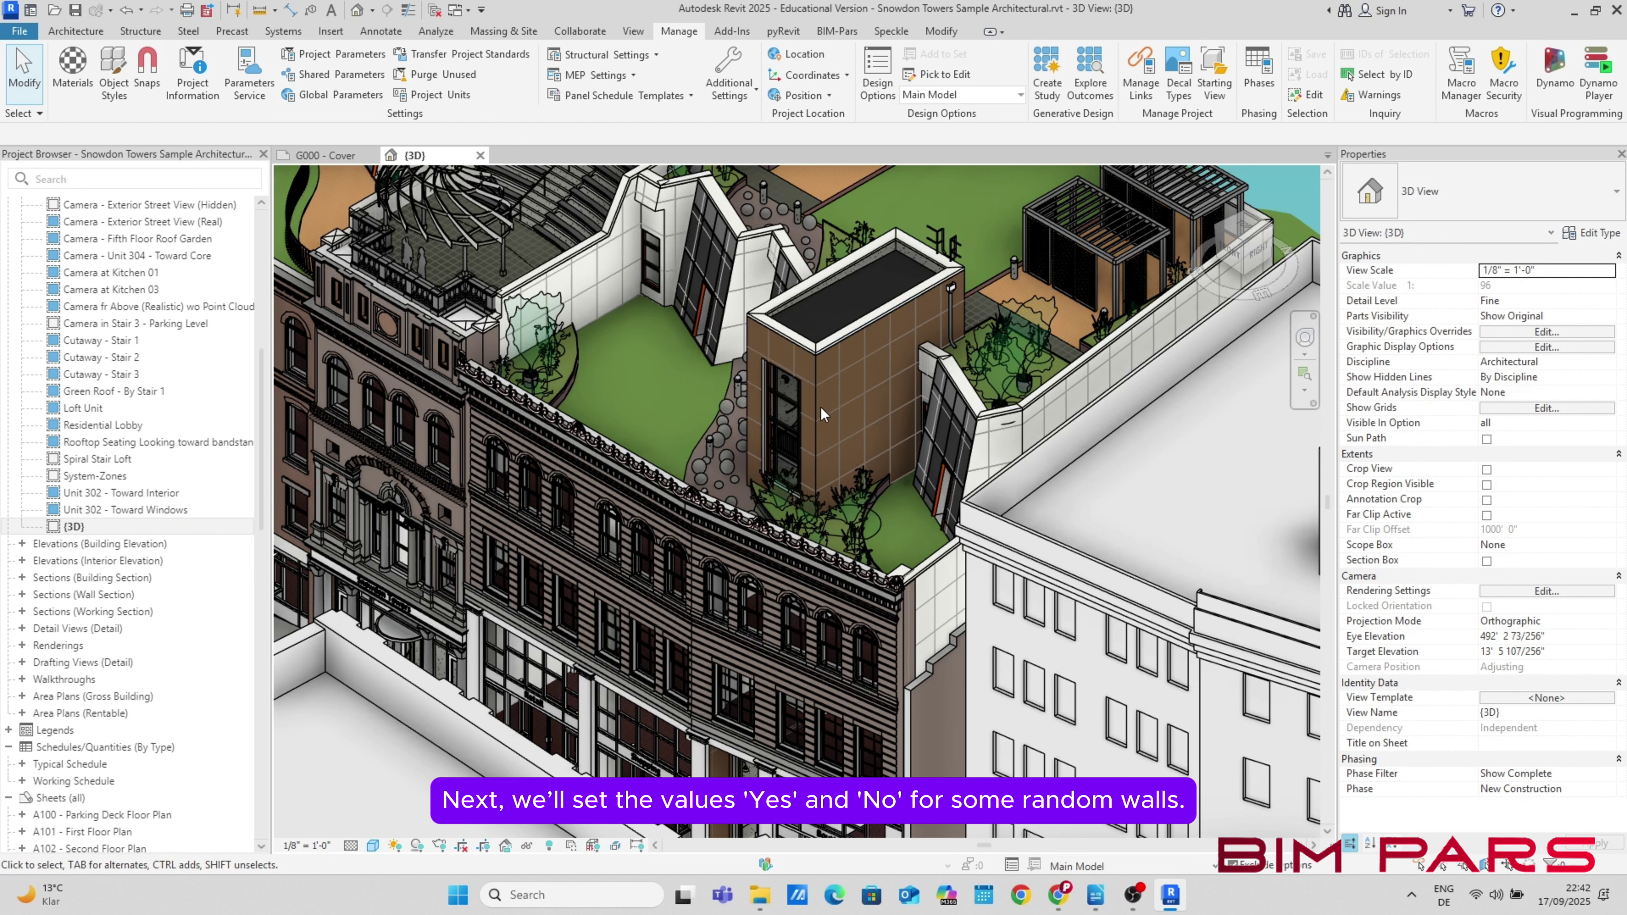
left_click(825, 417)
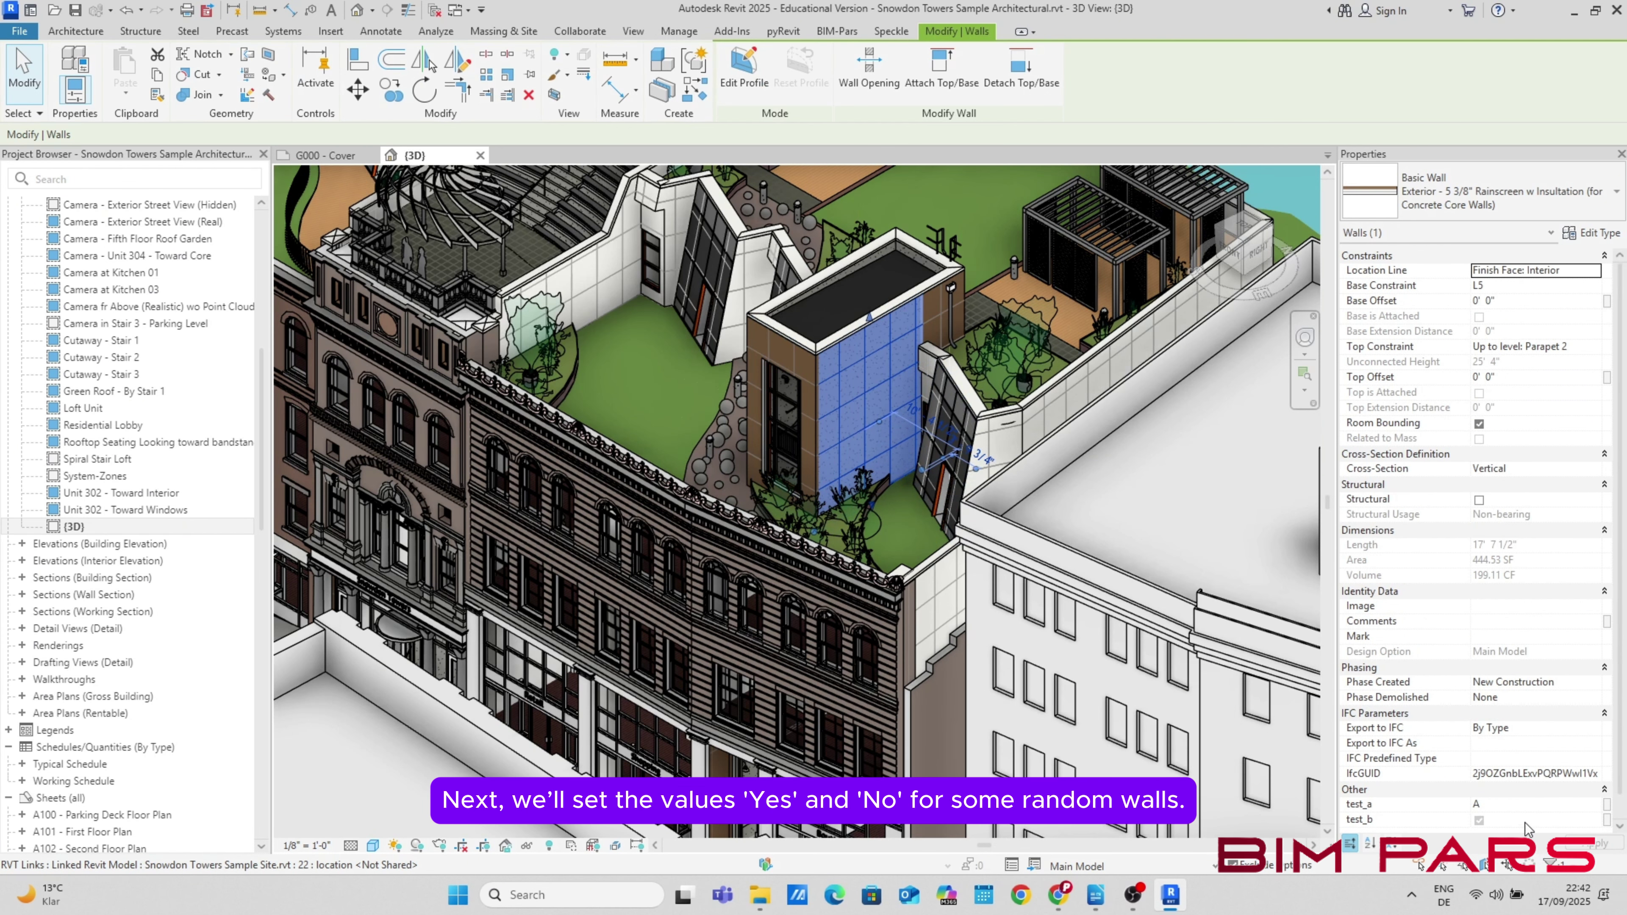
left_click(1478, 821)
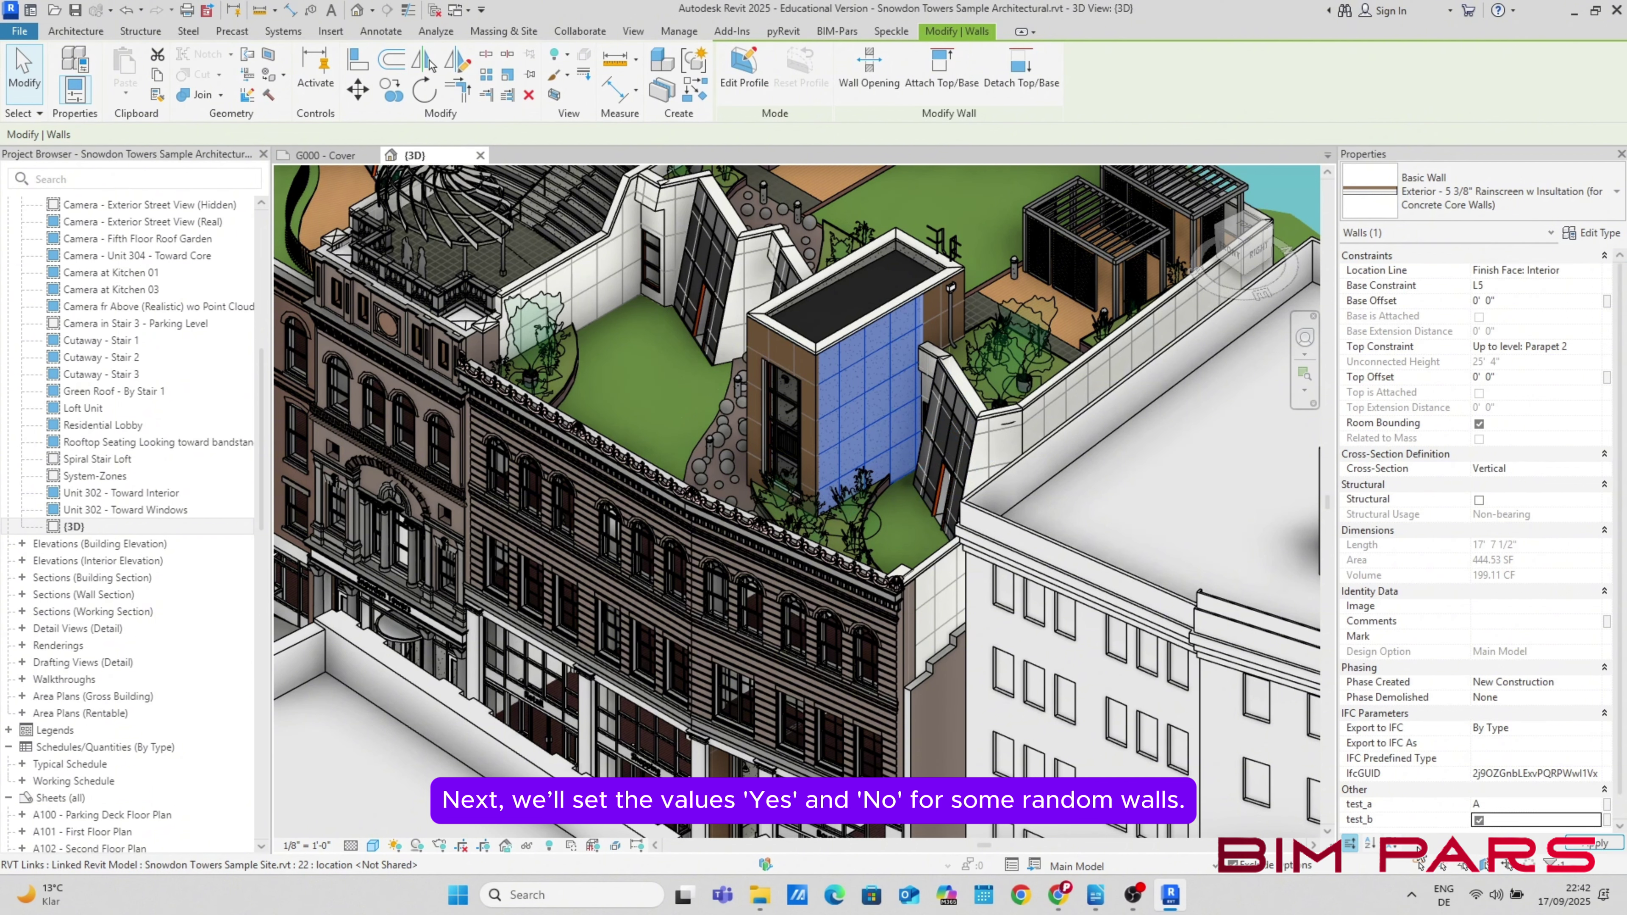
Set test_b to No for the narrow adjoining wall with the opening on the rooftop volume, and clear the selection
left_click(783, 363)
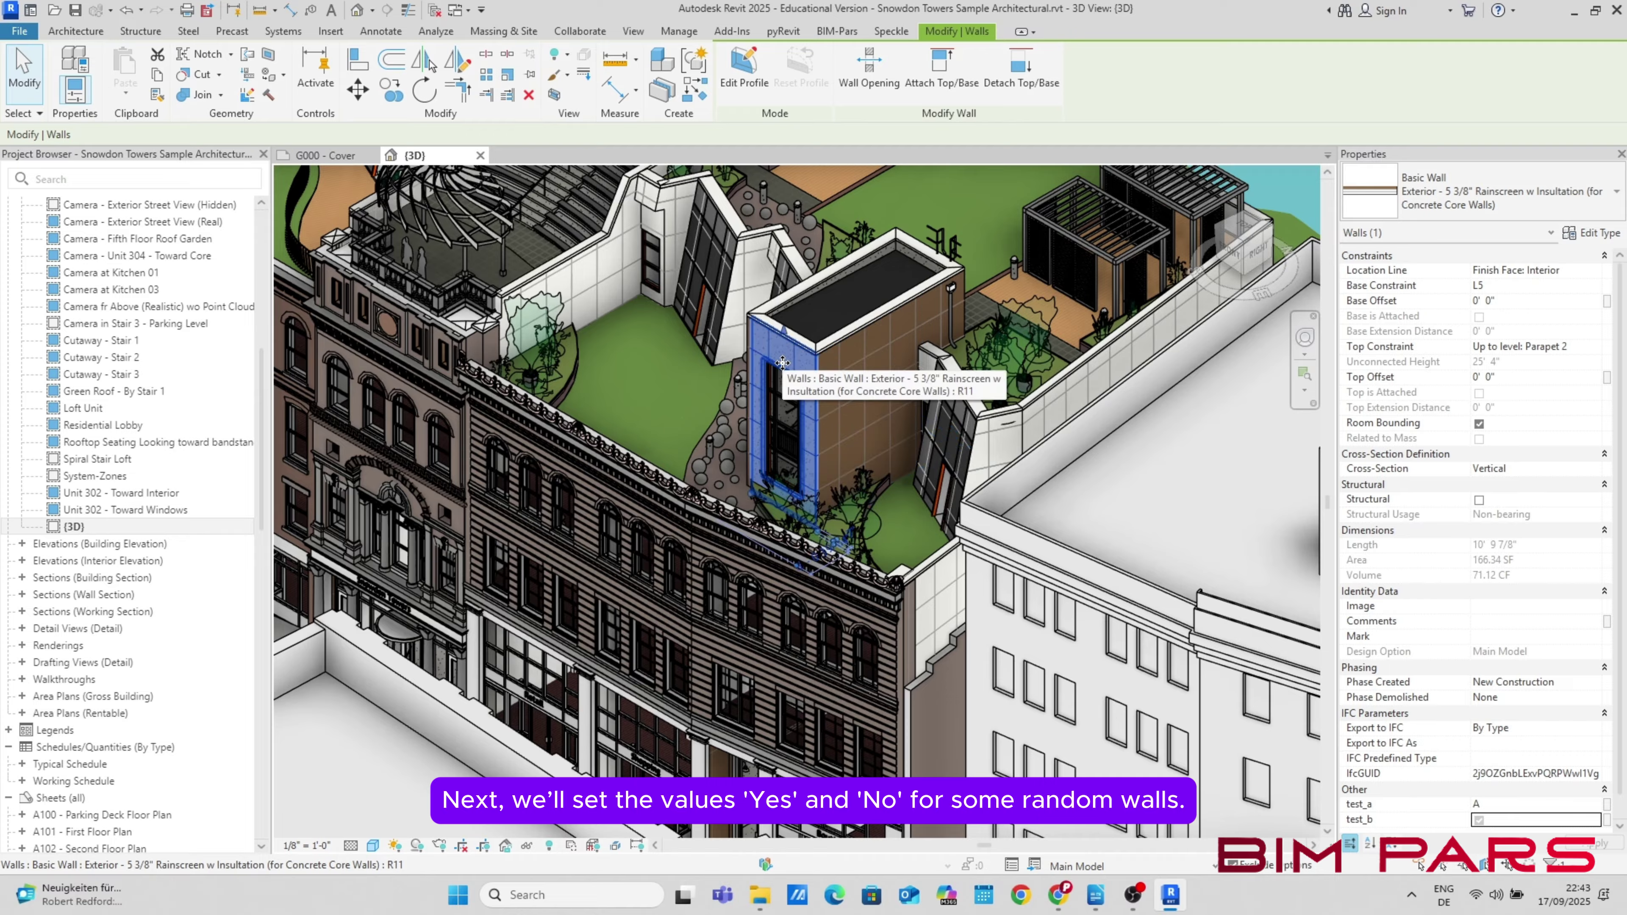
left_click(1479, 821)
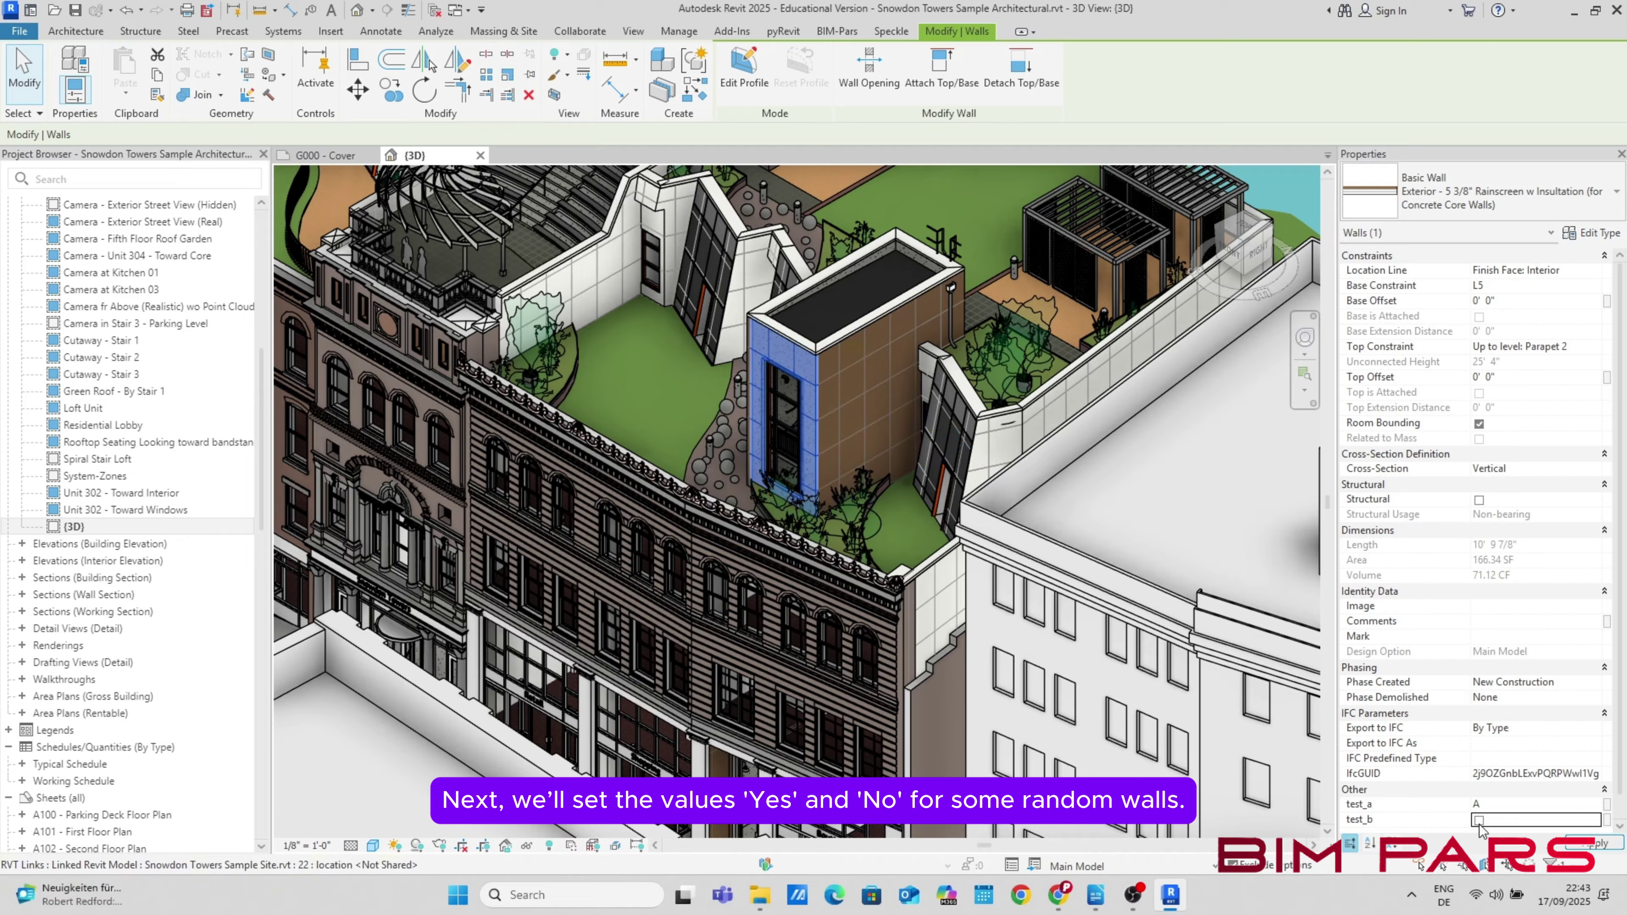
left_click(1587, 845)
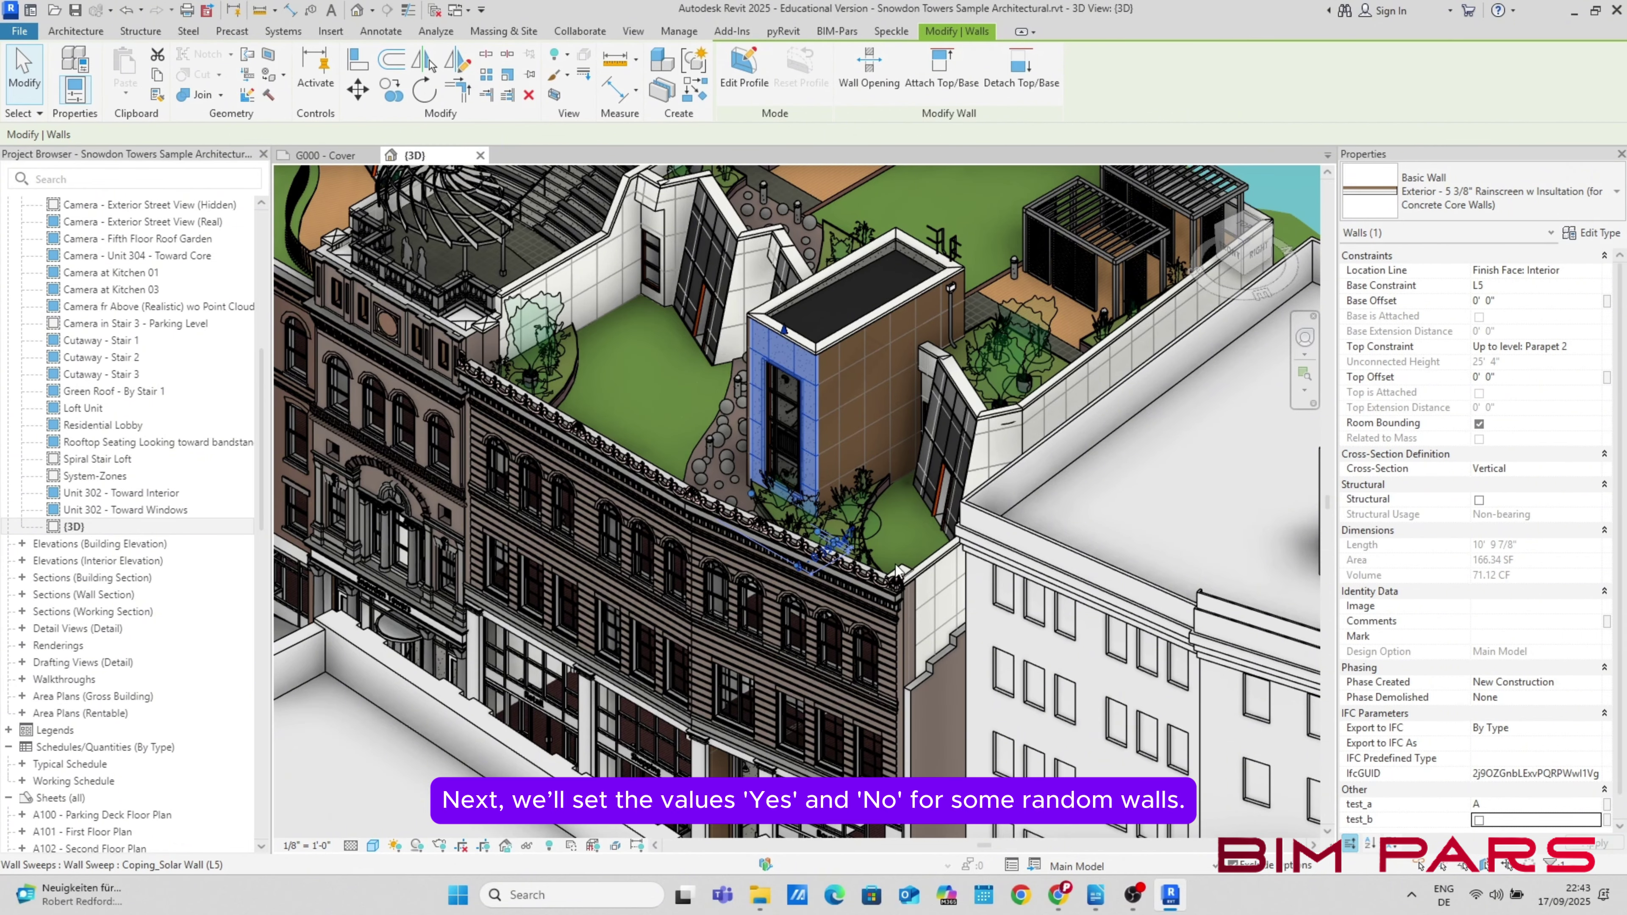
scroll(700, 385, "down", 3)
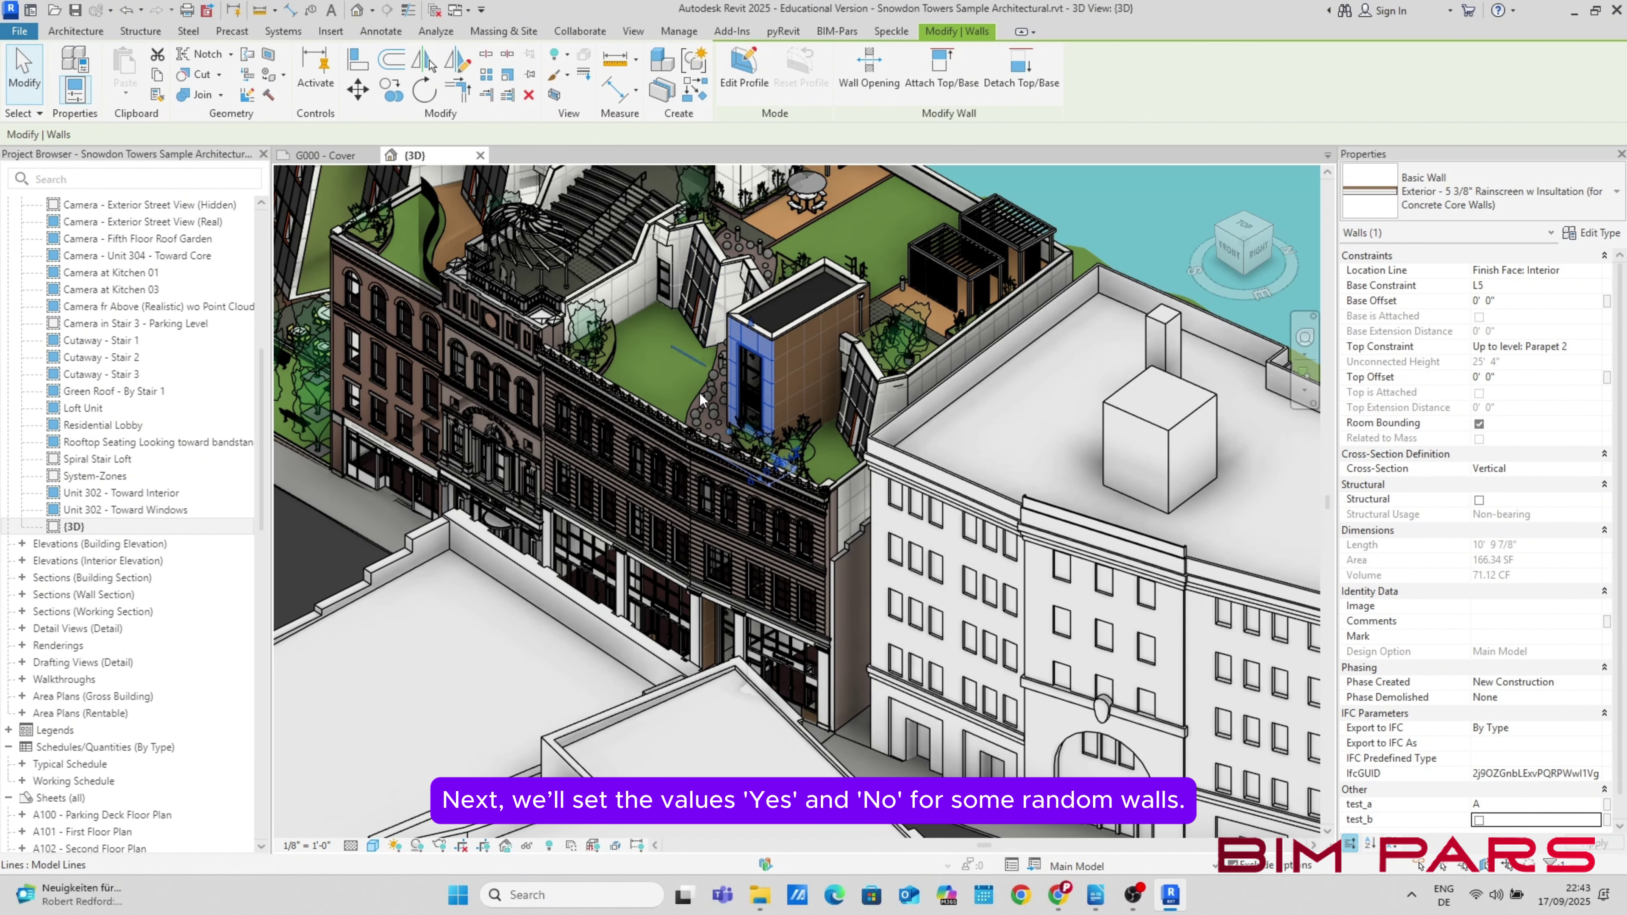
key("Escape")
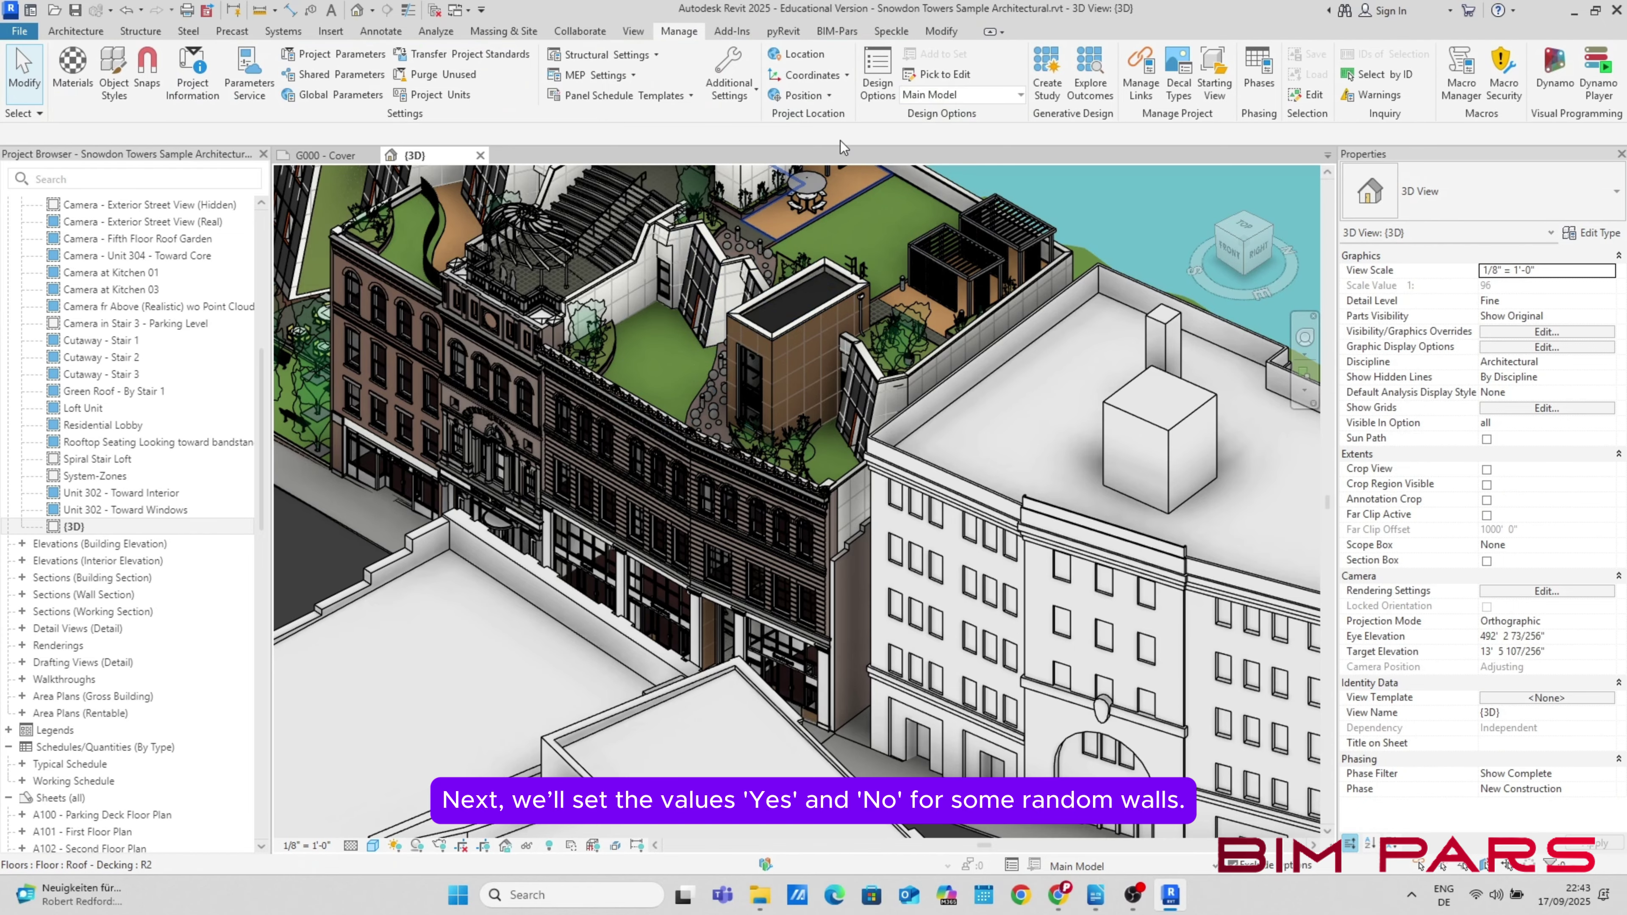
Launch BIM Pars and start Check Existence of Parameters Values with the option to show both with value and with no value
left_click(836, 32)
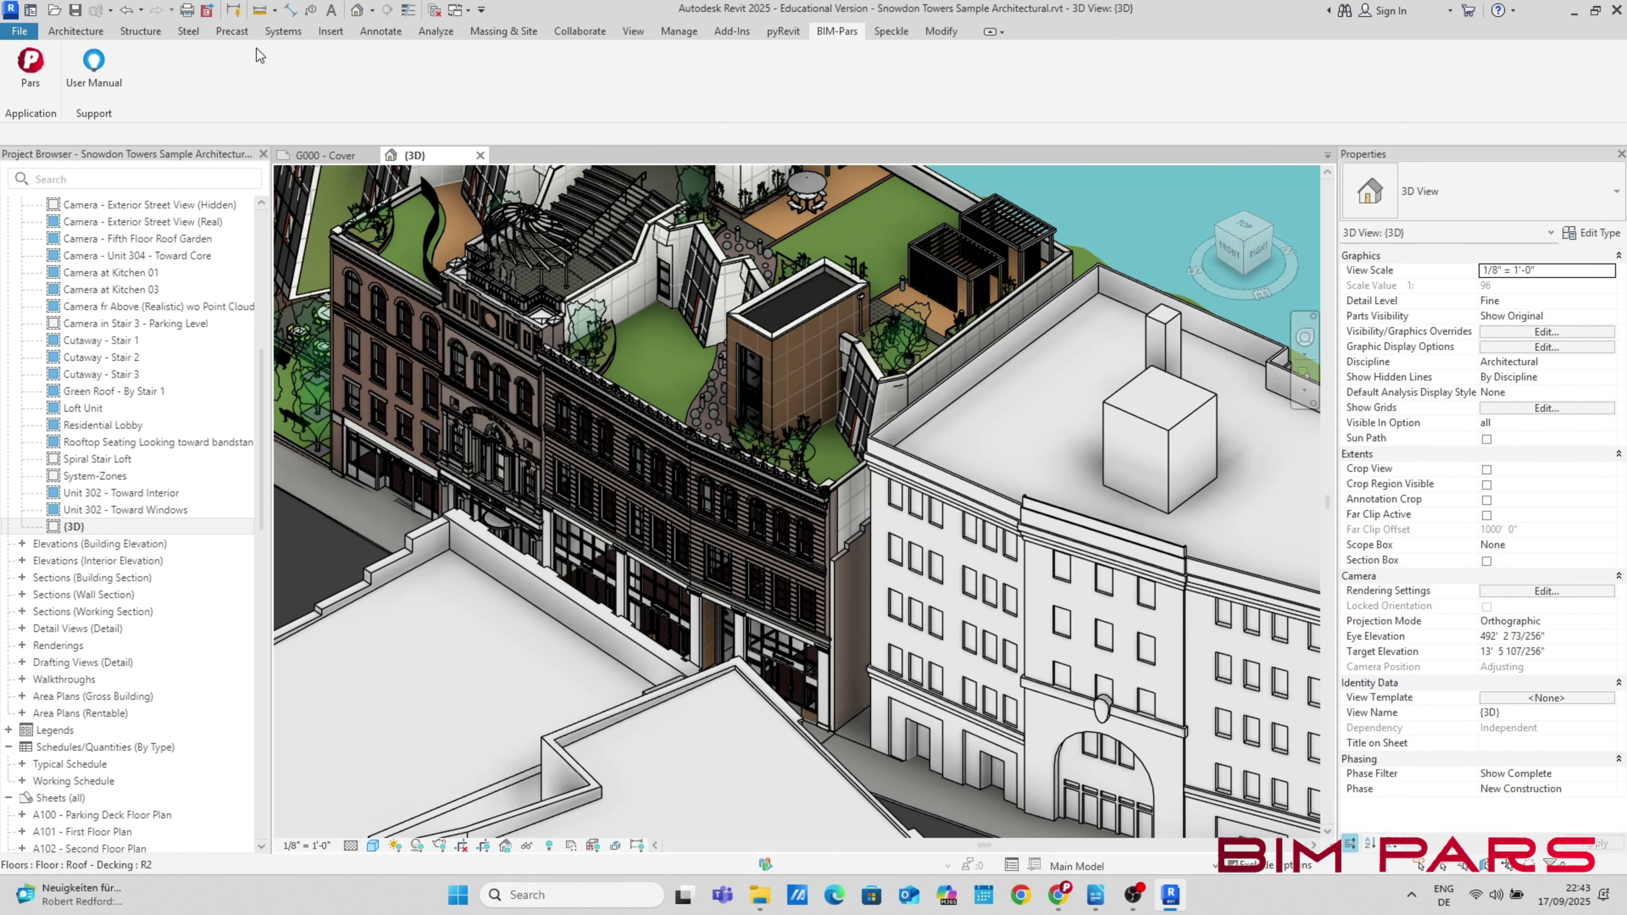
left_click(30, 70)
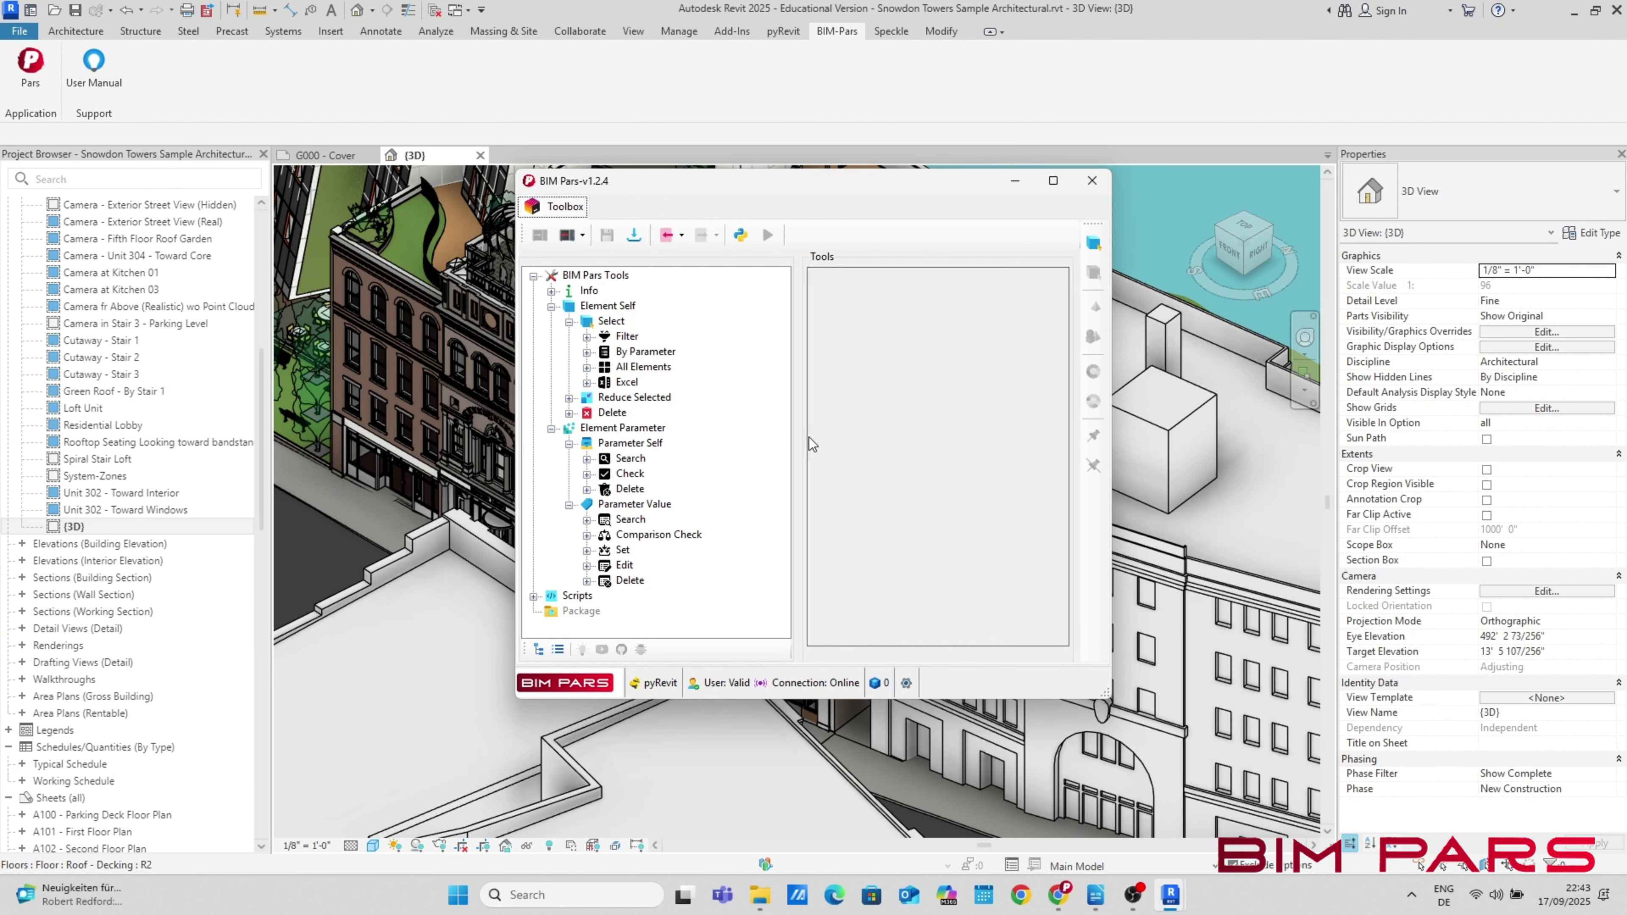
left_click(630, 474)
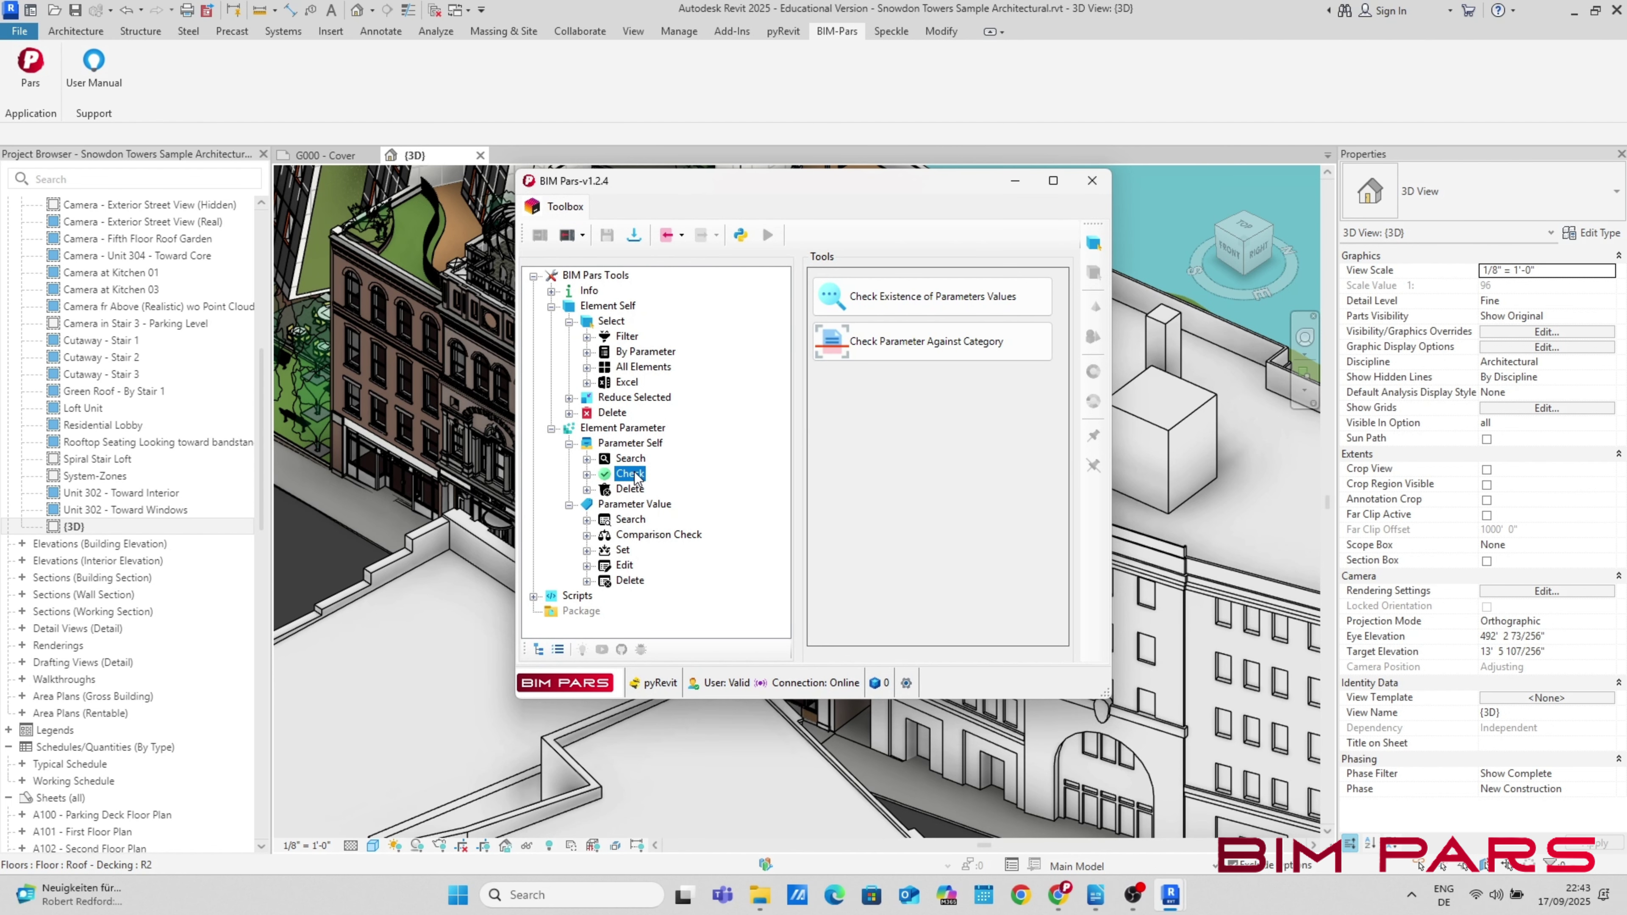
double_click(880, 309)
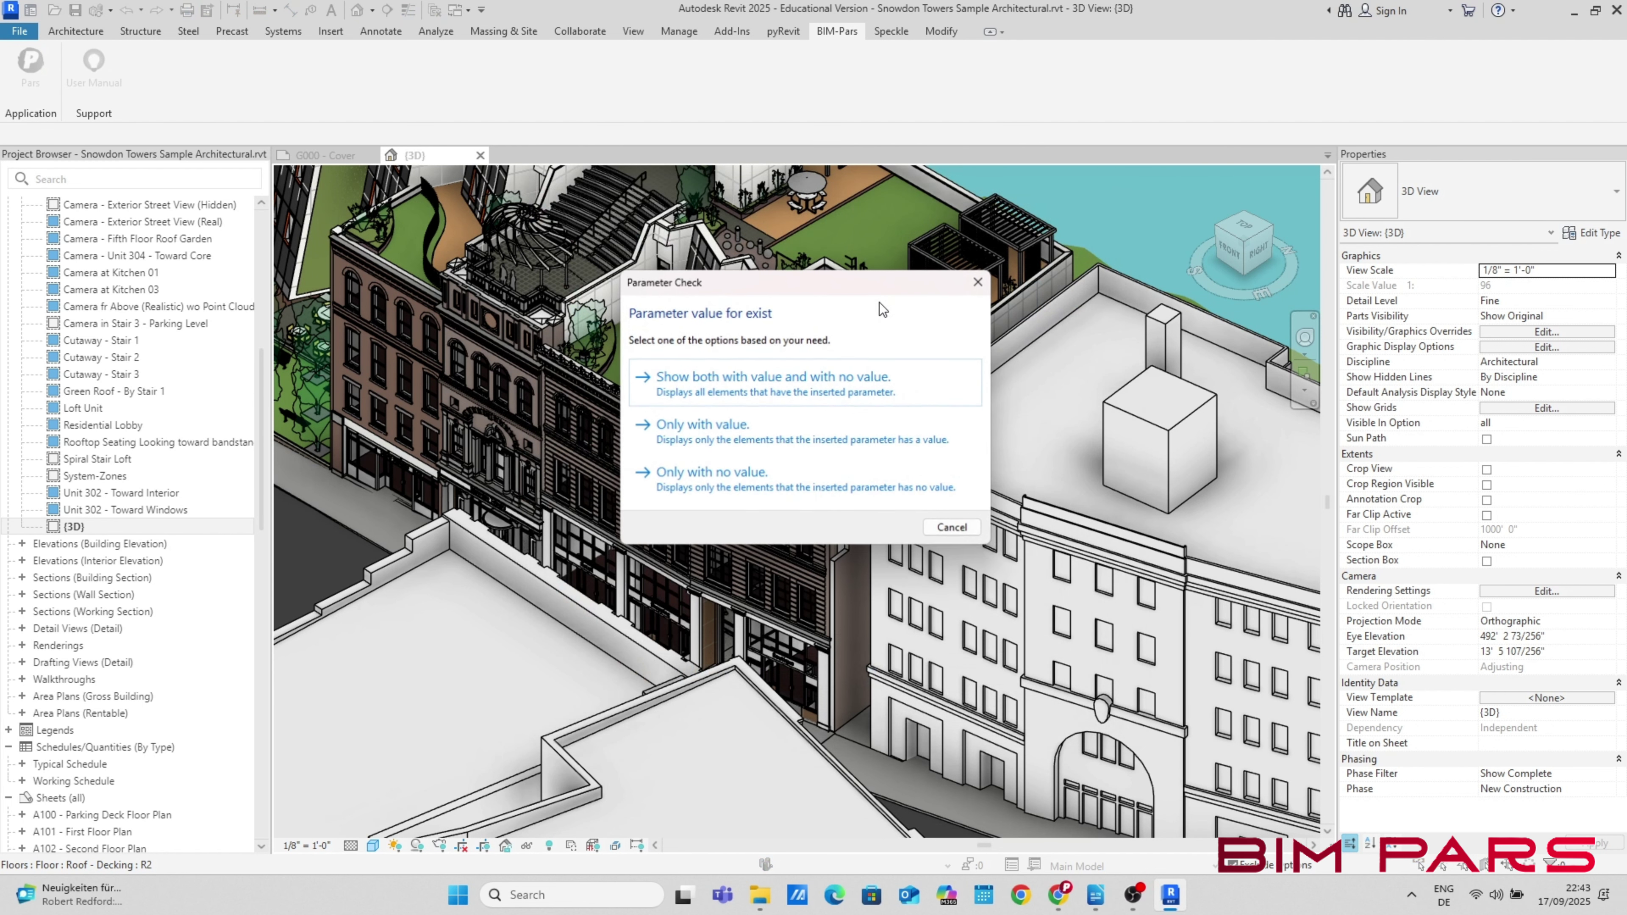
left_click(784, 387)
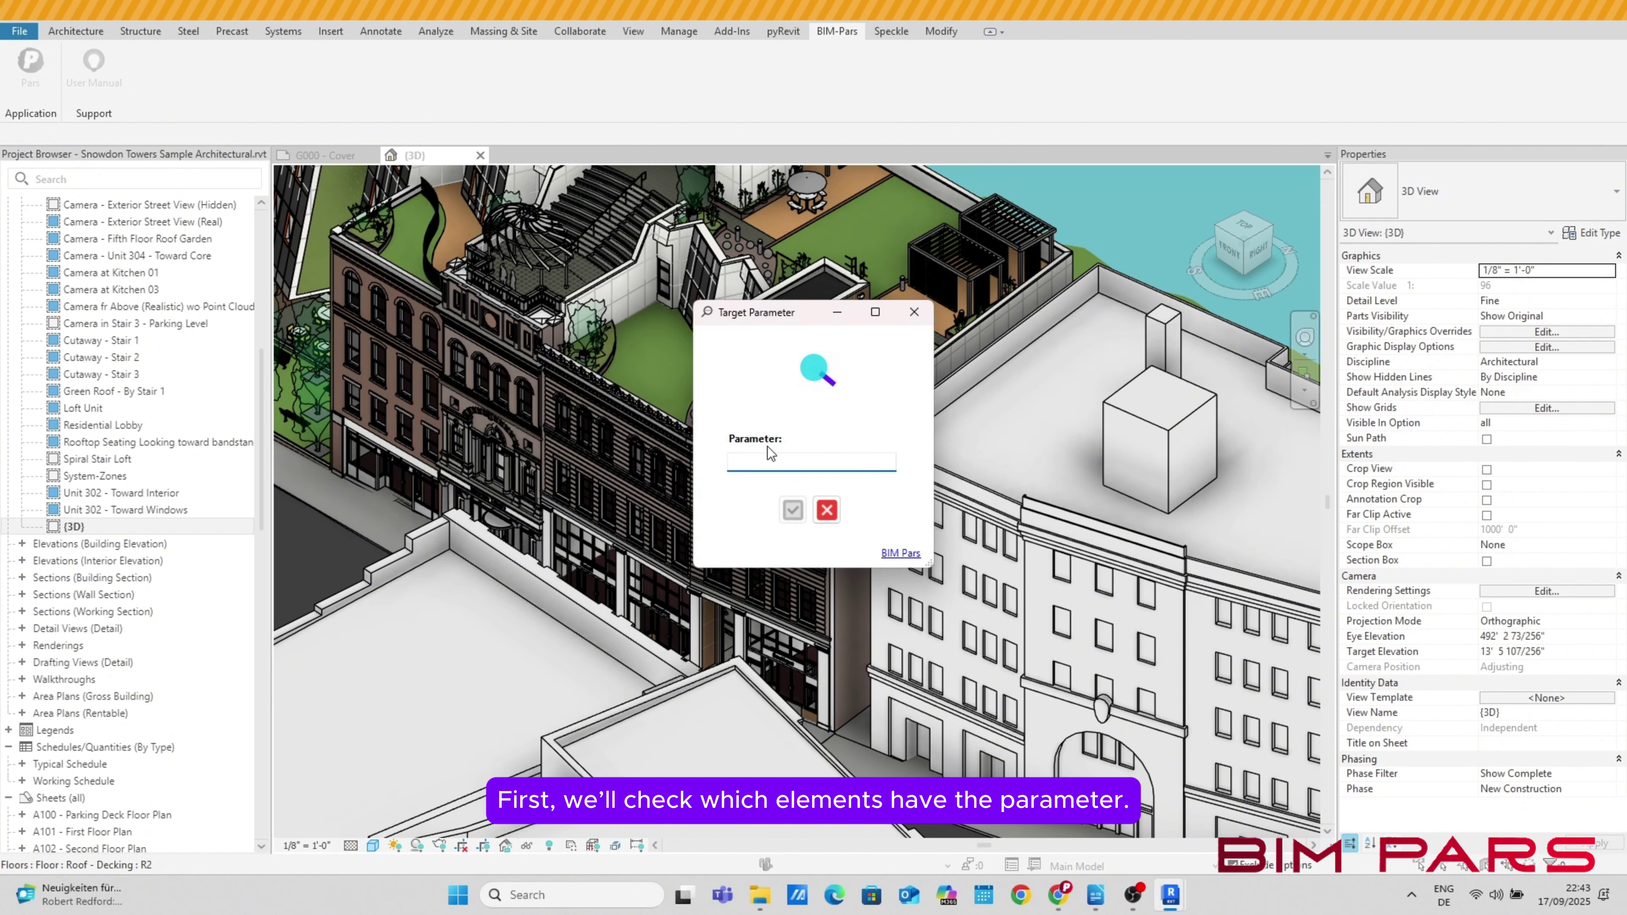
Set test_b as the target parameter and run the check on all categories
type("tes")
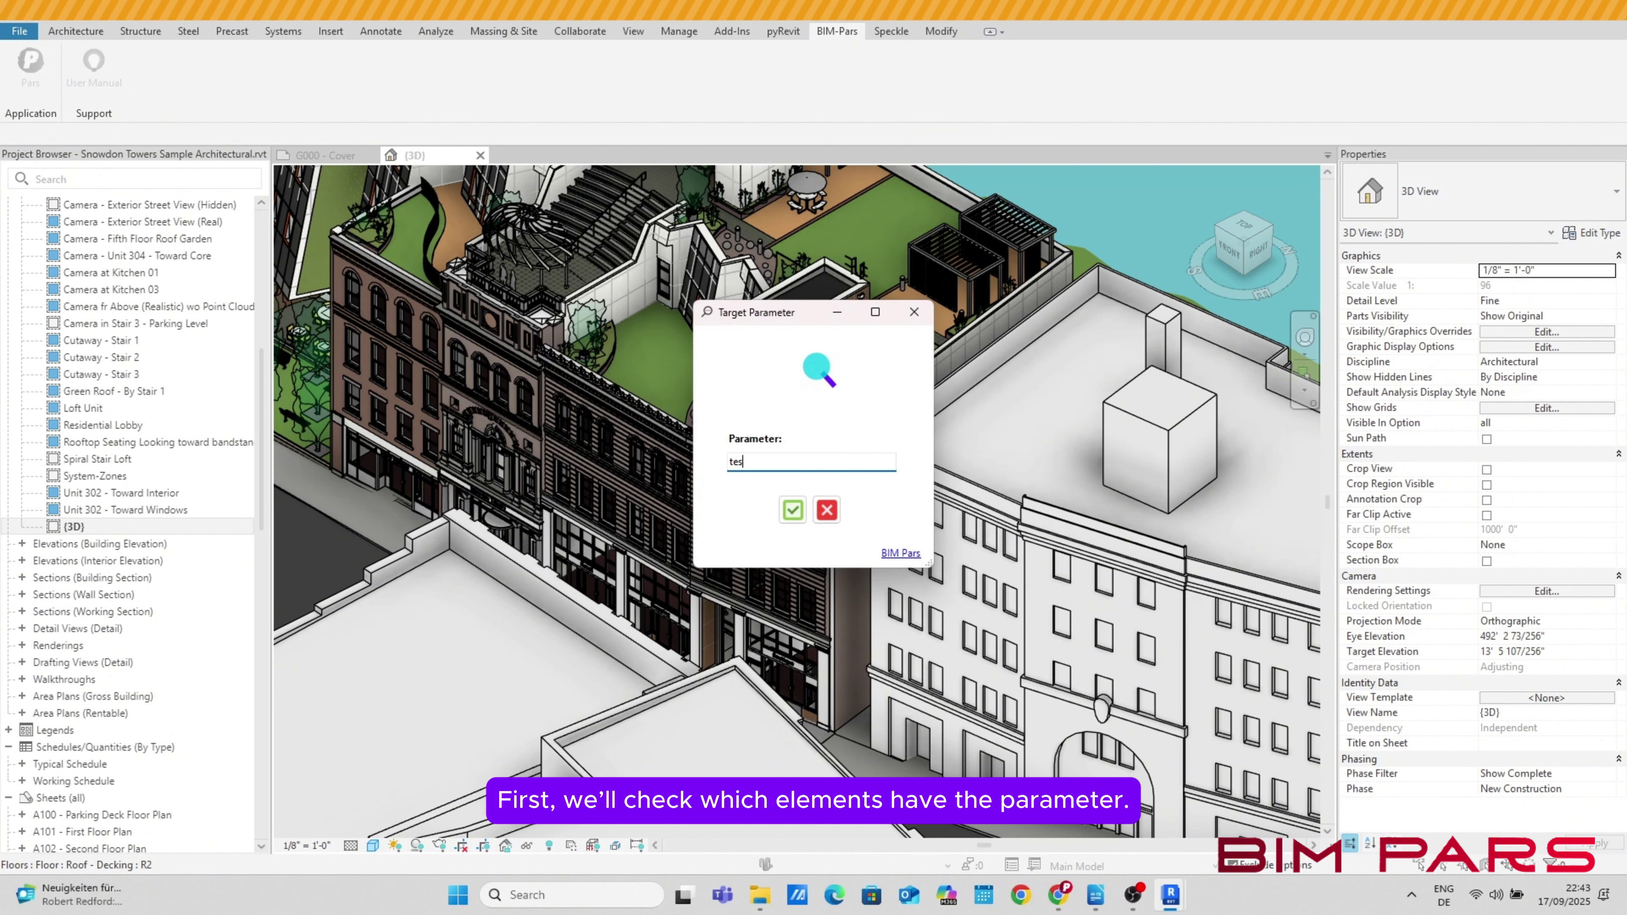
type("t_b")
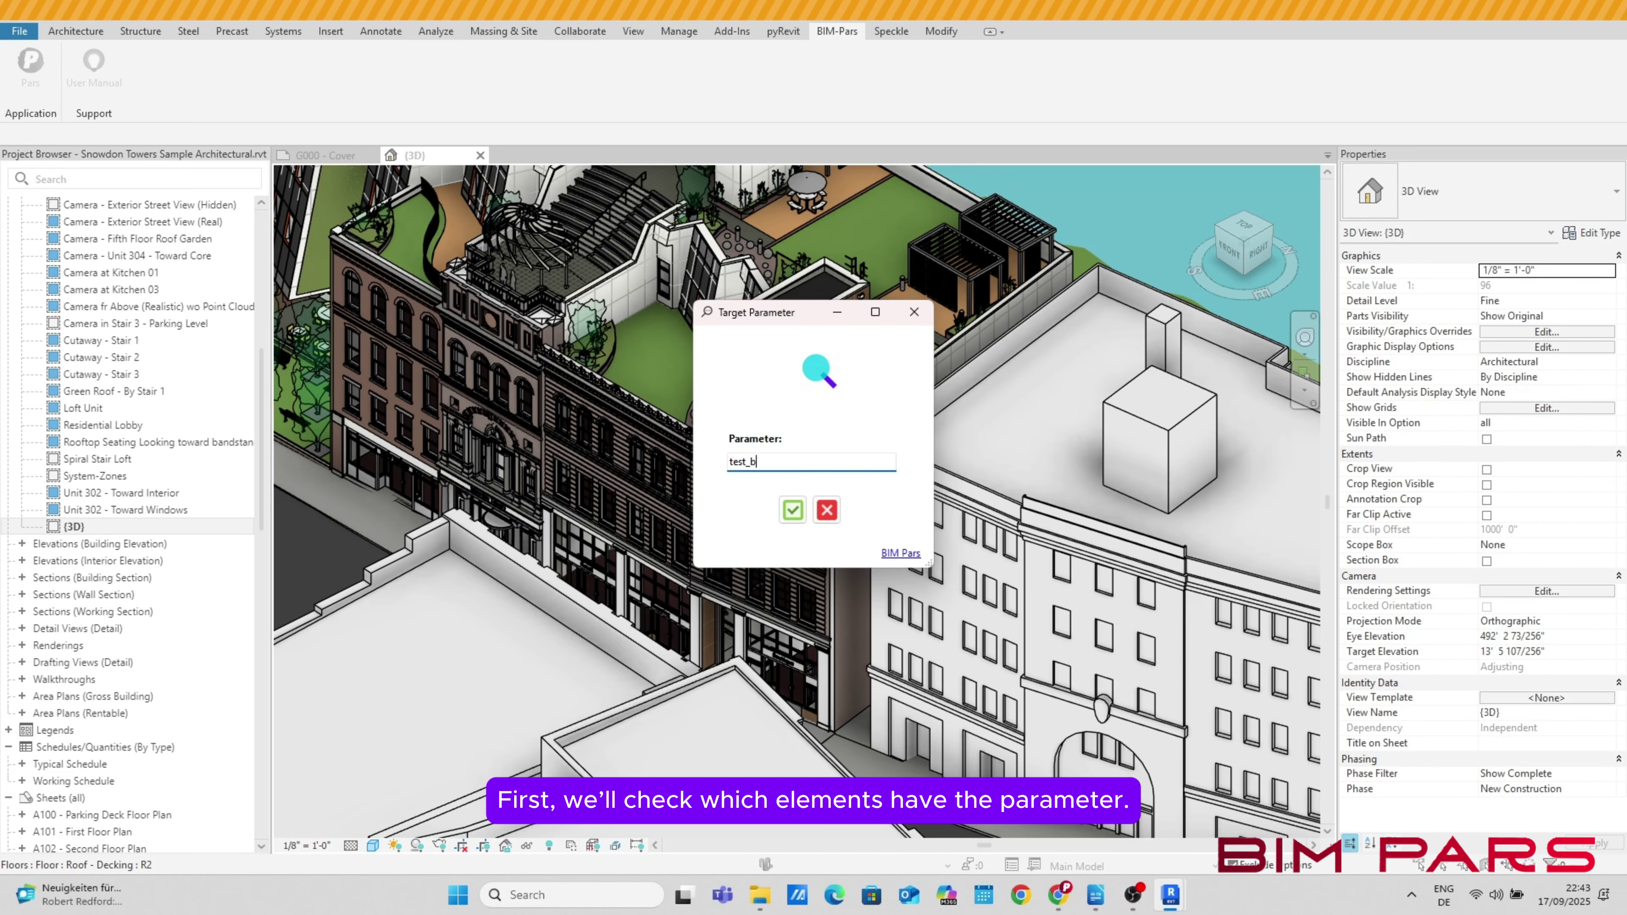
left_click(787, 511)
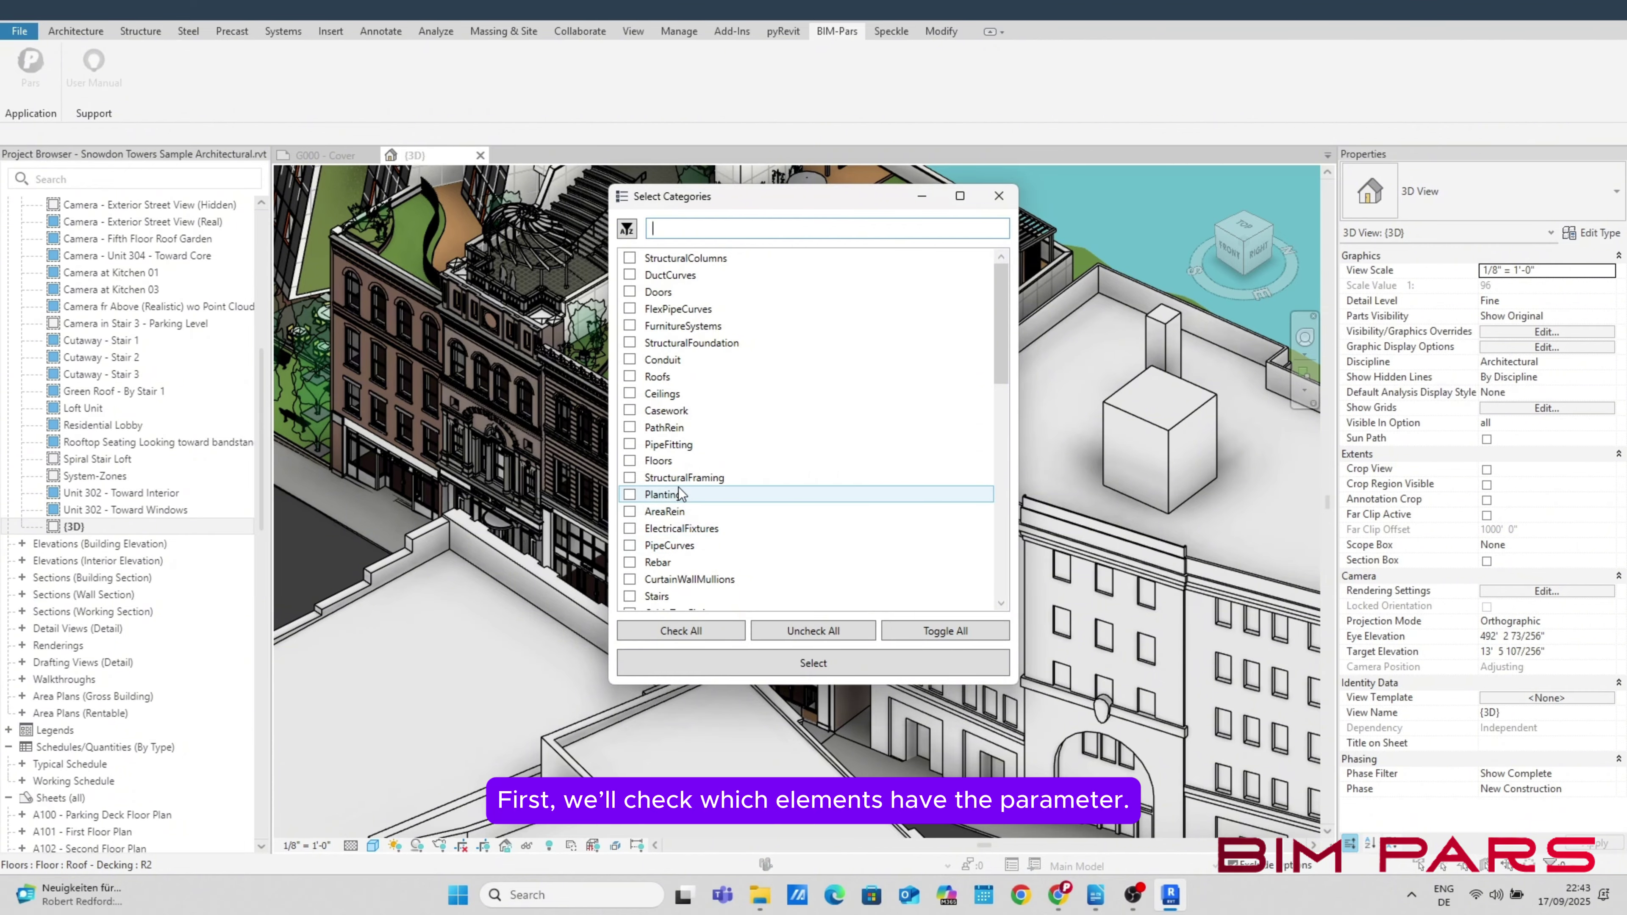
left_click(673, 633)
left_click(670, 667)
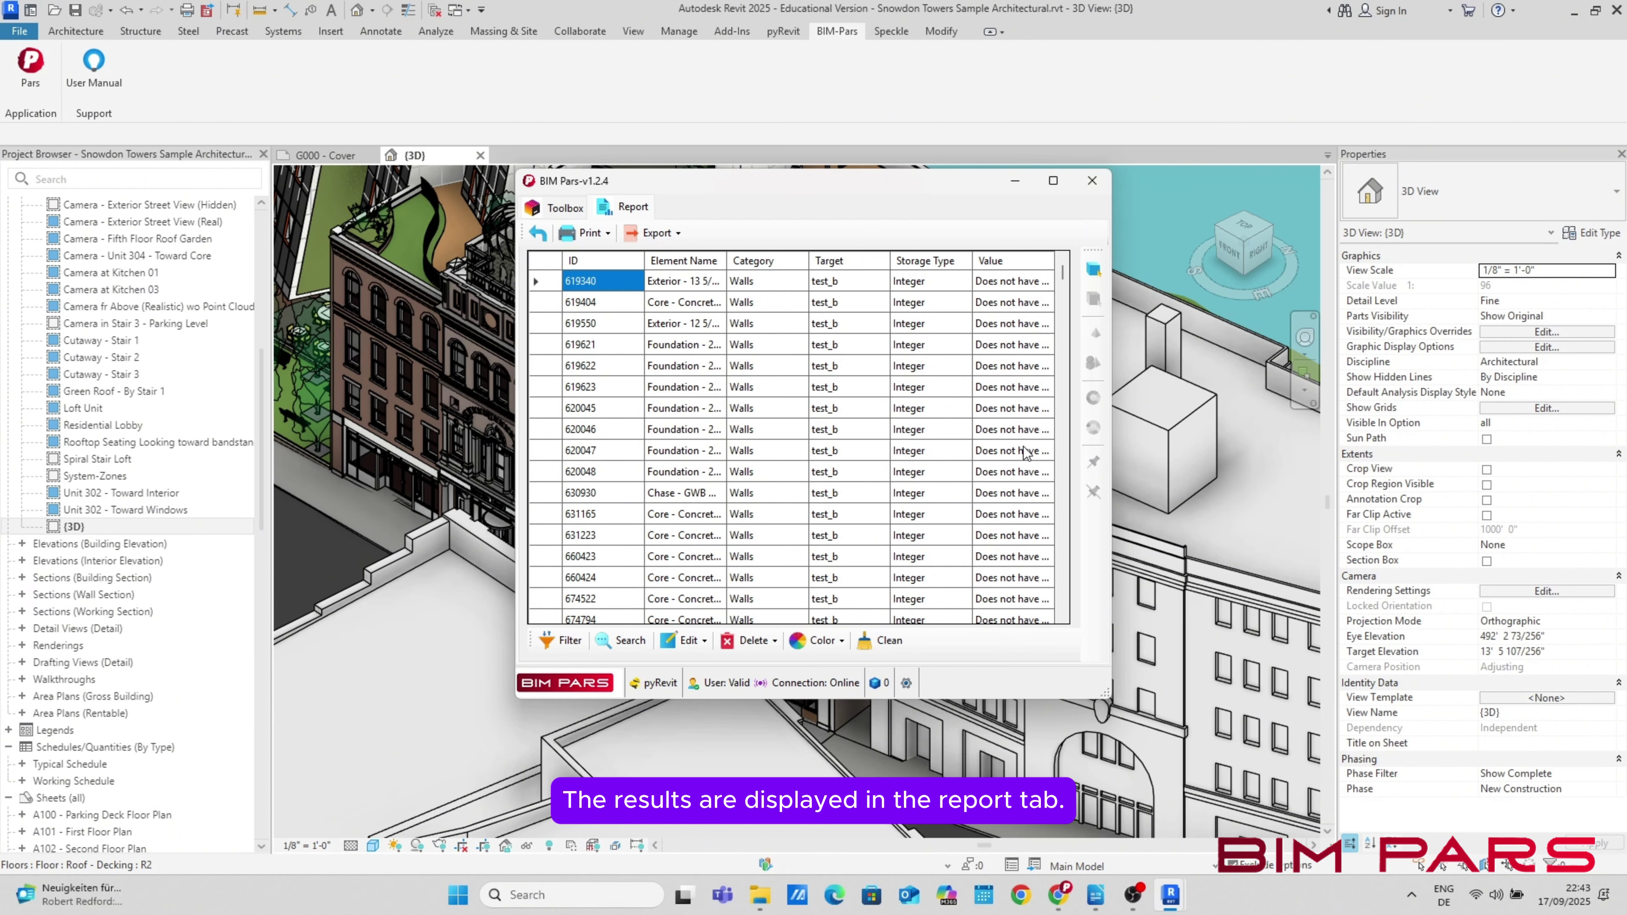
Look through the test_b report and filter it by Value to show only the Yes and No entries
scroll(1026, 452, "down", 3)
scroll(1025, 452, "down", 10)
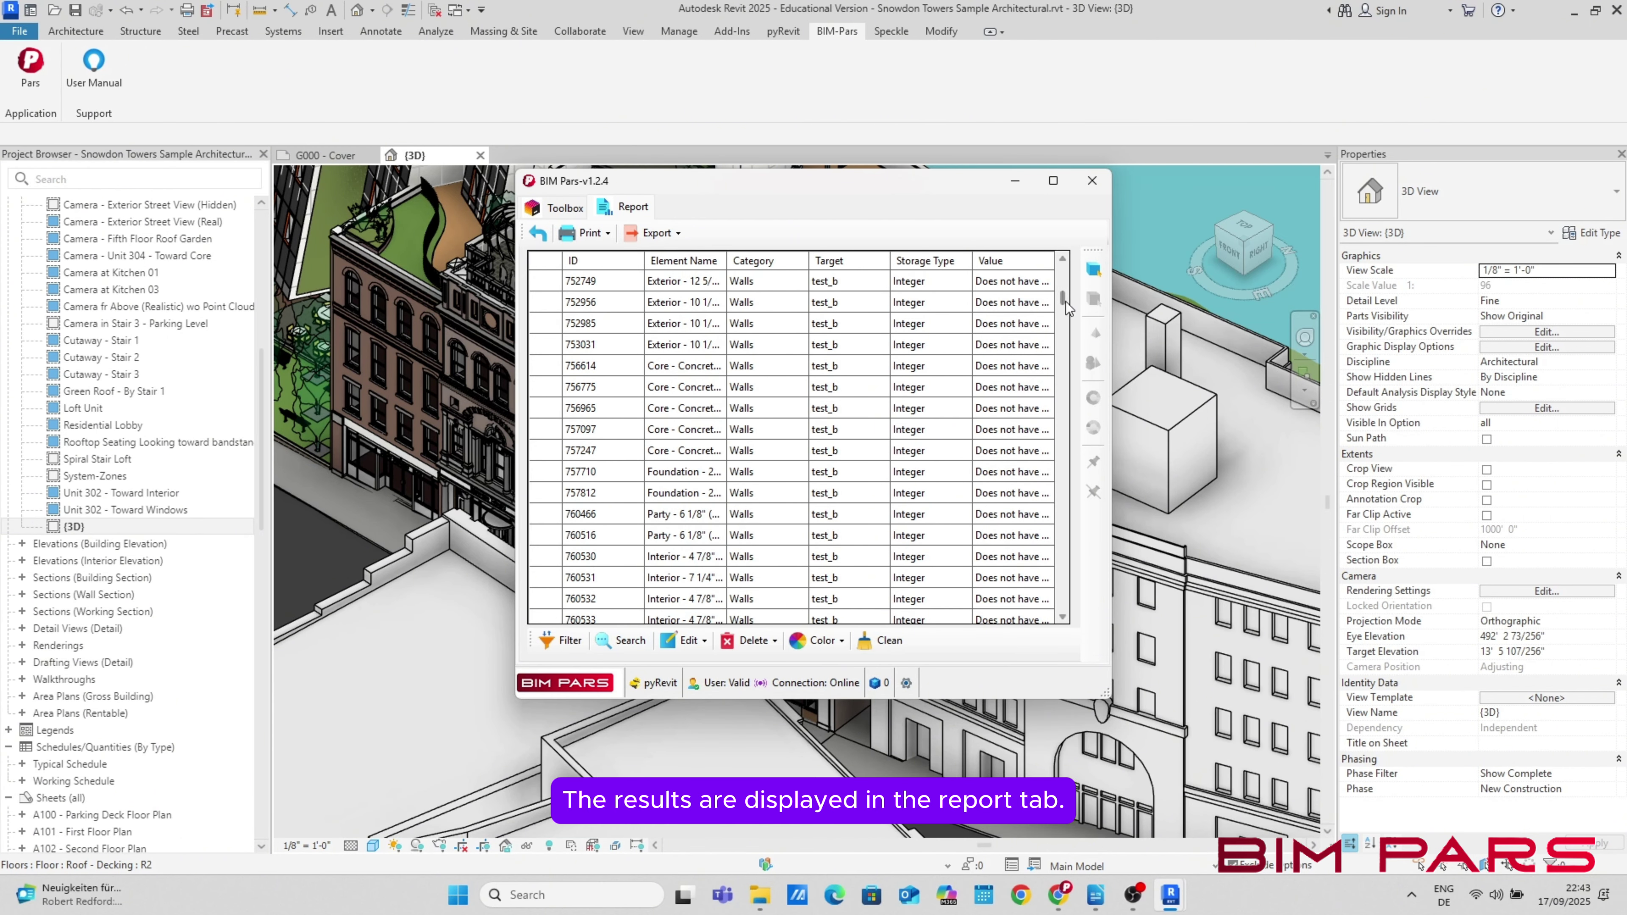
left_click_drag(1066, 304, 1063, 383)
left_click_drag(1064, 449, 1065, 489)
left_click(569, 643)
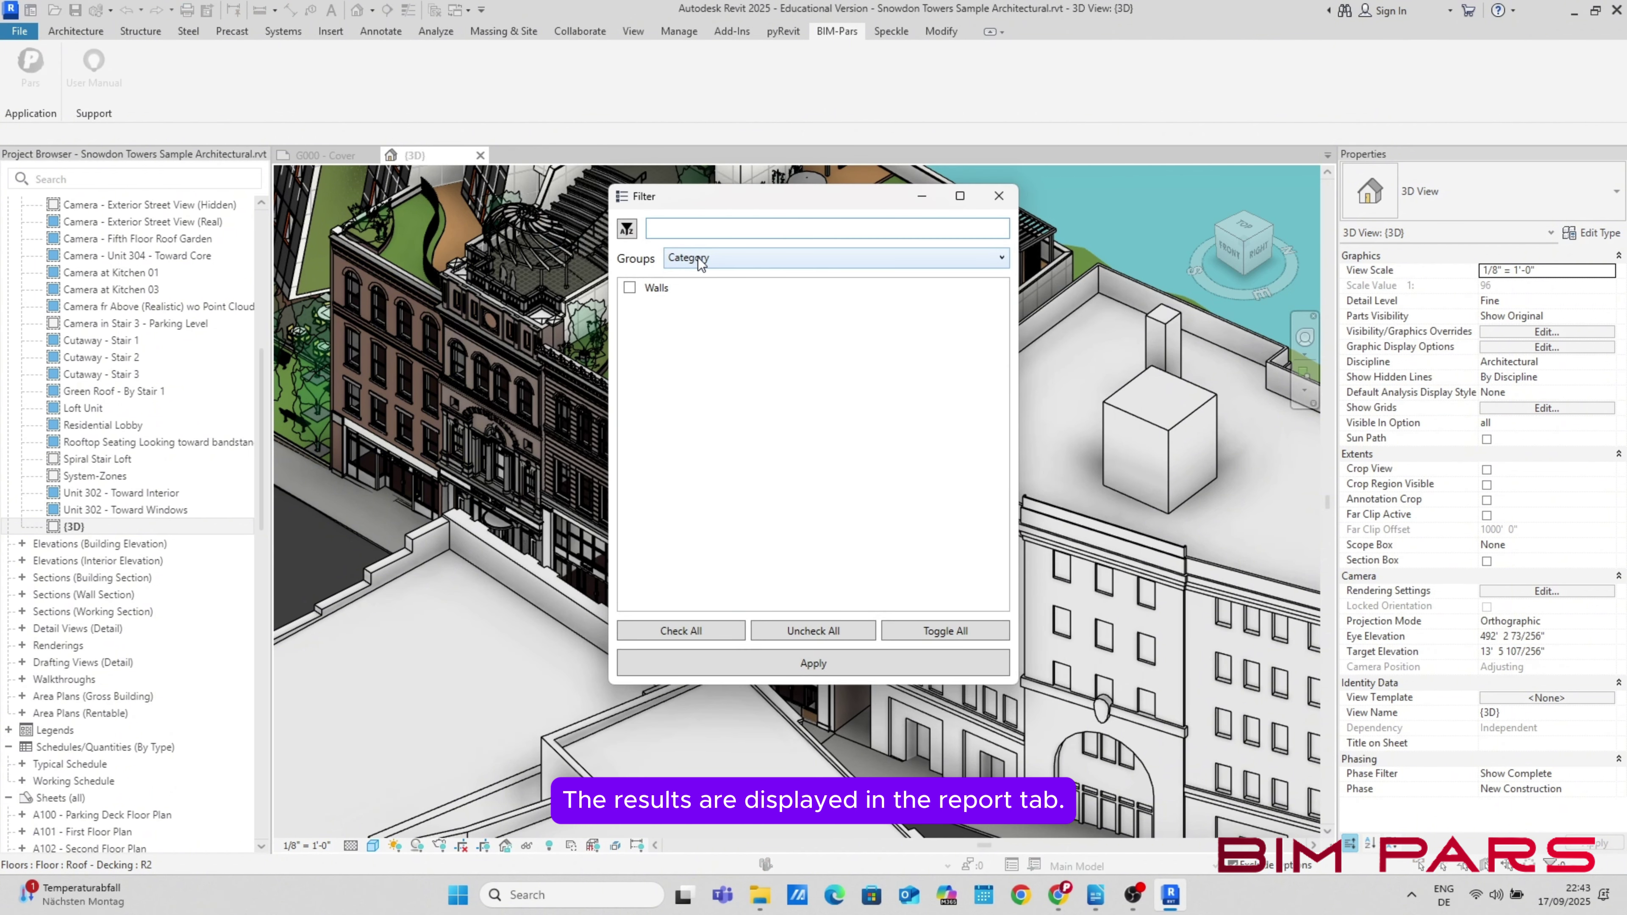
left_click(702, 264)
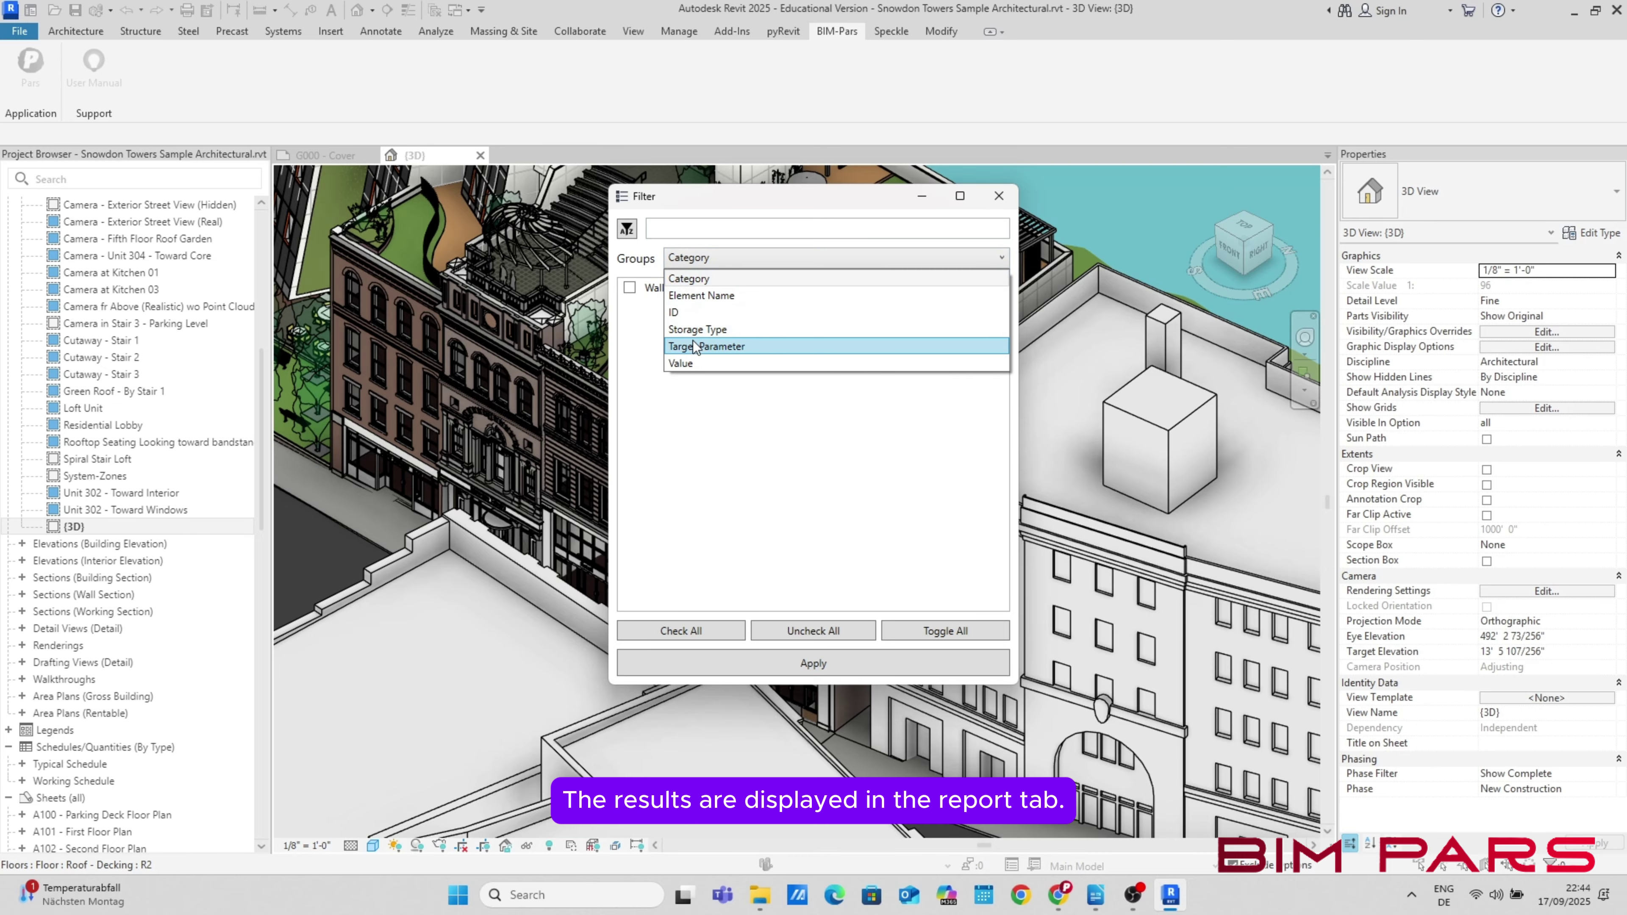
left_click(693, 364)
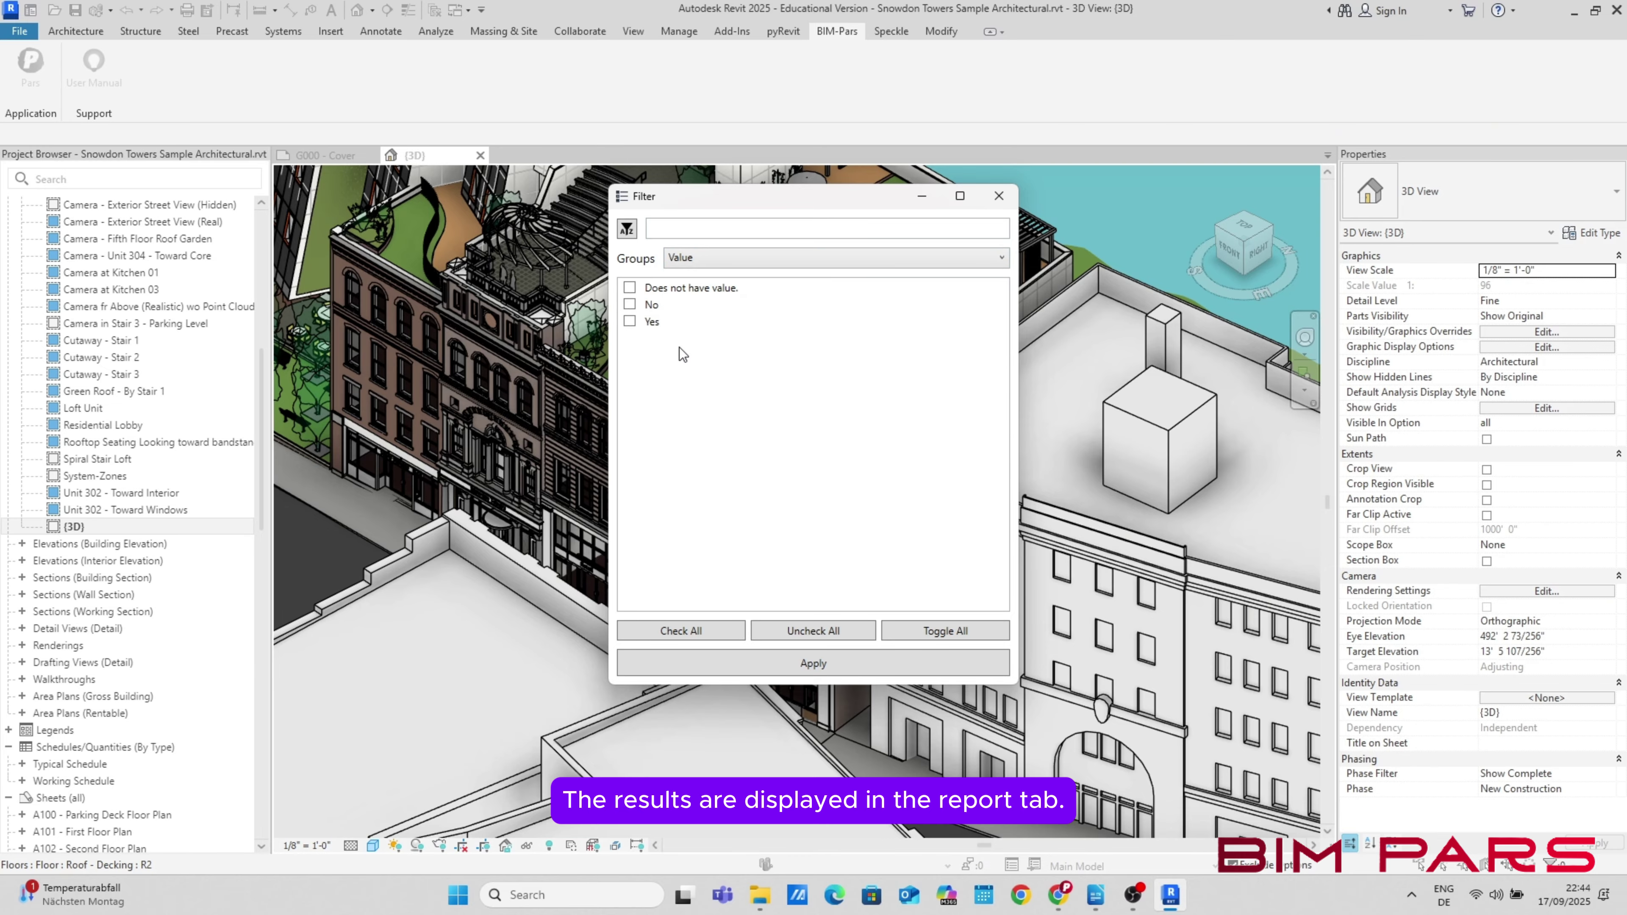
left_click(631, 322)
left_click(631, 304)
left_click(713, 670)
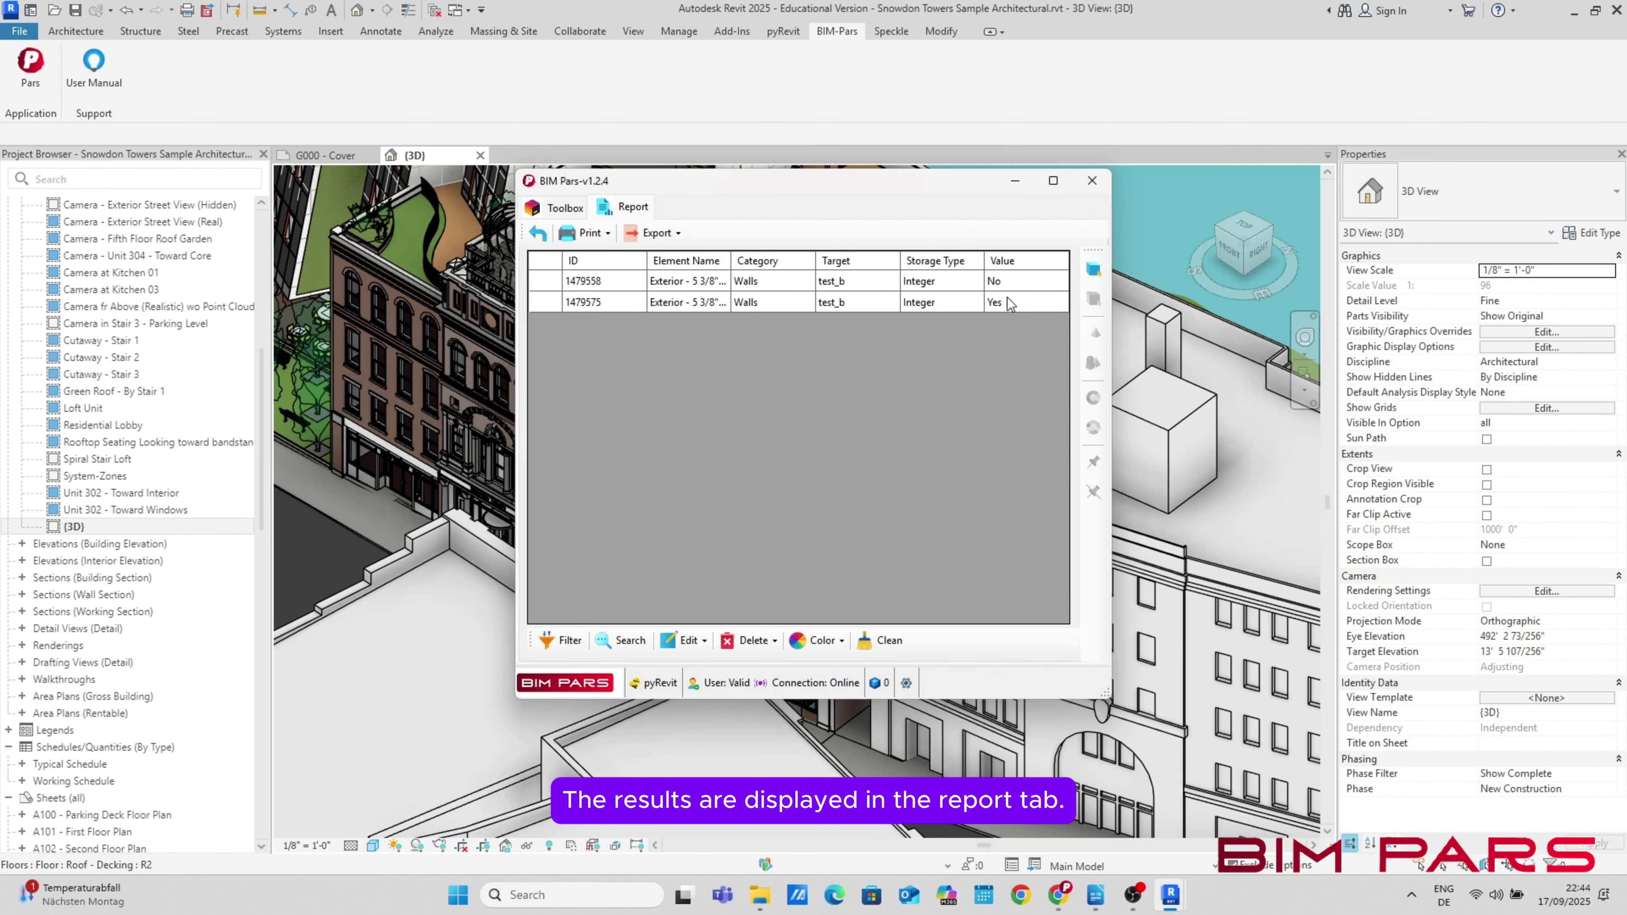
Leave the filtered report and start Check Existence of Parameters Values with the option Only with value
left_click(538, 234)
left_click(912, 347)
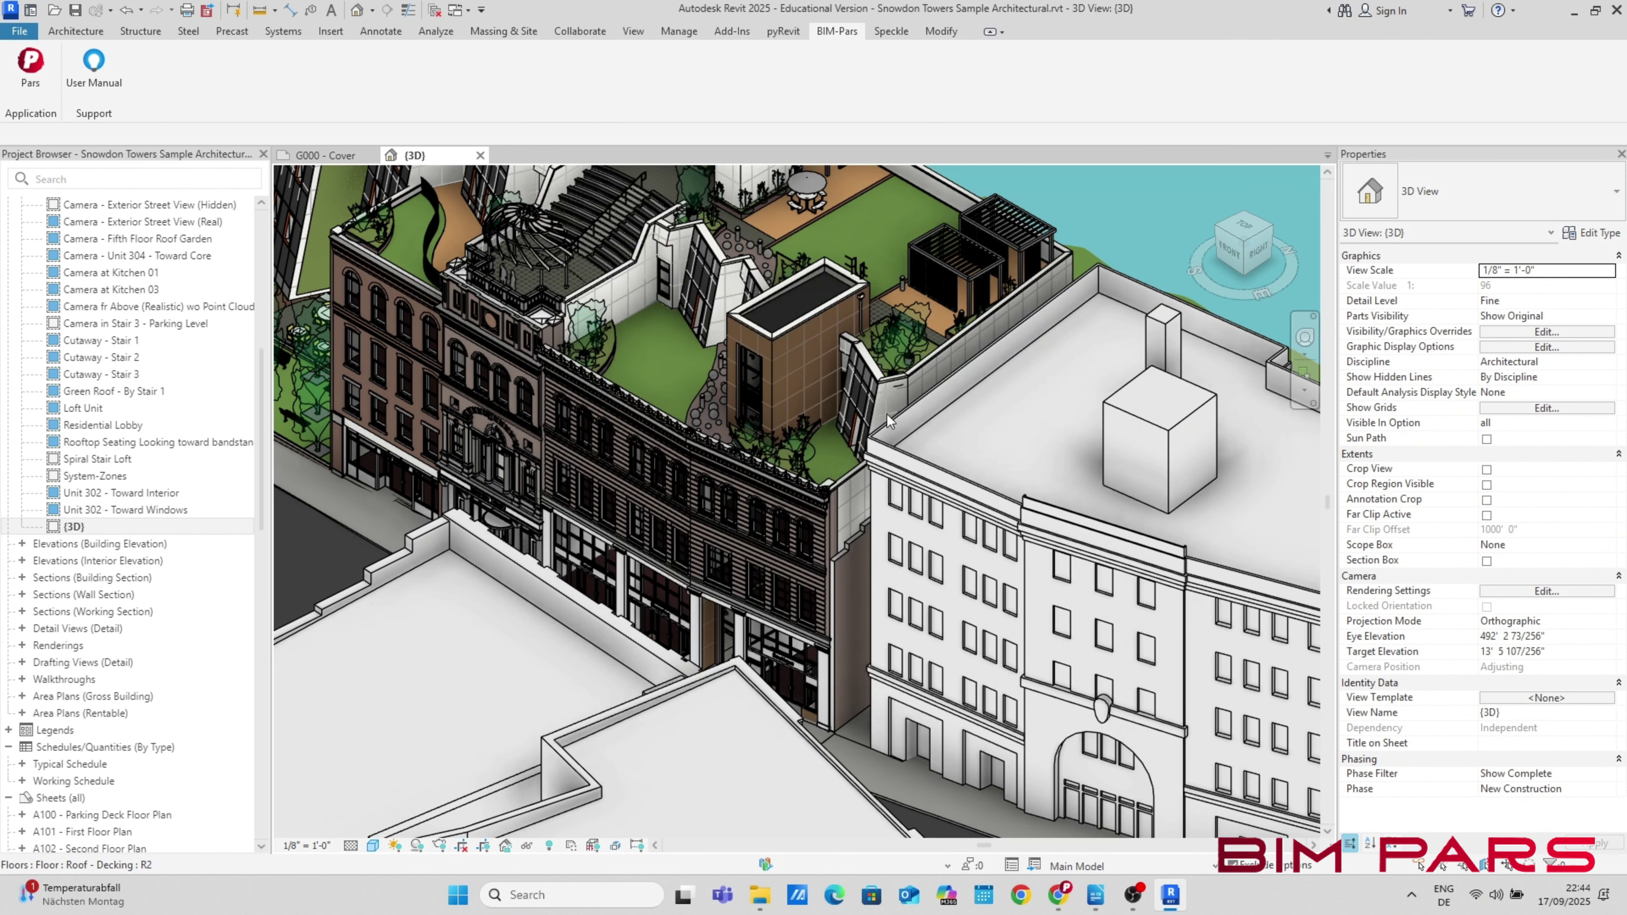
left_click(1043, 148)
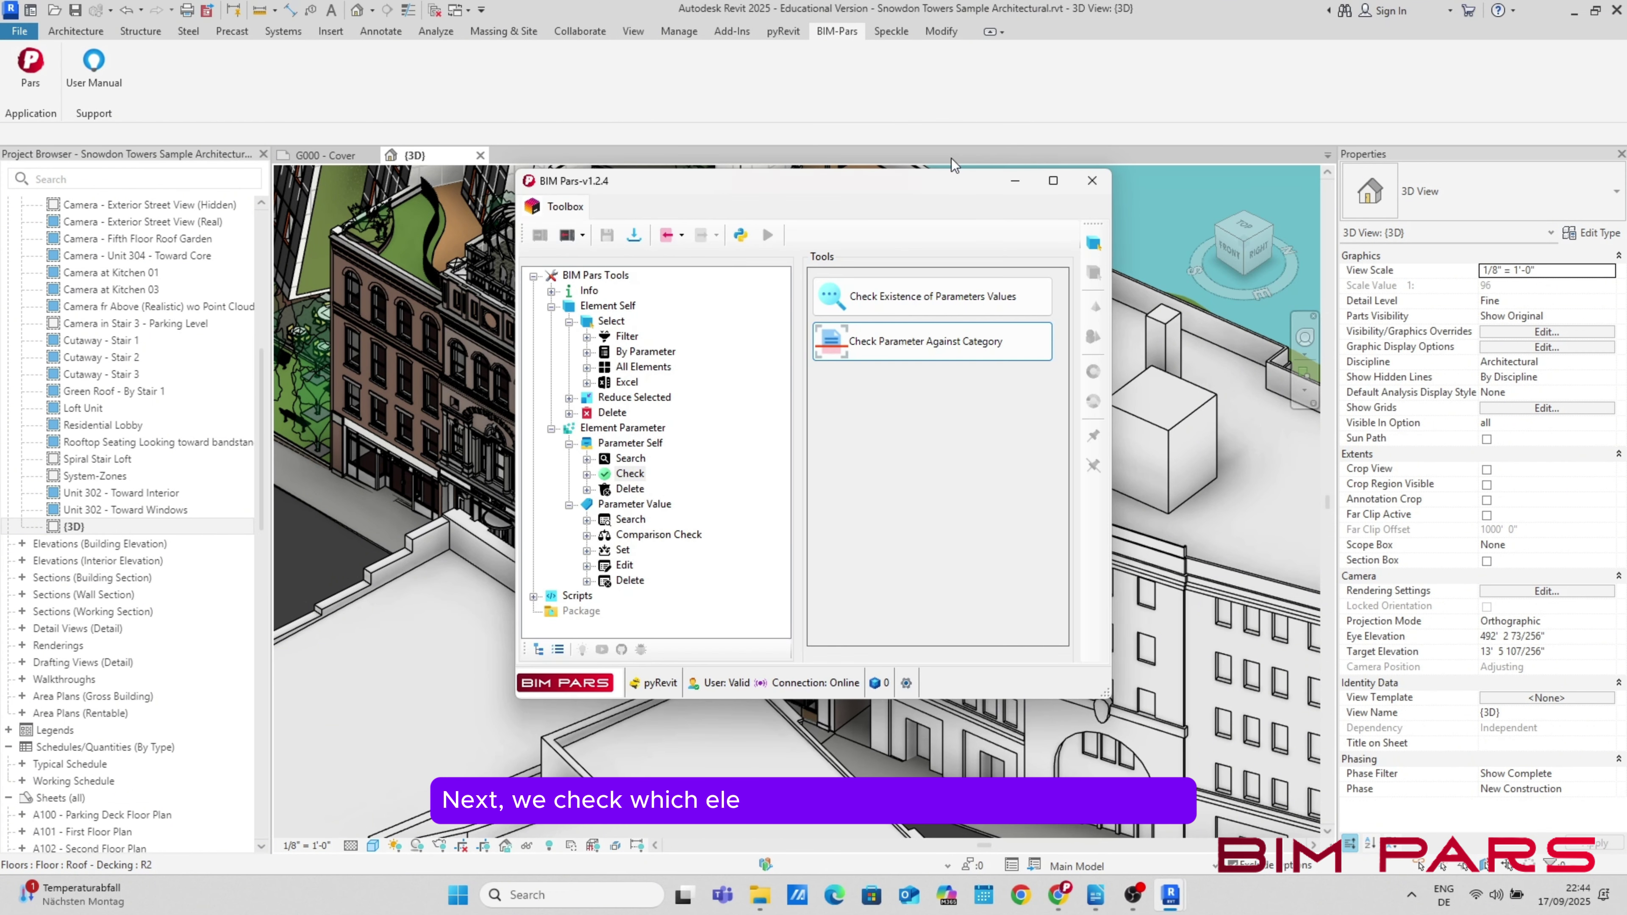
left_click(932, 296)
left_click(737, 428)
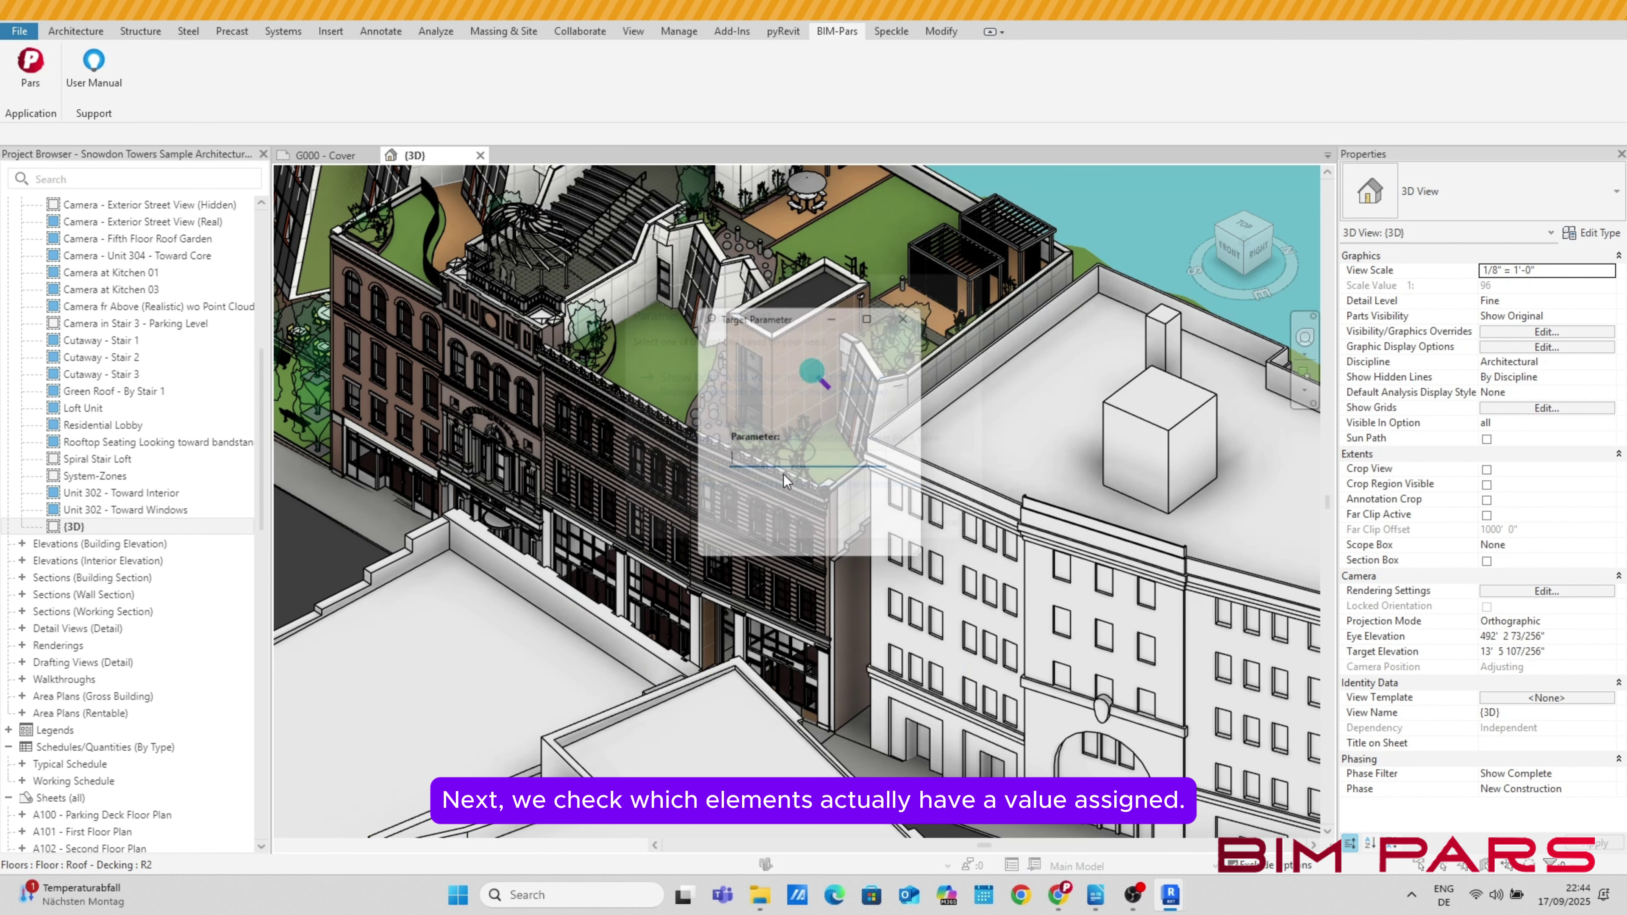
Run the Only with value check for the target parameter test_b on all categories
type("t")
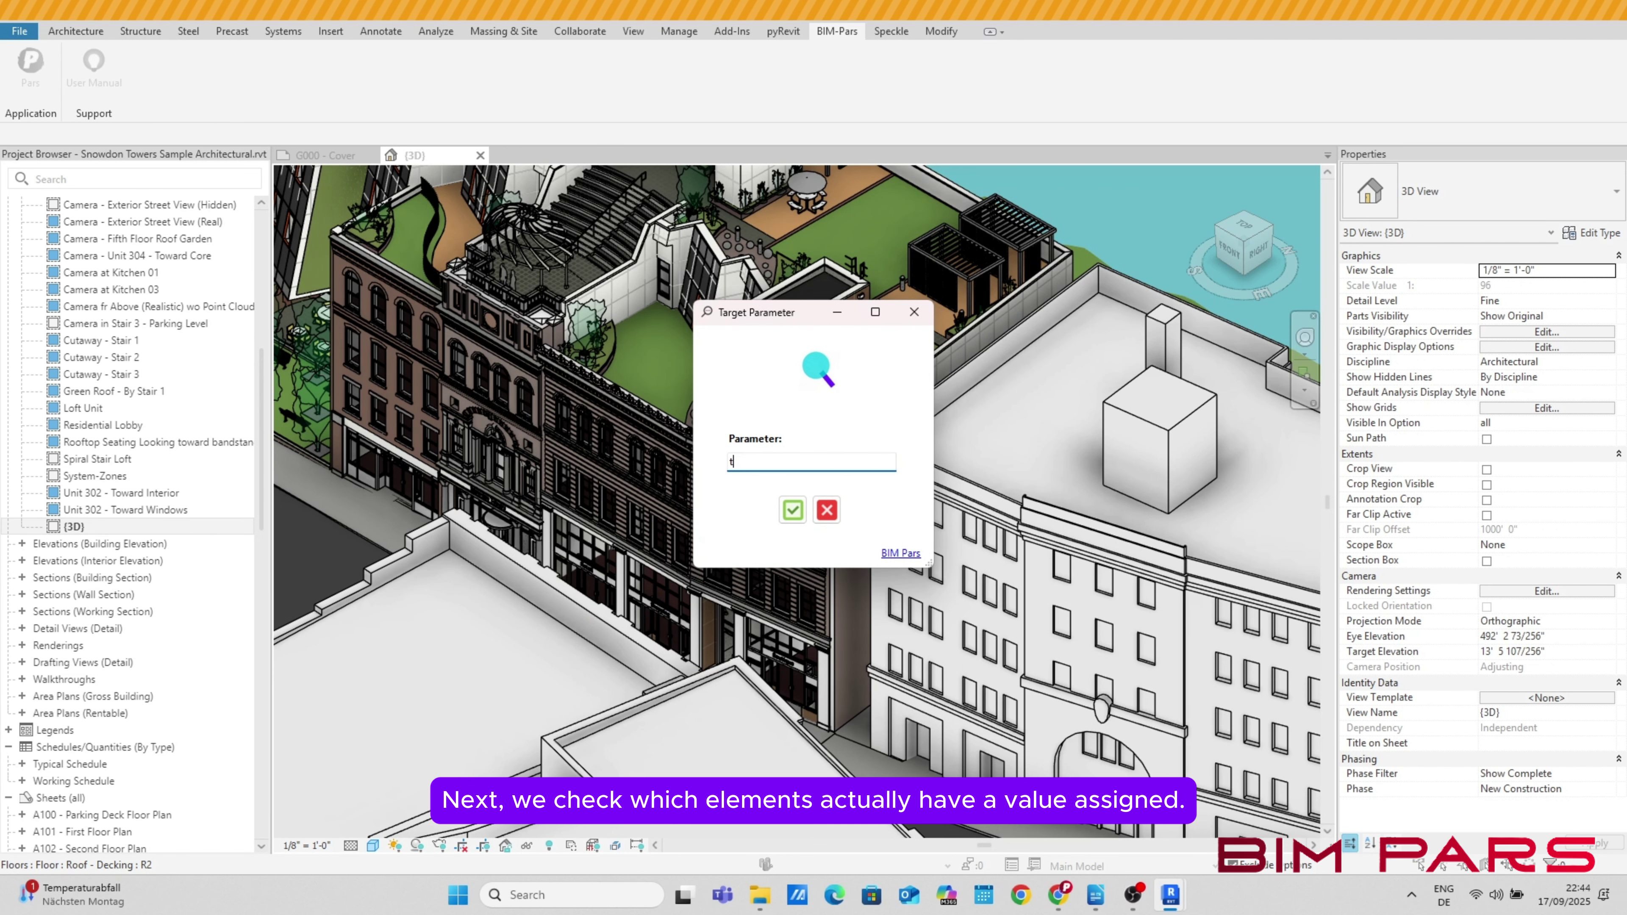
type("est")
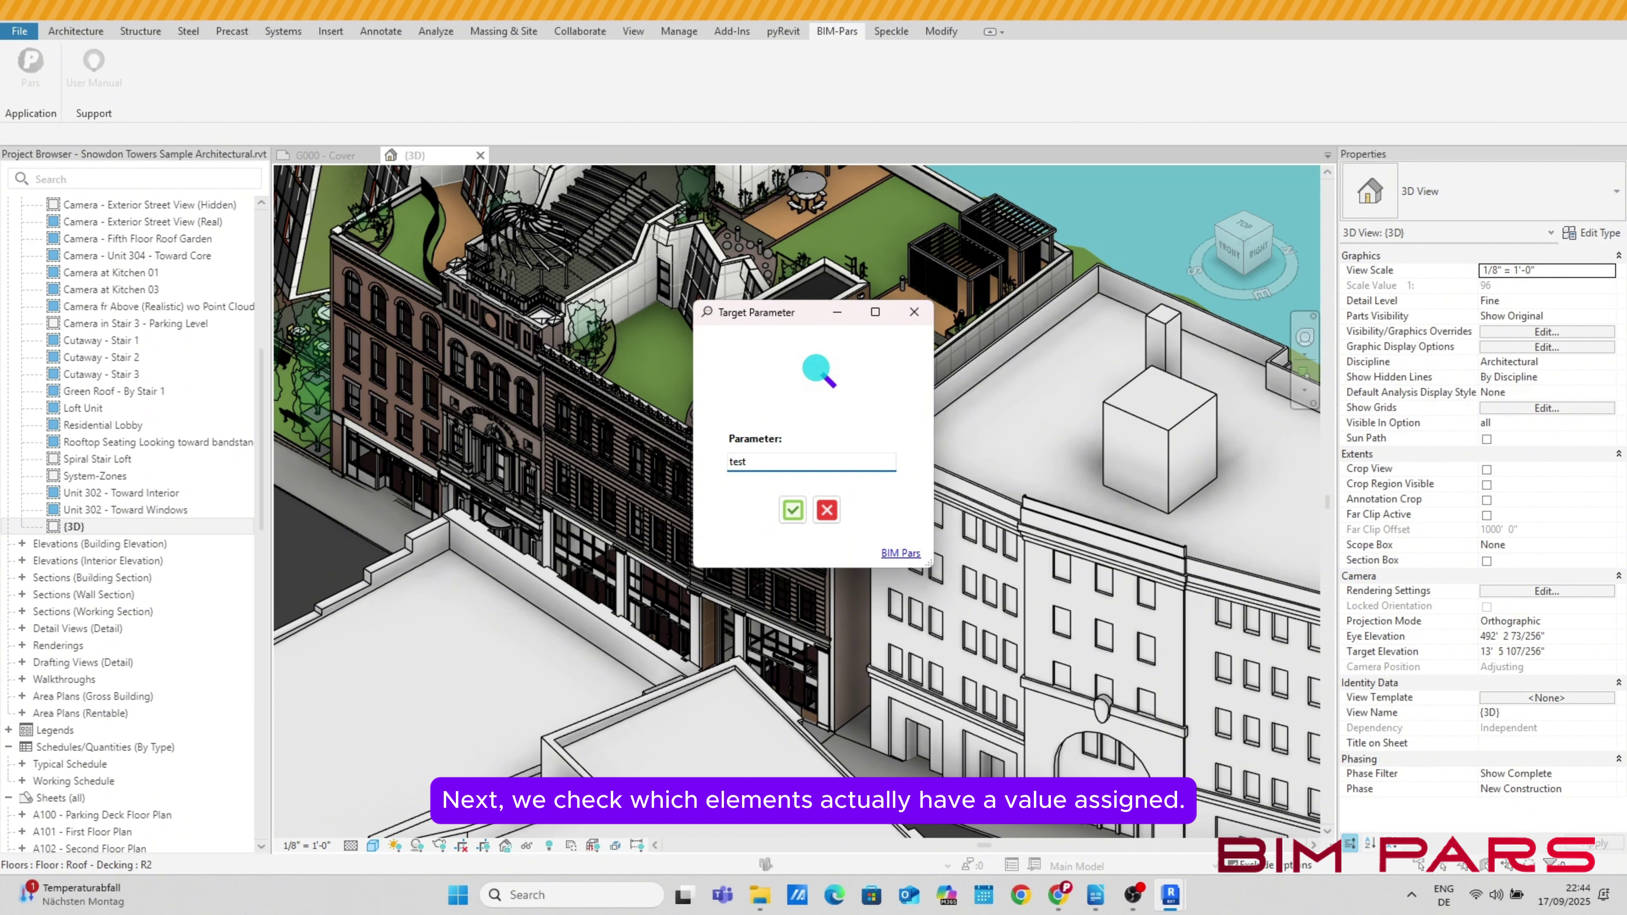
type("_b")
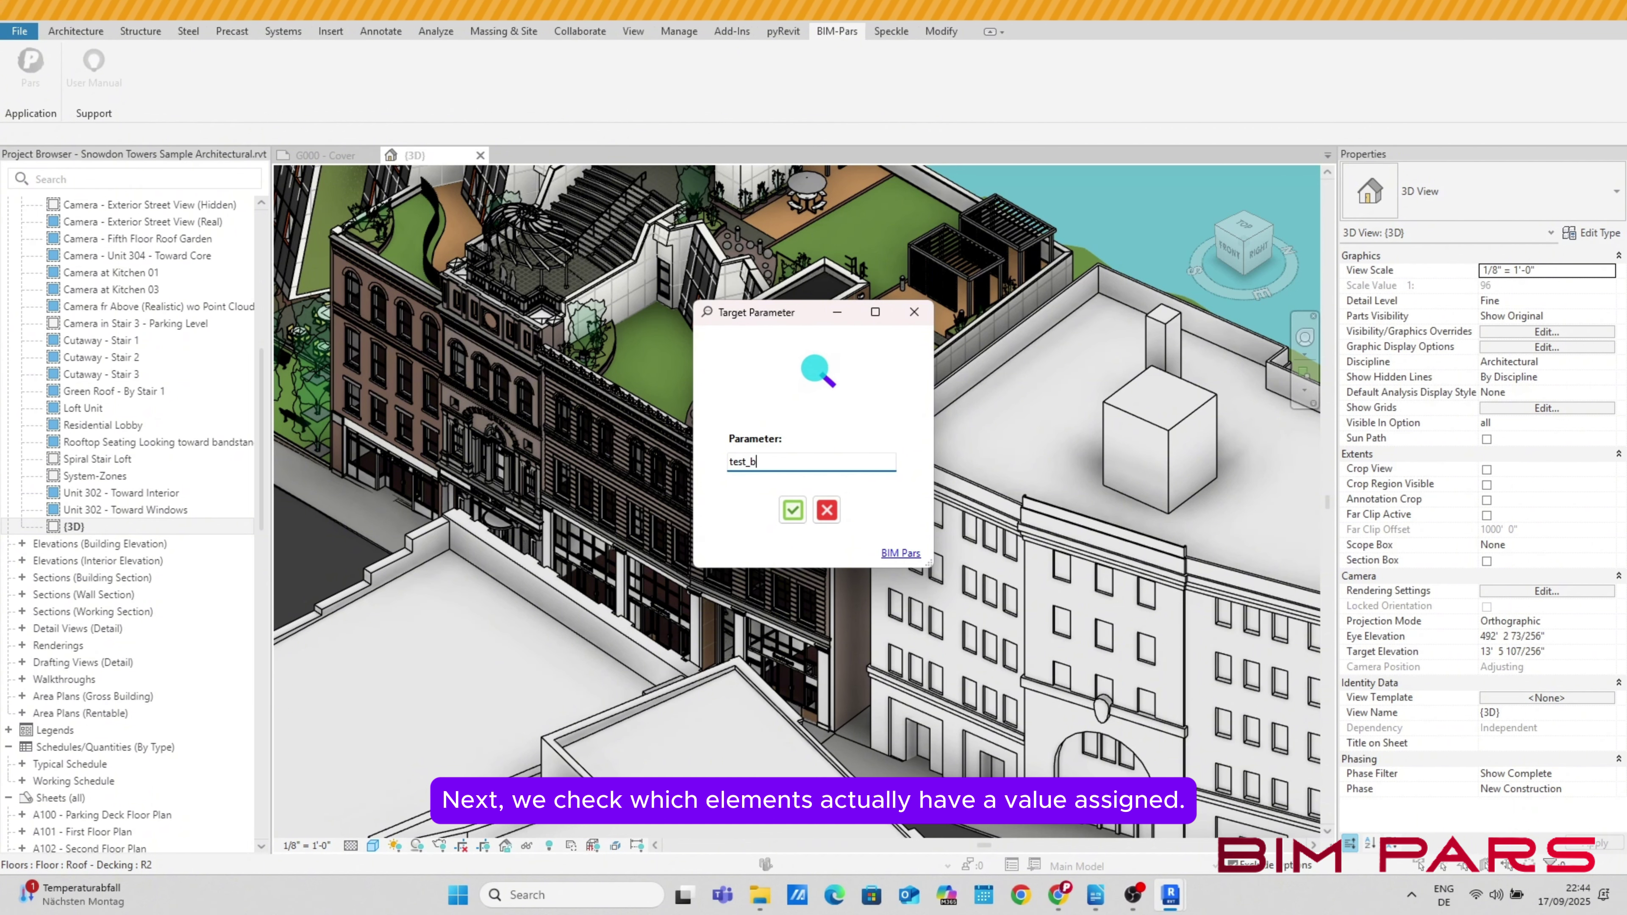
left_click(792, 510)
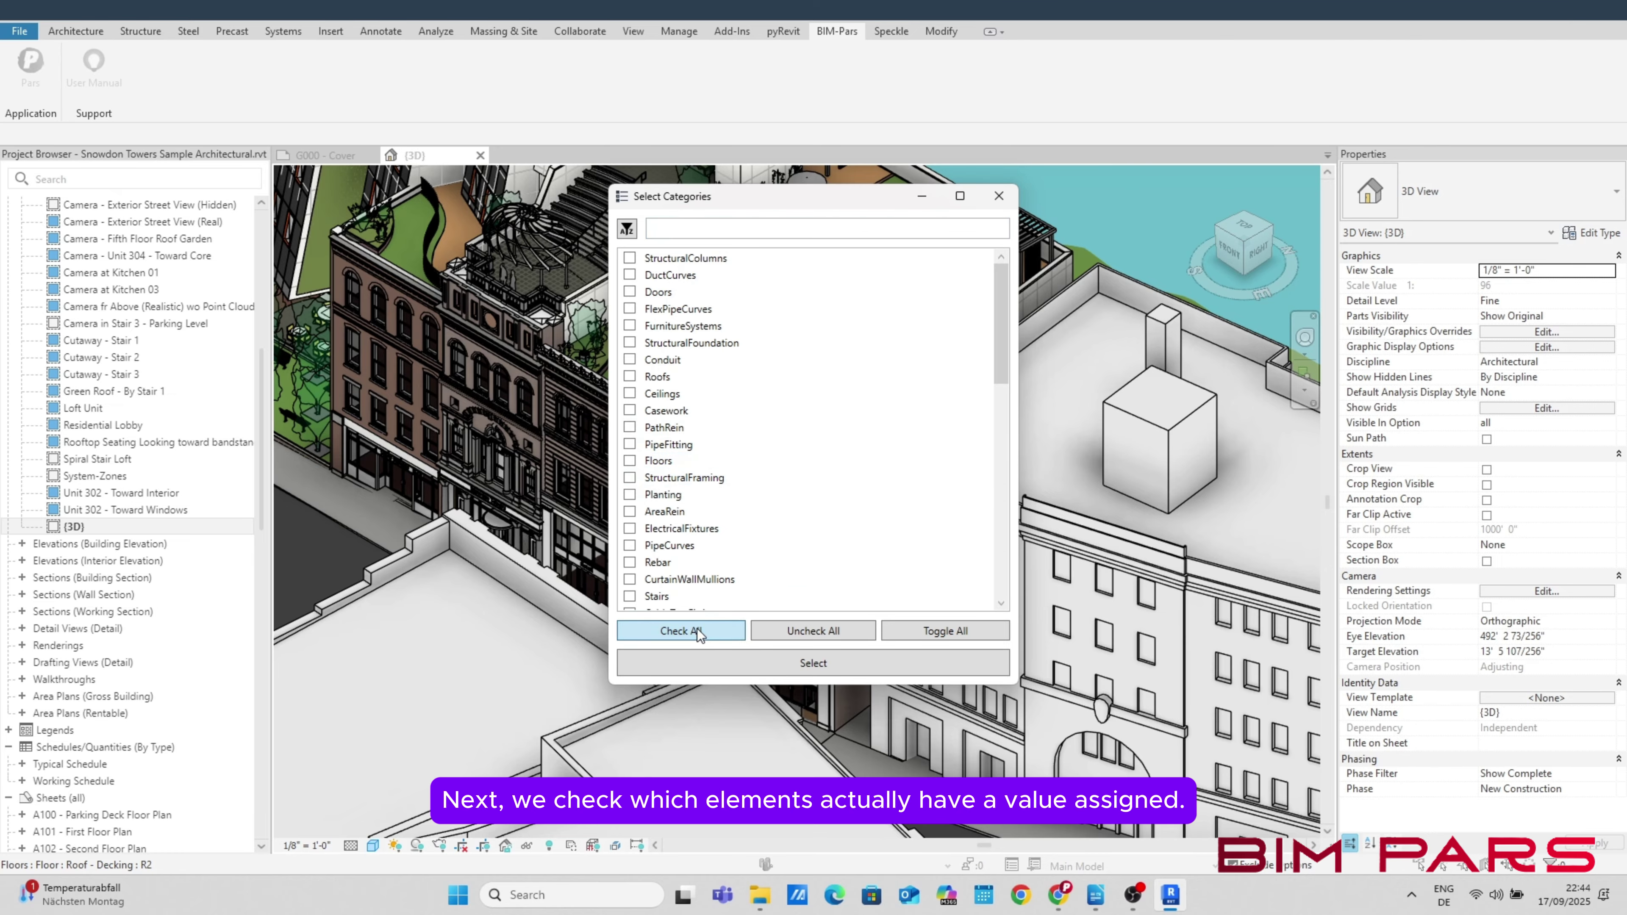
left_click(683, 633)
left_click(688, 664)
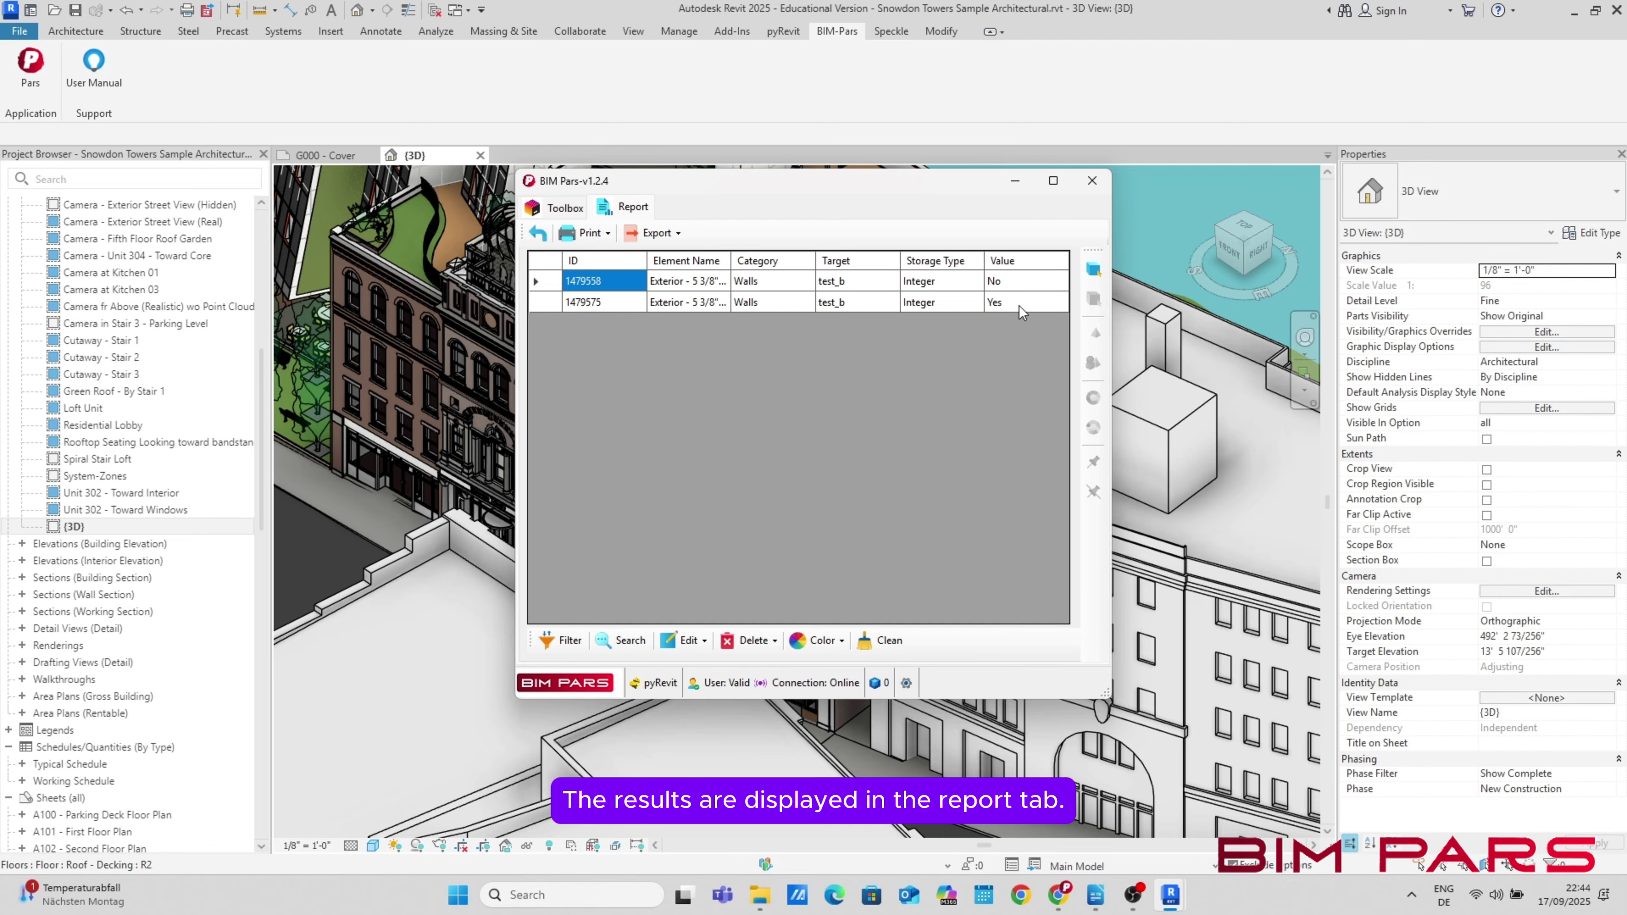
Leave the report and start Check Existence of Parameters Values with the option Only with no value
left_click(538, 232)
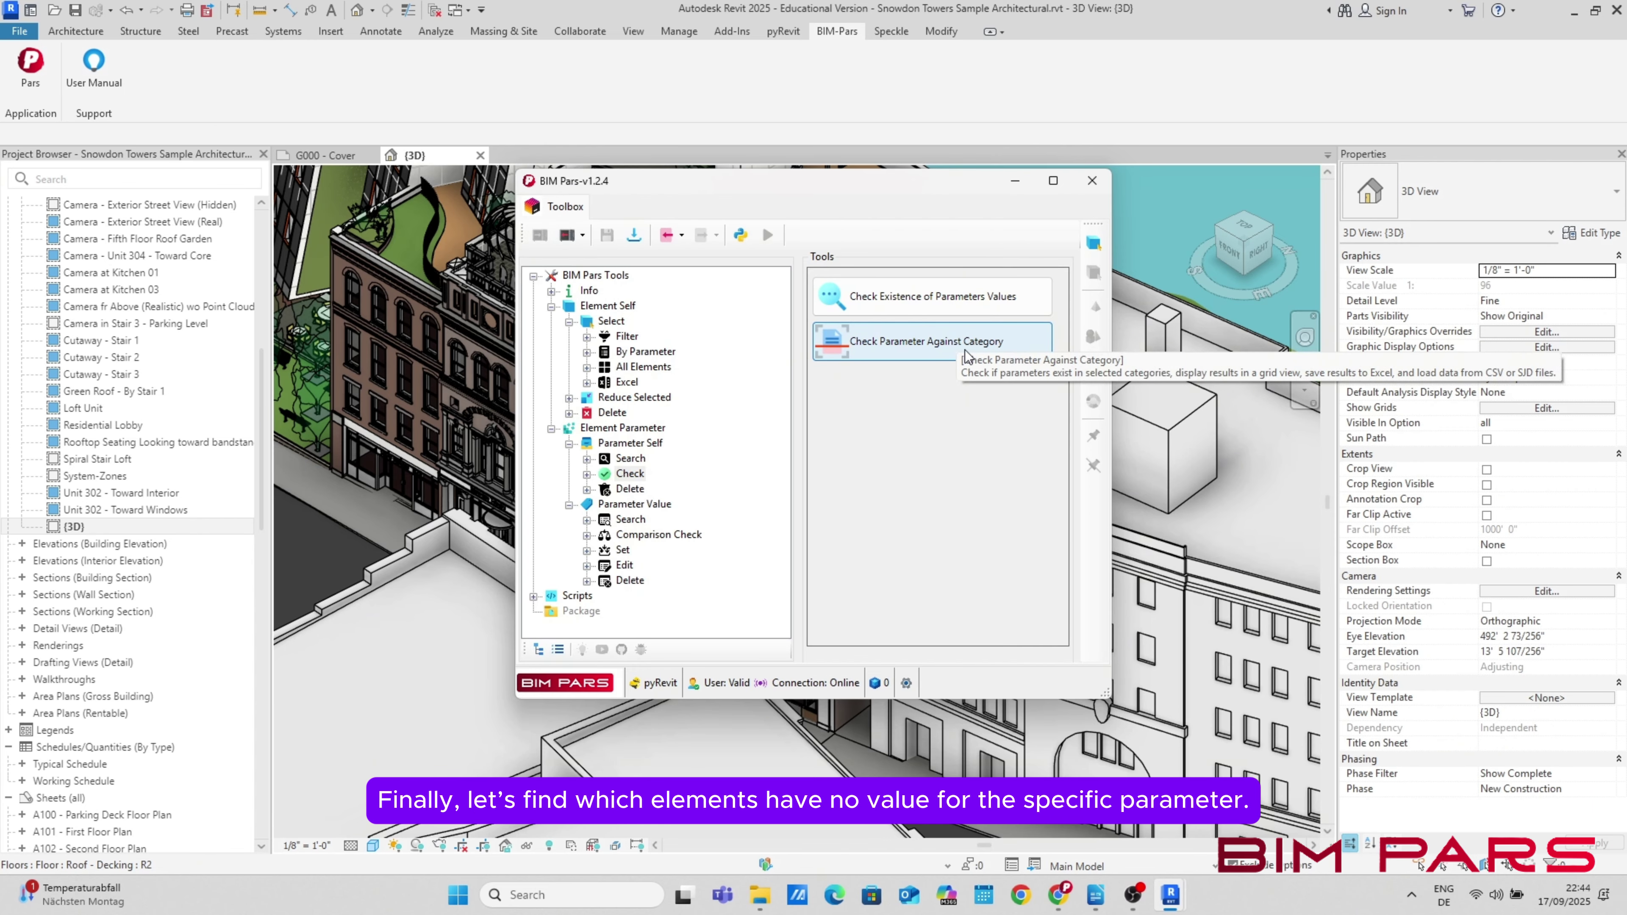
double_click(929, 305)
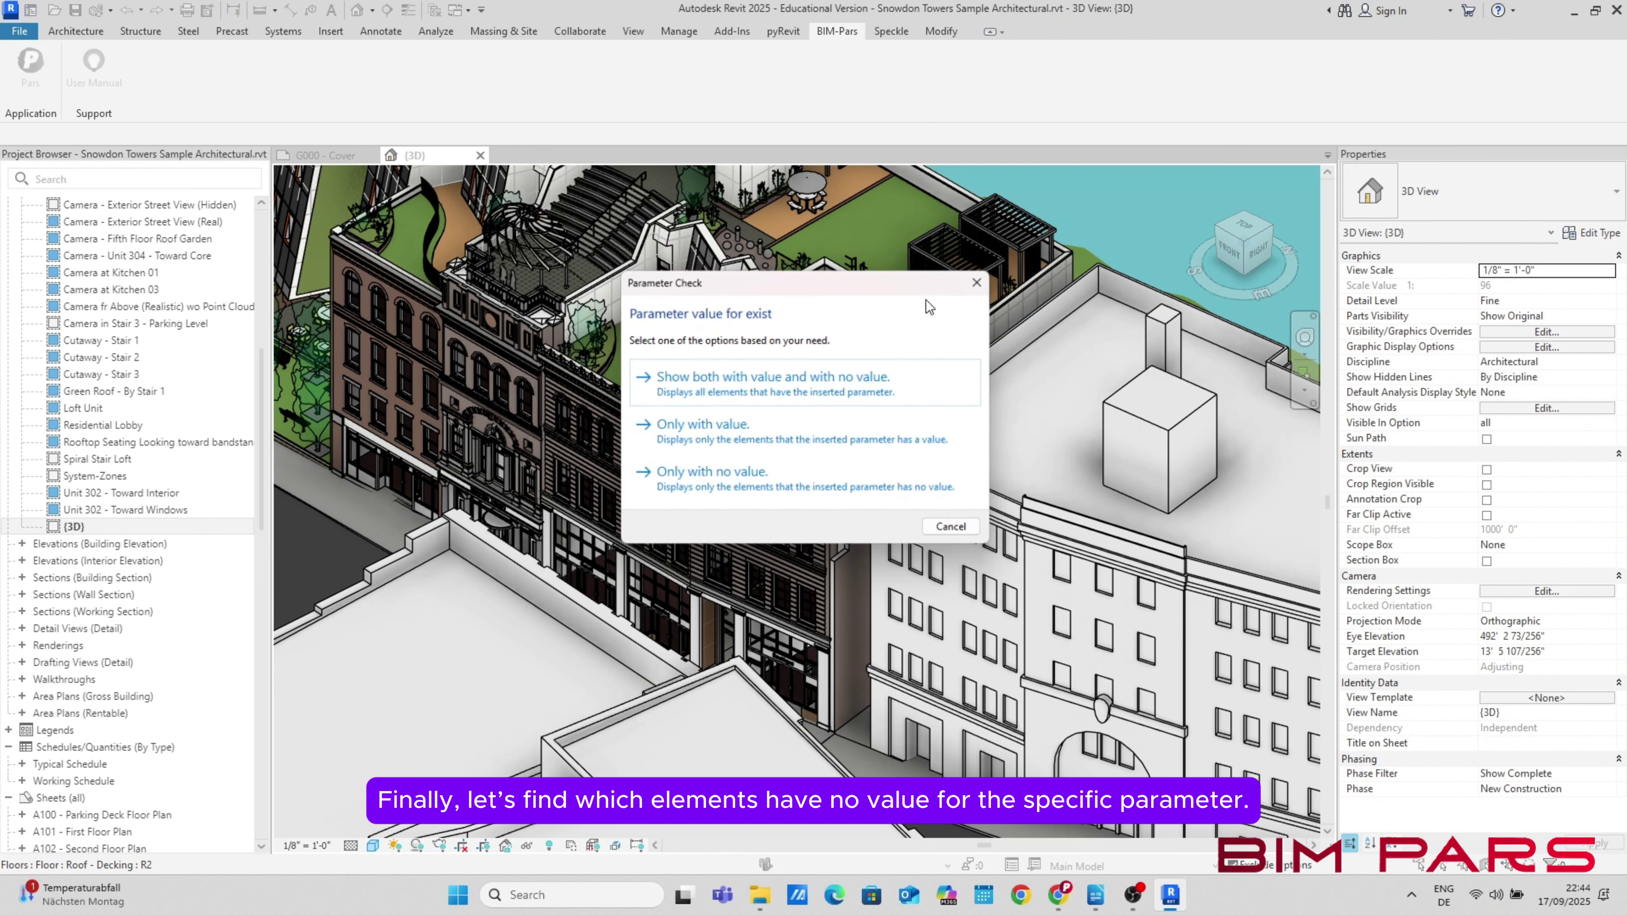
left_click(753, 495)
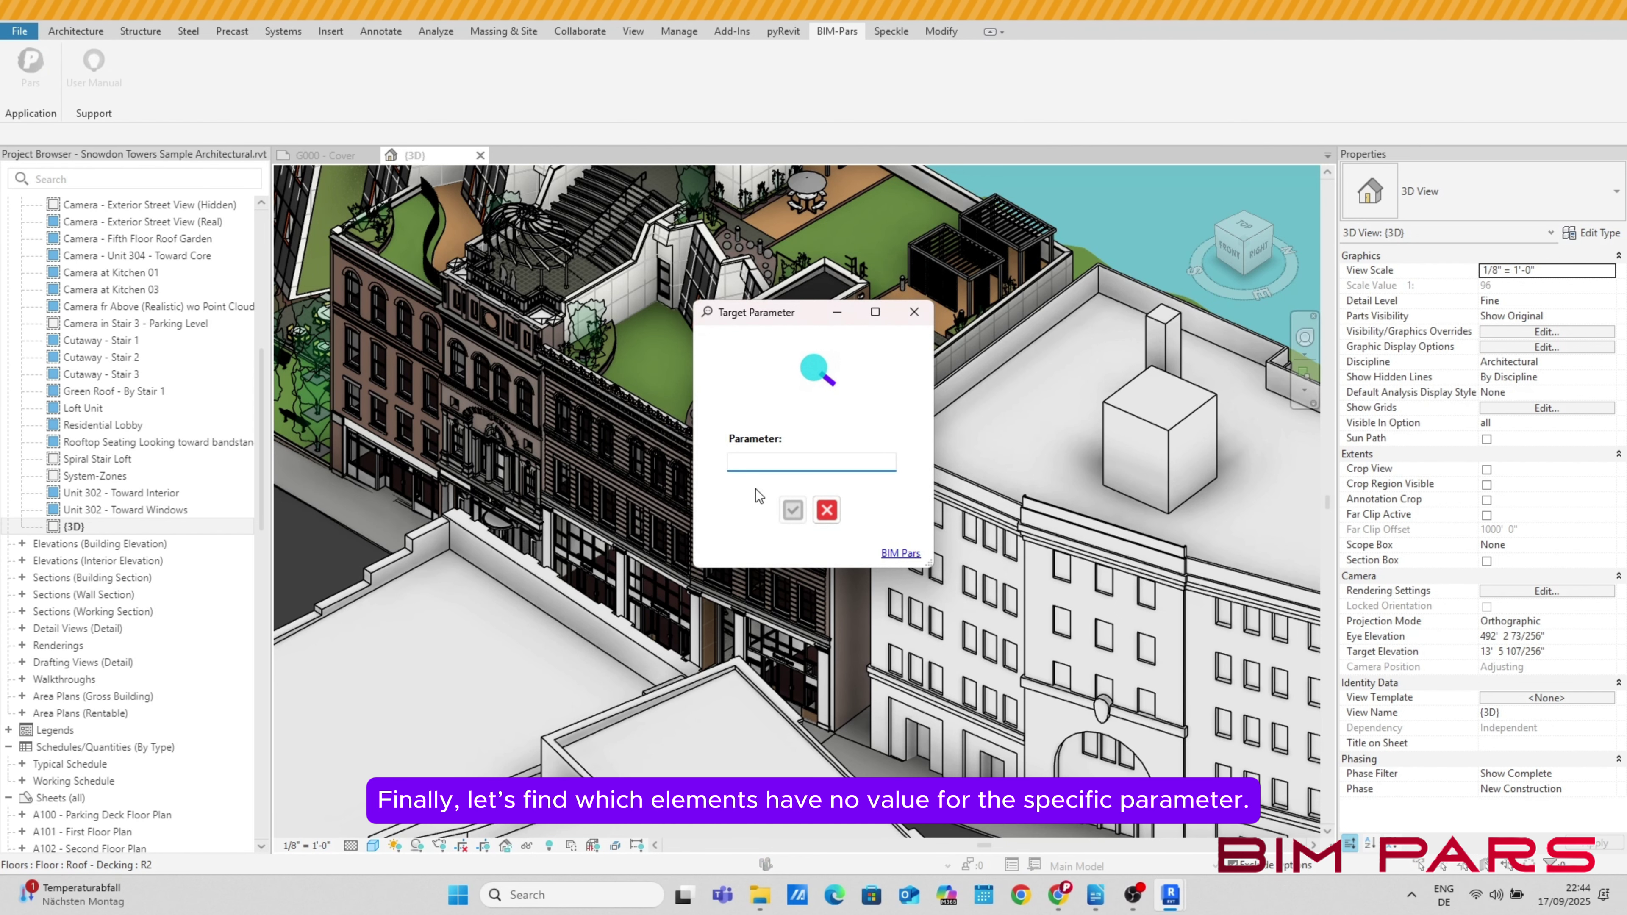
Run the Only with no value check for the target parameter test_b on all categories
type("test")
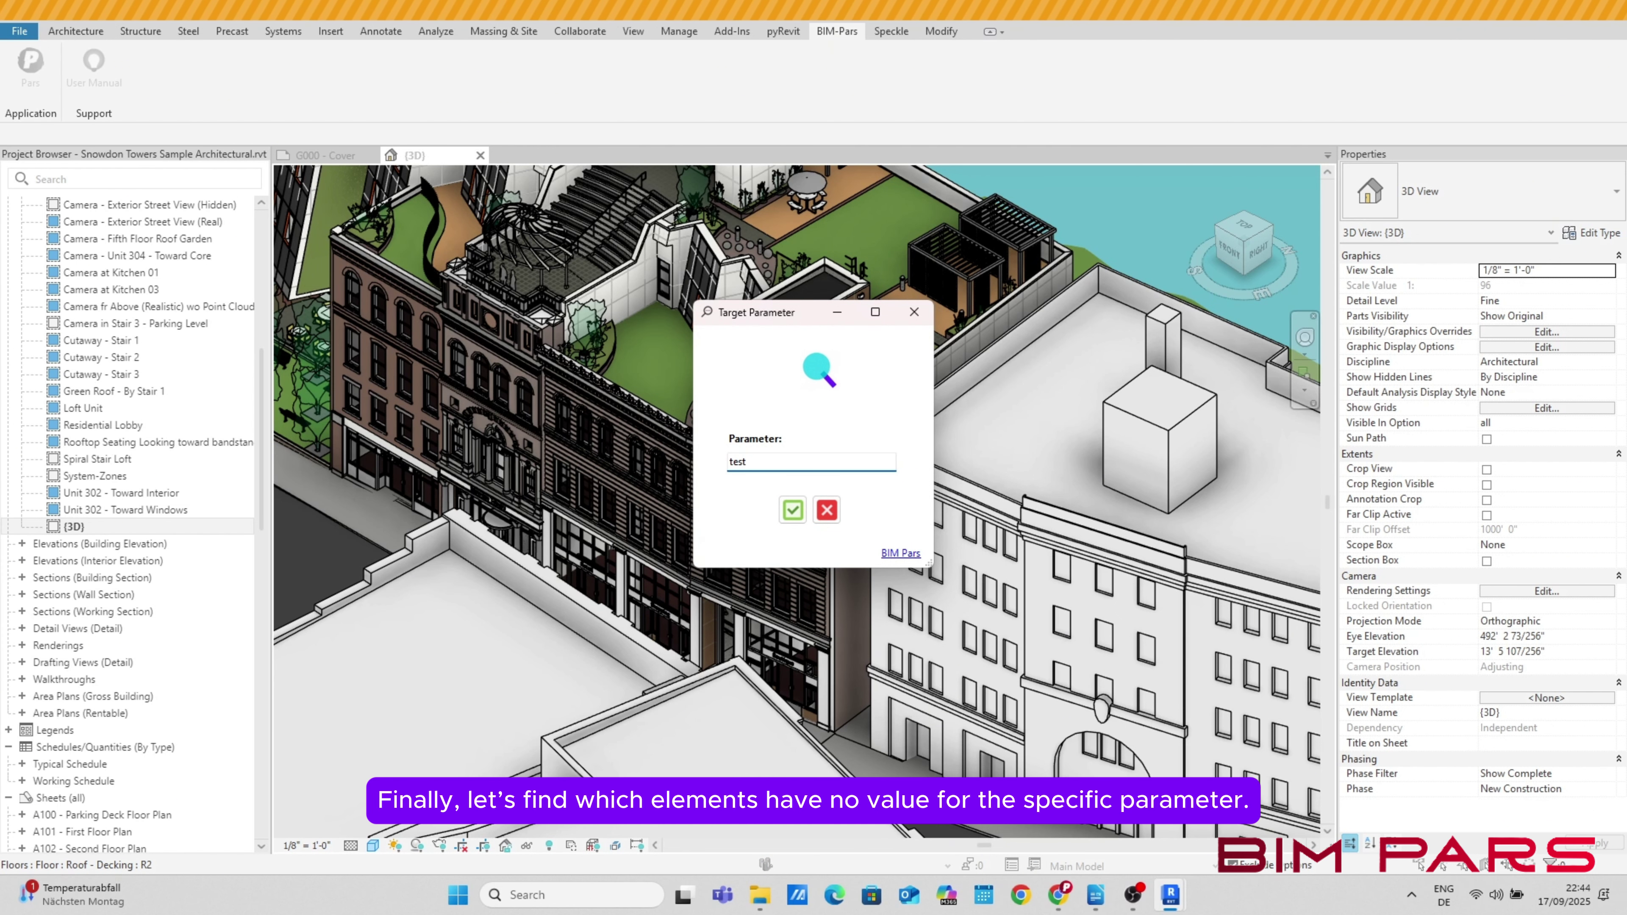
type("_b")
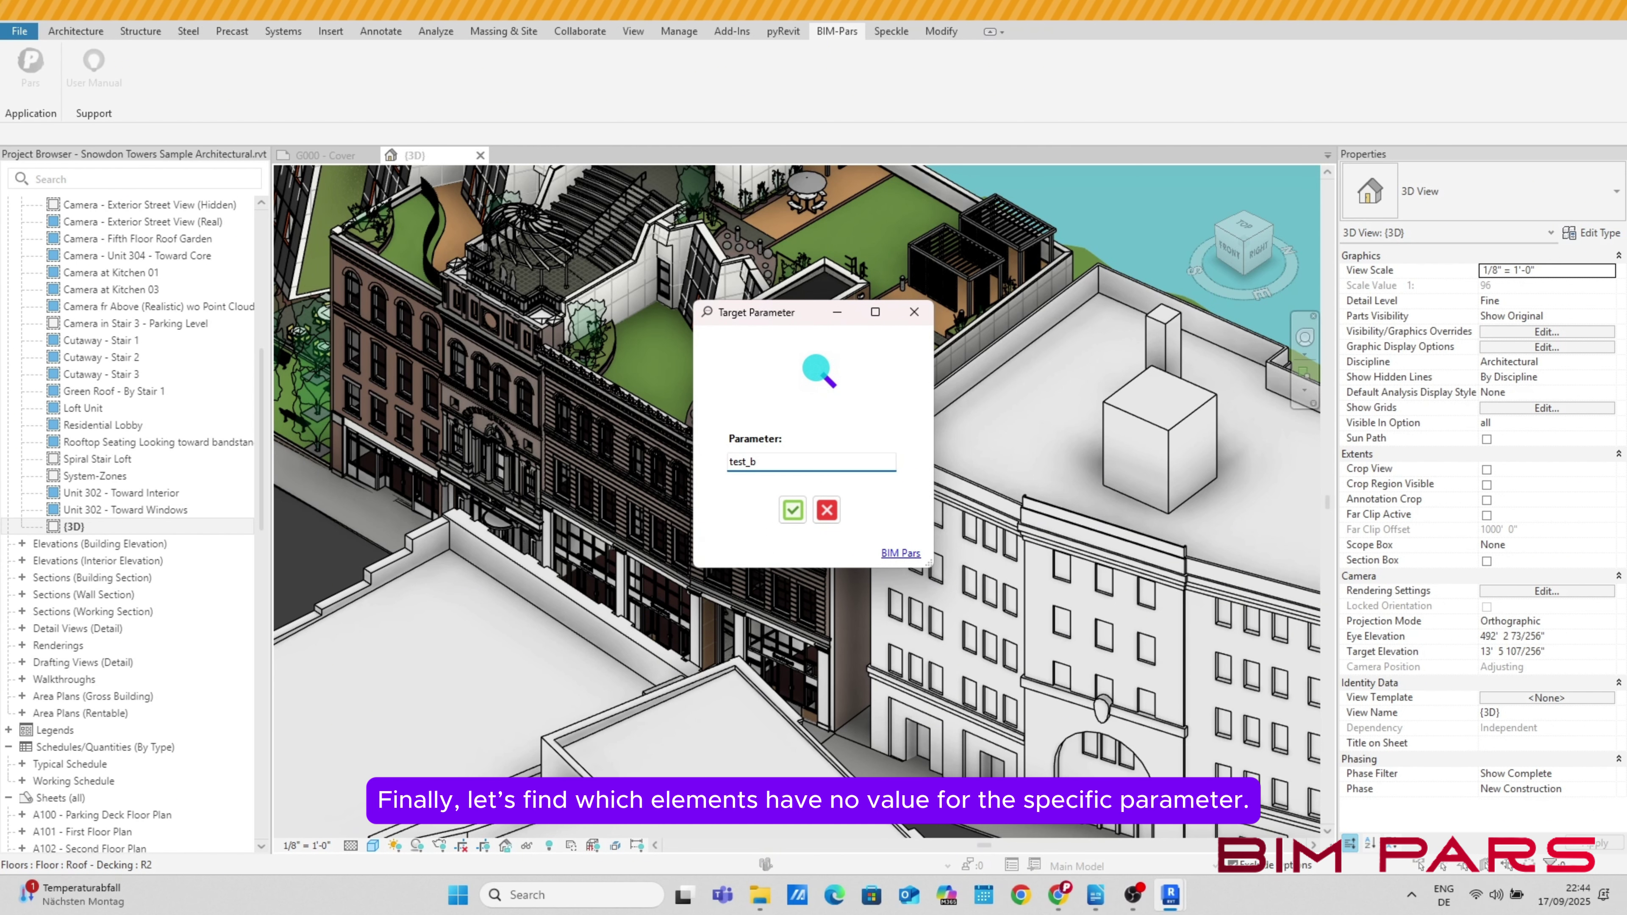
left_click(793, 510)
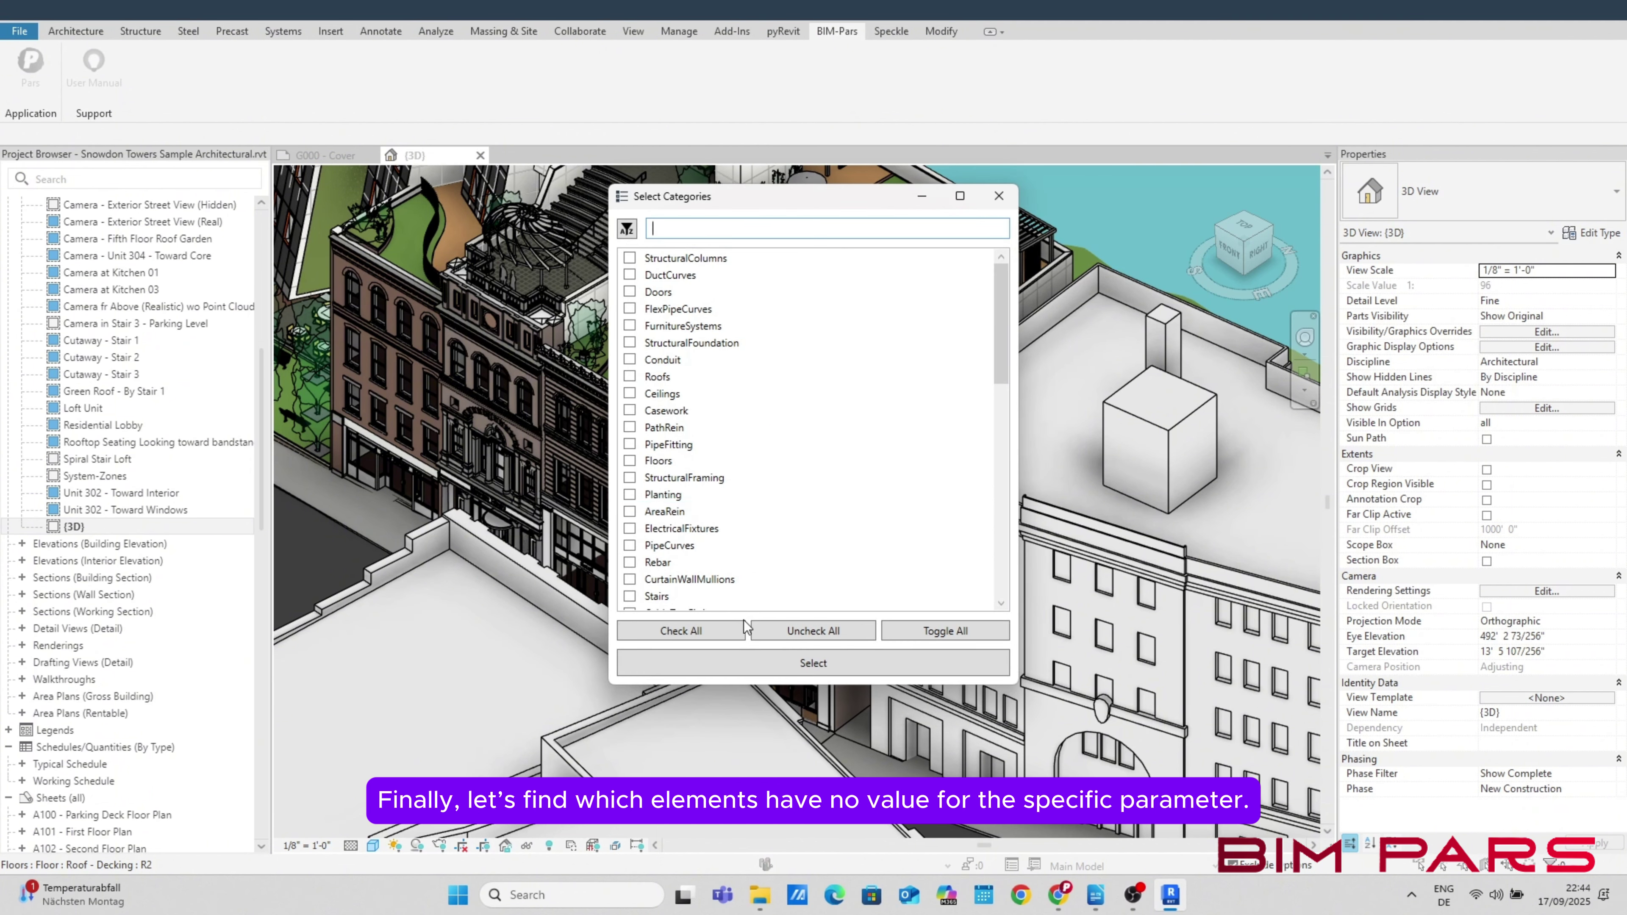
left_click(683, 634)
left_click(677, 664)
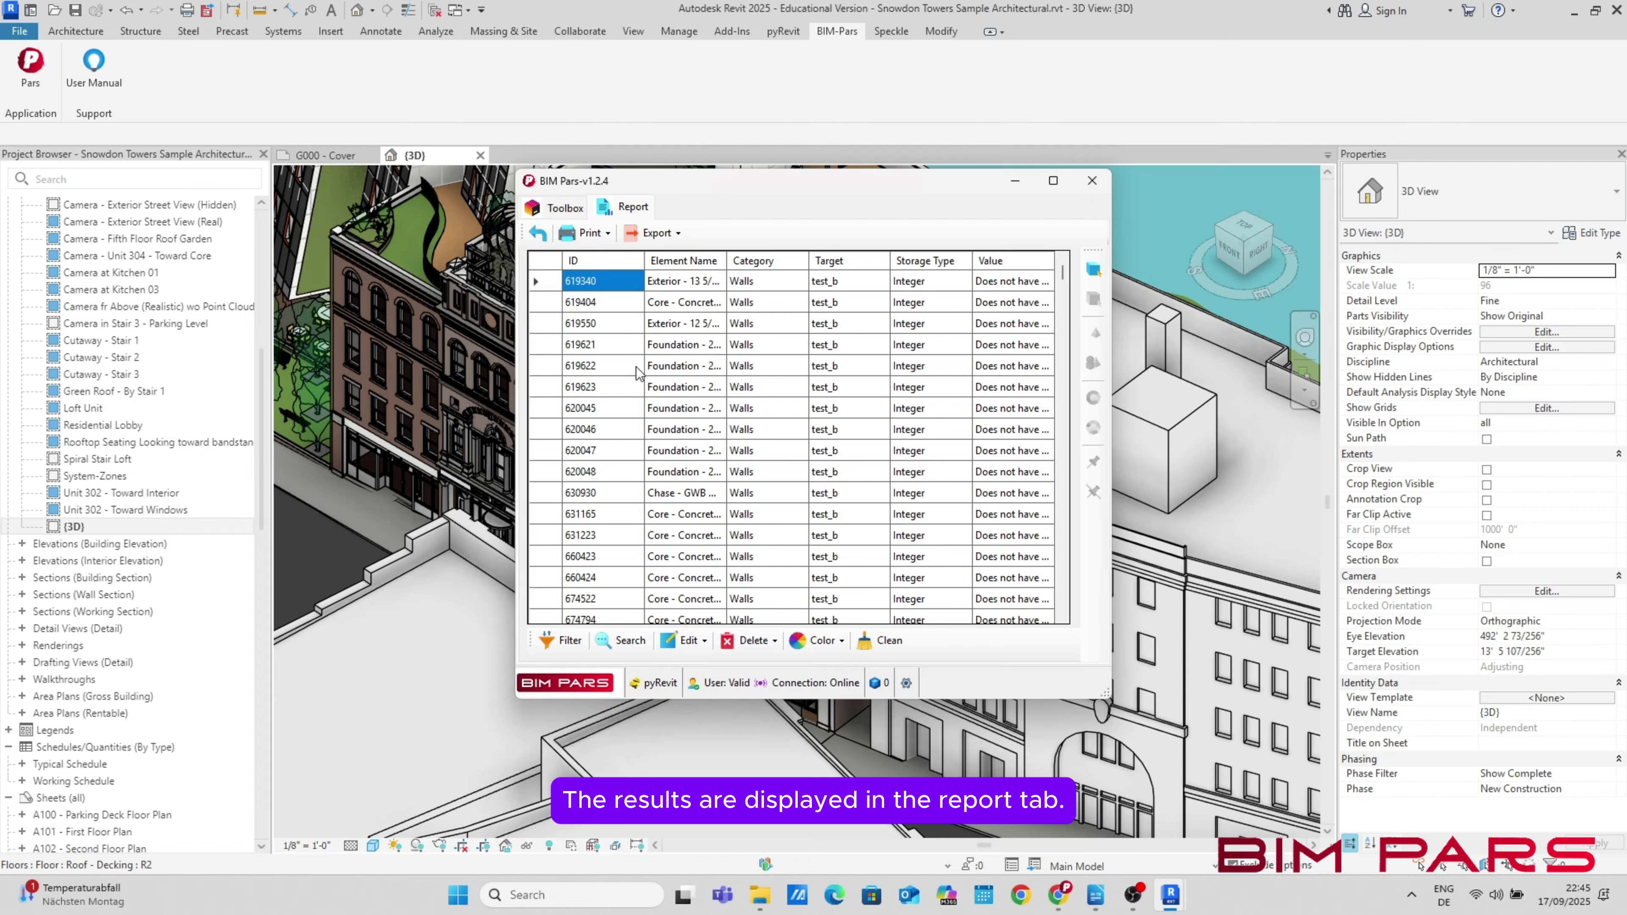
Examine the report's filter entries grouped by Value and close the filter without applying it
left_click(584, 641)
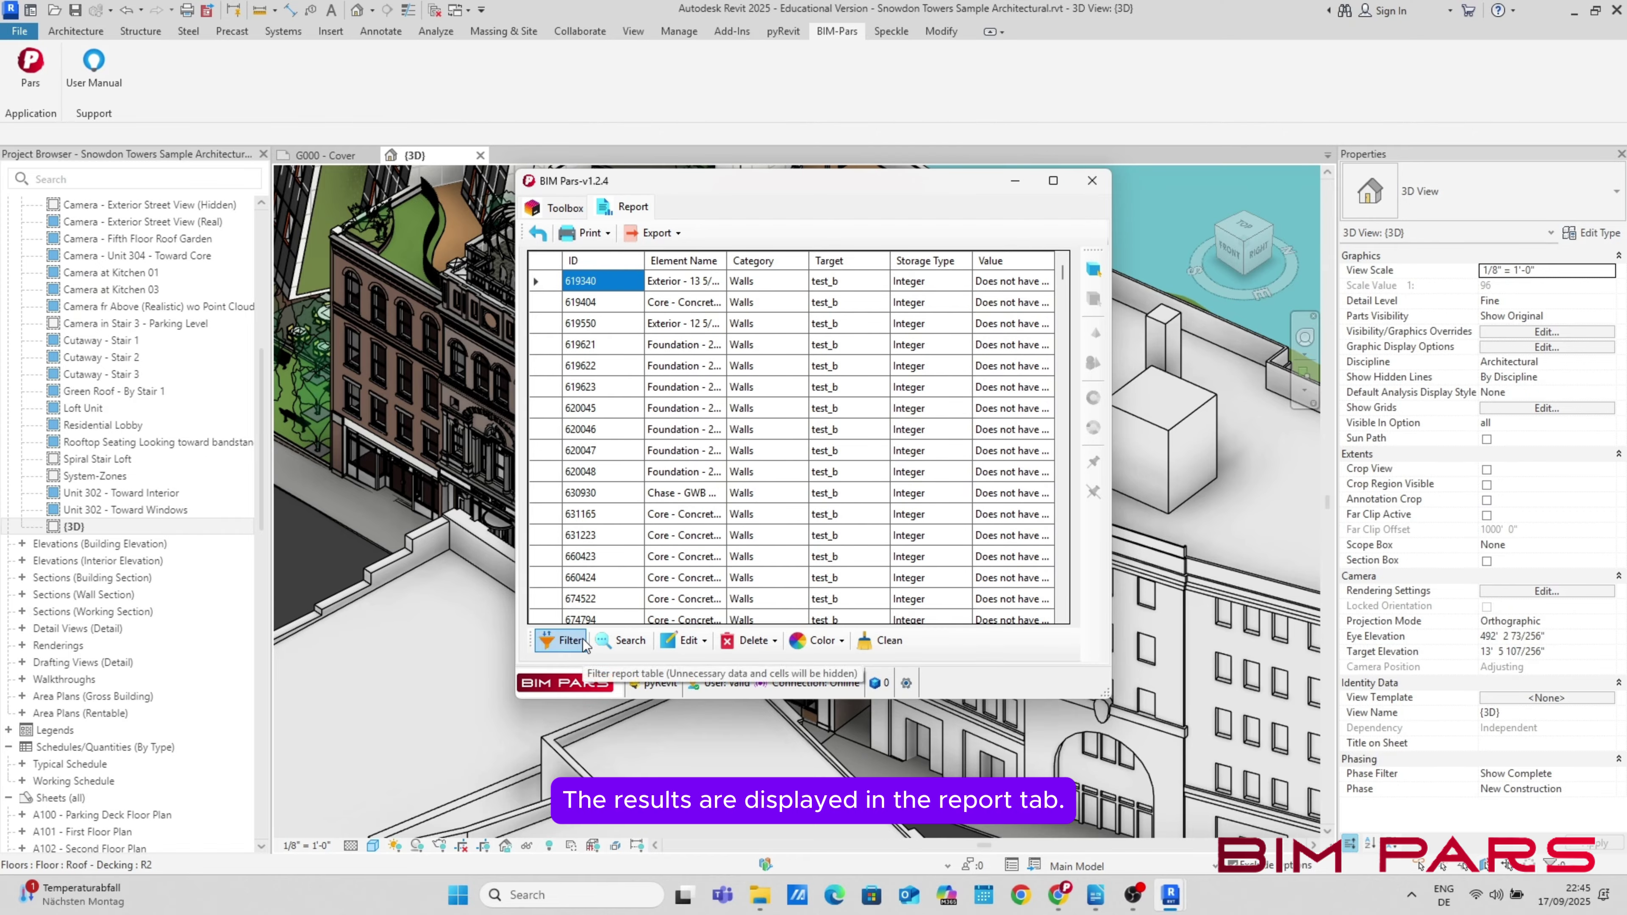
left_click(734, 258)
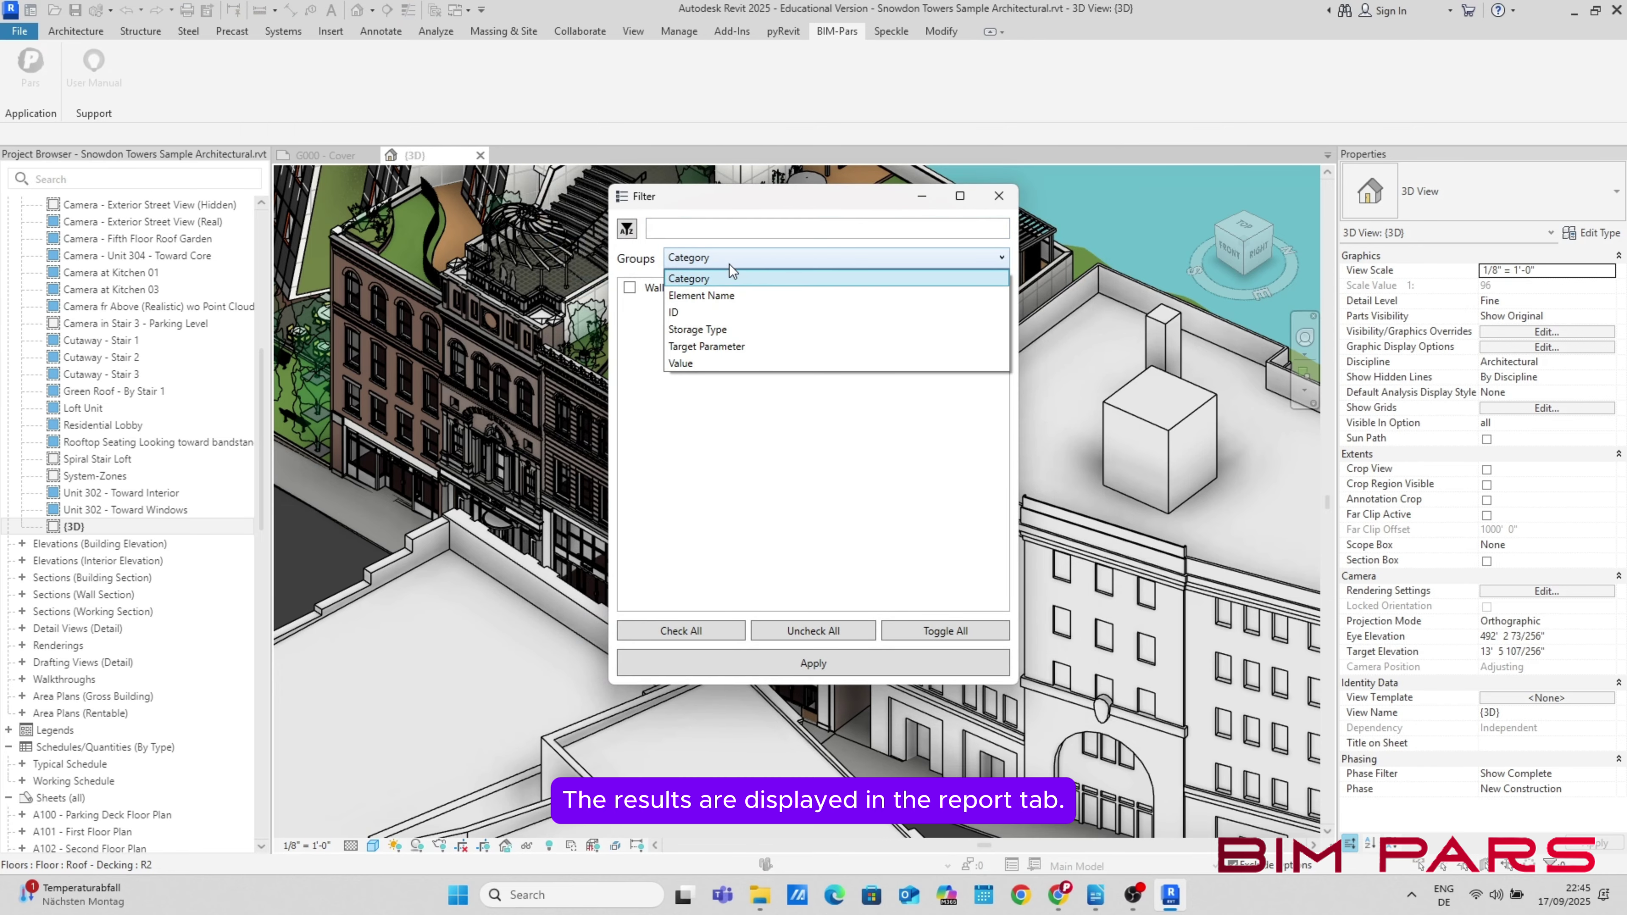
left_click(701, 366)
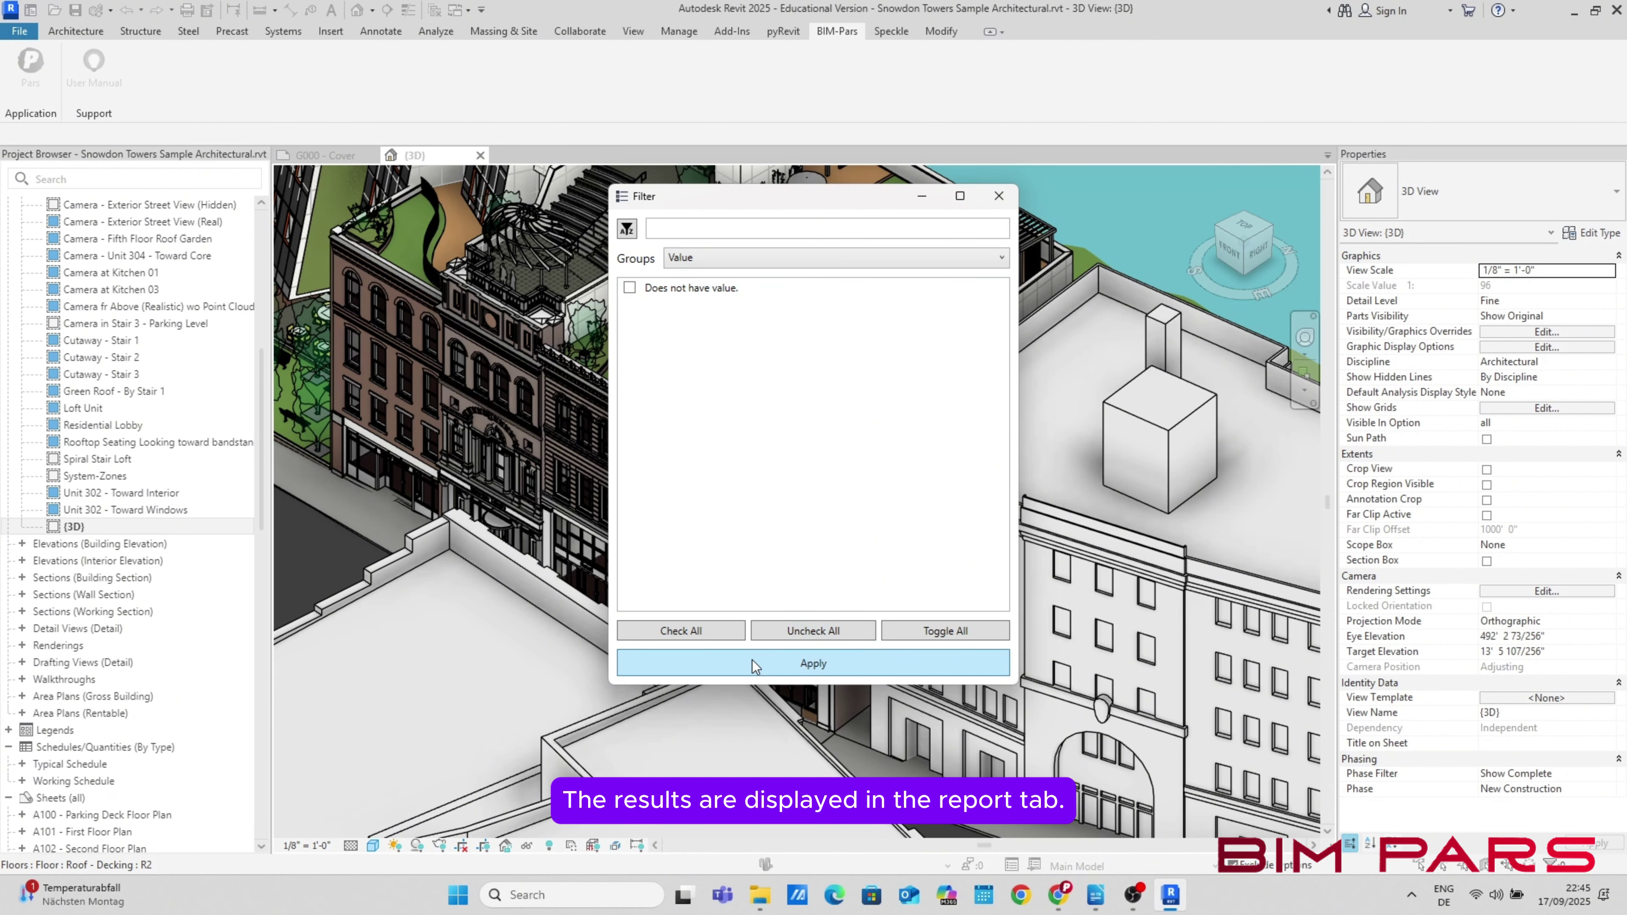
left_click(999, 195)
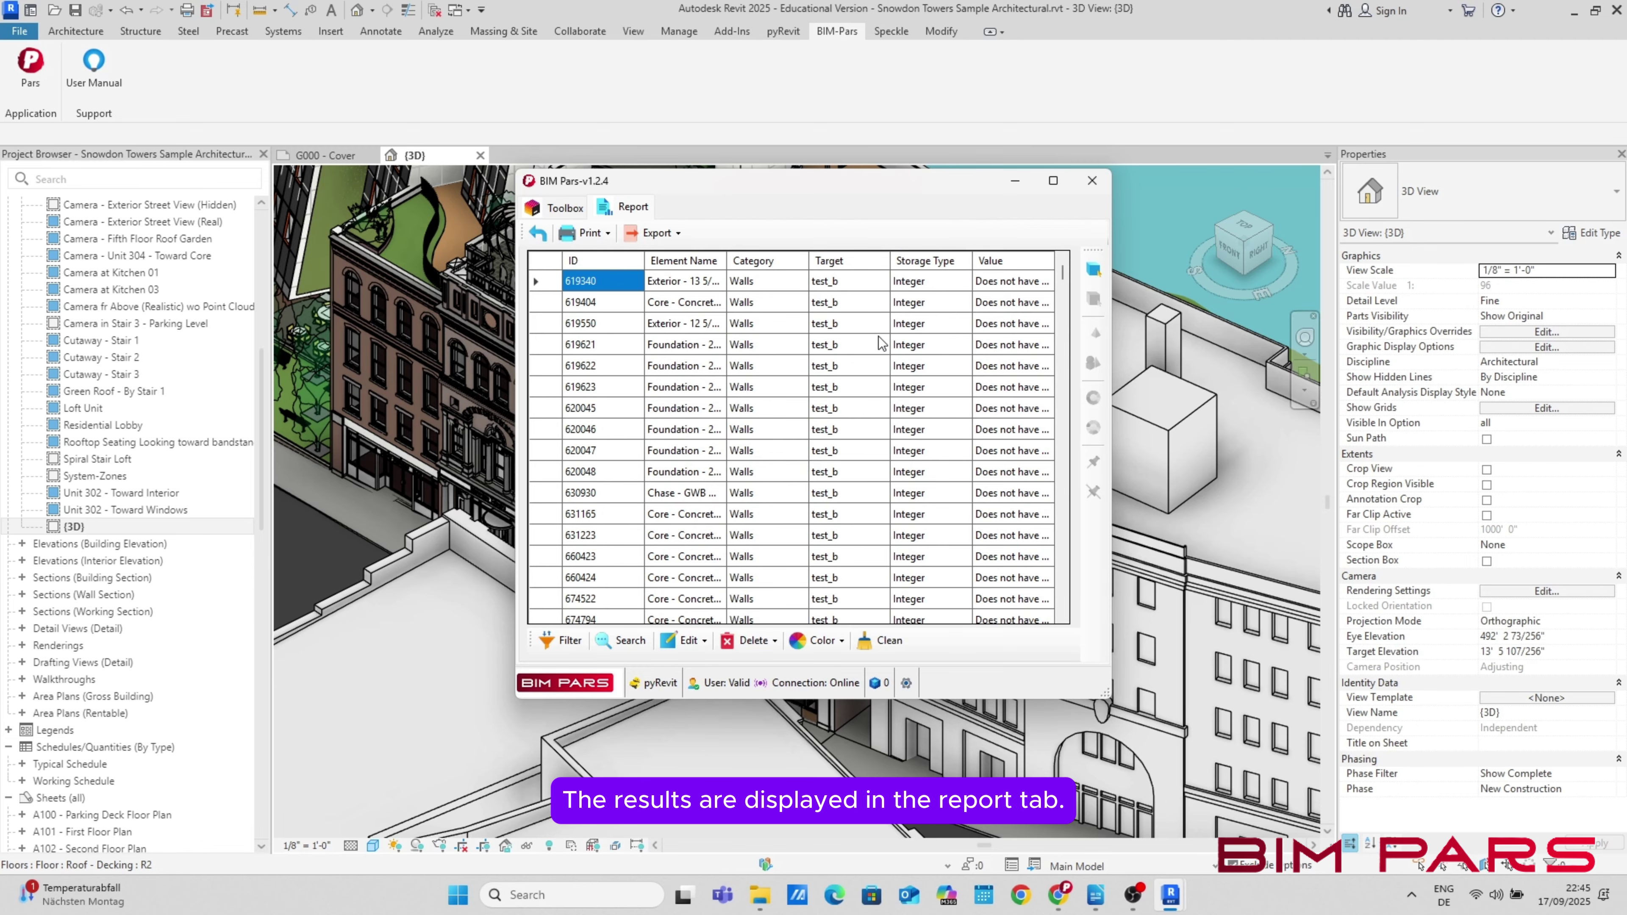
Search the test_b report for Yes and for No, and close the BIM Pars window
left_click(644, 643)
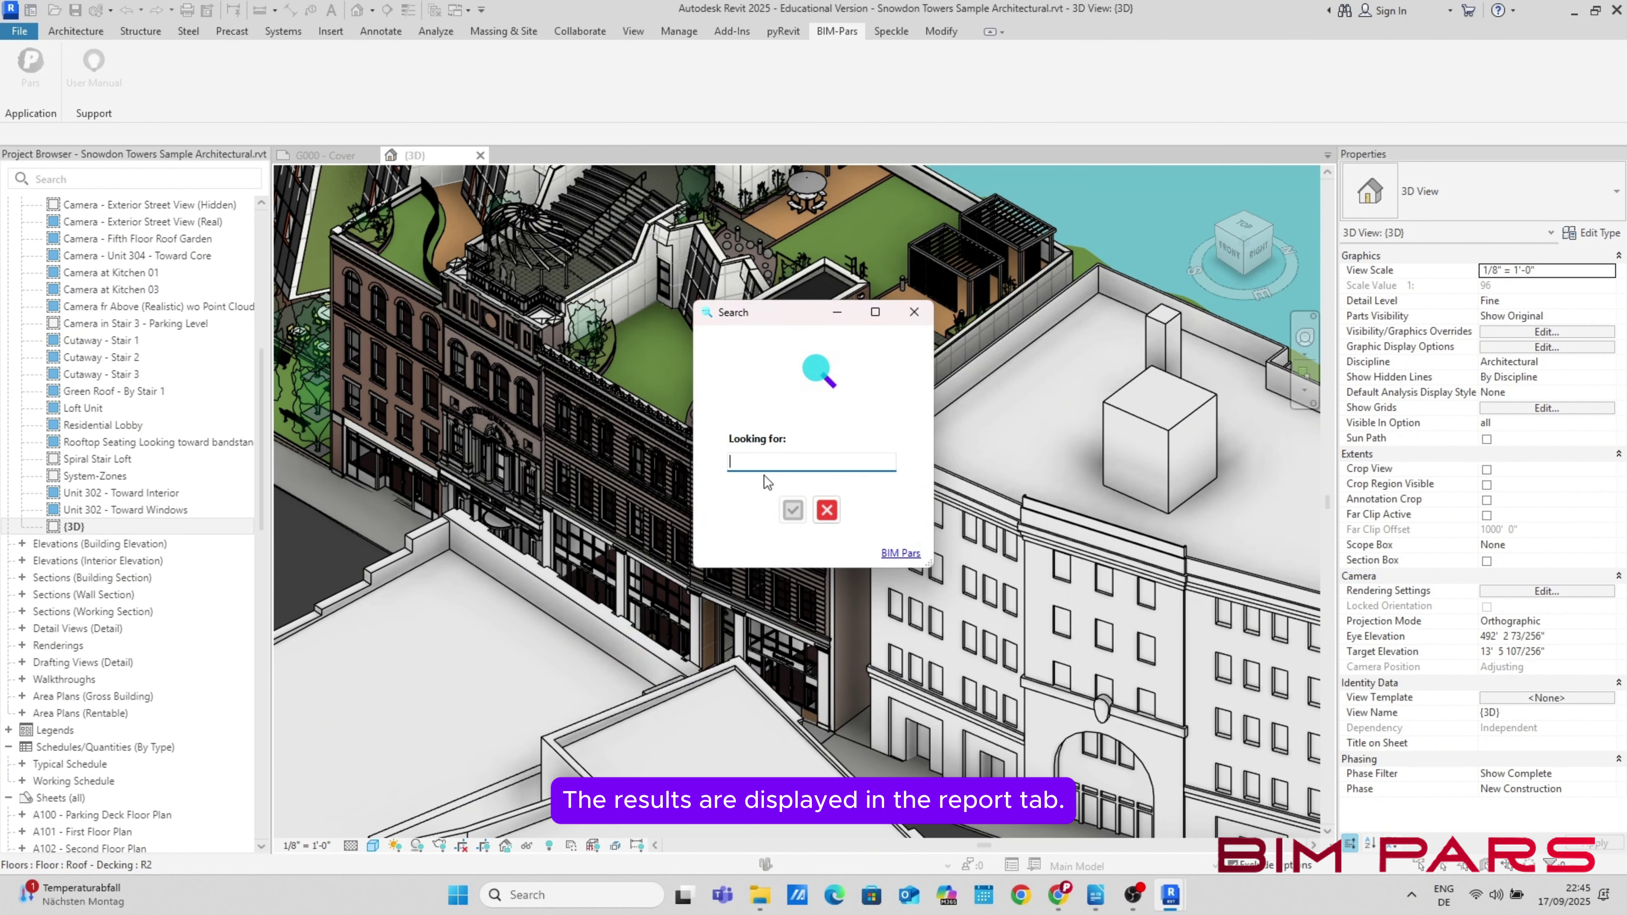
type("Yes")
left_click(794, 511)
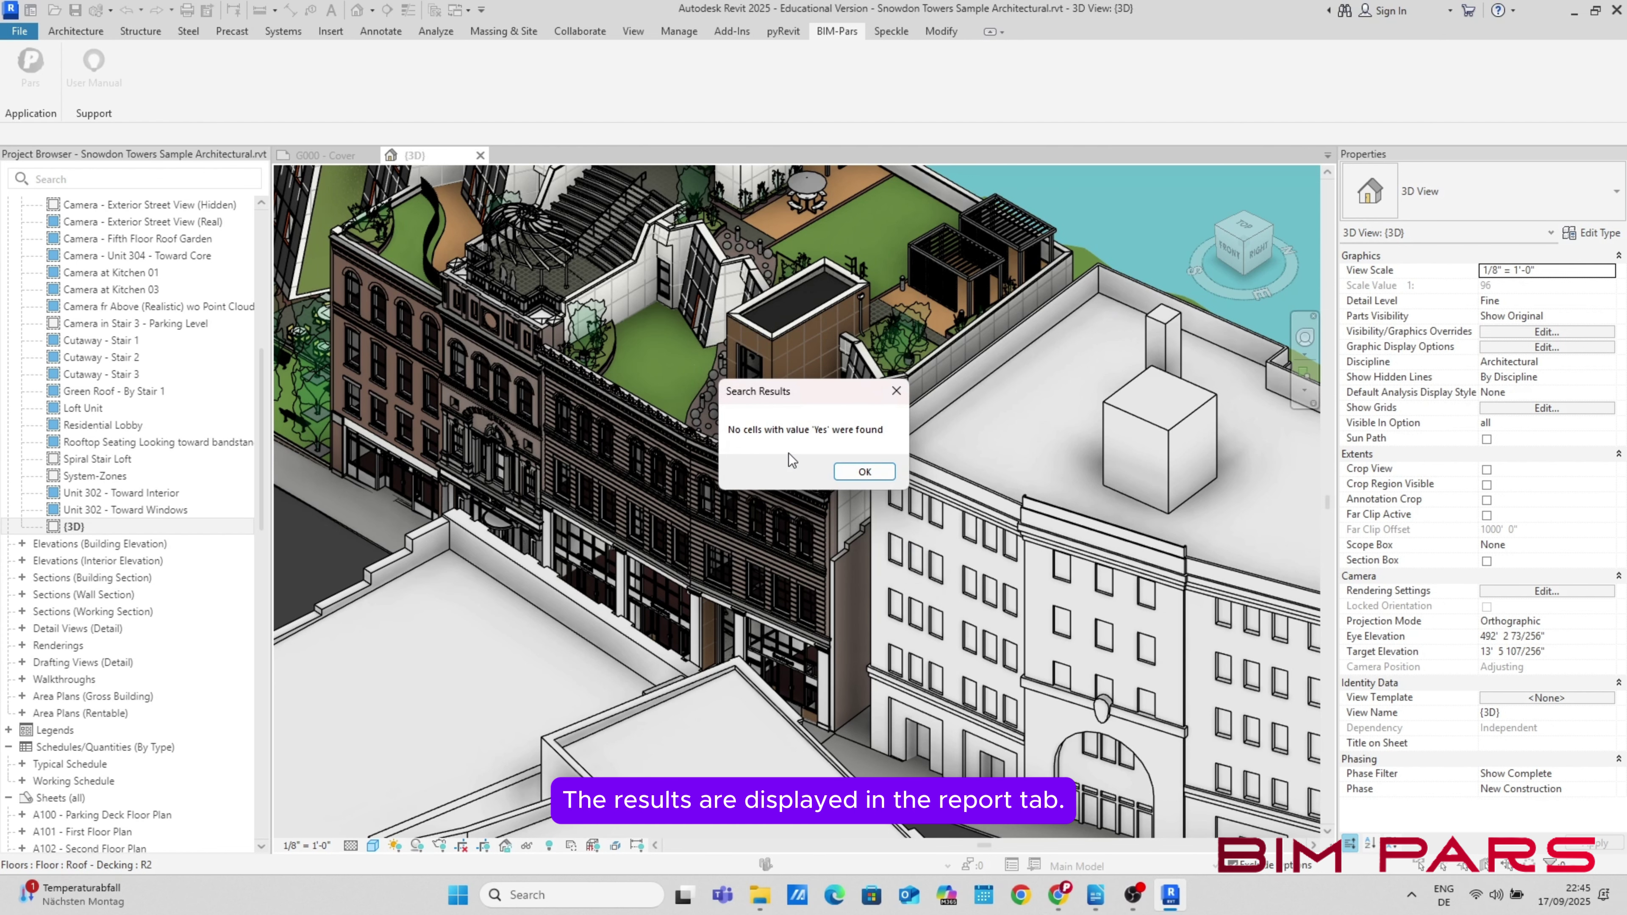
left_click(862, 472)
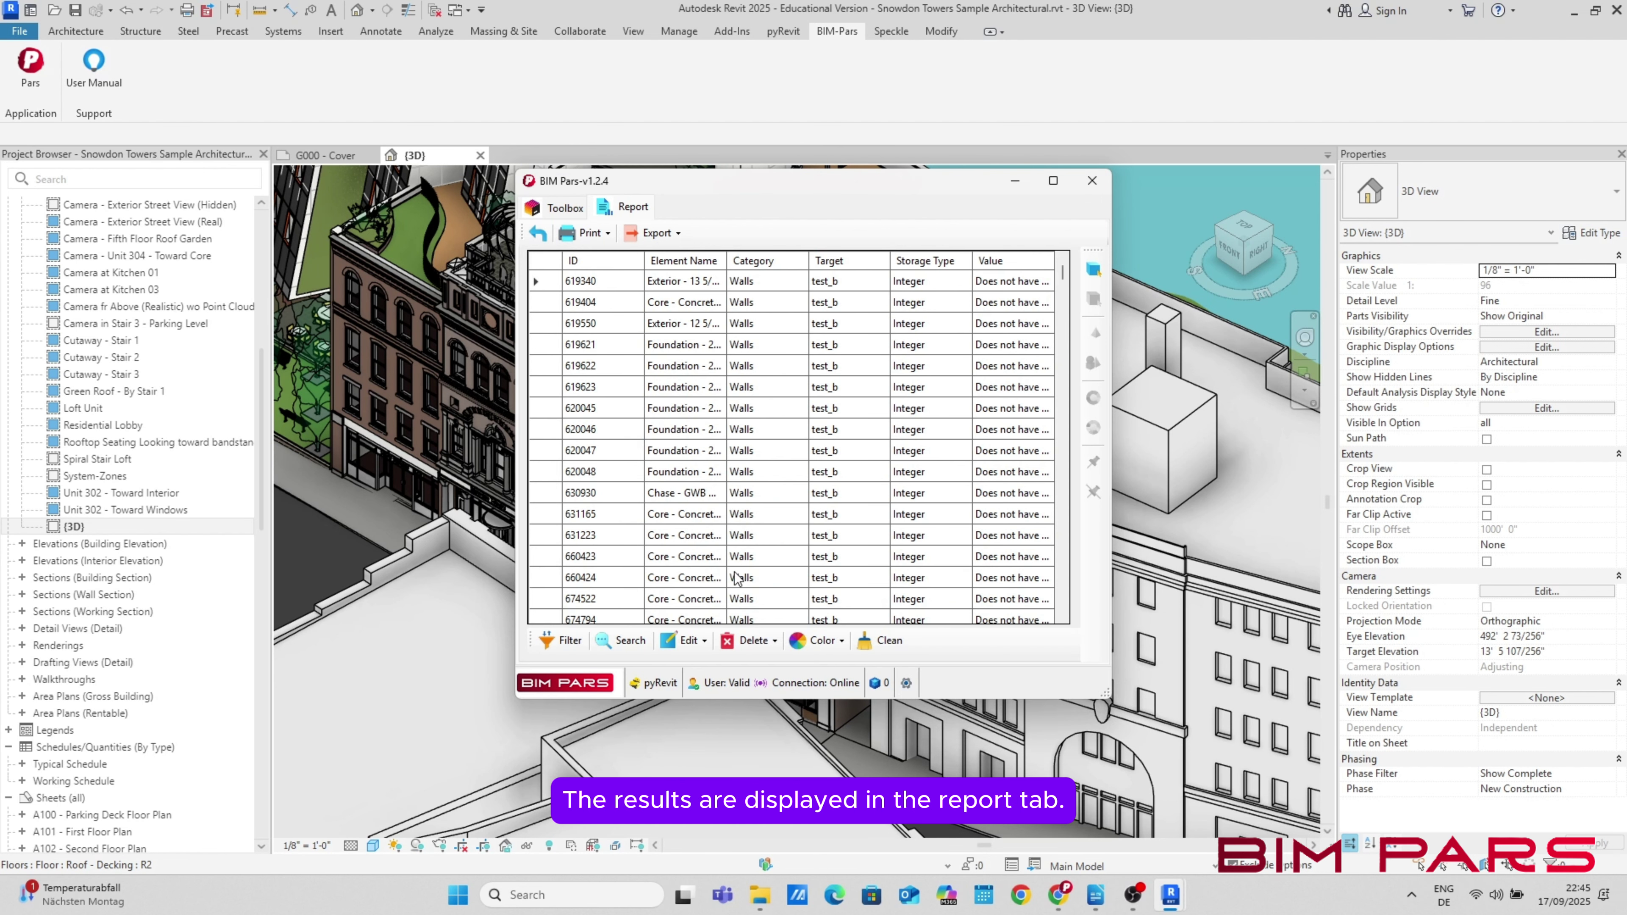
left_click(625, 644)
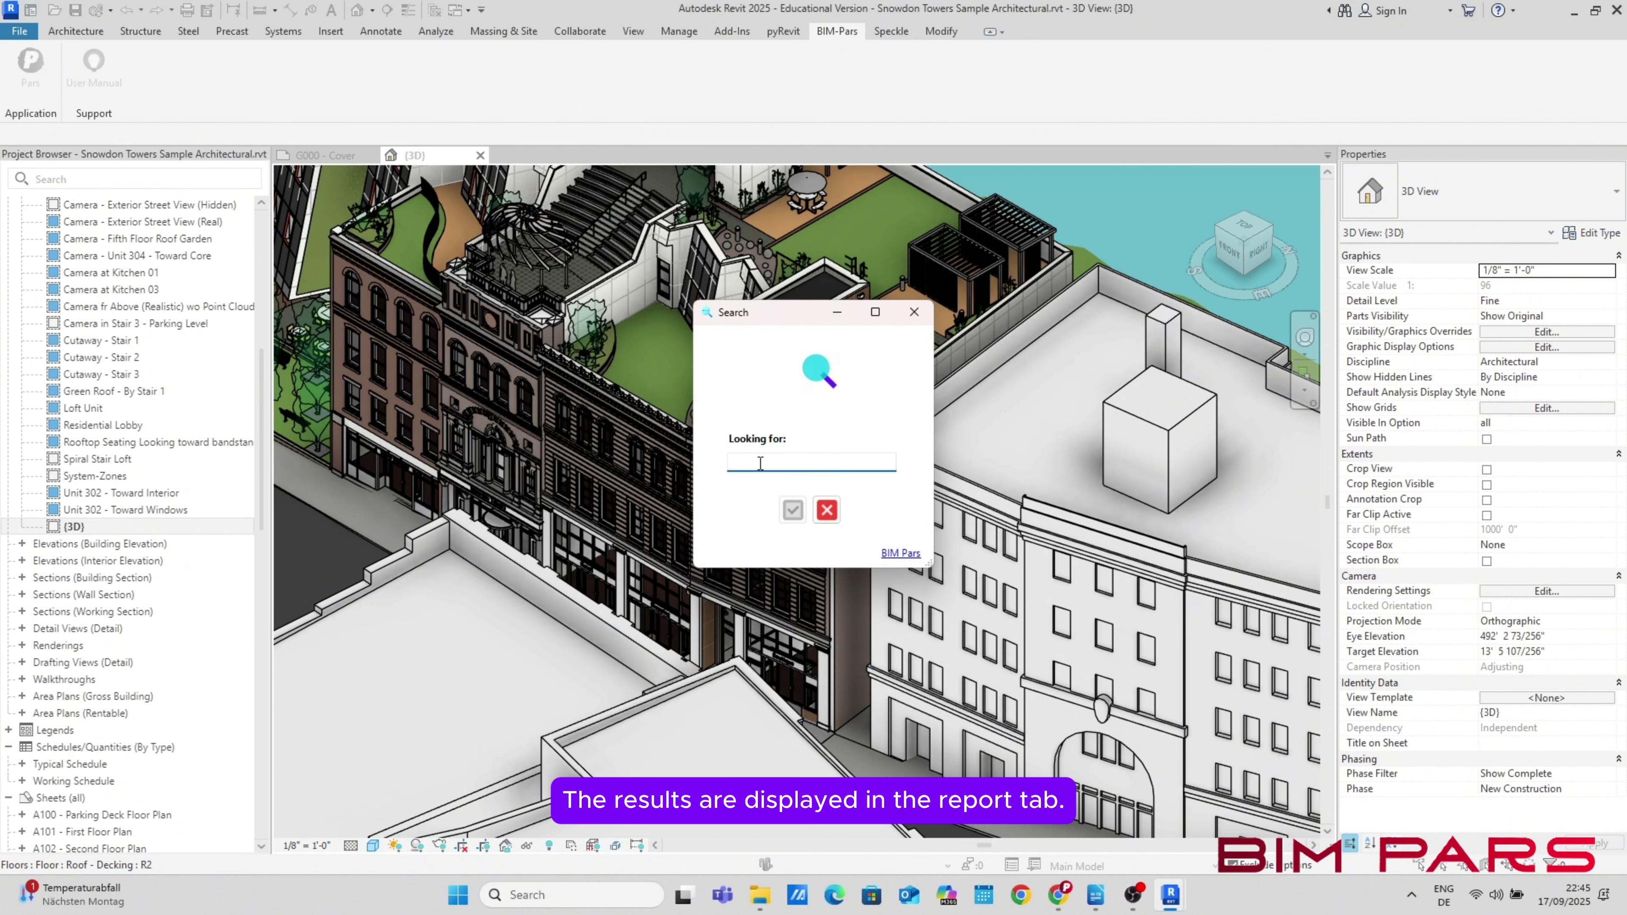
type("No")
left_click(793, 510)
left_click(861, 473)
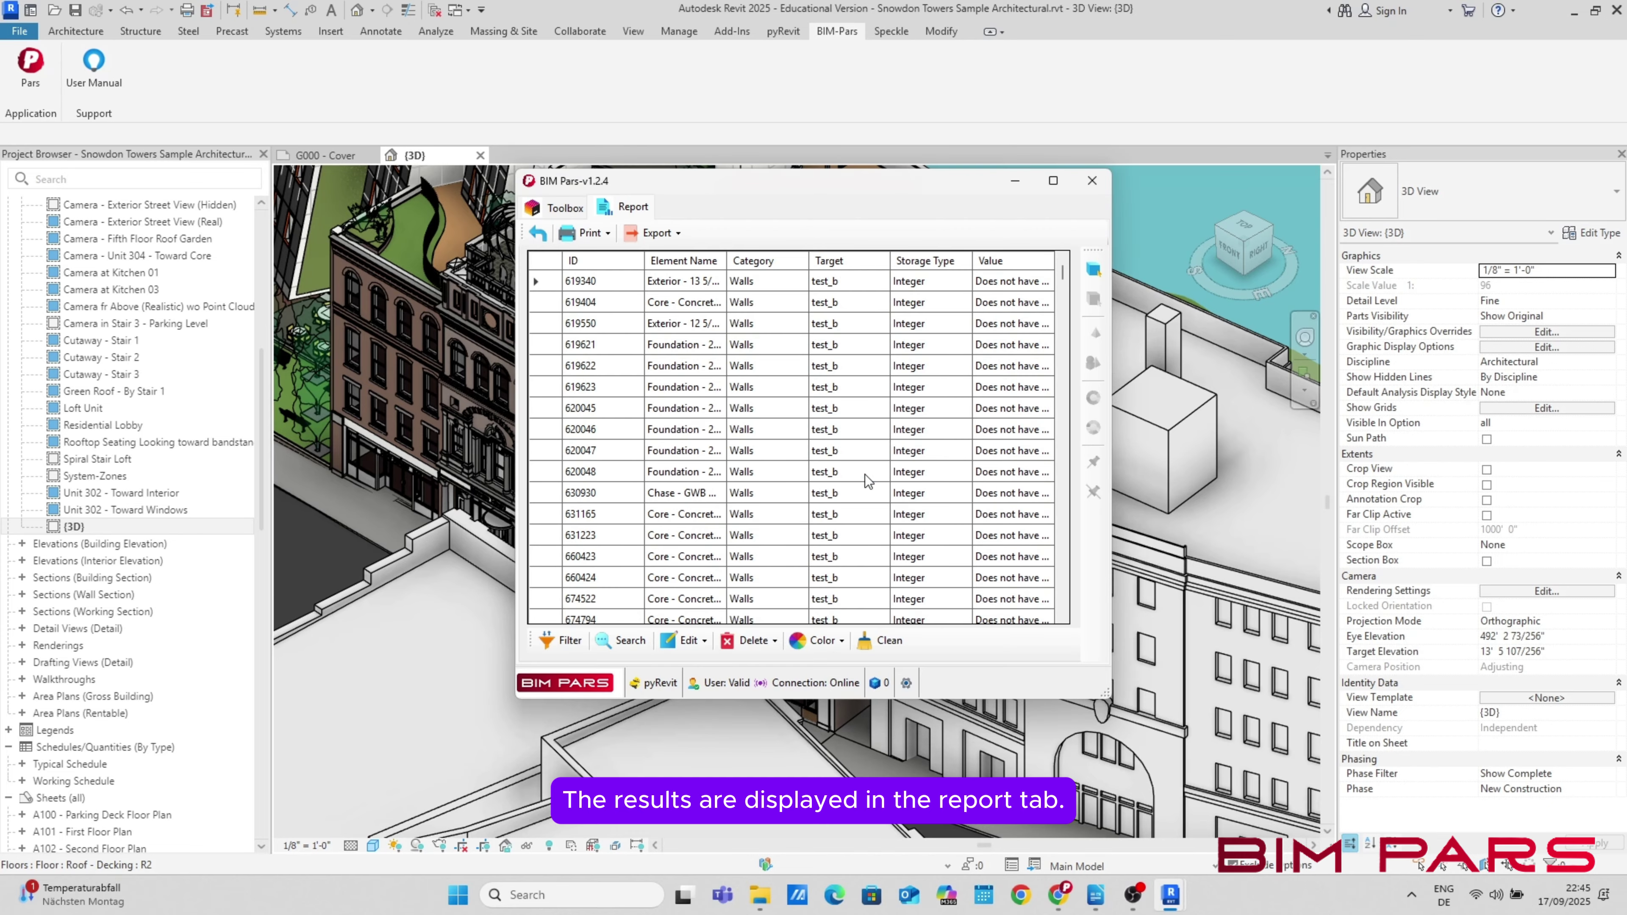
left_click(1092, 182)
scroll(884, 570, "down", 4)
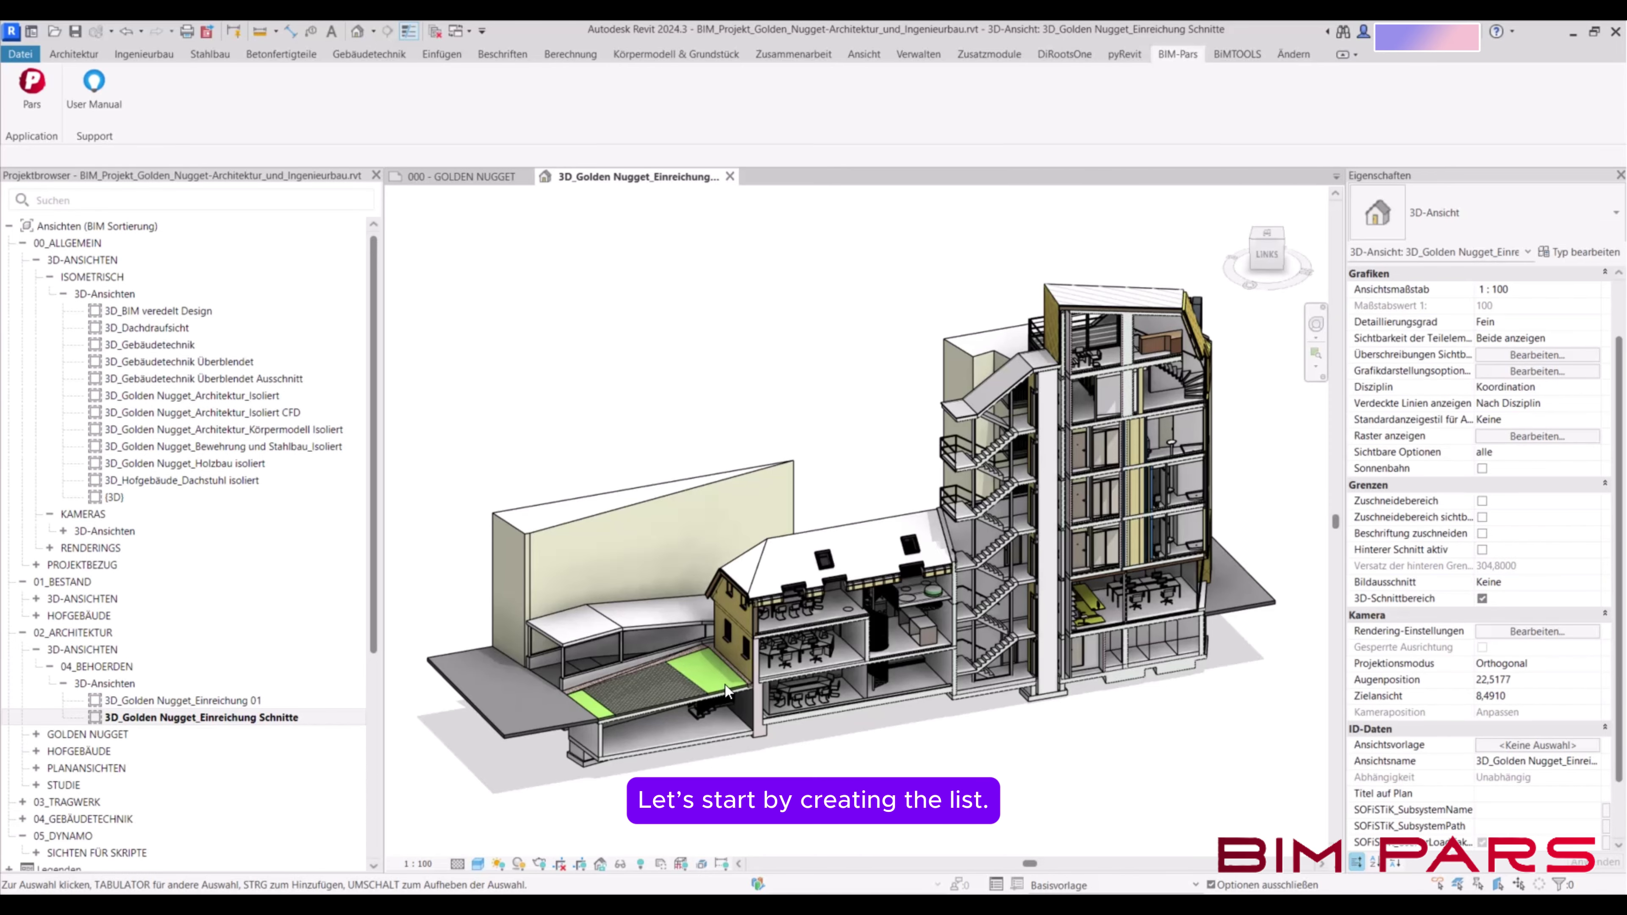
Open check.xlsx from the test folder in Excel and list the parameter names test_a, test_b and test_c in cells A1 to A3
left_click(647, 906)
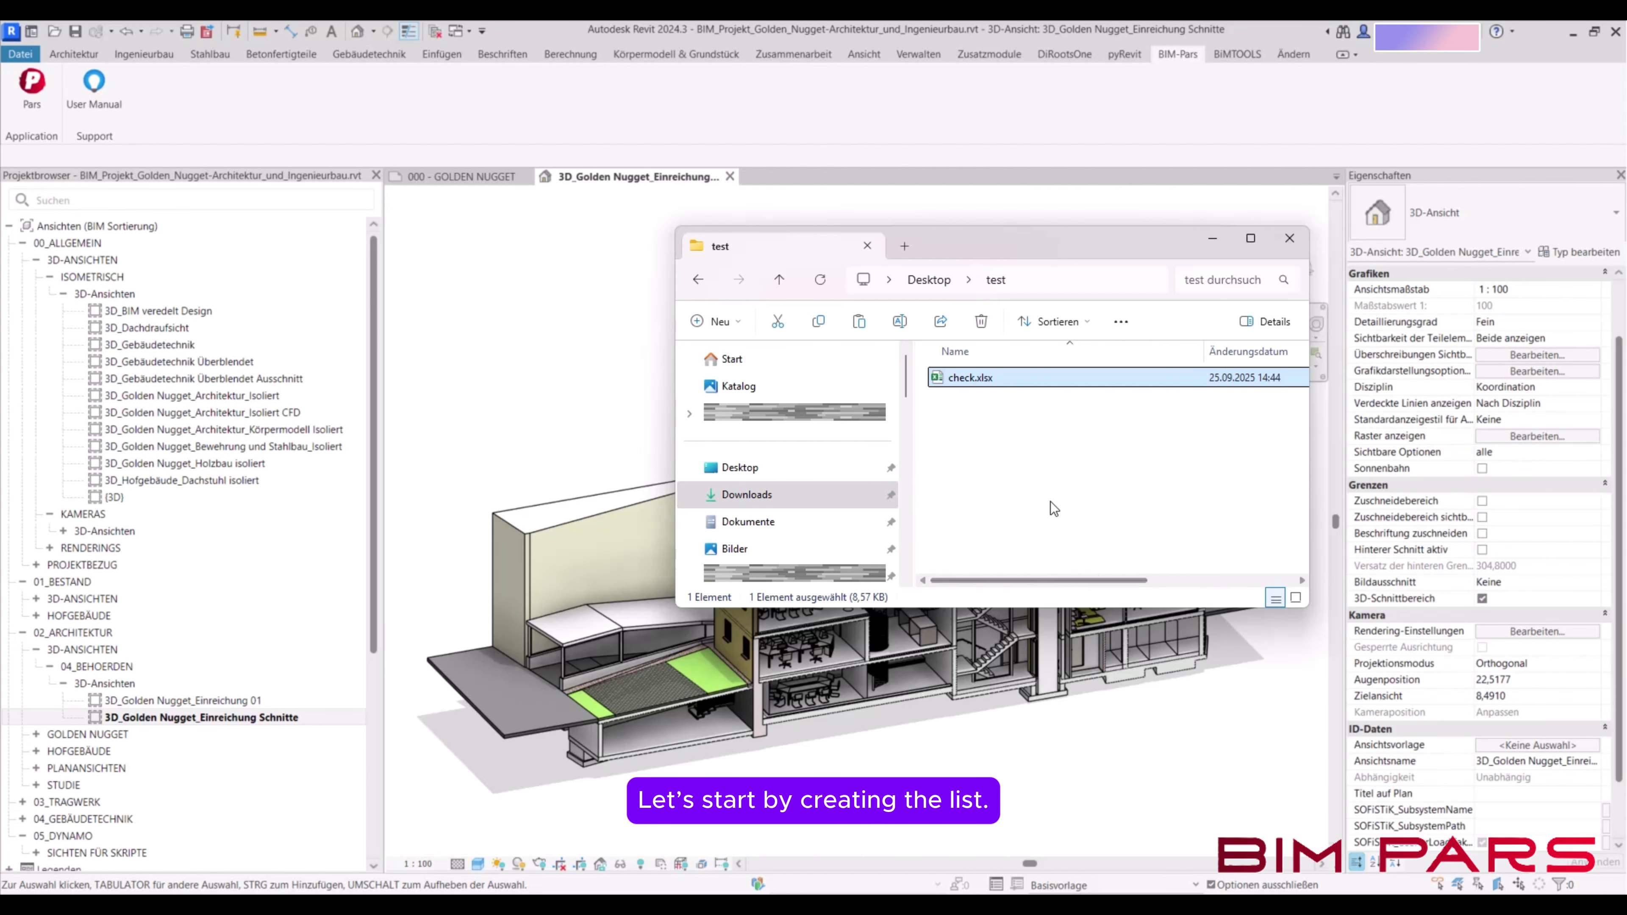
double_click(986, 380)
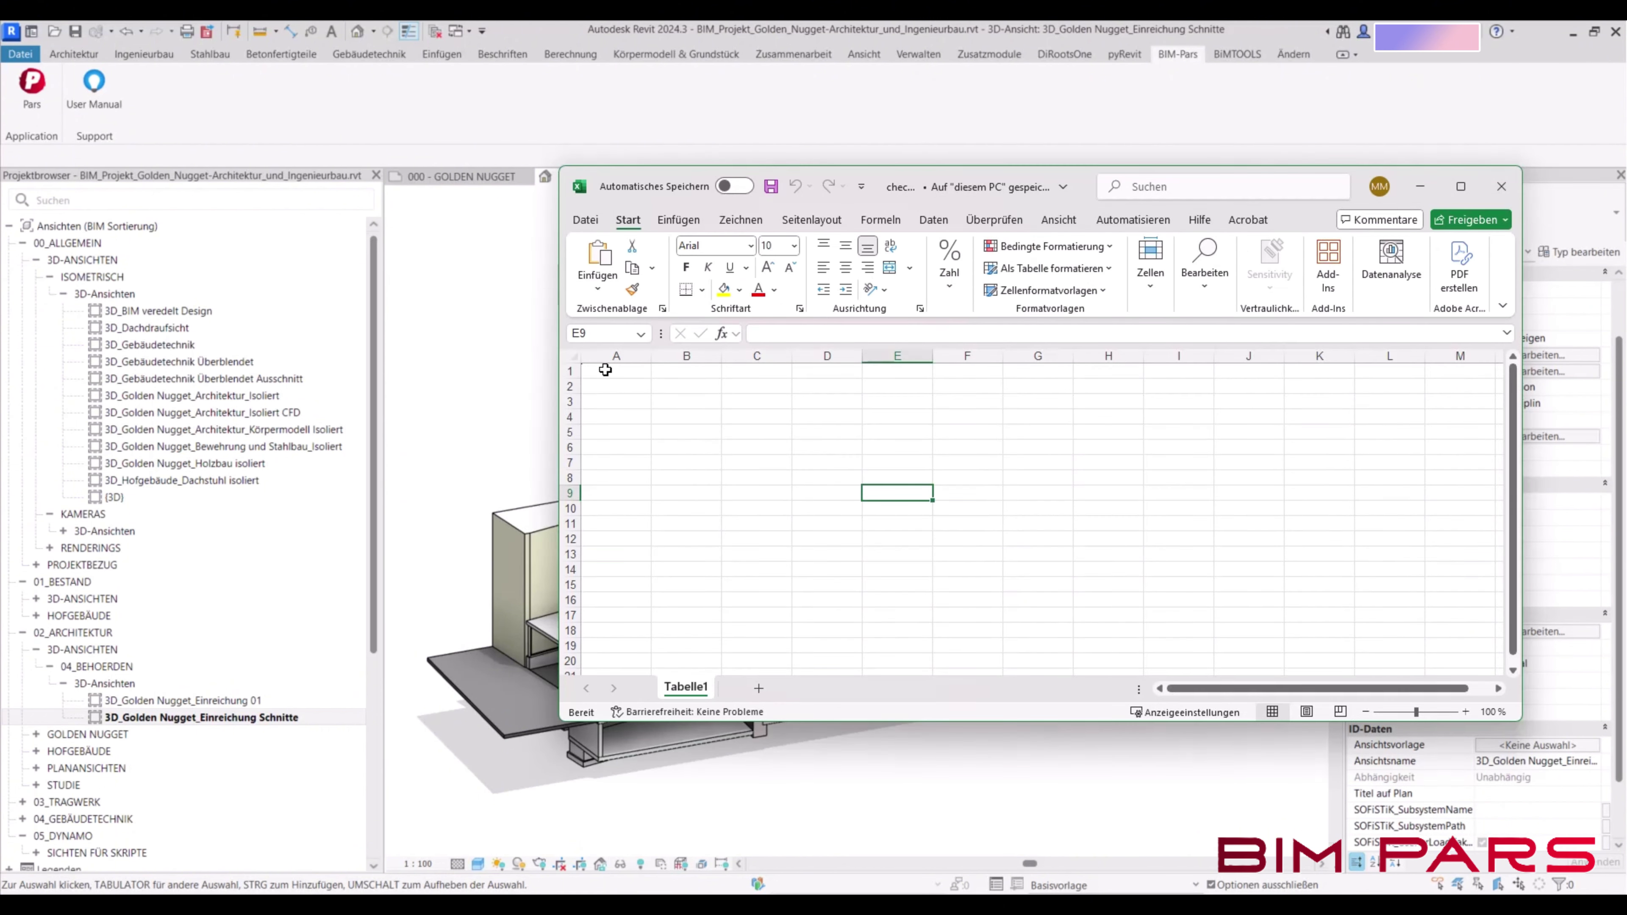
left_click(605, 370)
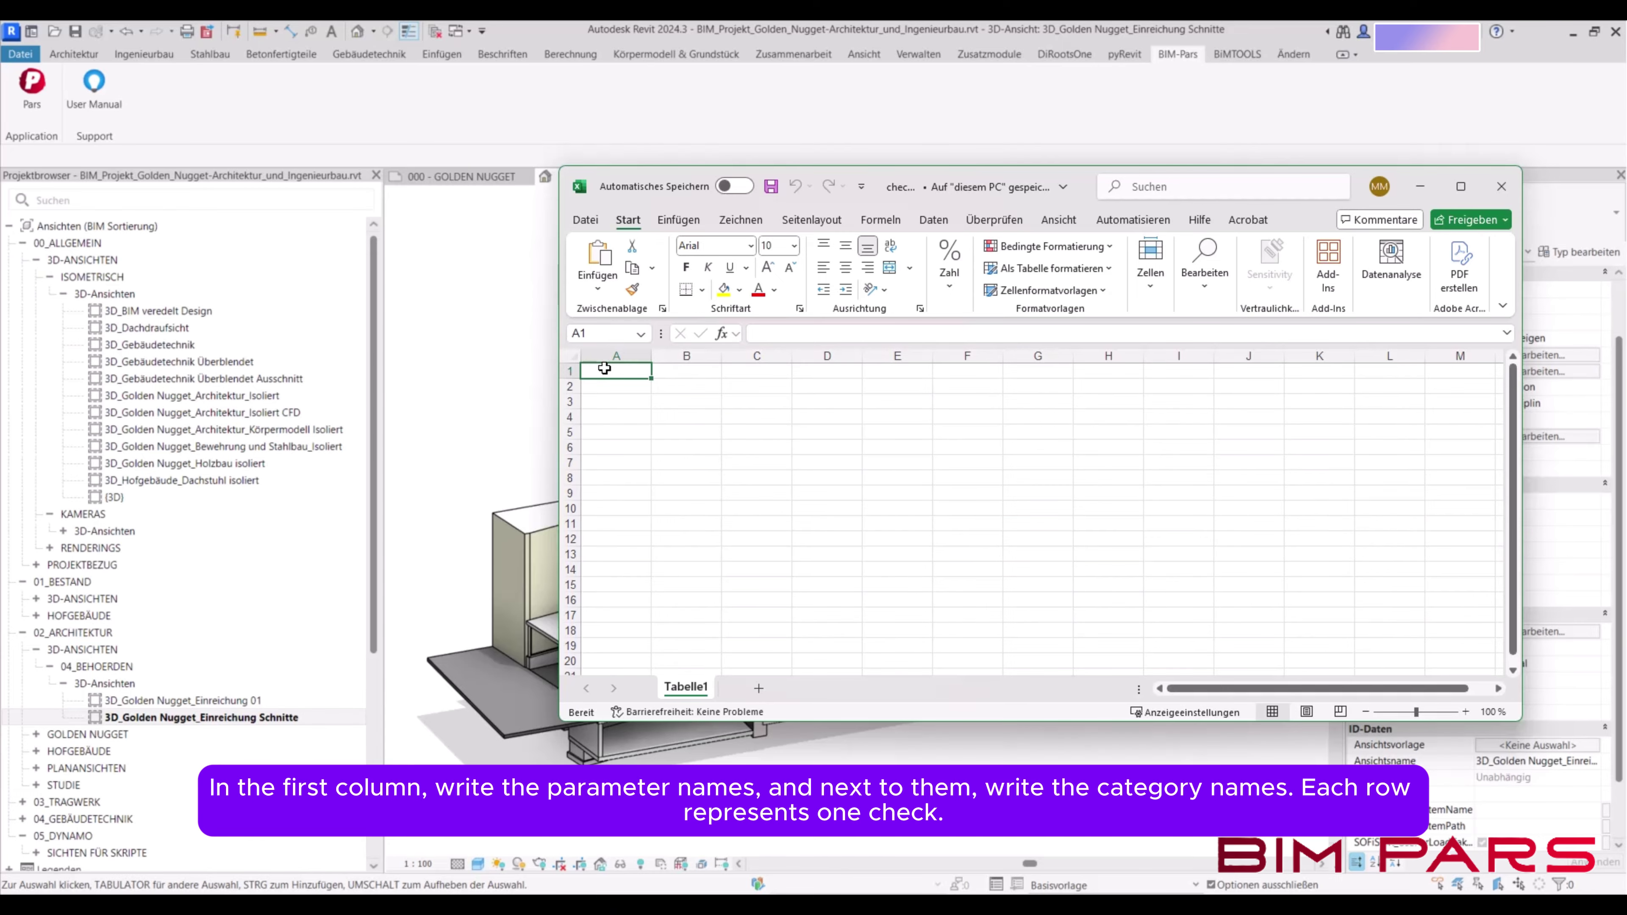
type("test_a")
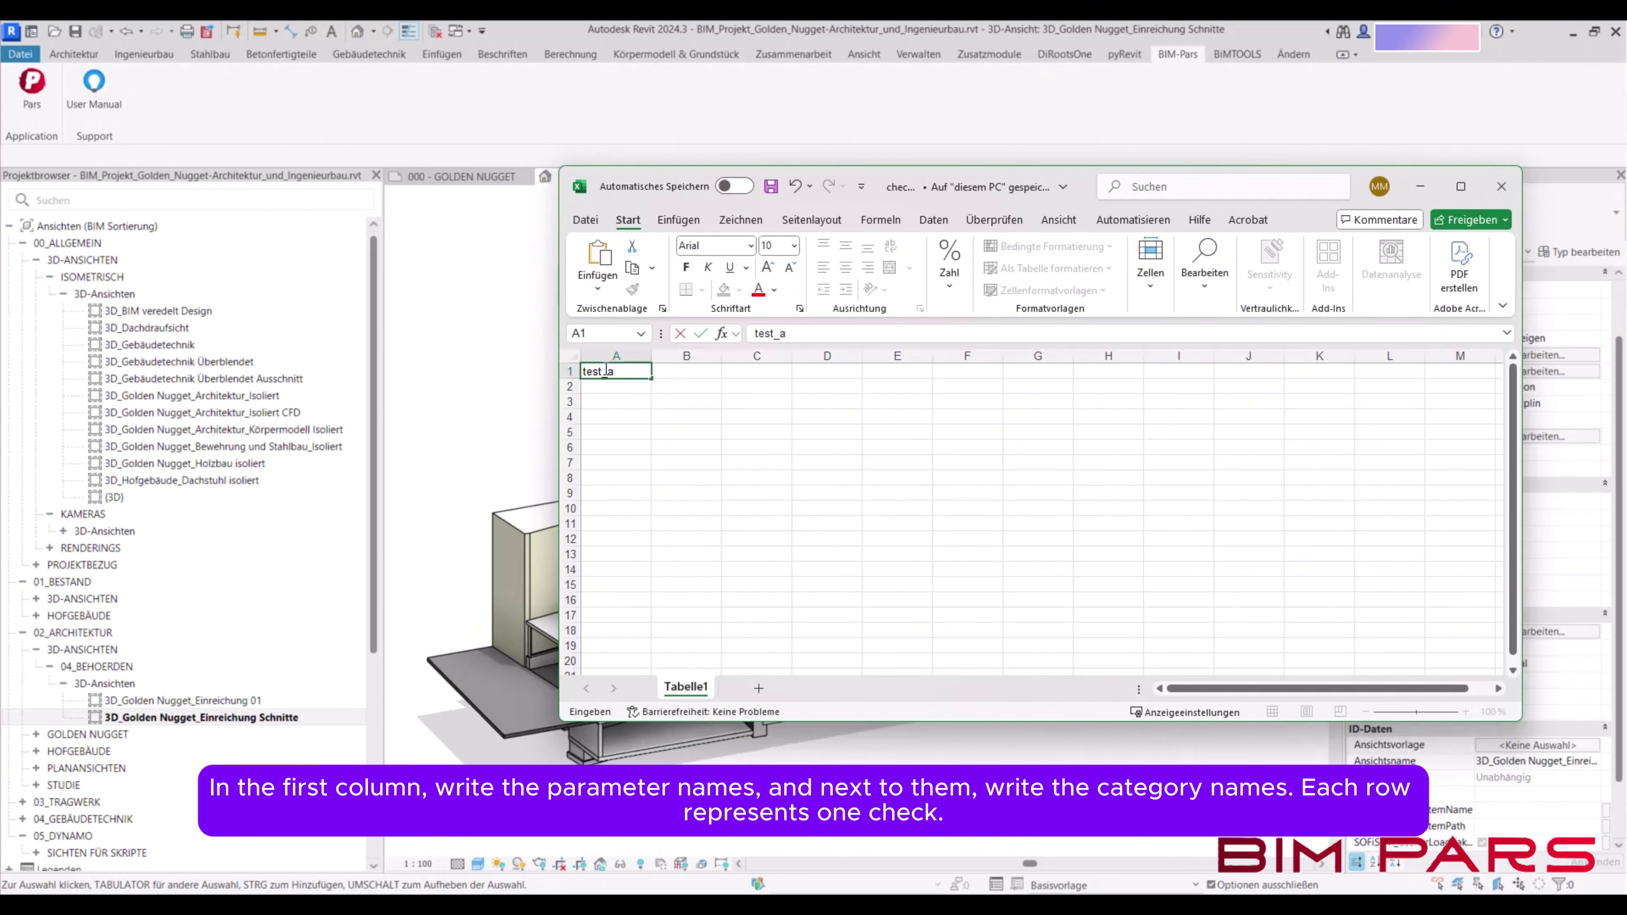
key("Tab")
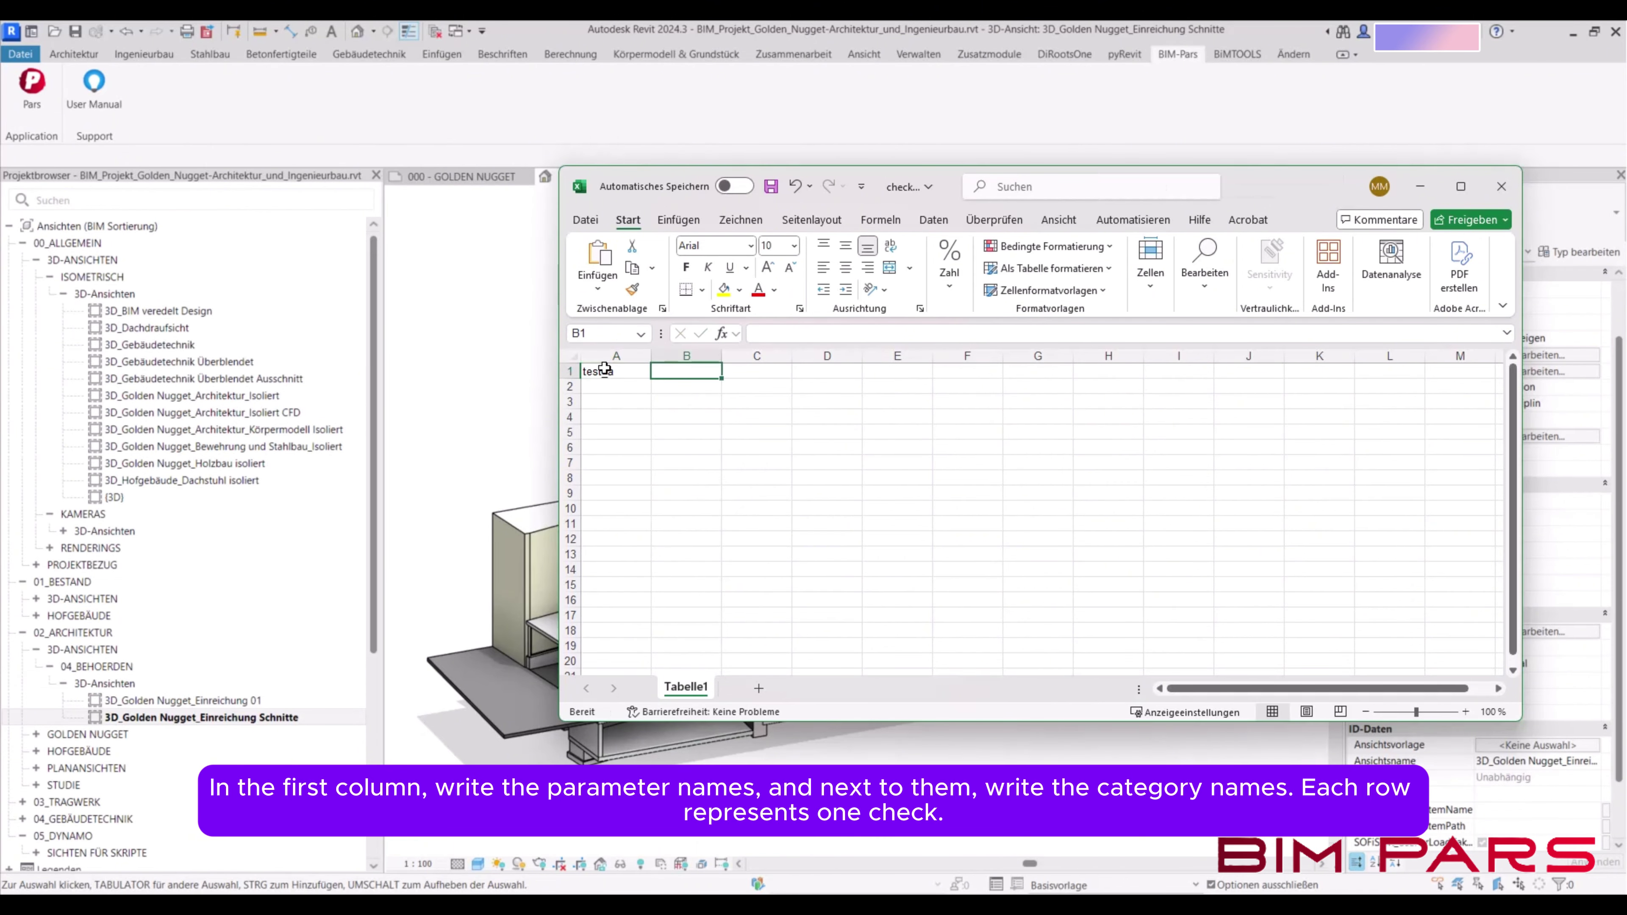
left_click(616, 387)
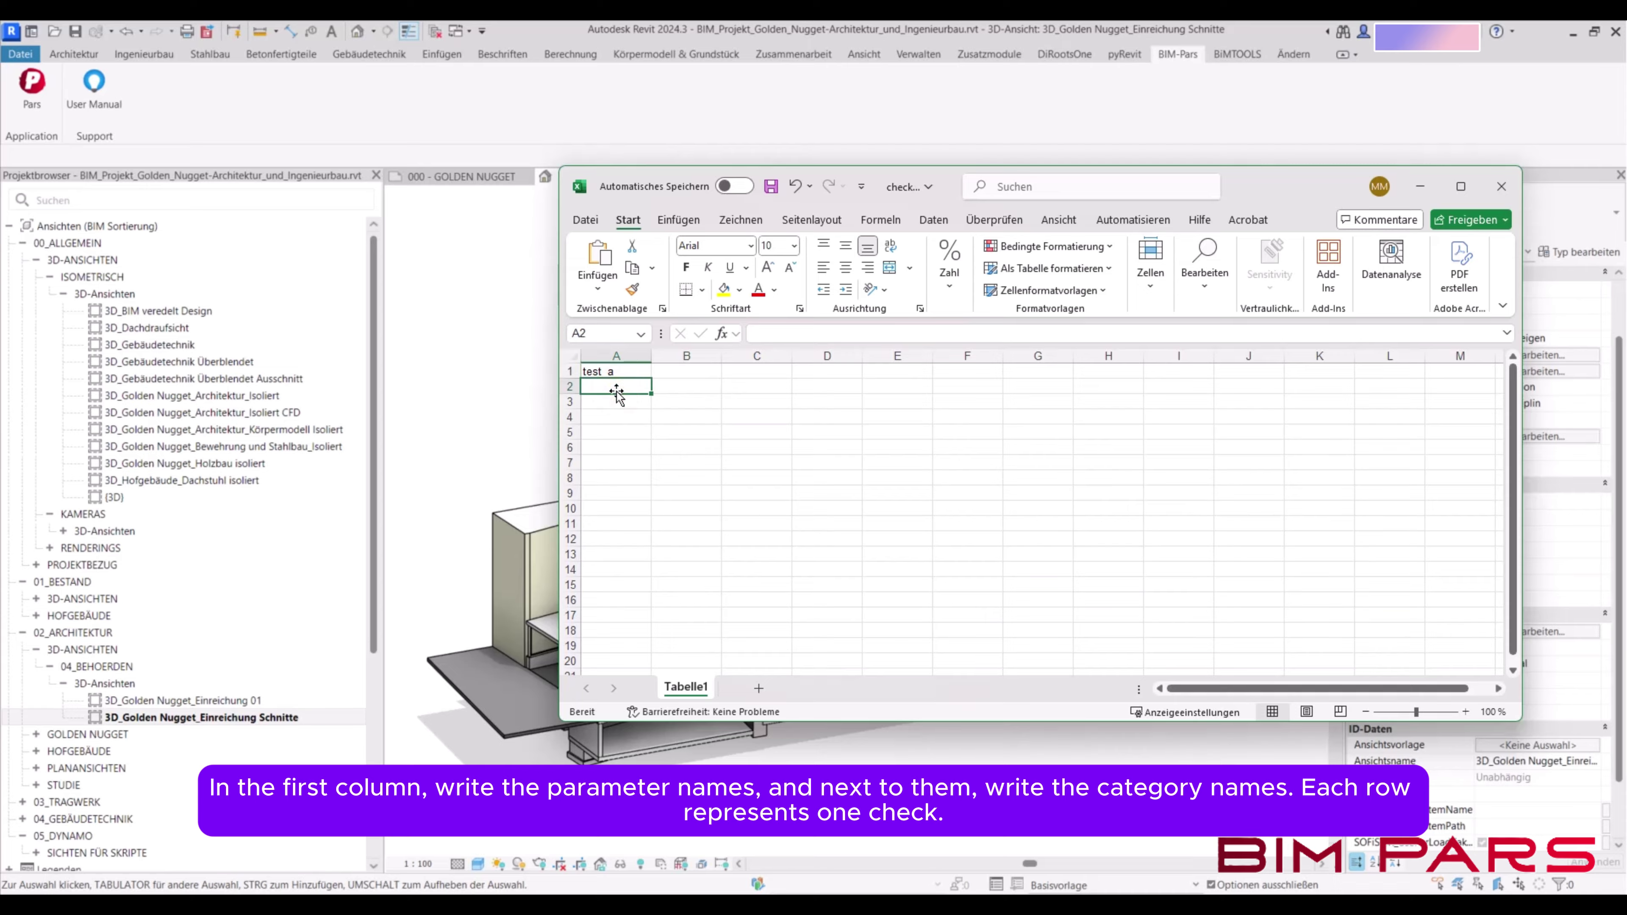
type("test_b")
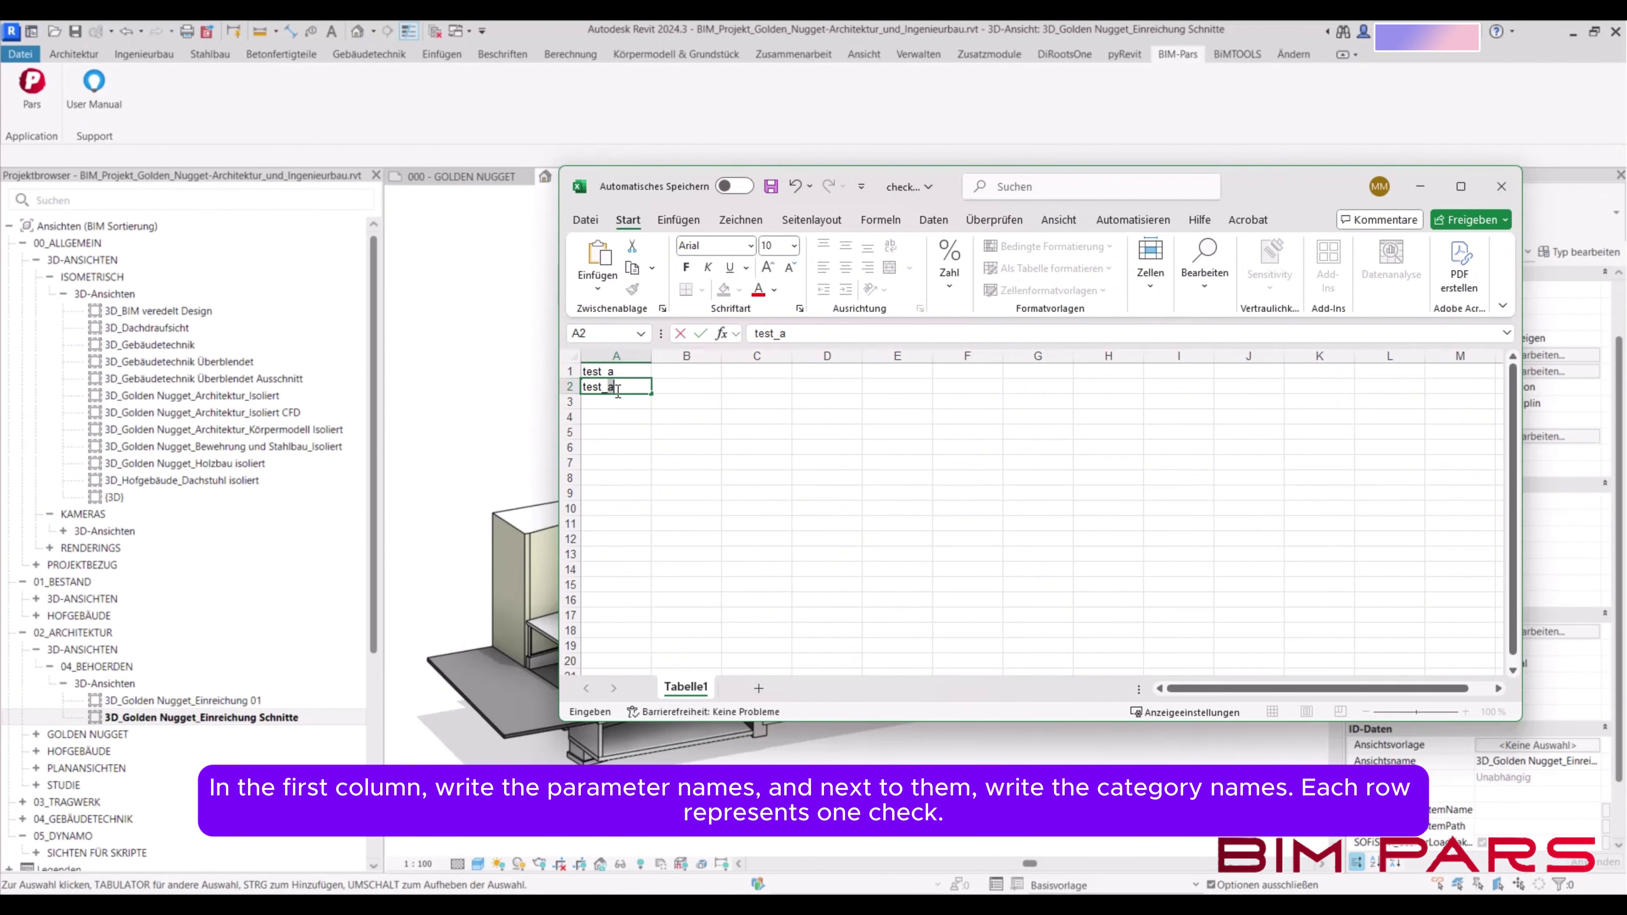
key("Return")
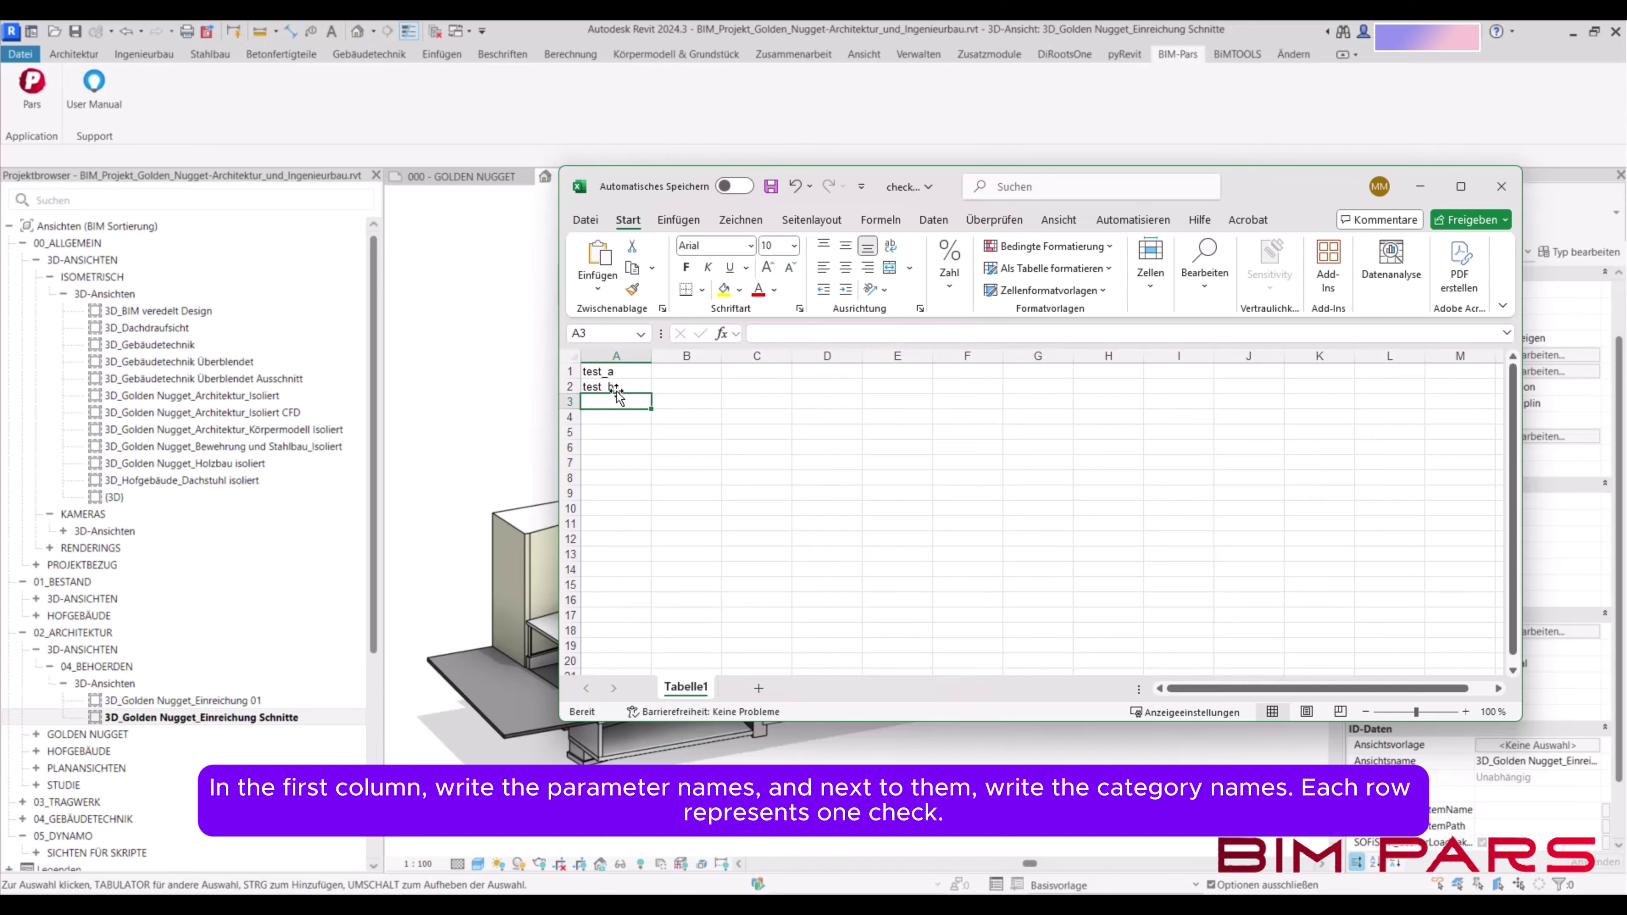
type("test_c")
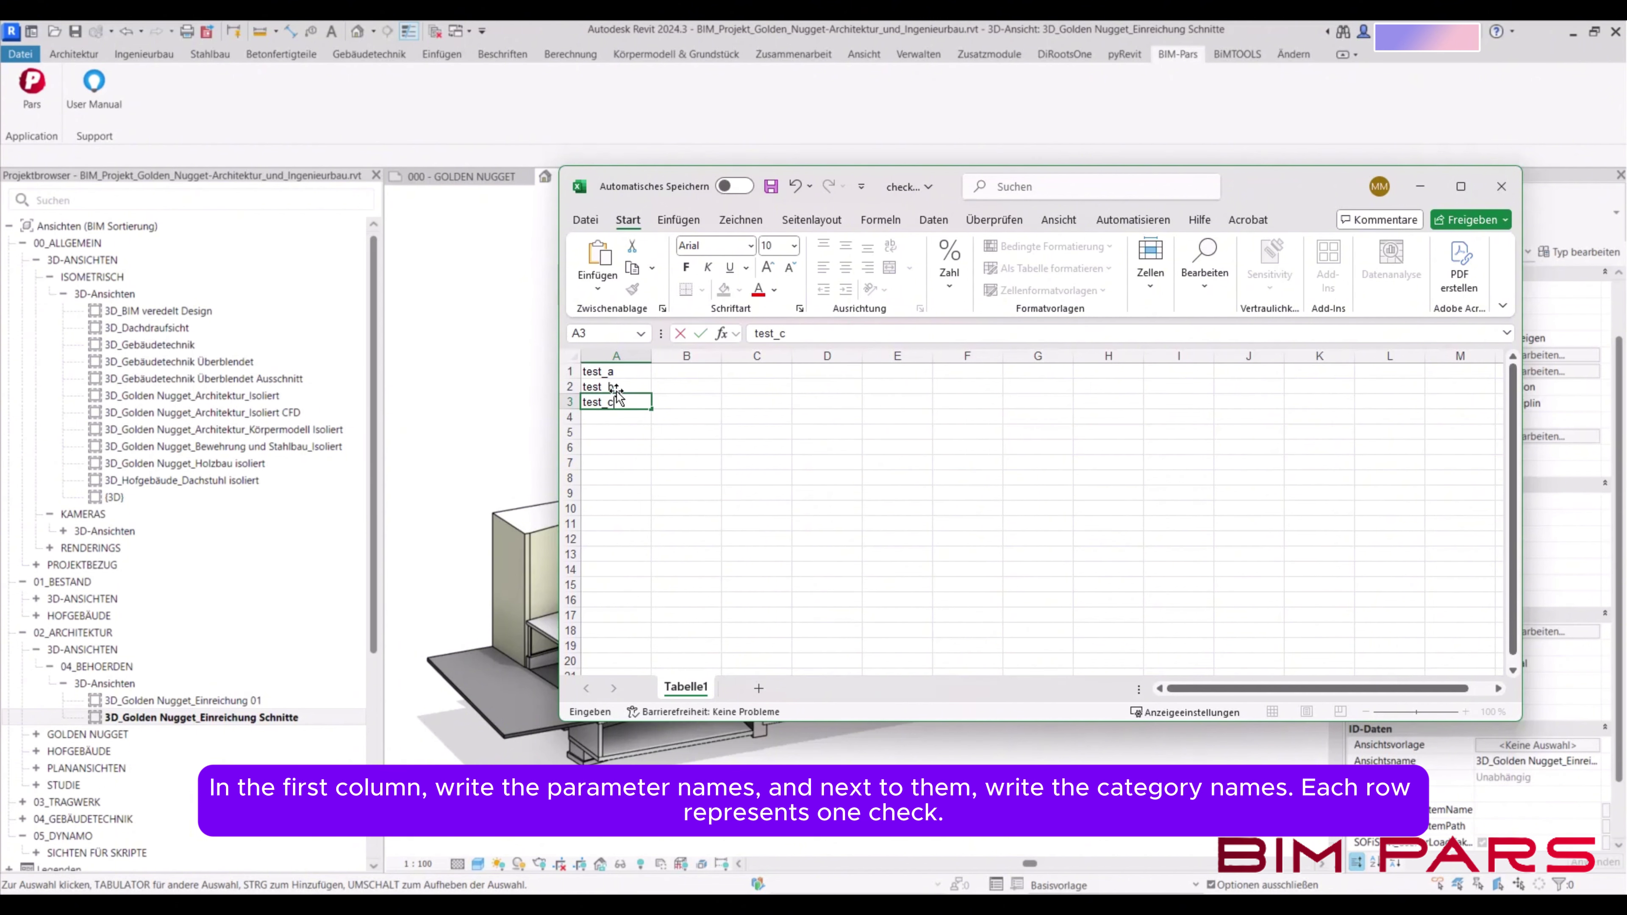
left_click(626, 433)
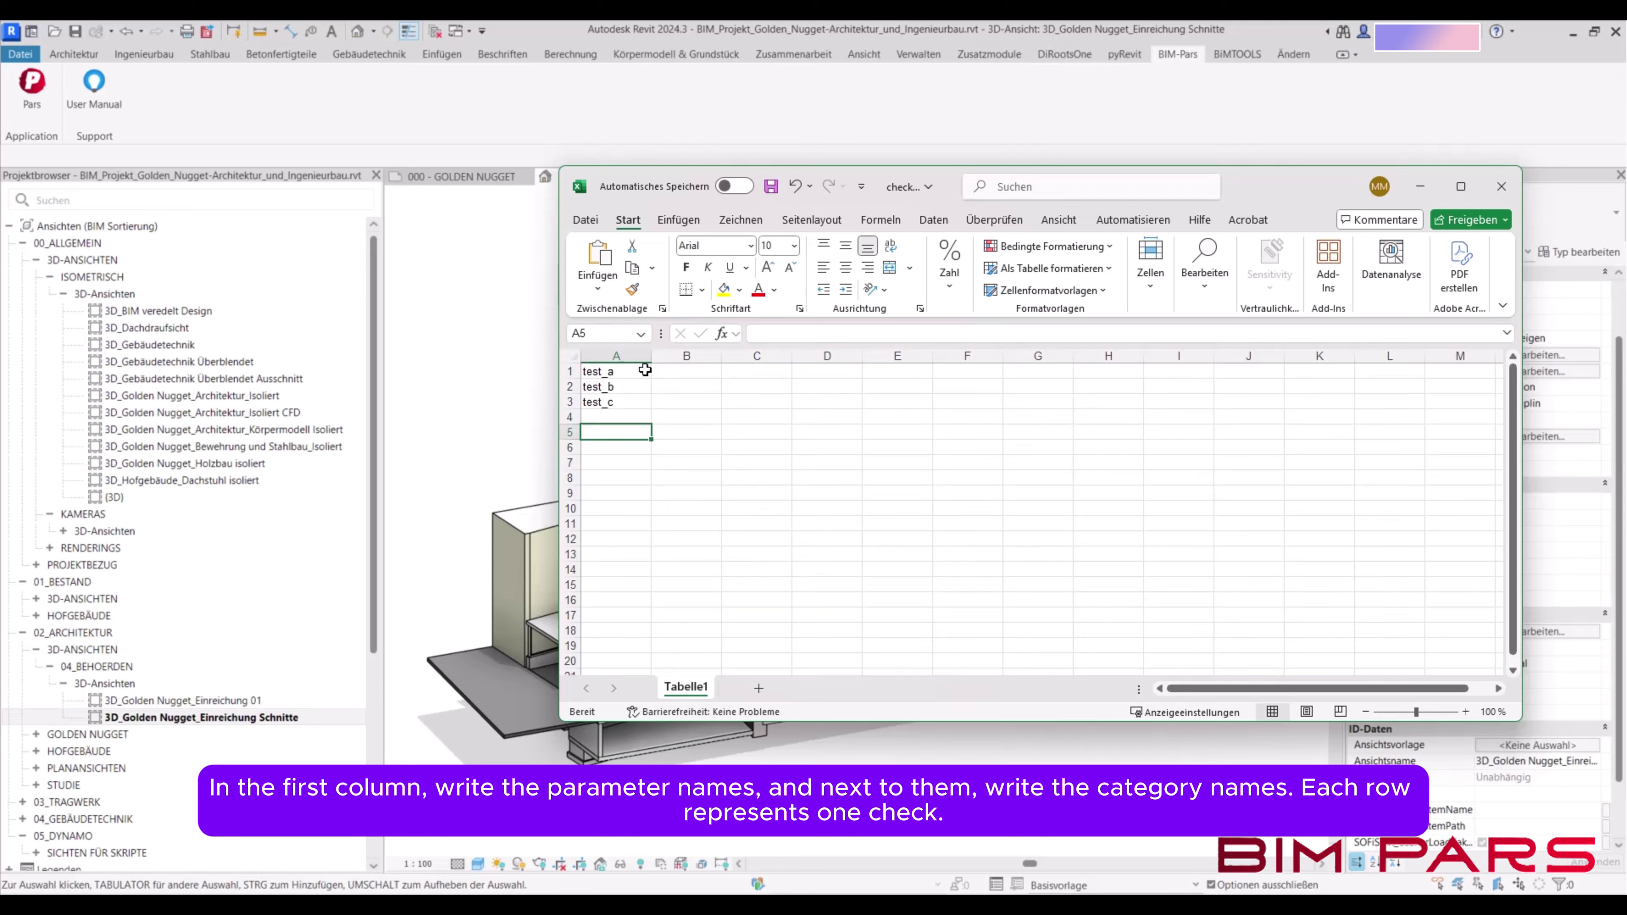
left_click(631, 370)
left_click_drag(630, 370, 625, 570)
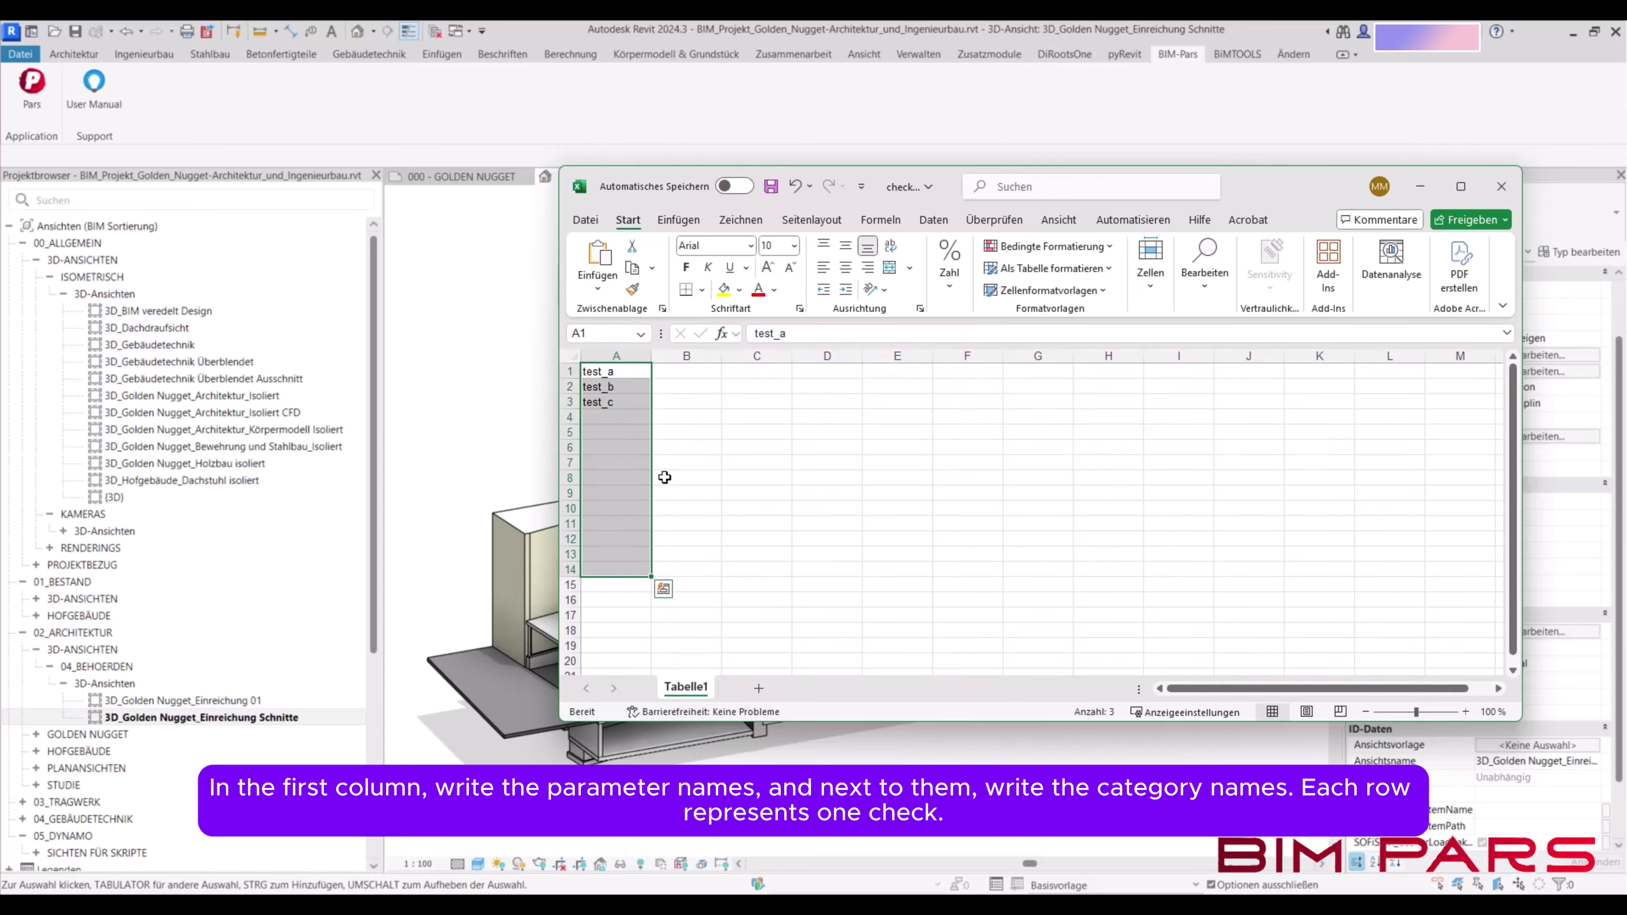
Enter the categories Walls and Doors beside test_a in B1 and C1, and Doors beside test_b in B2
left_click(686, 373)
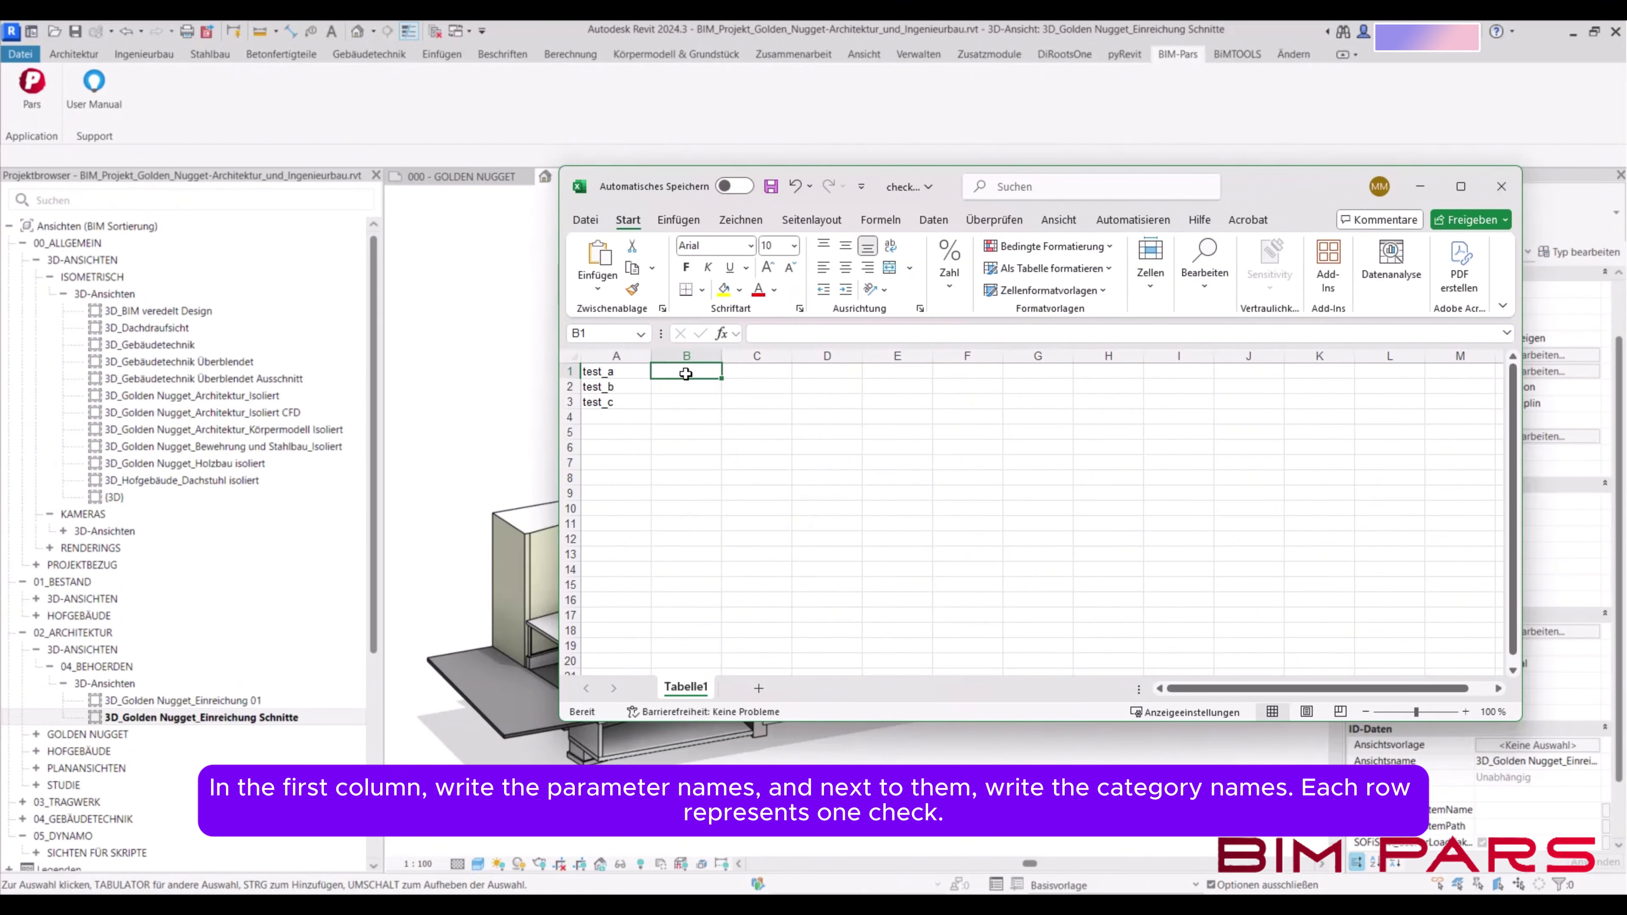
type("Walls")
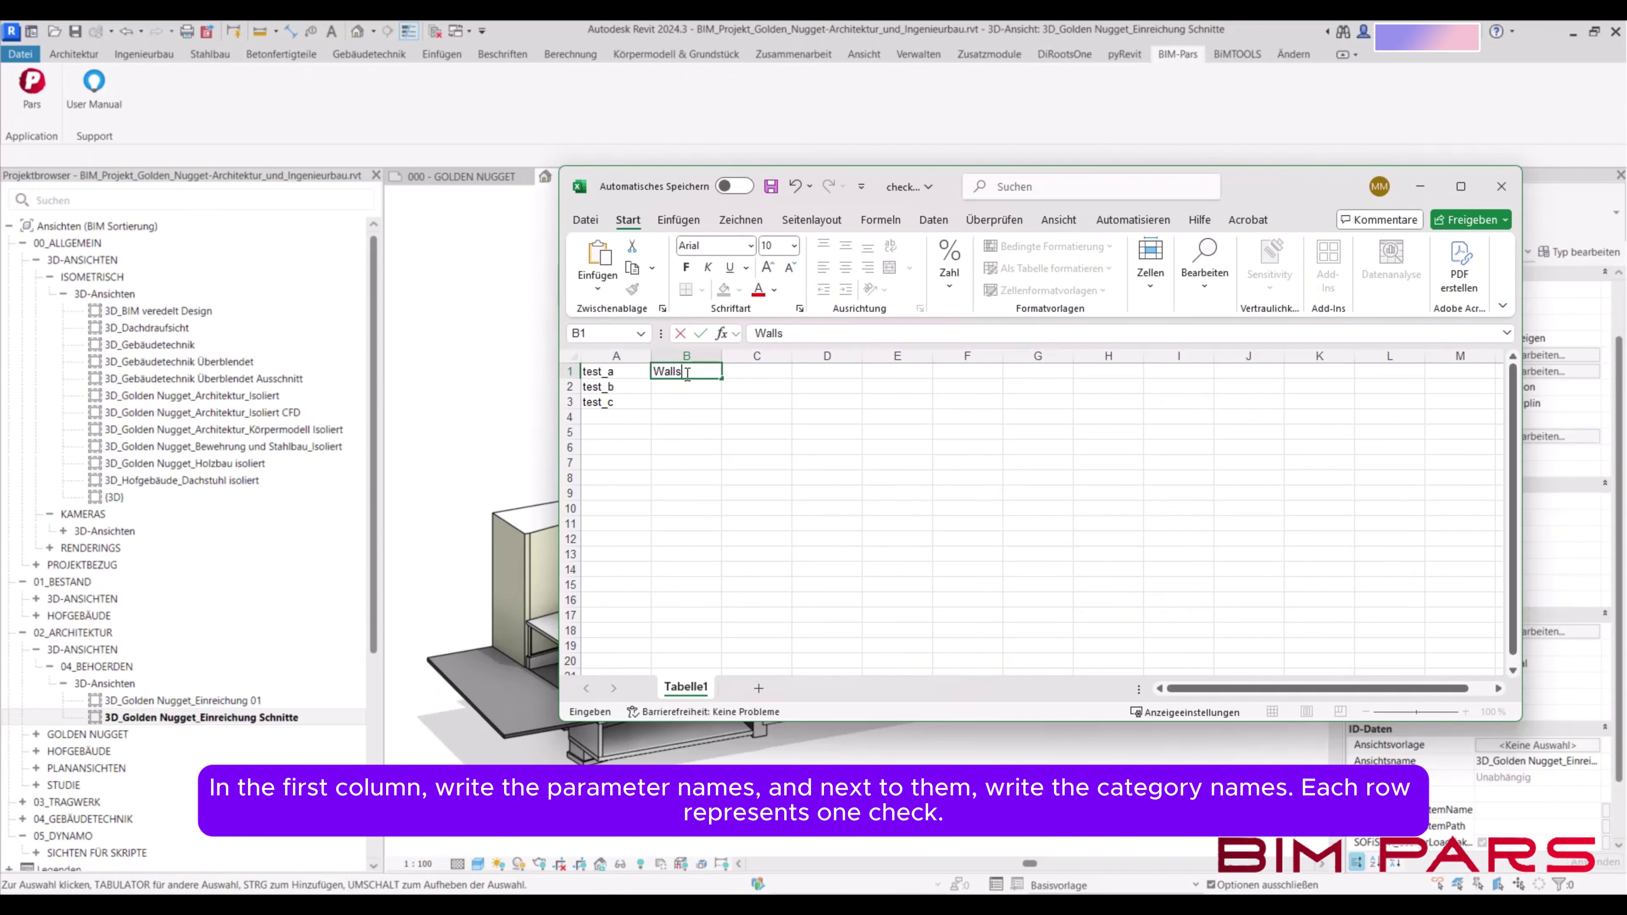
key("Tab")
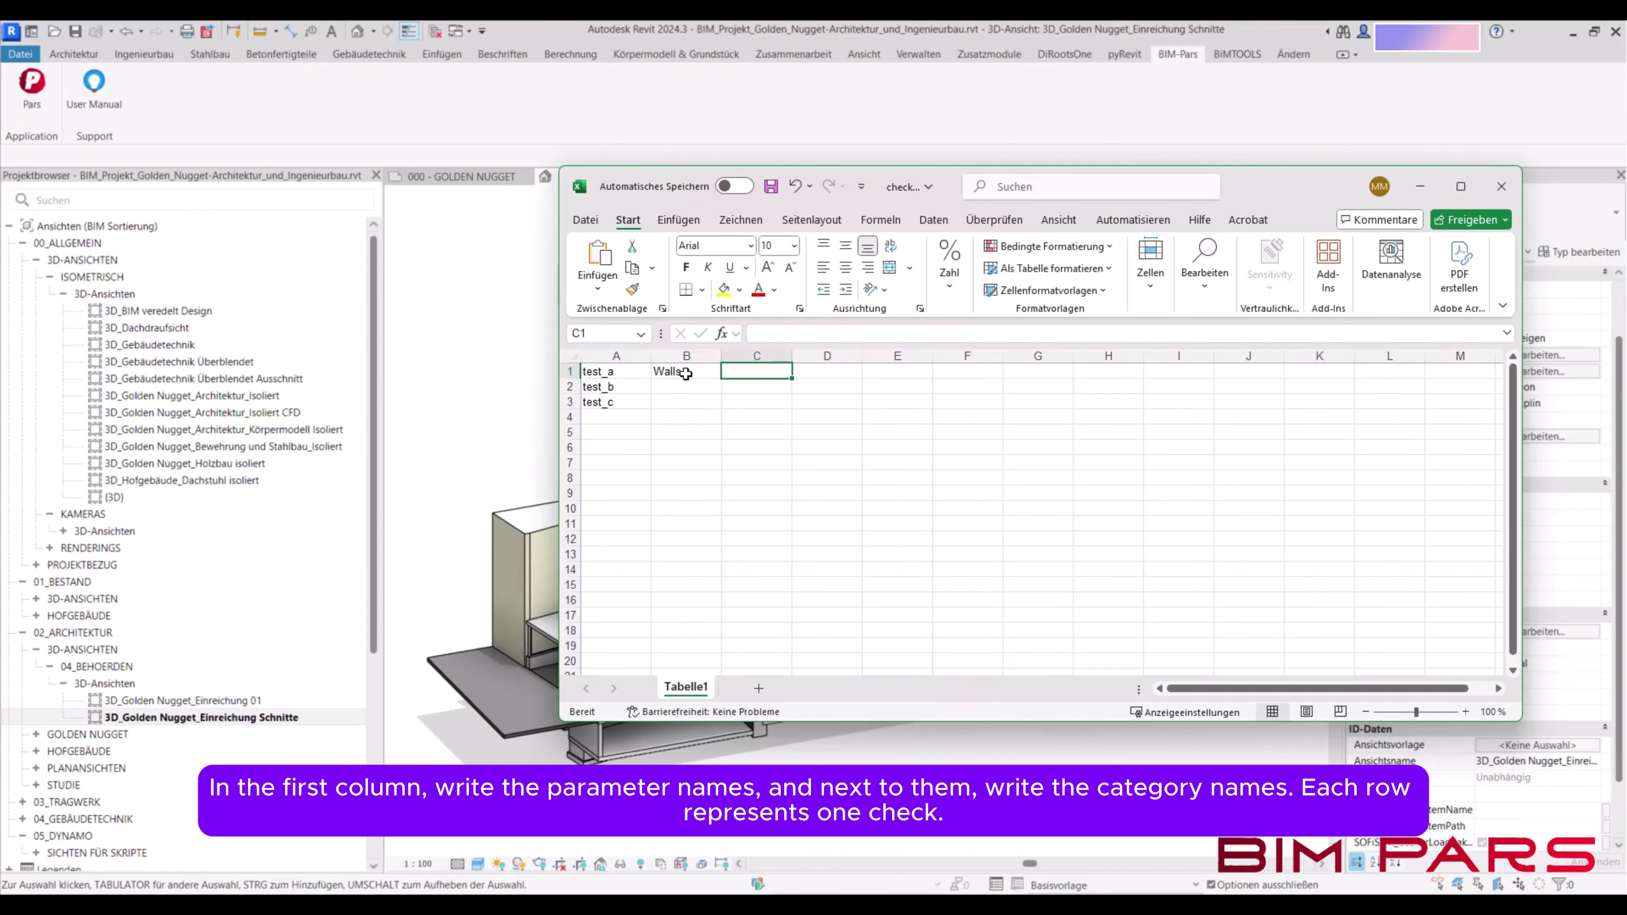
type("Doors")
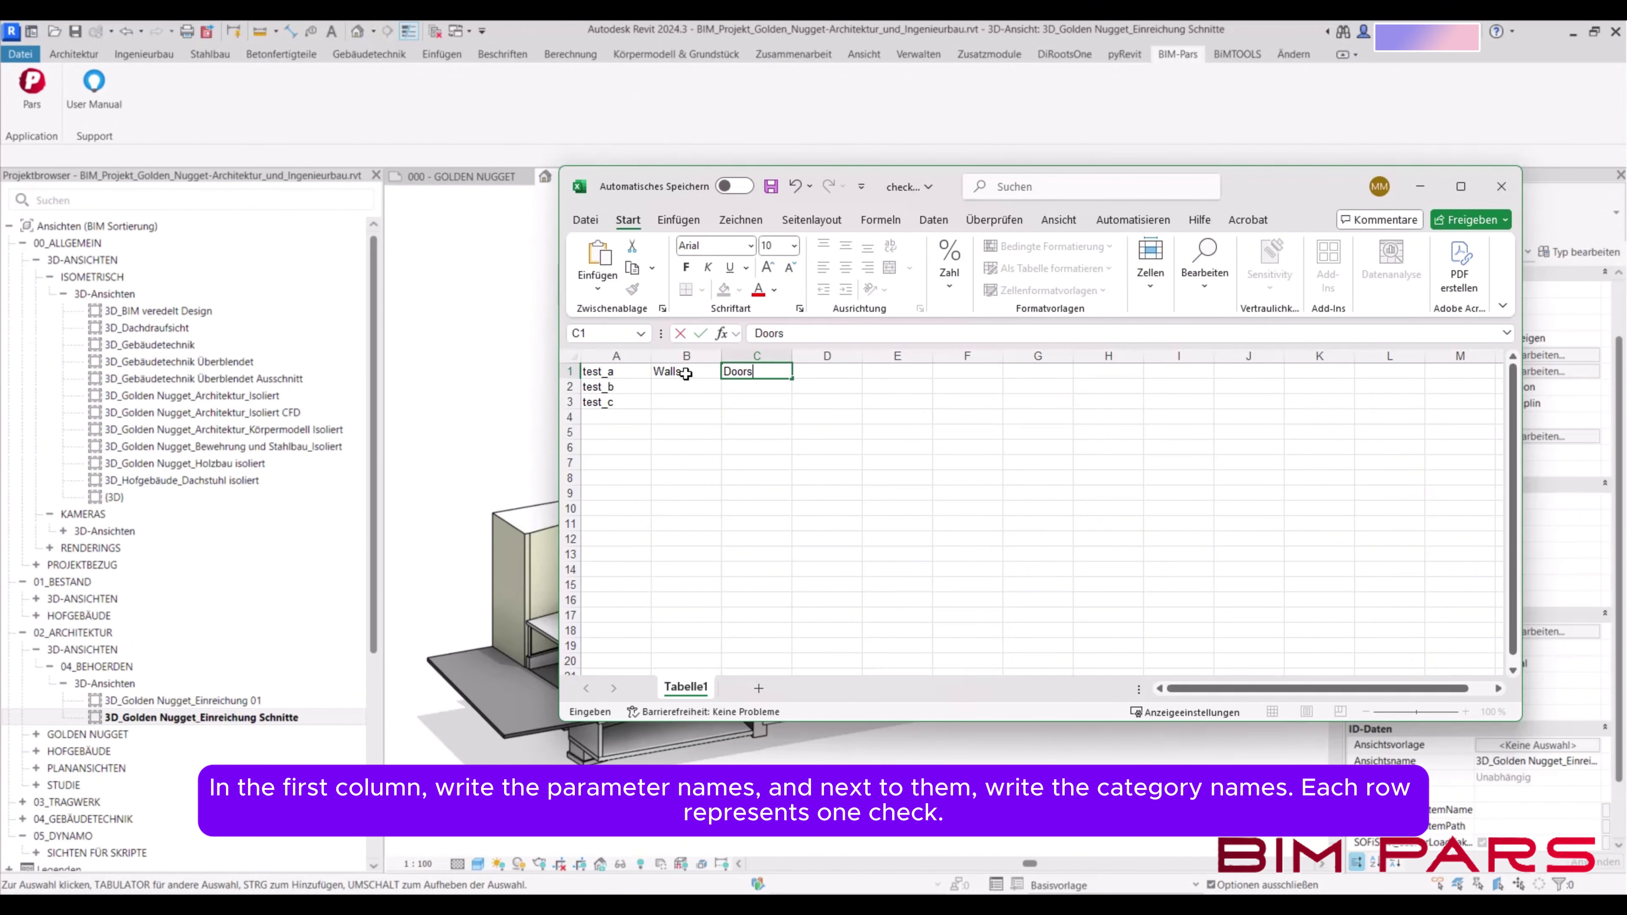
key("Return")
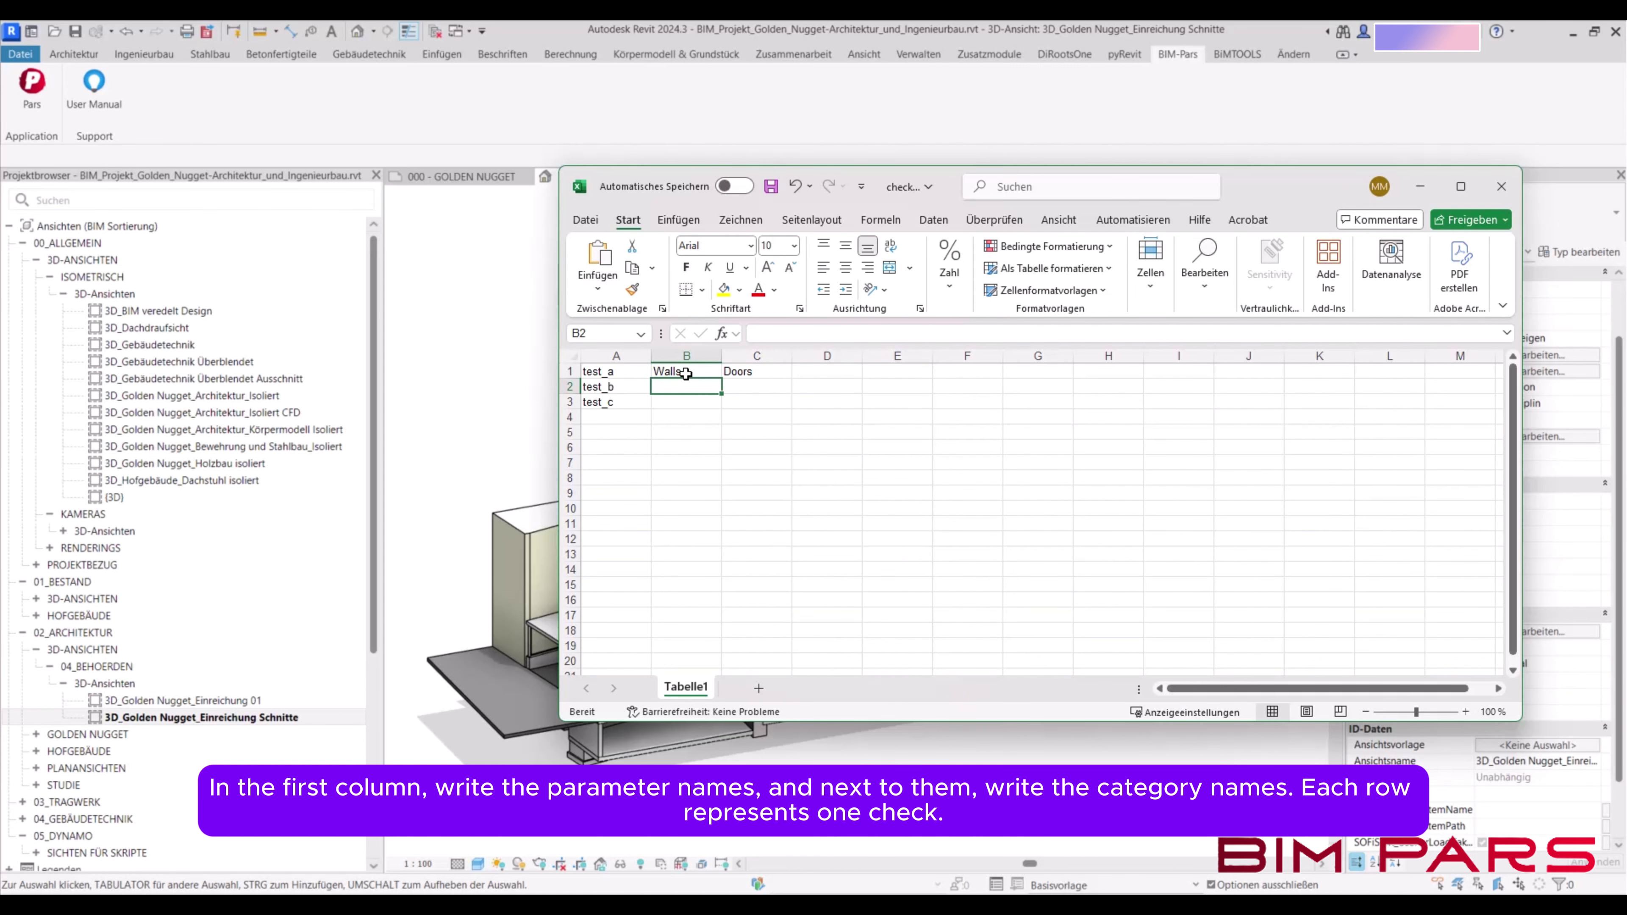
type("D")
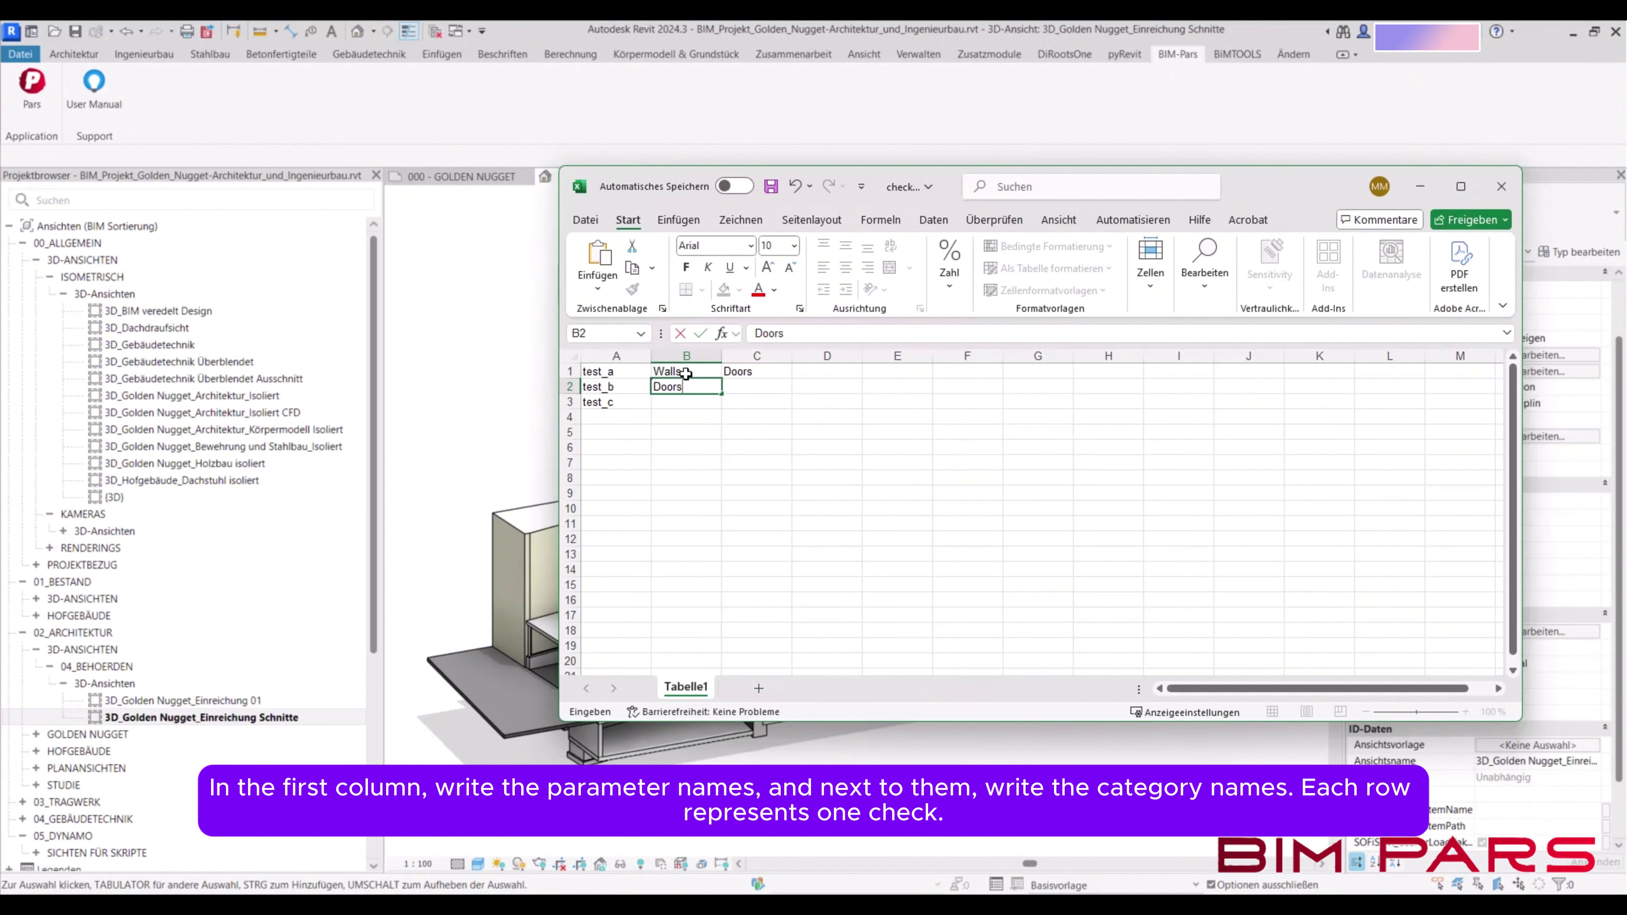
type("oors")
key("Return")
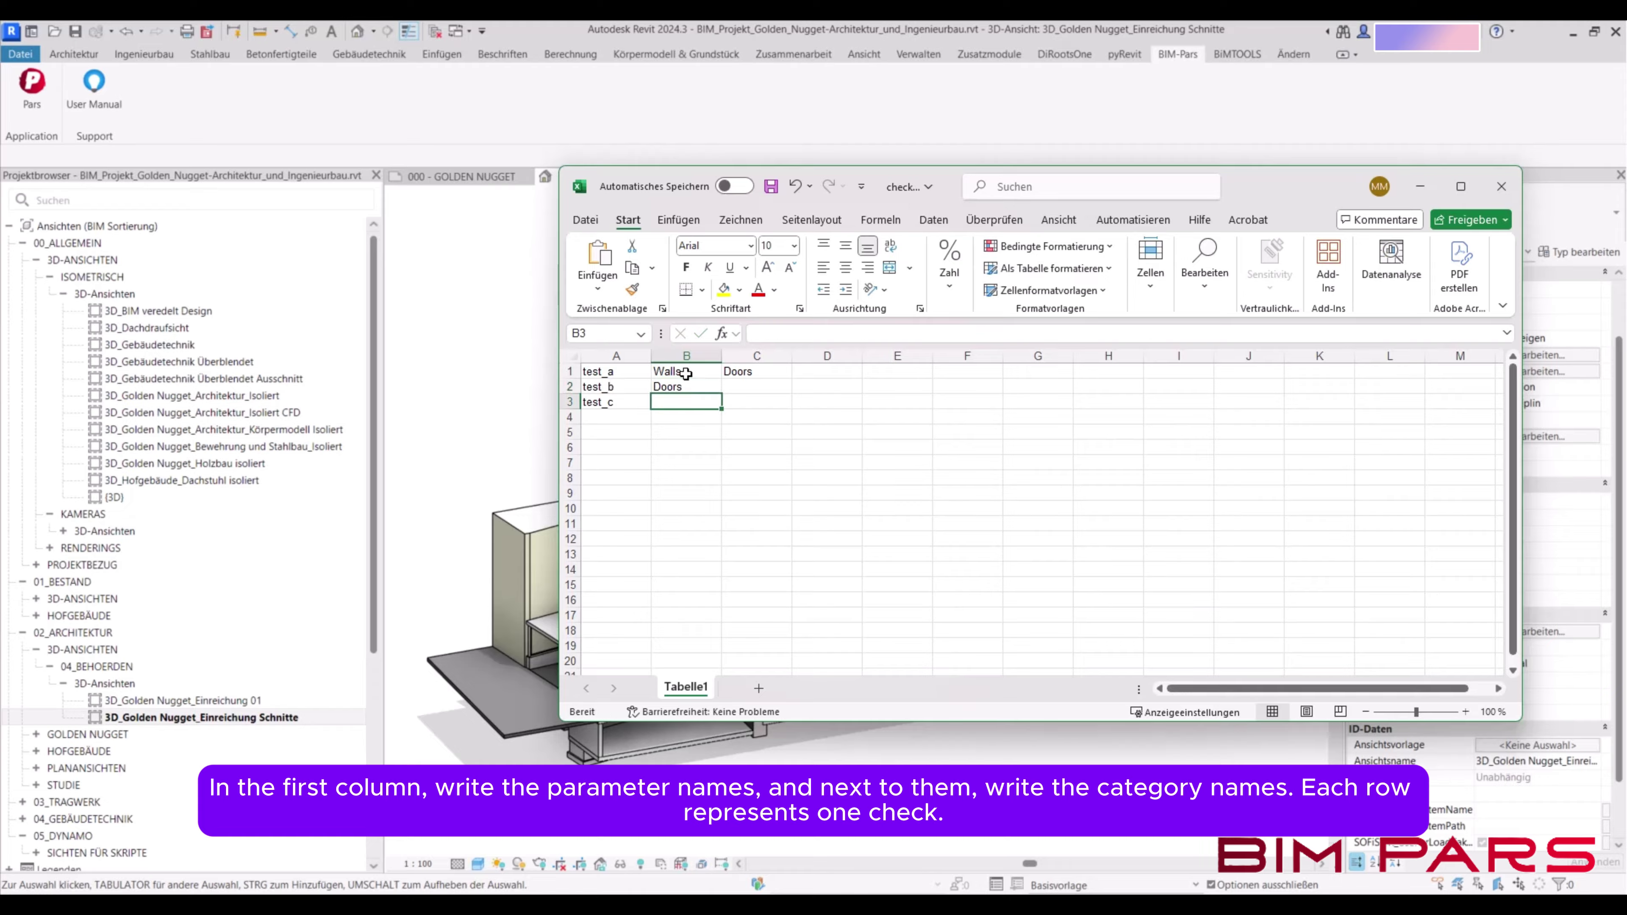
Enter the categories Walls and Furnitures beside test_c in cells B3 and C3
type("Walls")
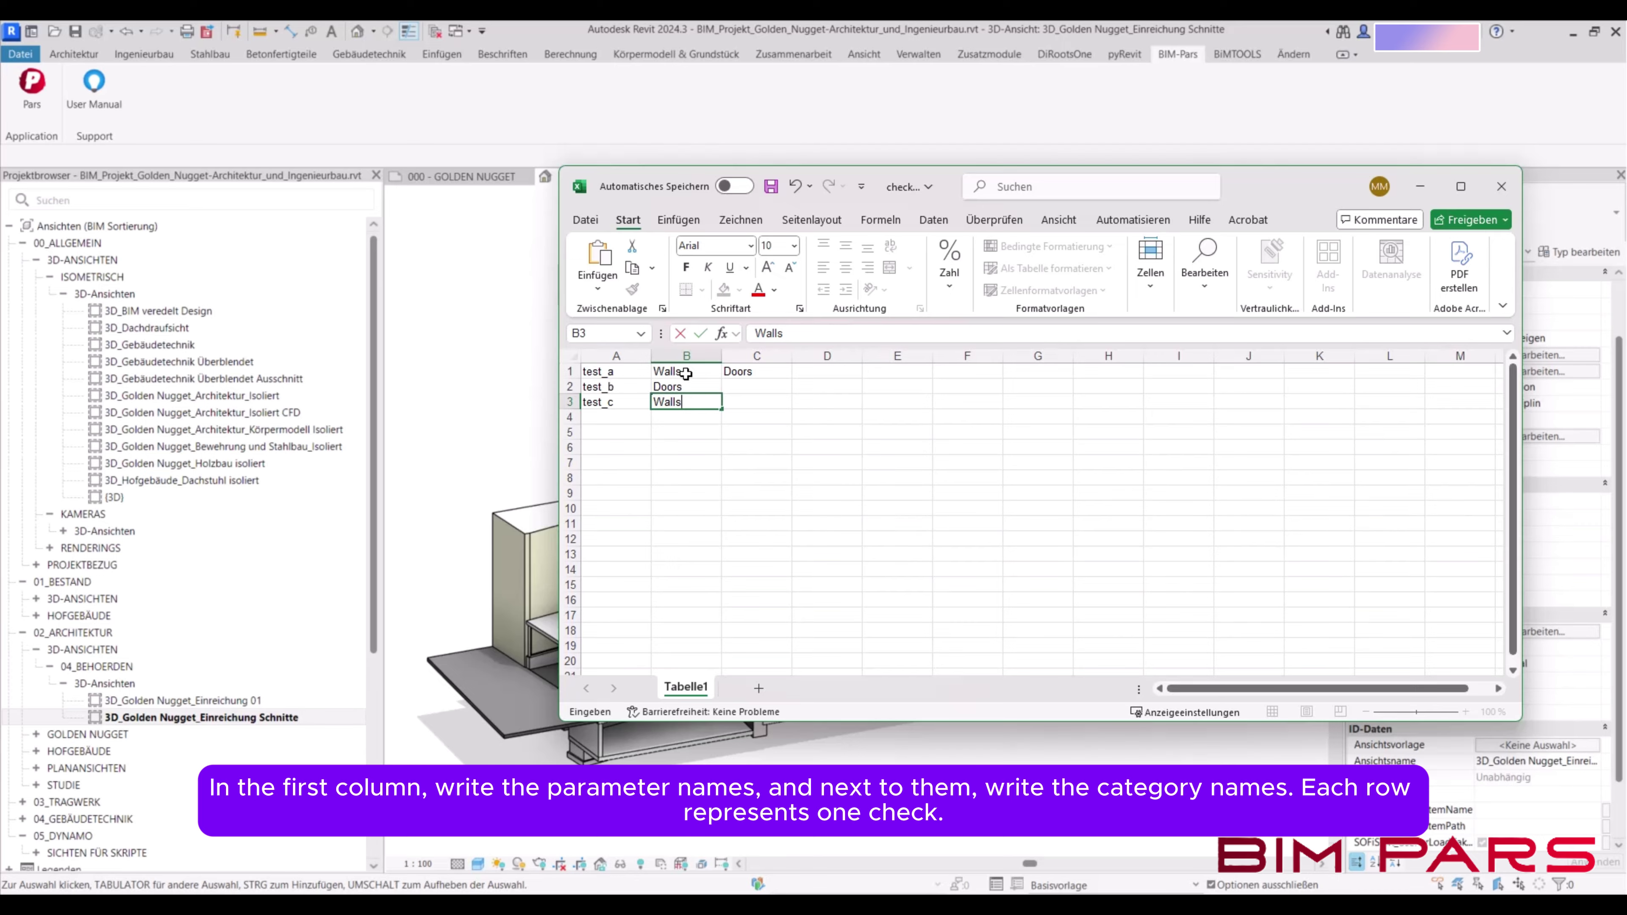
key("Tab")
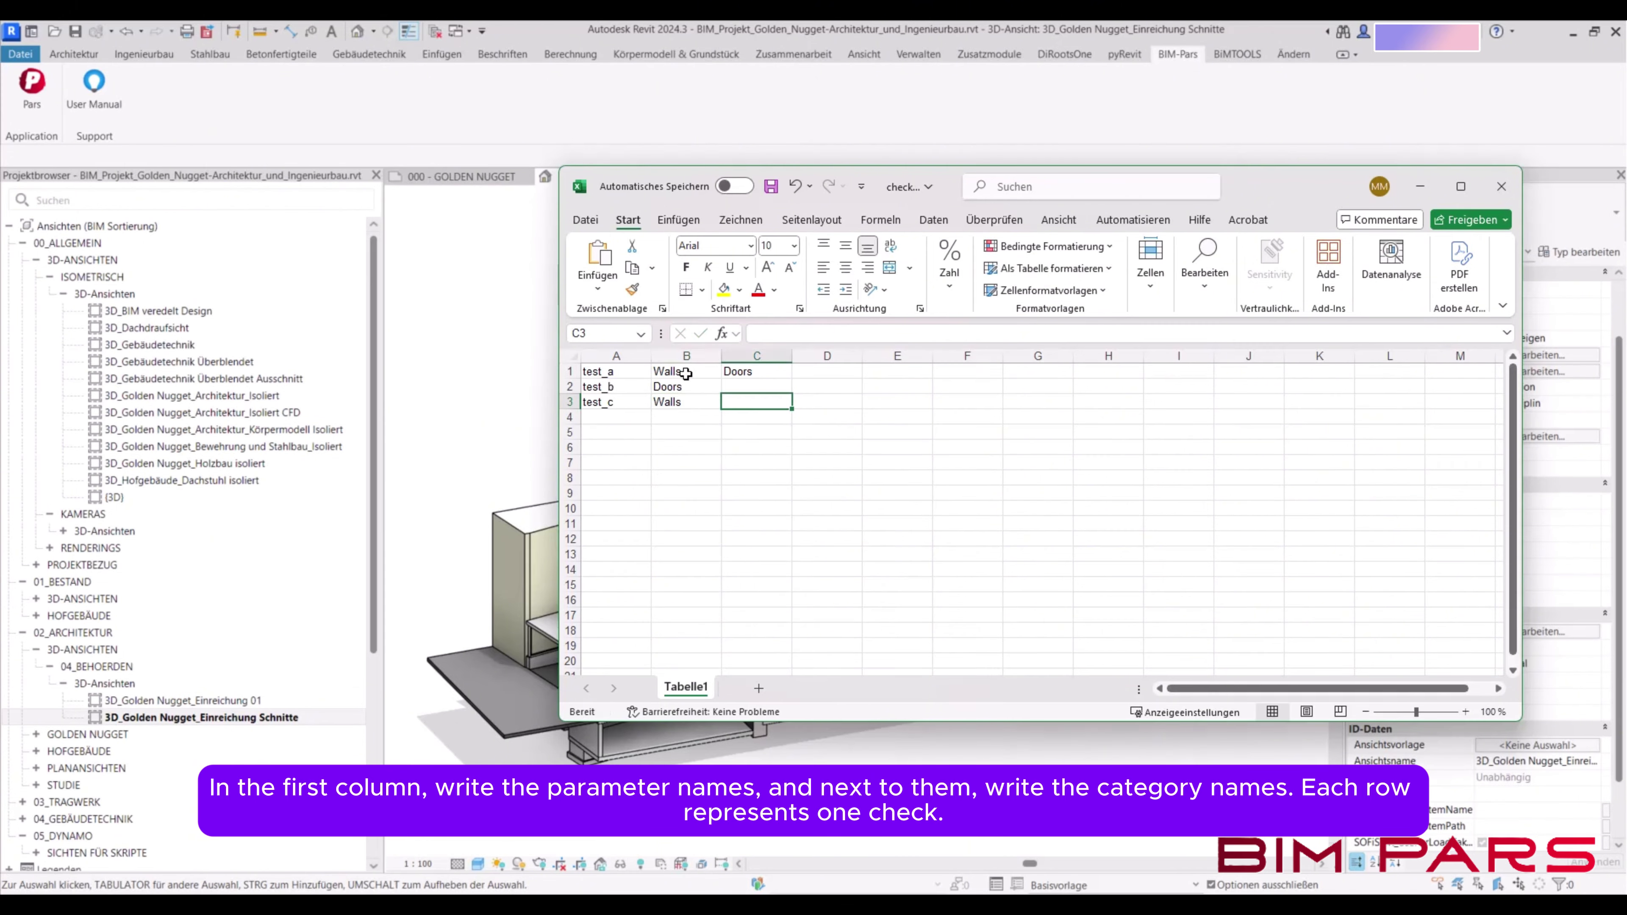
type("Furni")
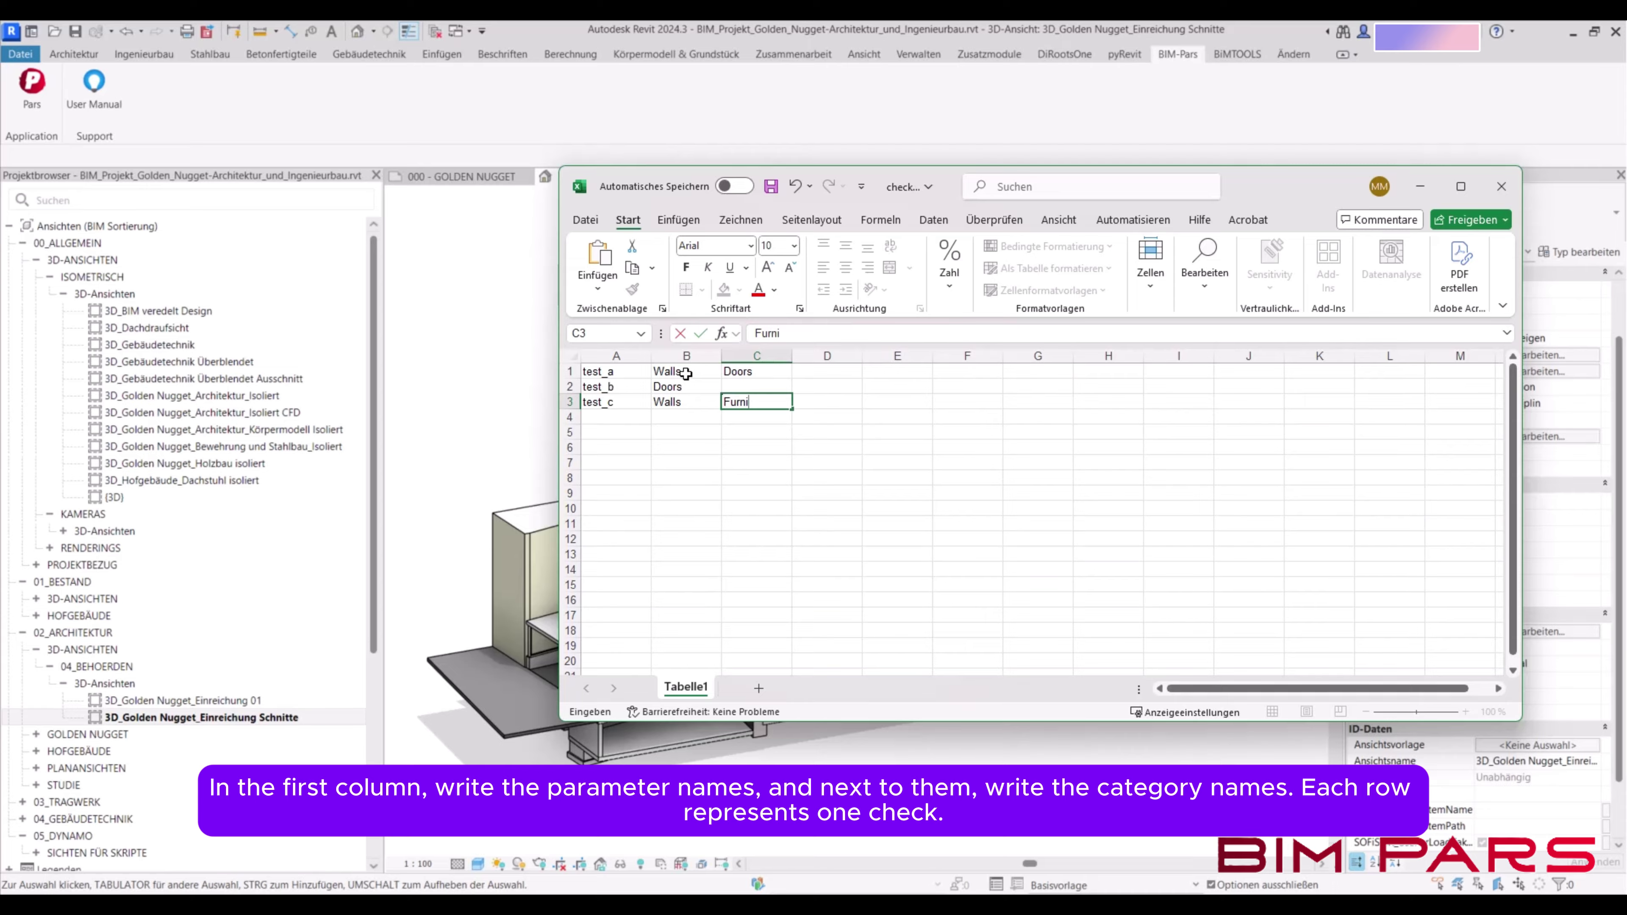
type("tures")
left_click(827, 479)
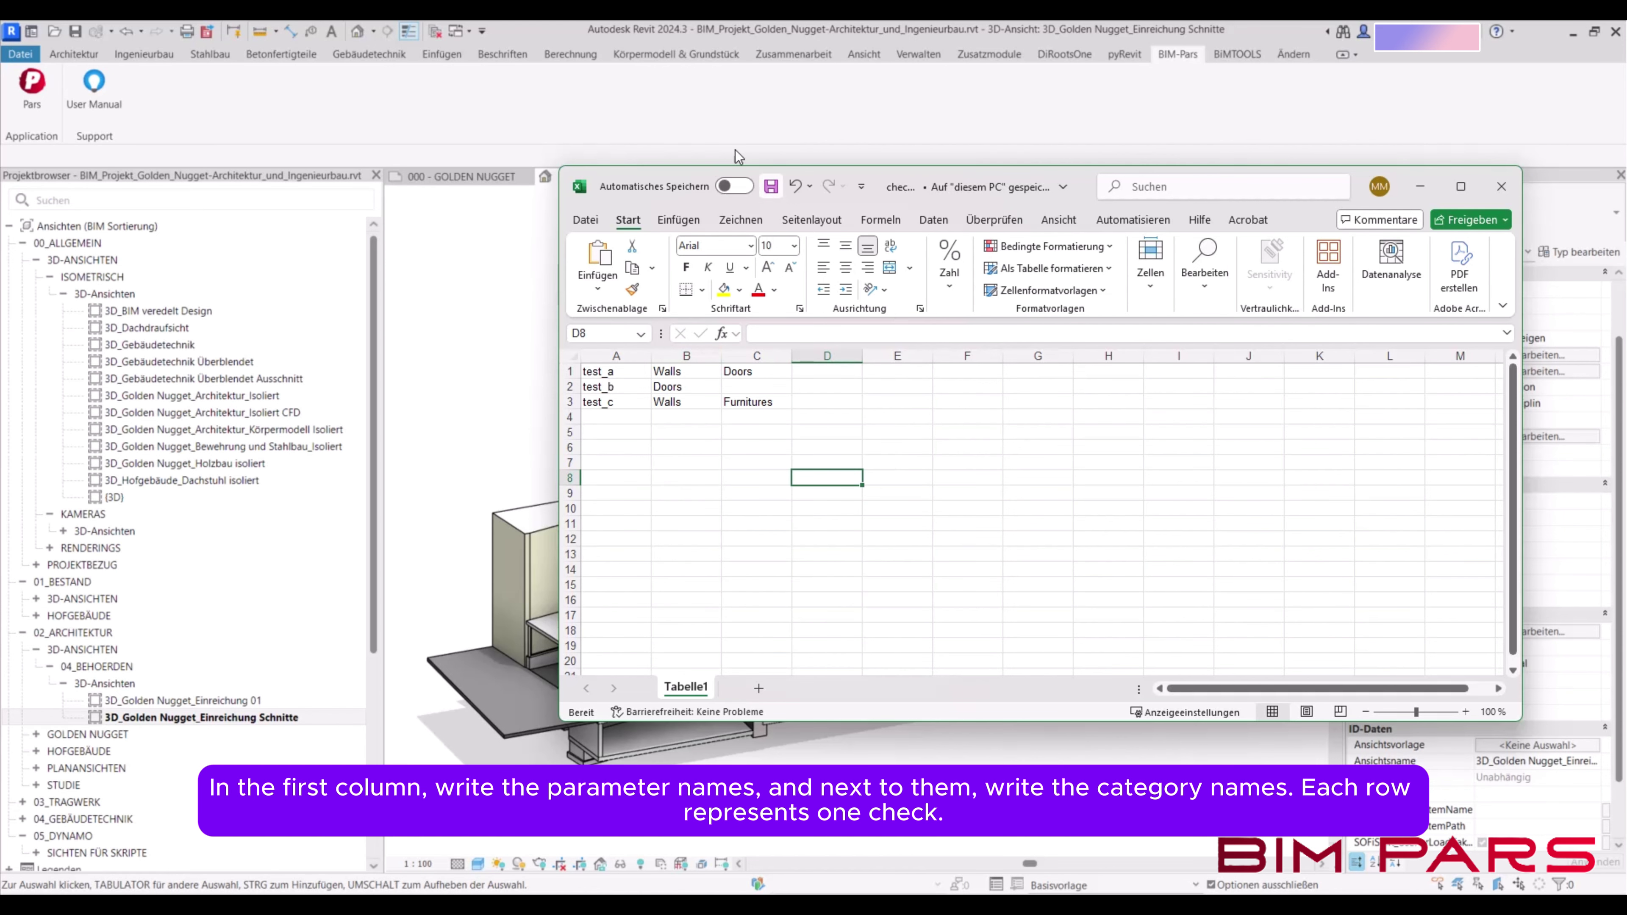
Switch to Revit and start a new project parameter named test_a
left_click(916, 55)
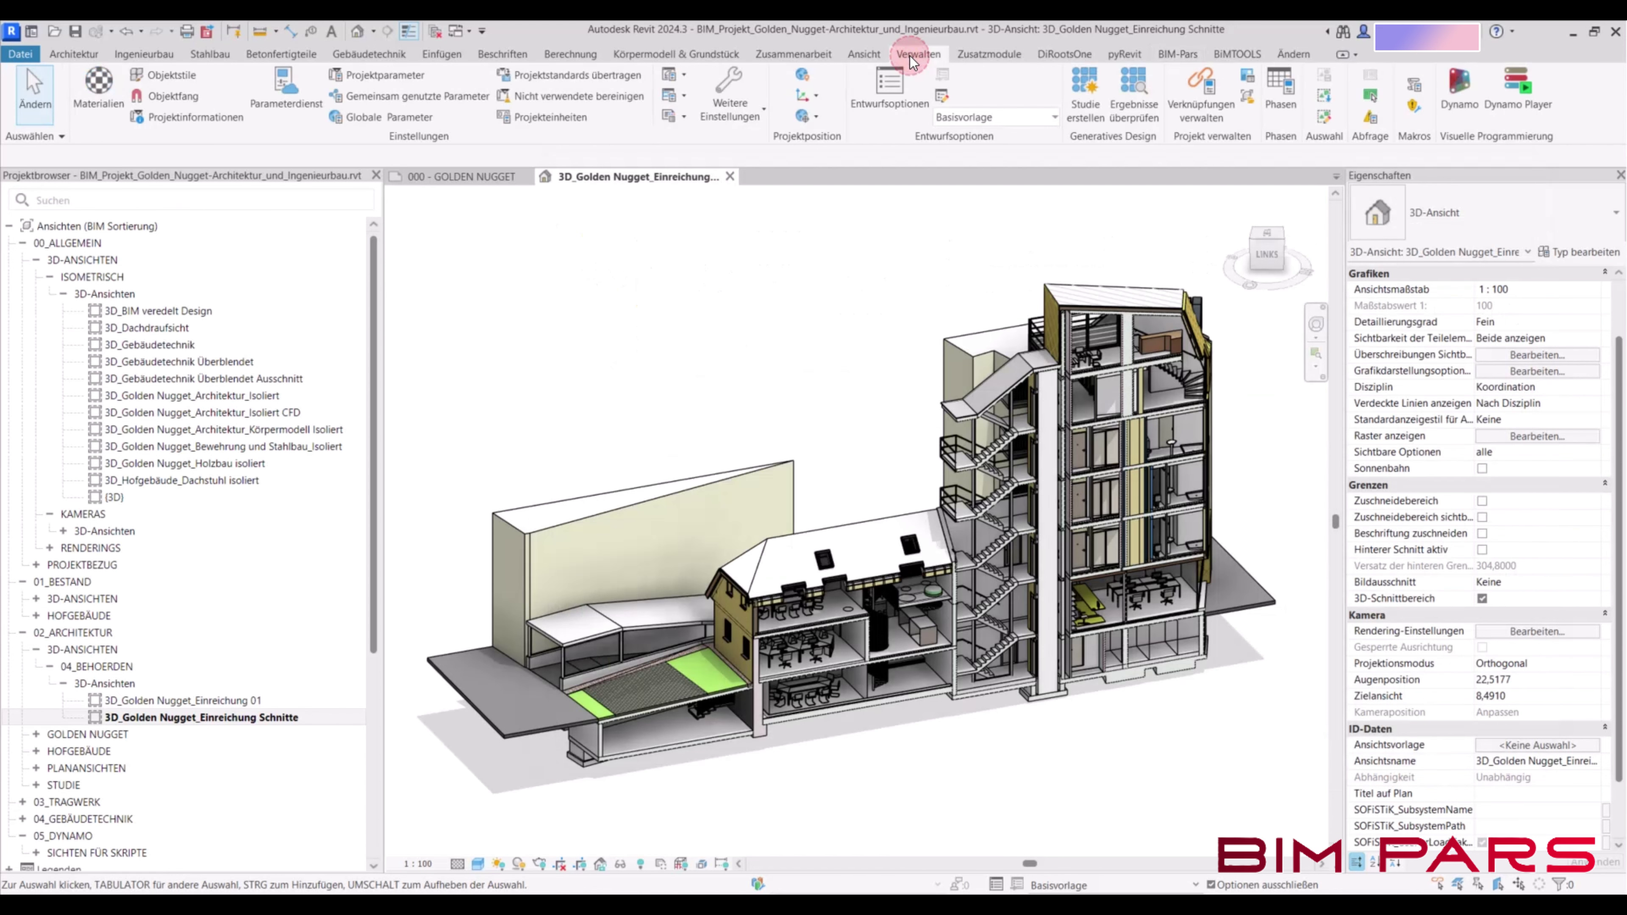
left_click(378, 75)
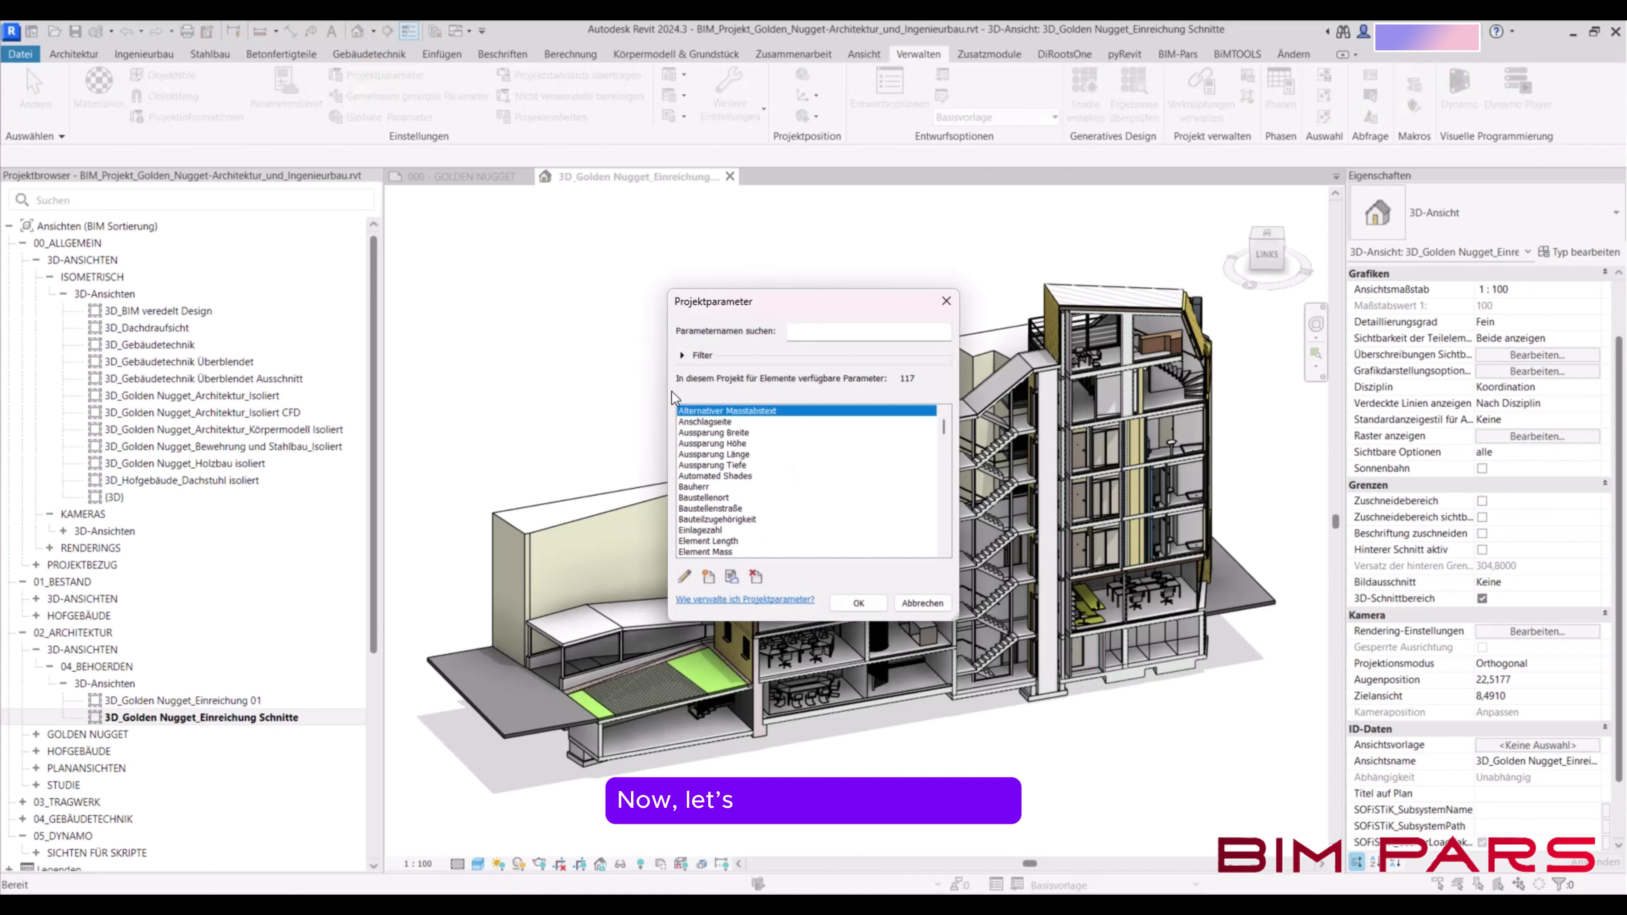
left_click(709, 578)
left_click(622, 443)
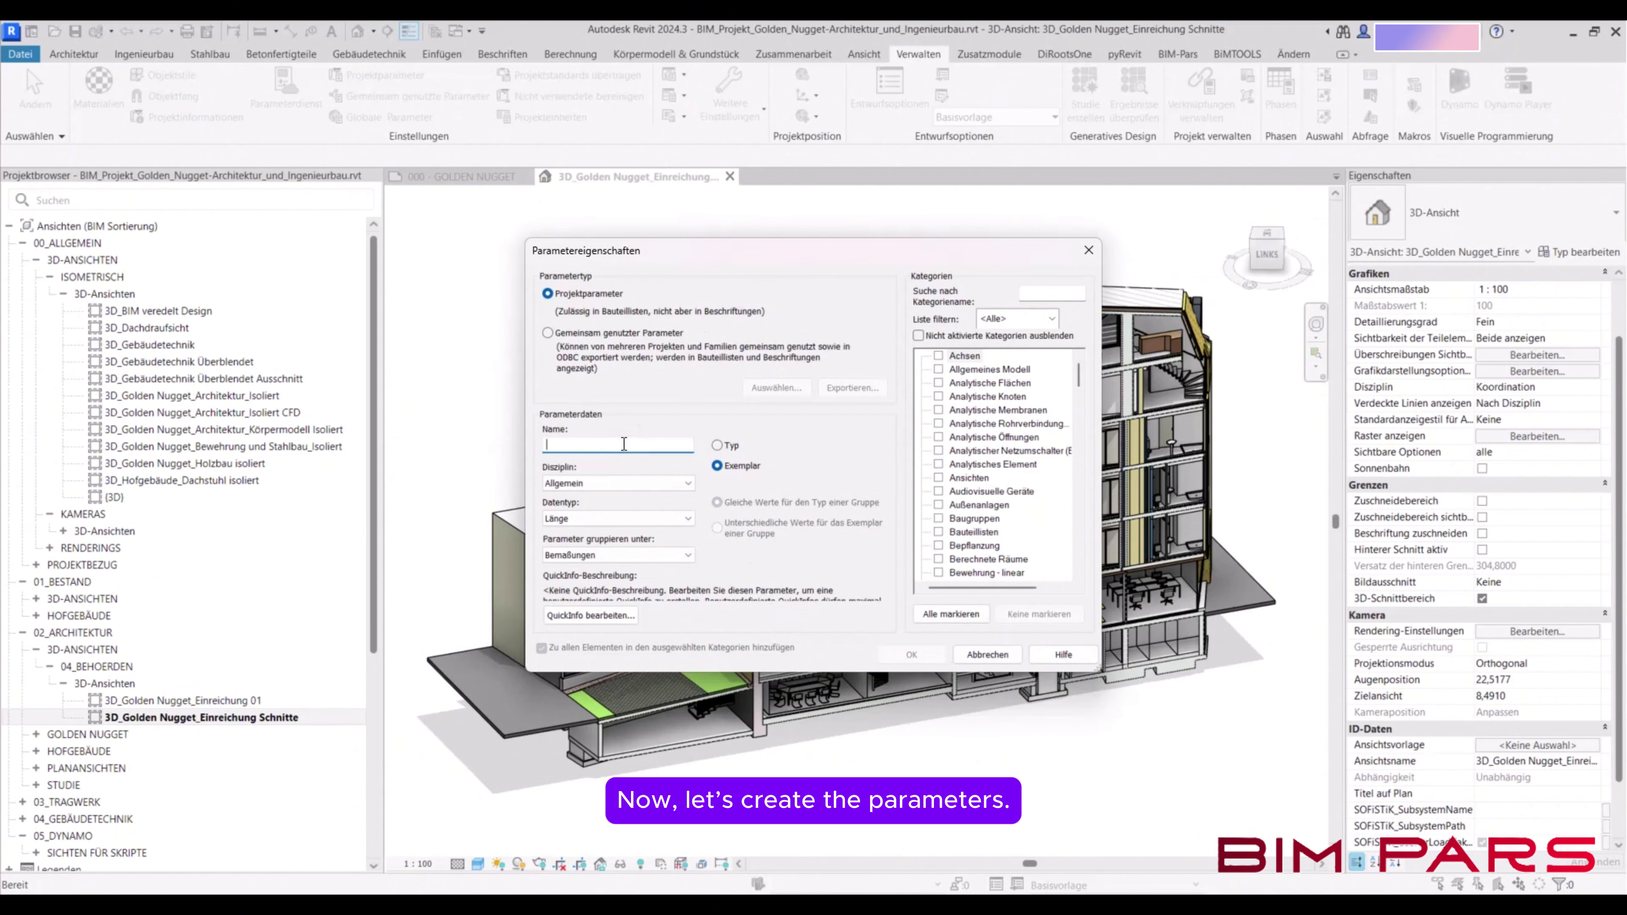
type("tes")
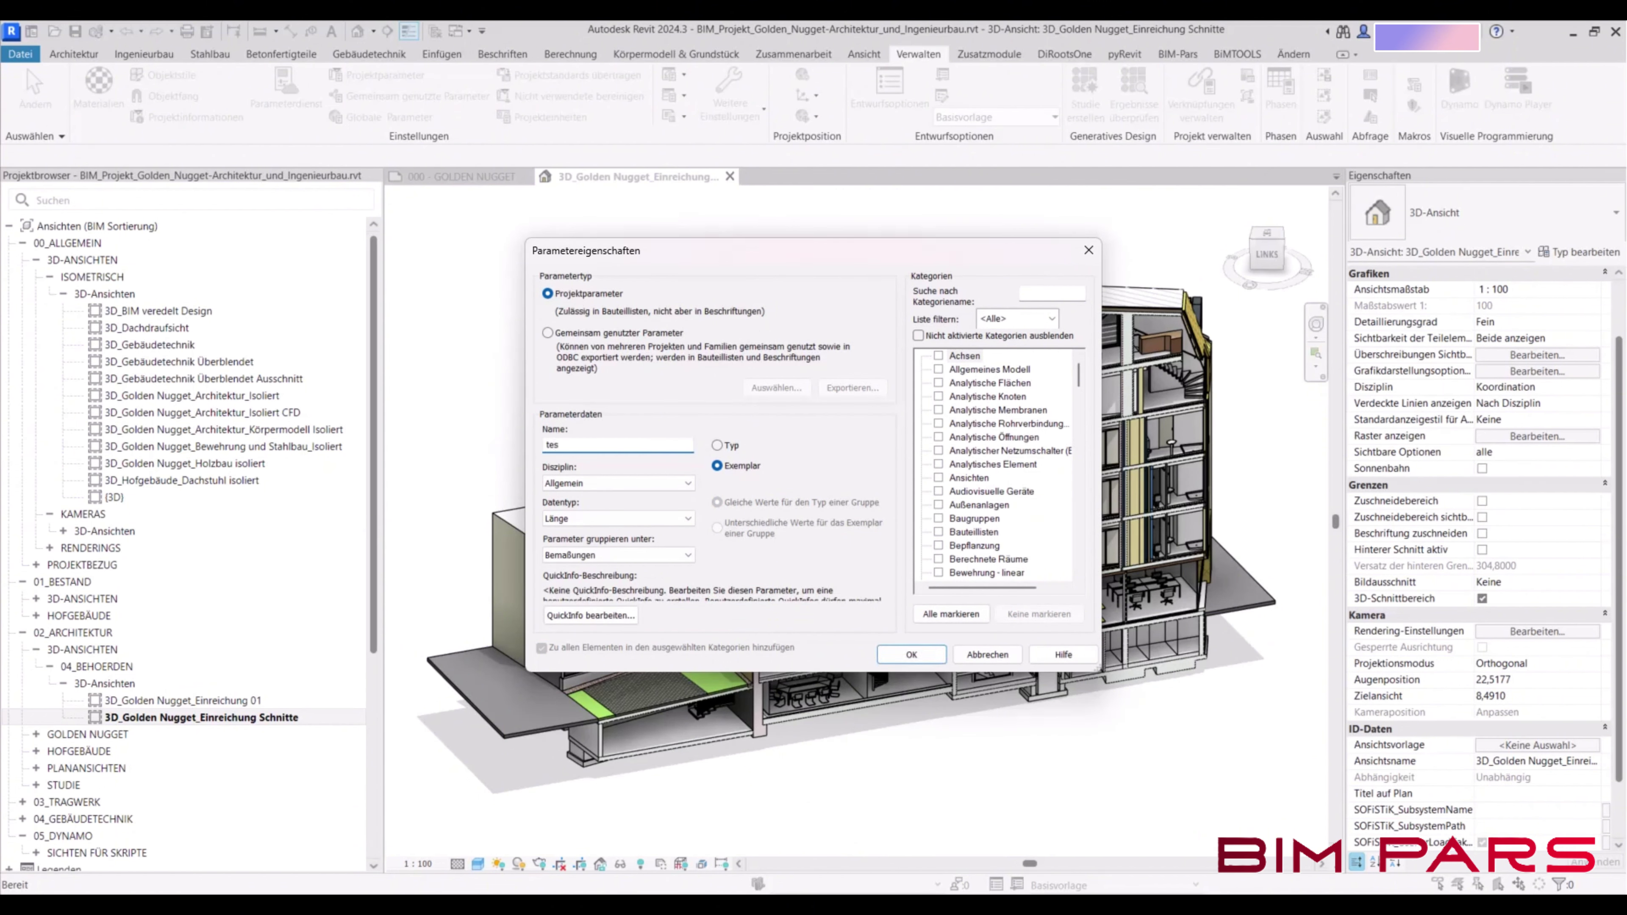
type("t_a")
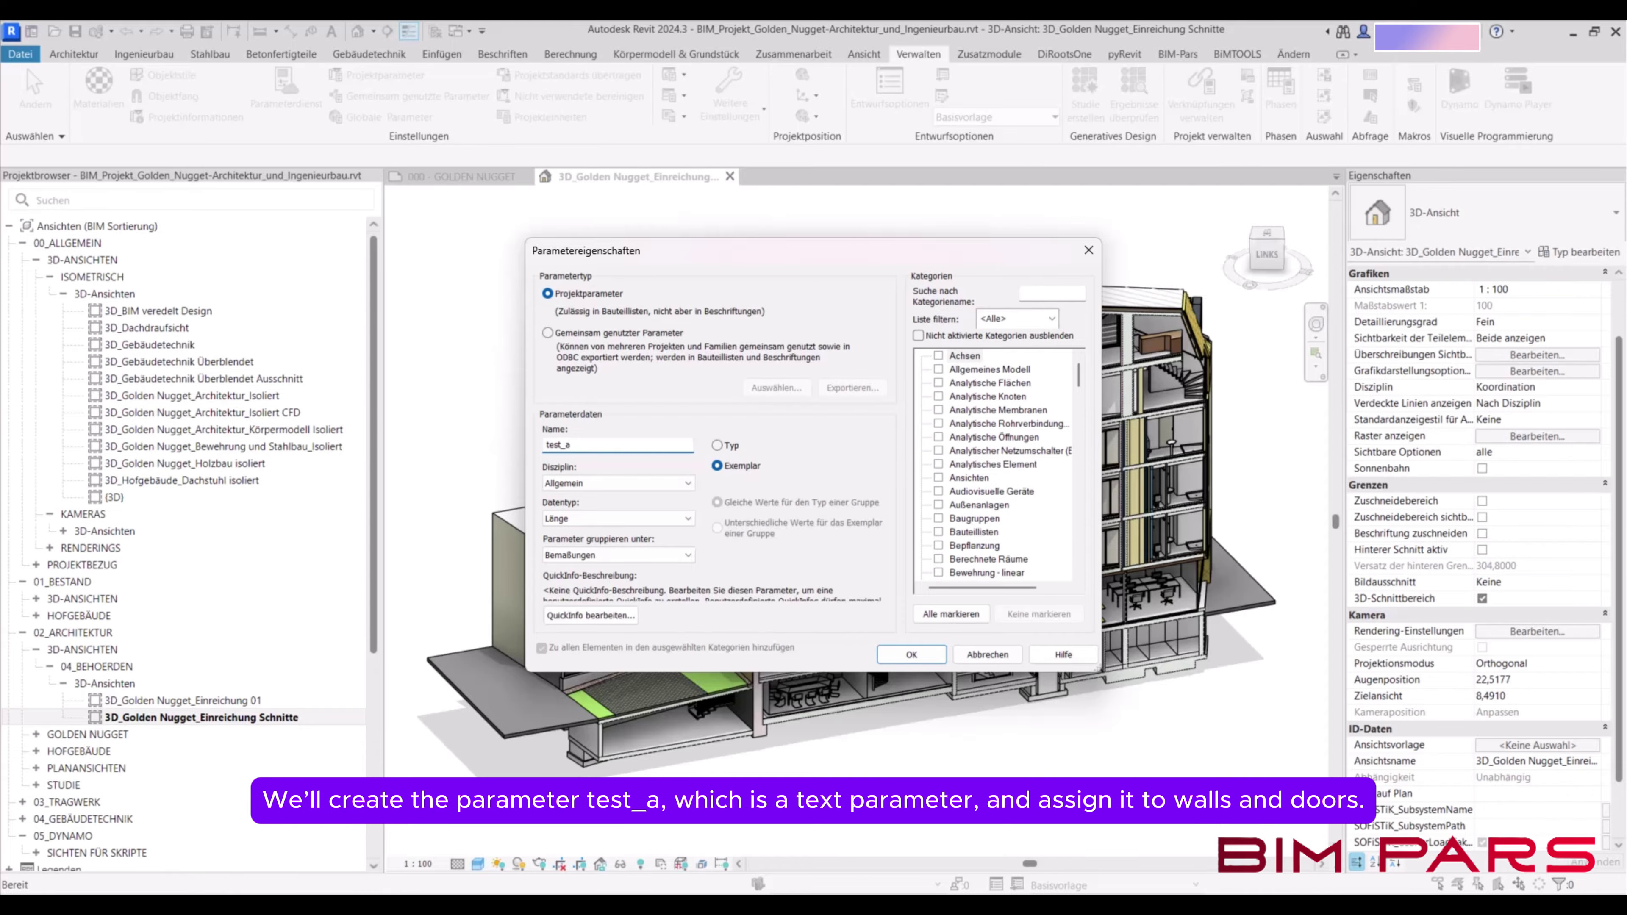
Set test_a's data type to Text and group the parameter under Andere
left_click(582, 518)
left_click(569, 537)
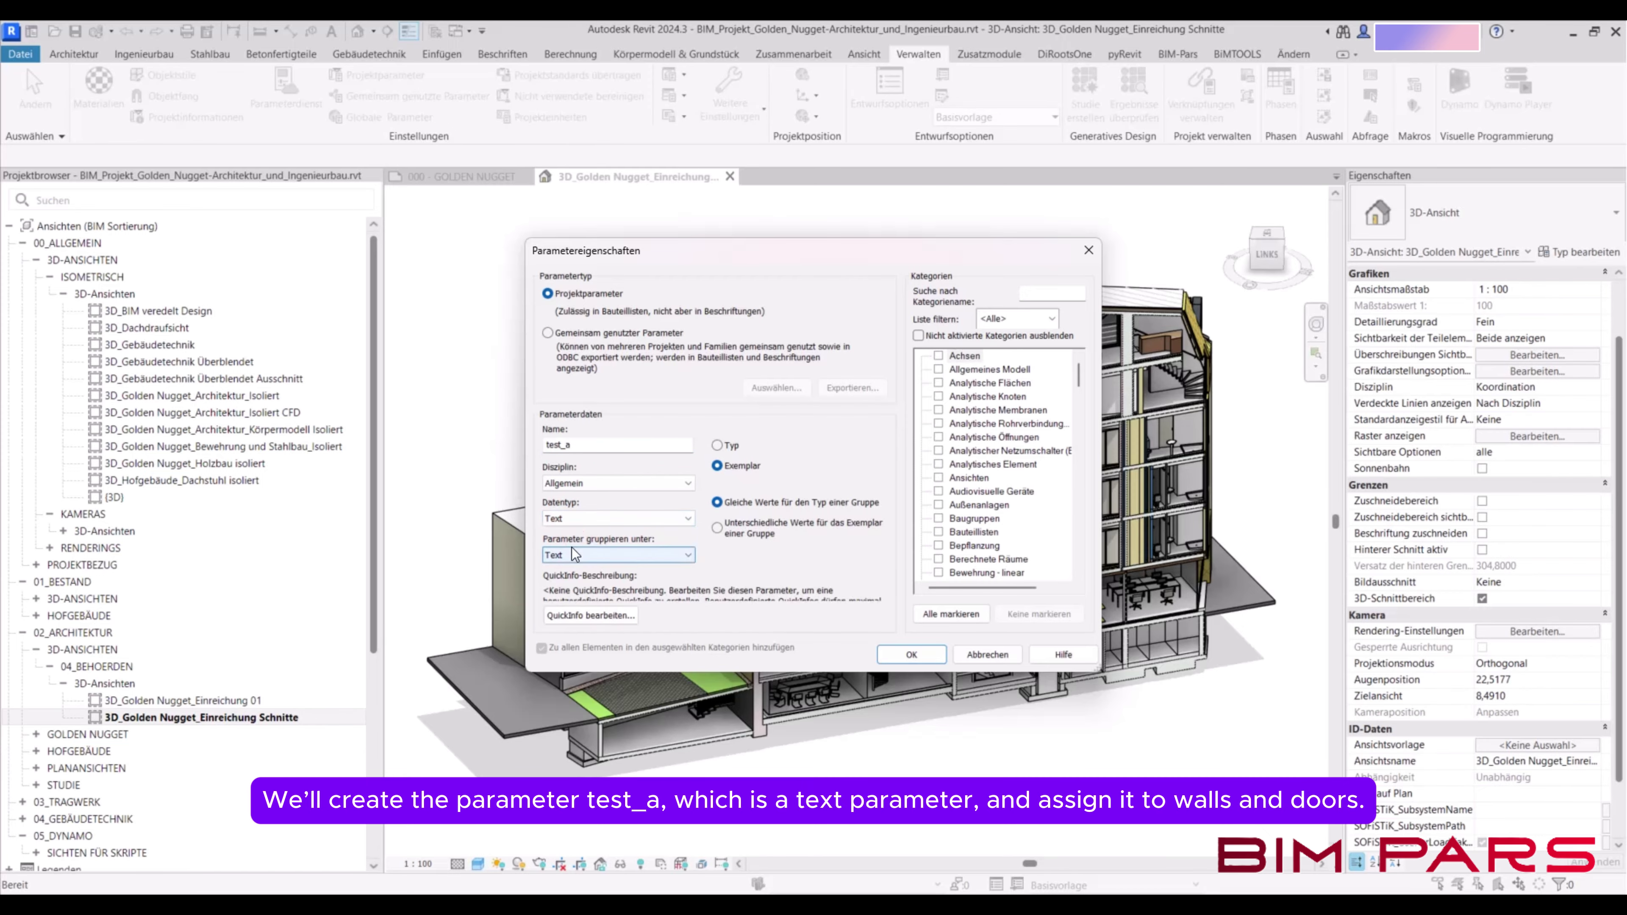
left_click(573, 553)
left_click(575, 553)
left_click(574, 552)
scroll(580, 599, "up", 10)
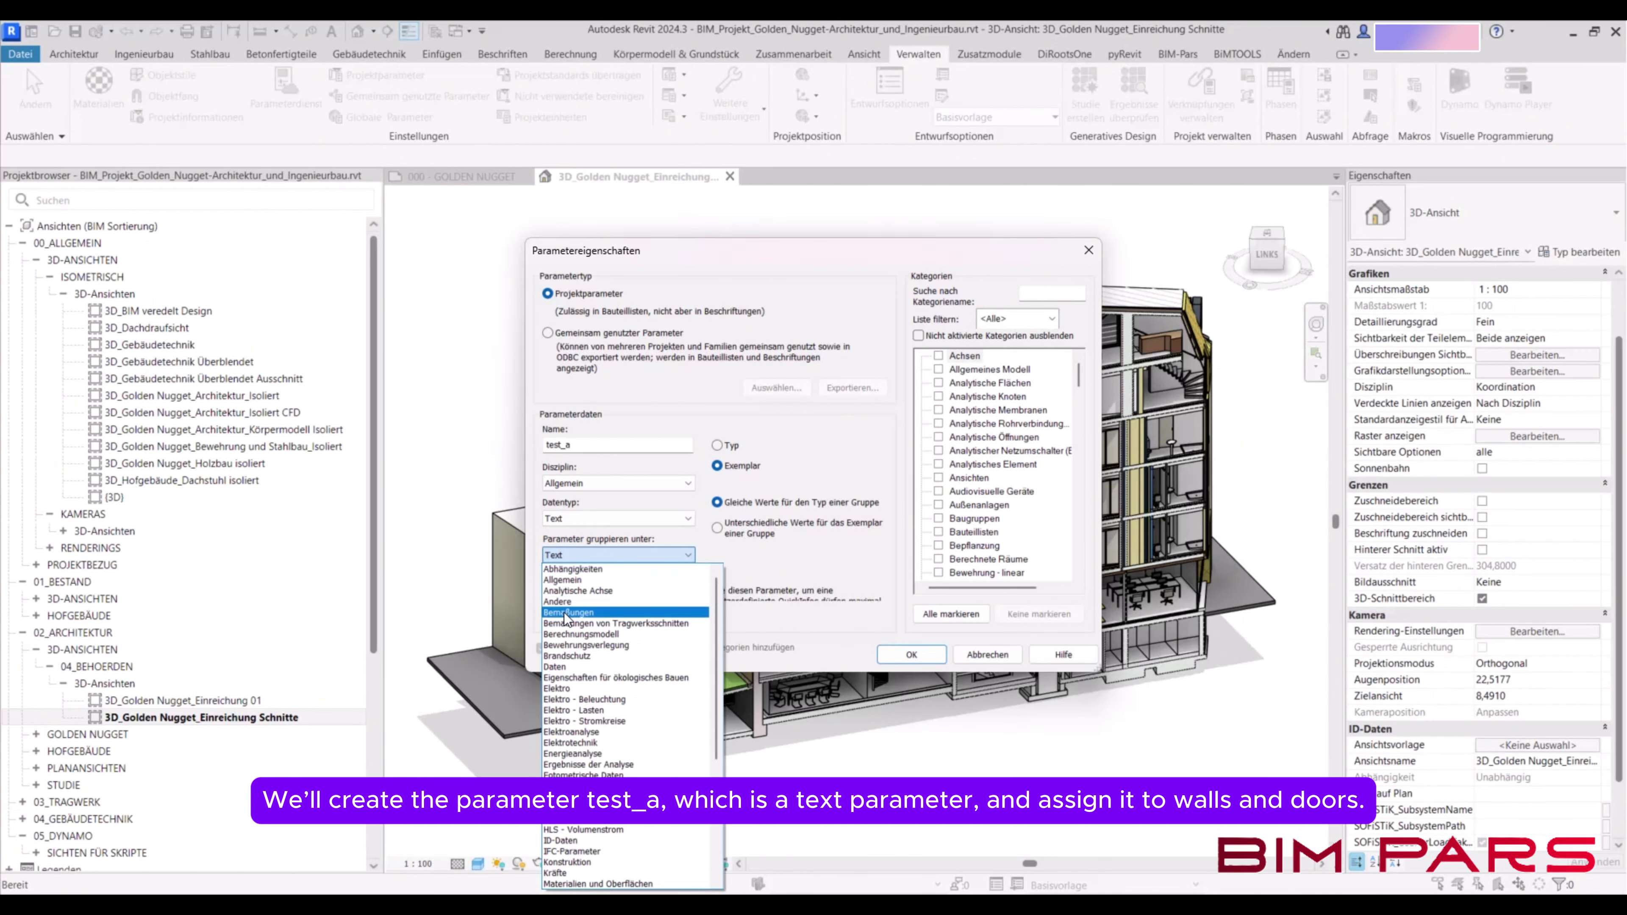
left_click(578, 599)
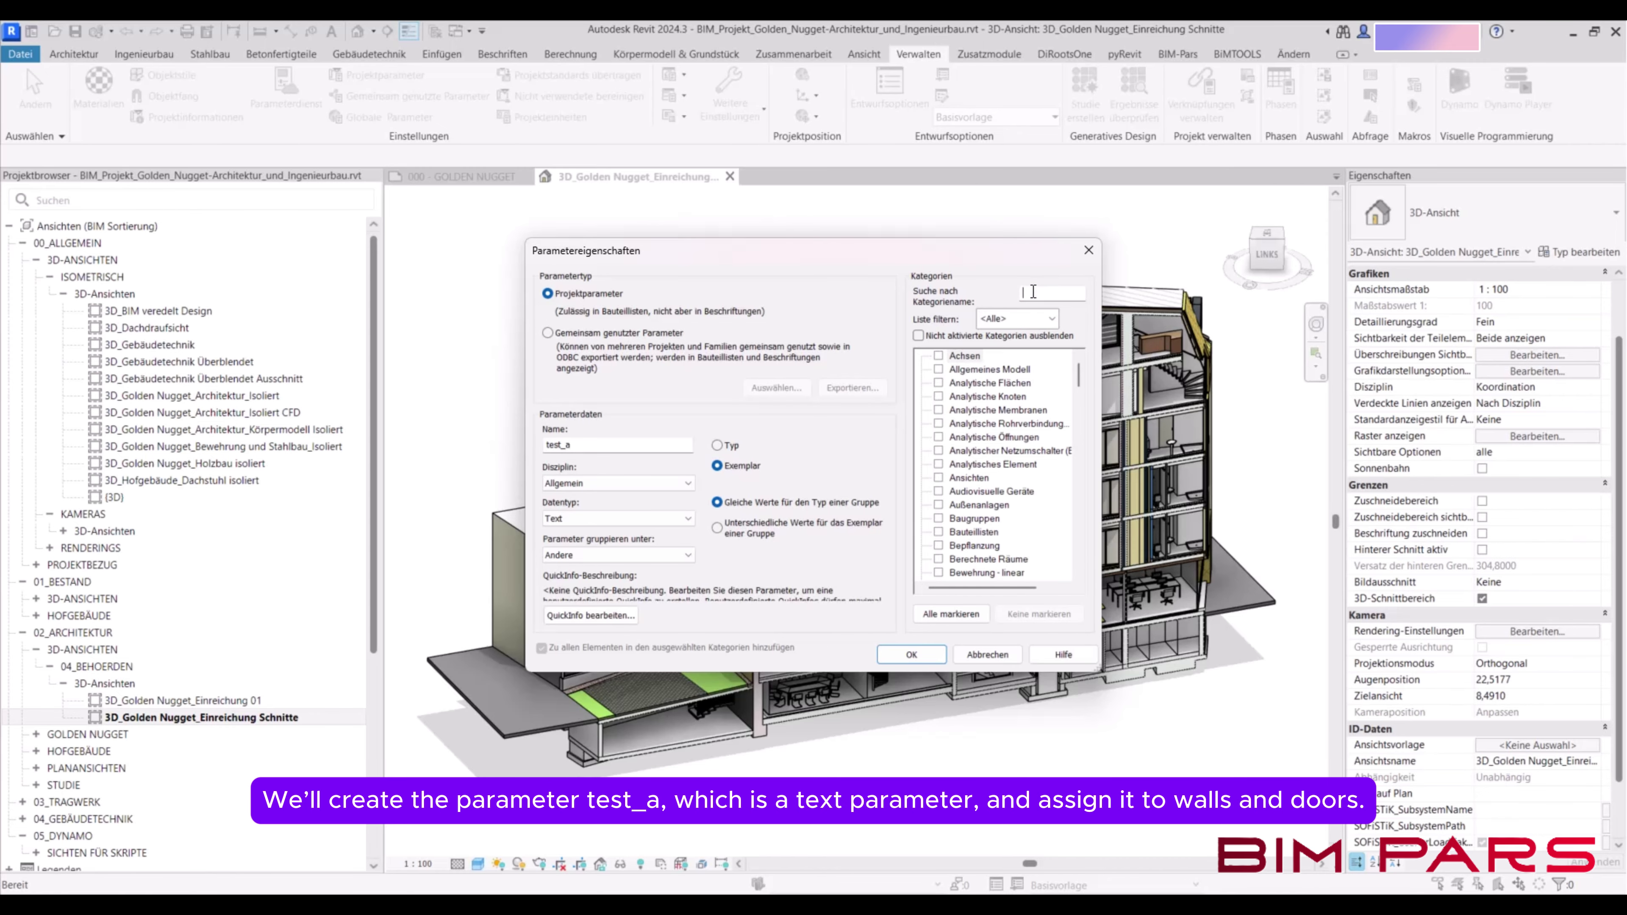
Assign test_a to the categories Wände and Türen and create the parameter
type("wa")
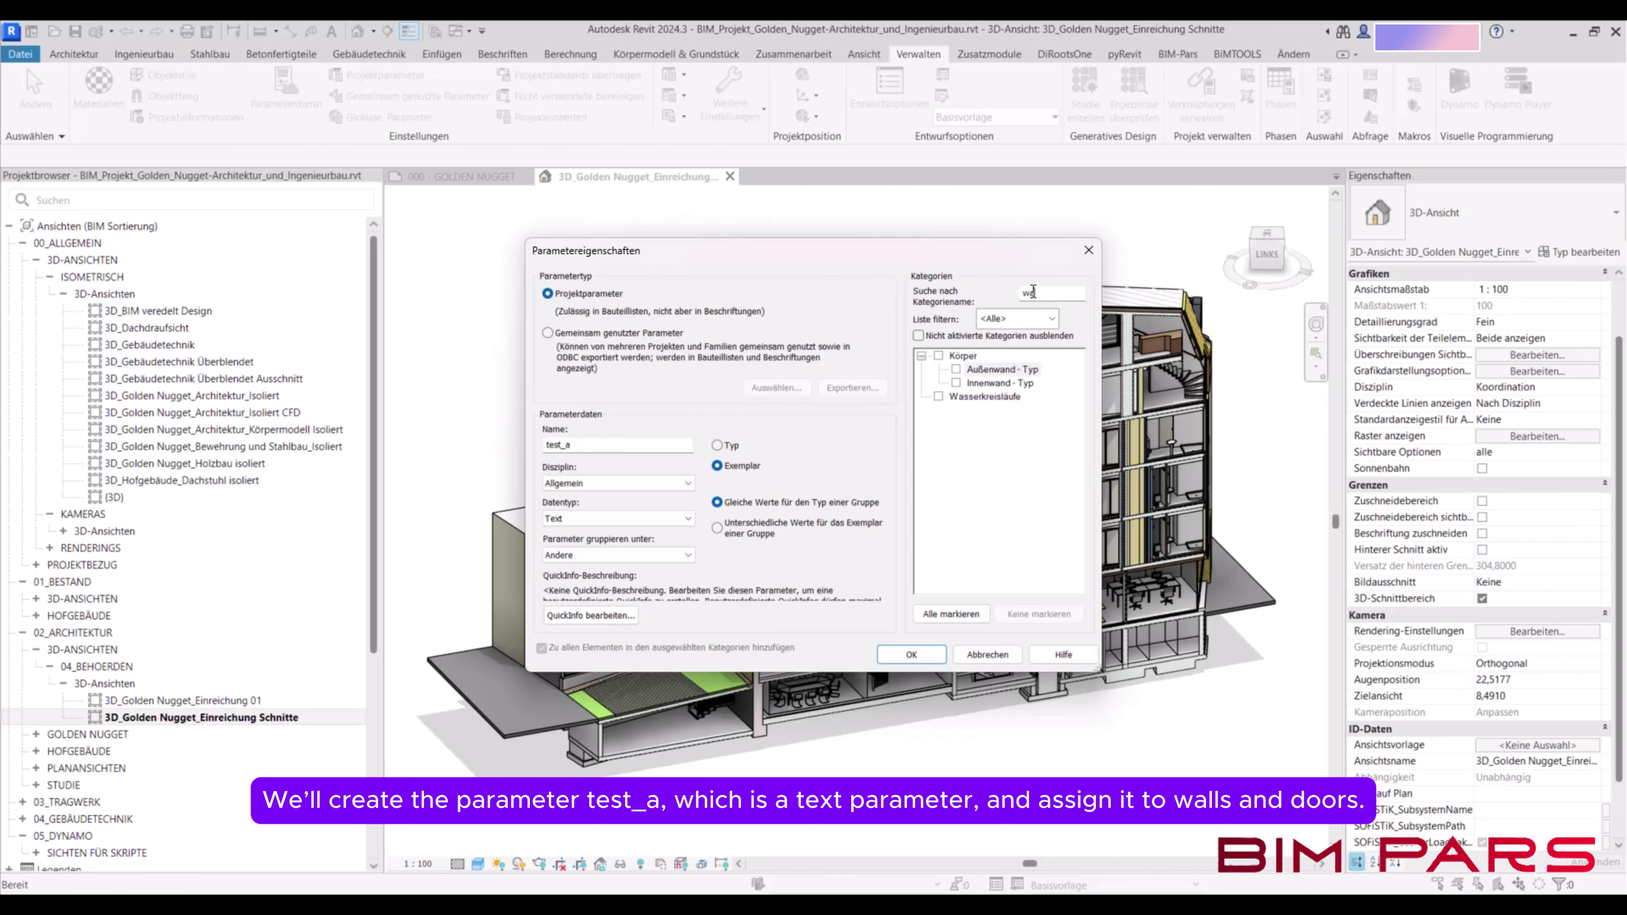
key("BackSpace")
type("ä")
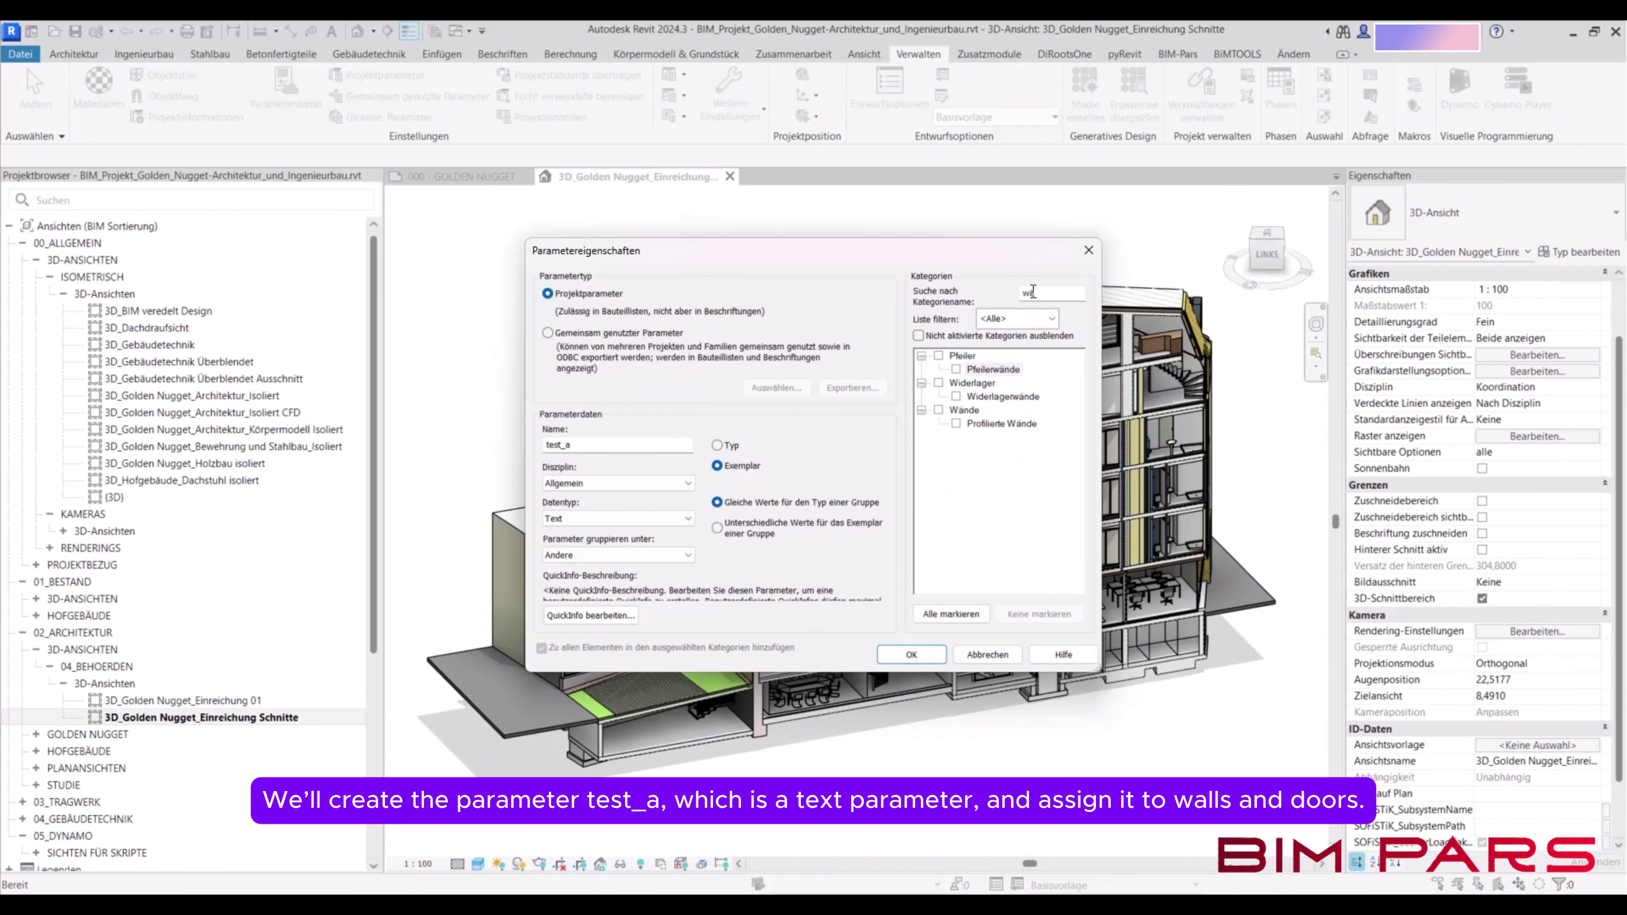
left_click(939, 410)
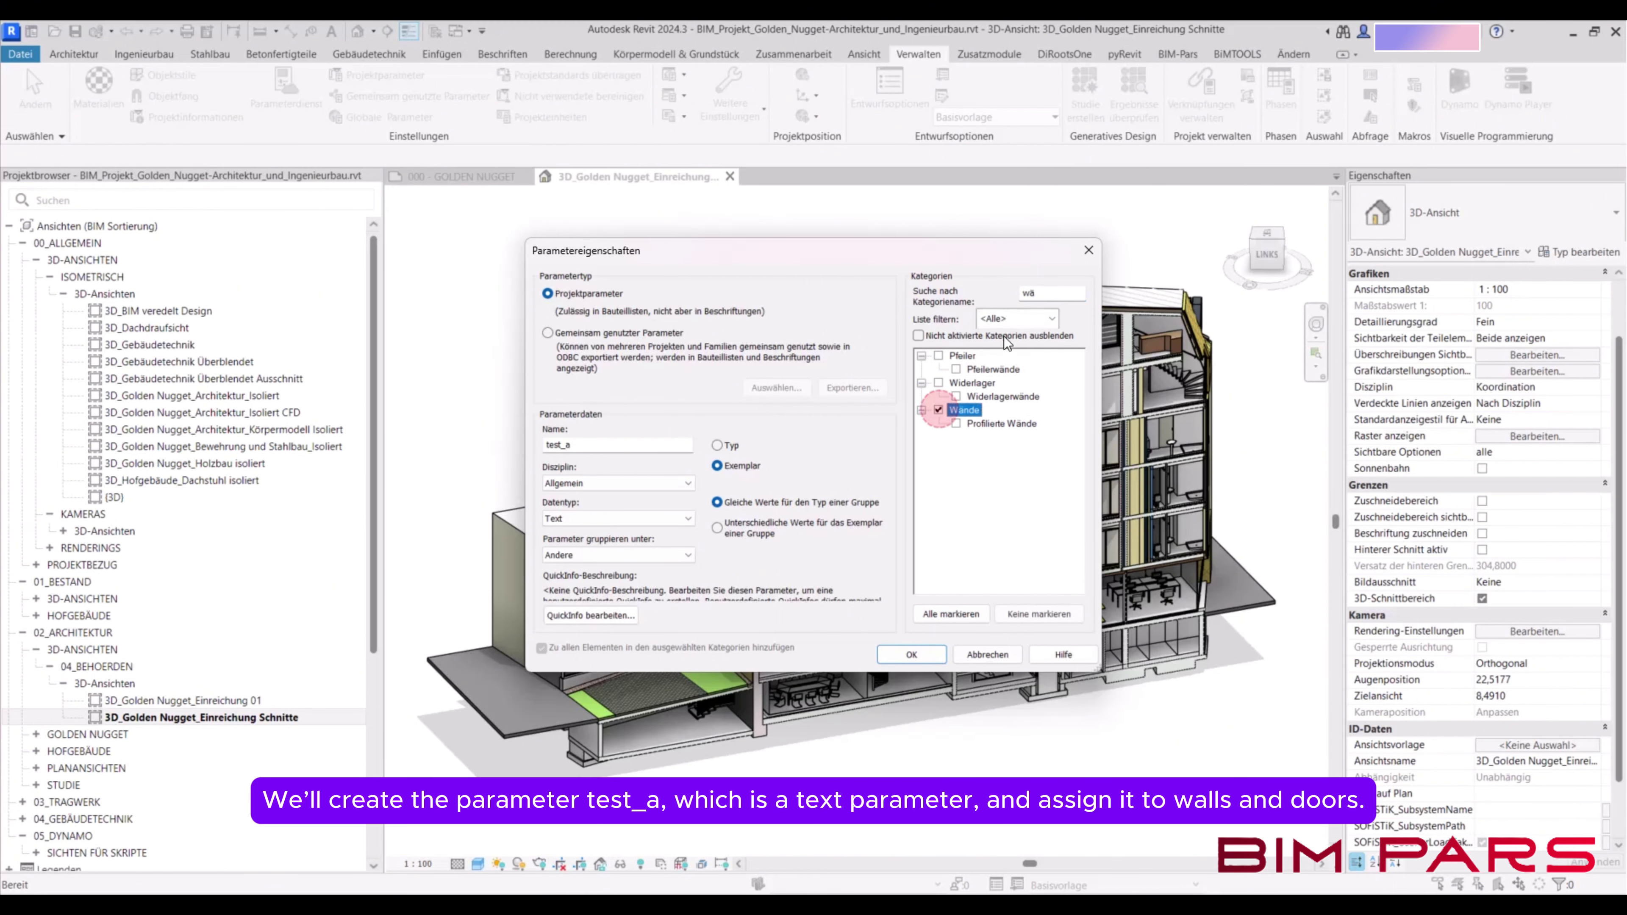
double_click(1061, 294)
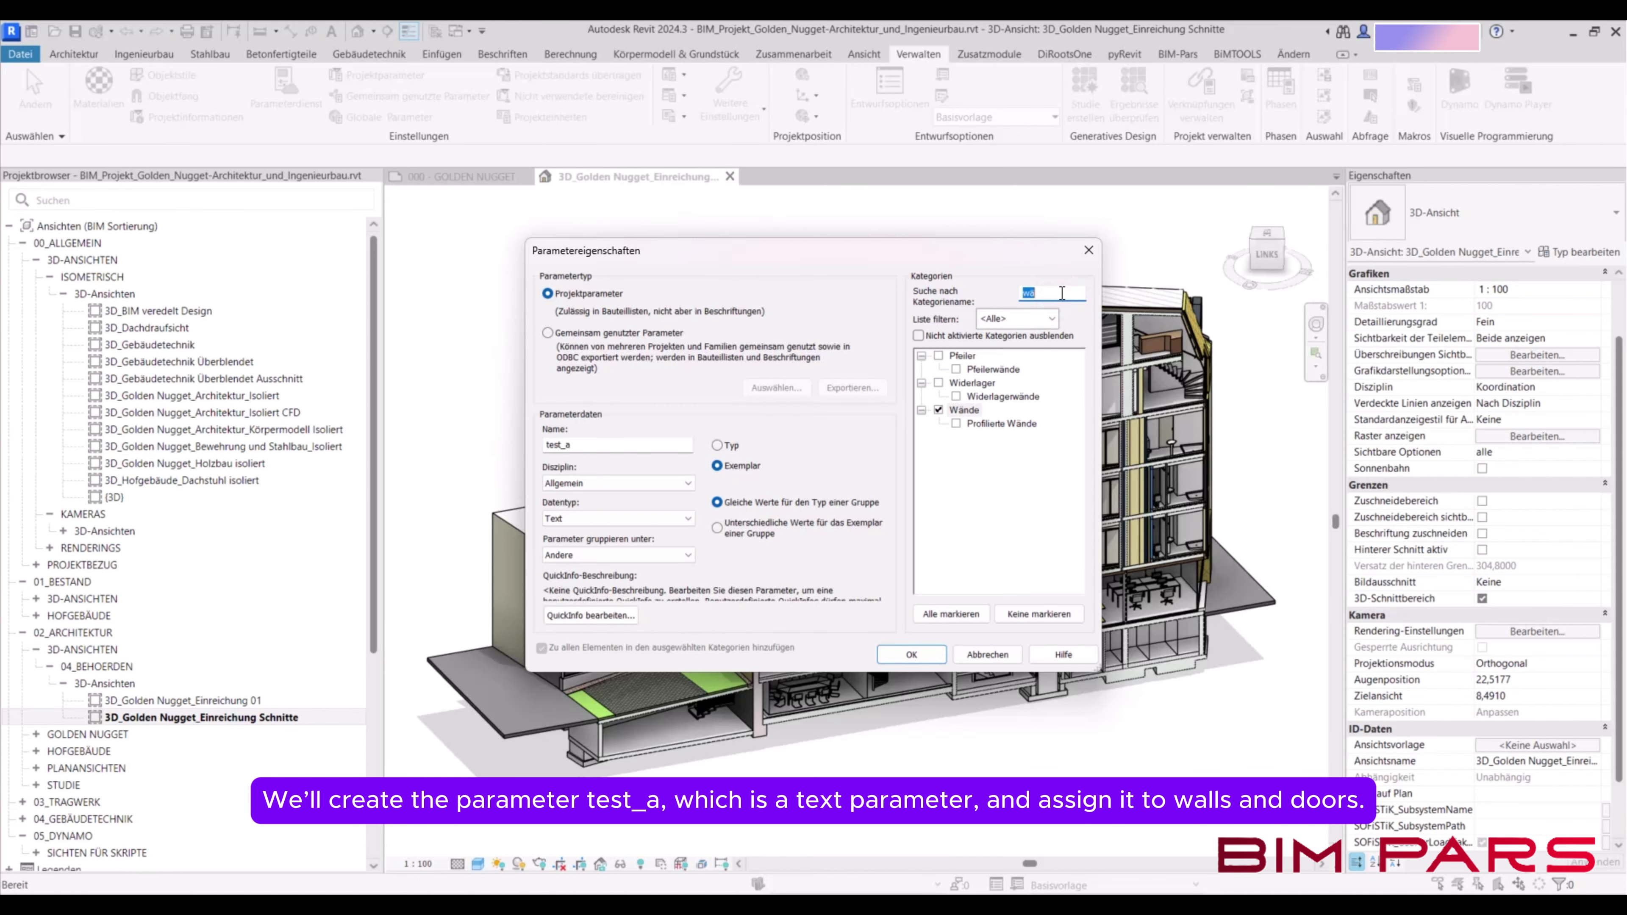
type("tü")
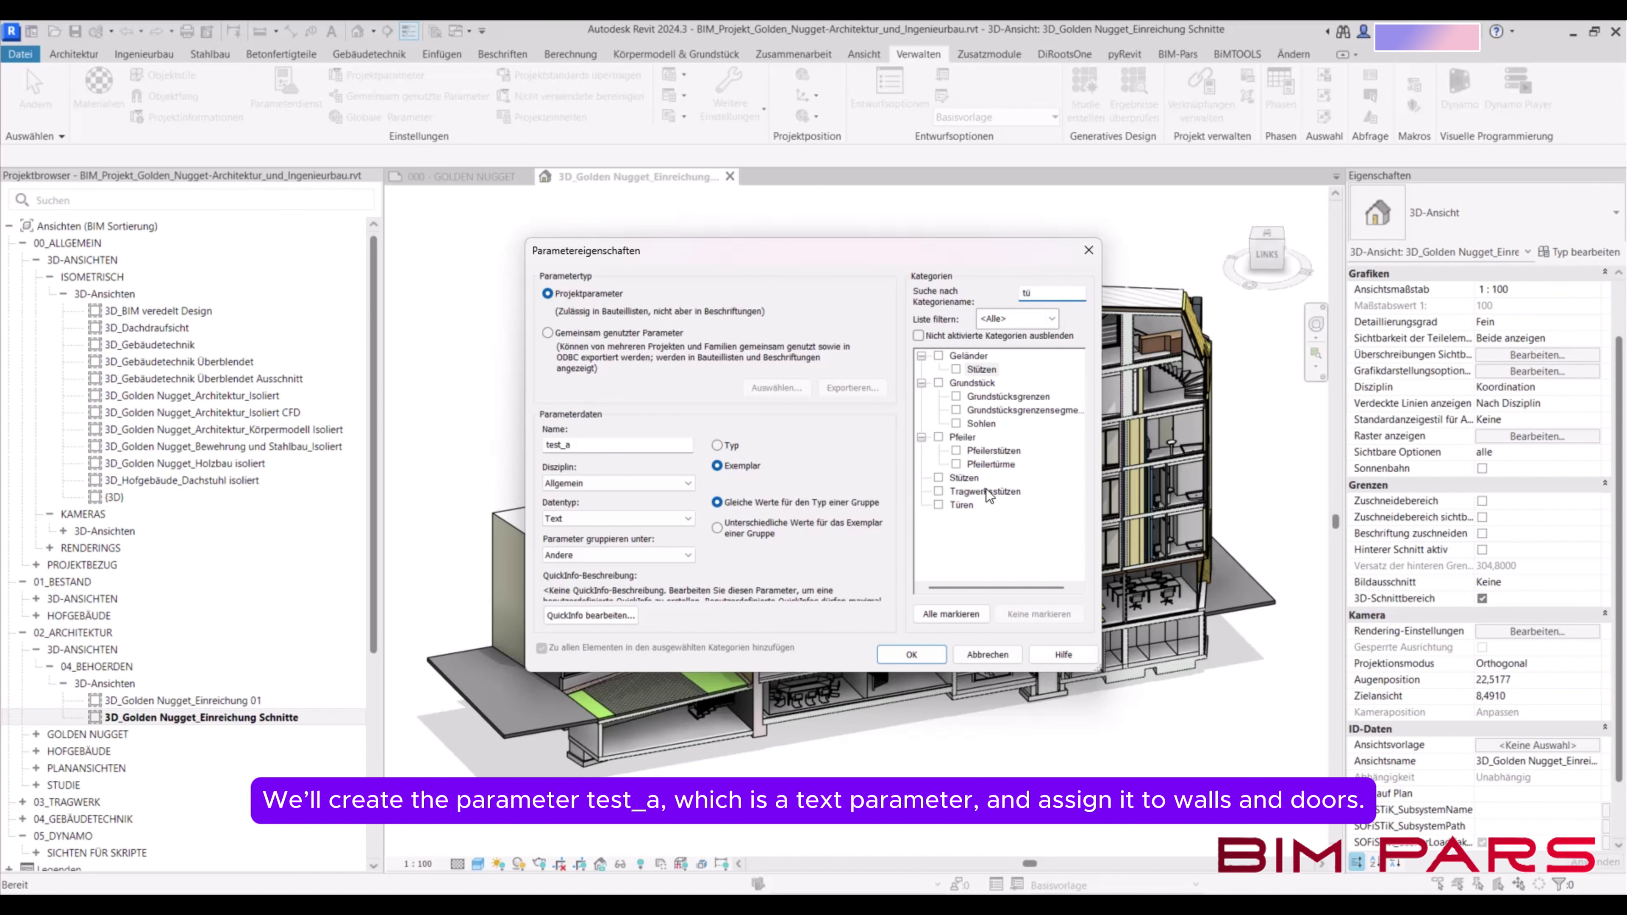
left_click(940, 506)
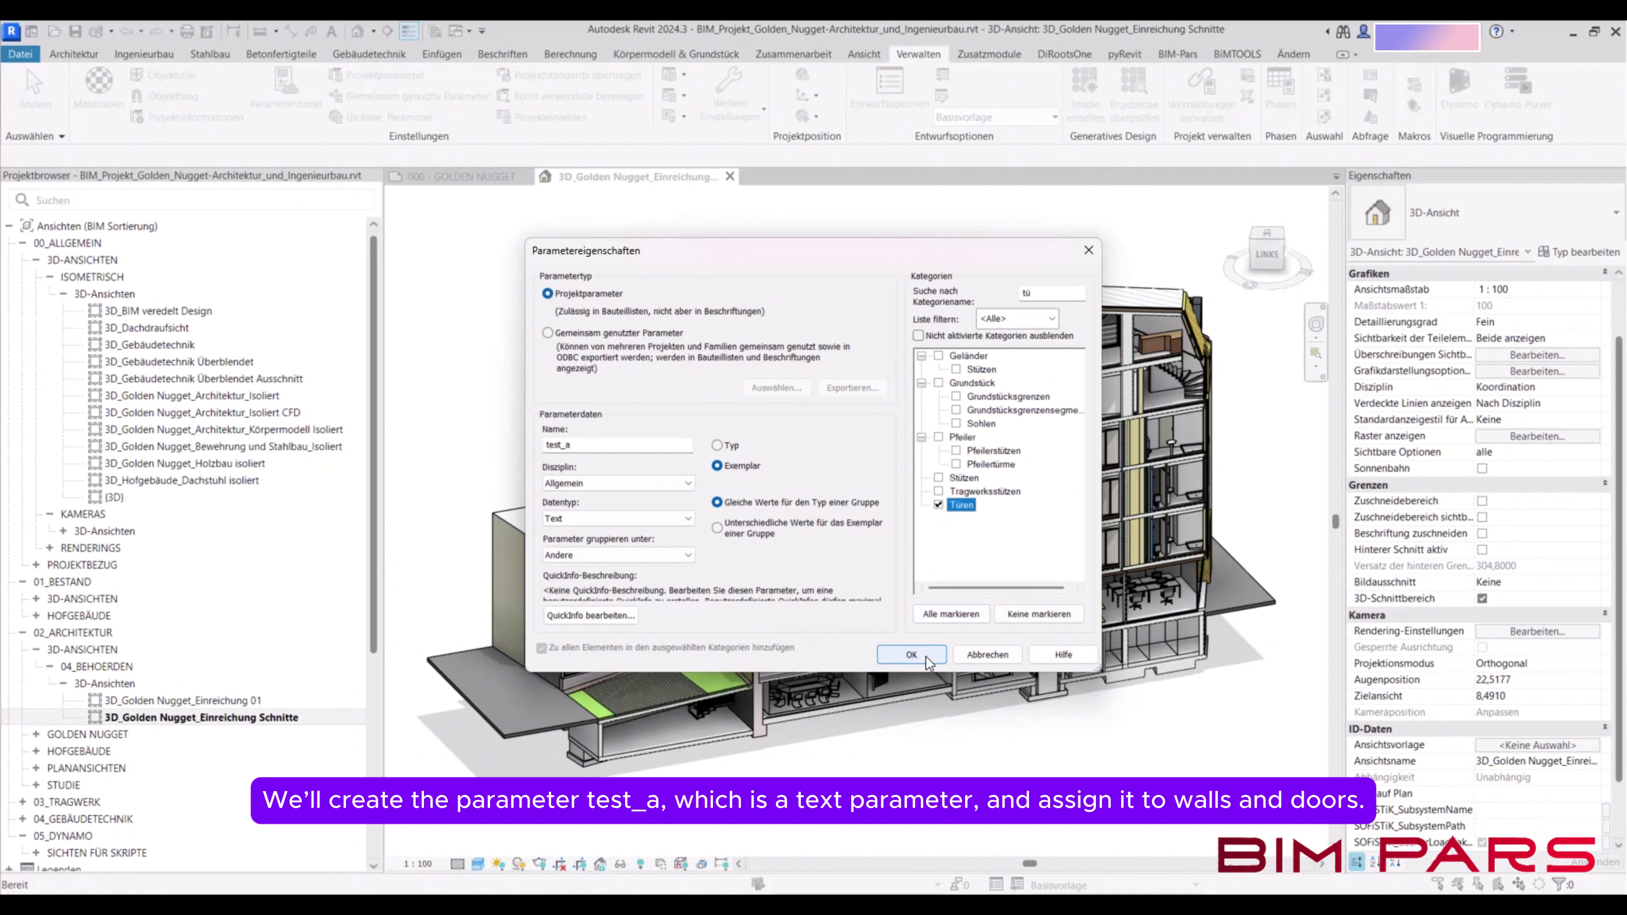
left_click(911, 654)
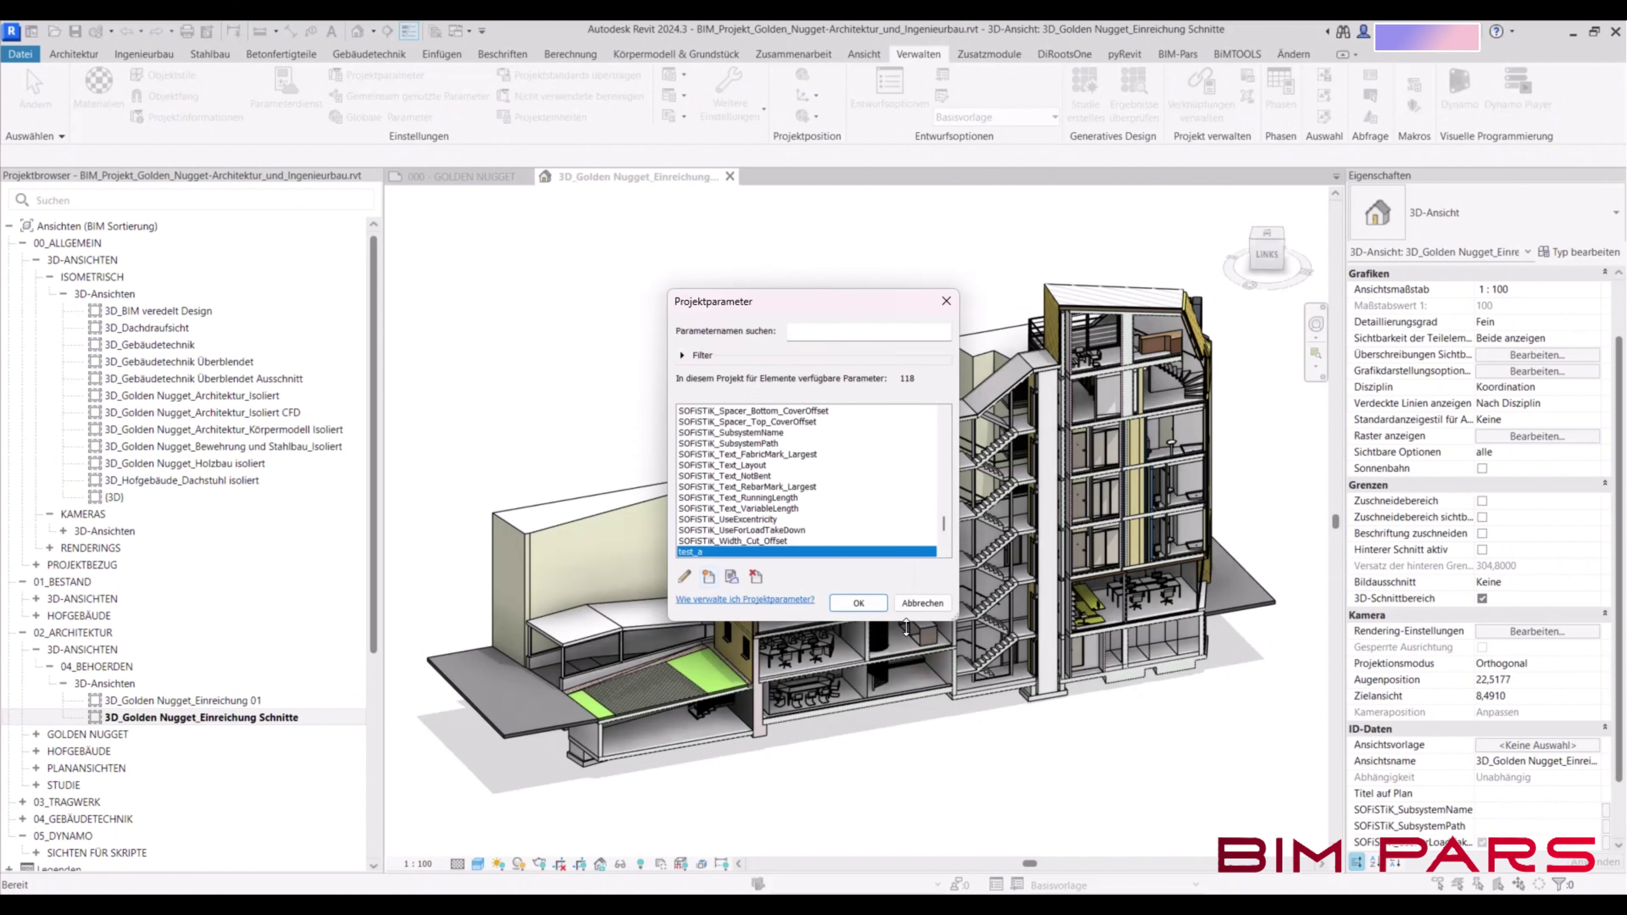
Create the project parameter test_b with data type Ja/Nein, assigned to the category Türen
left_click(708, 577)
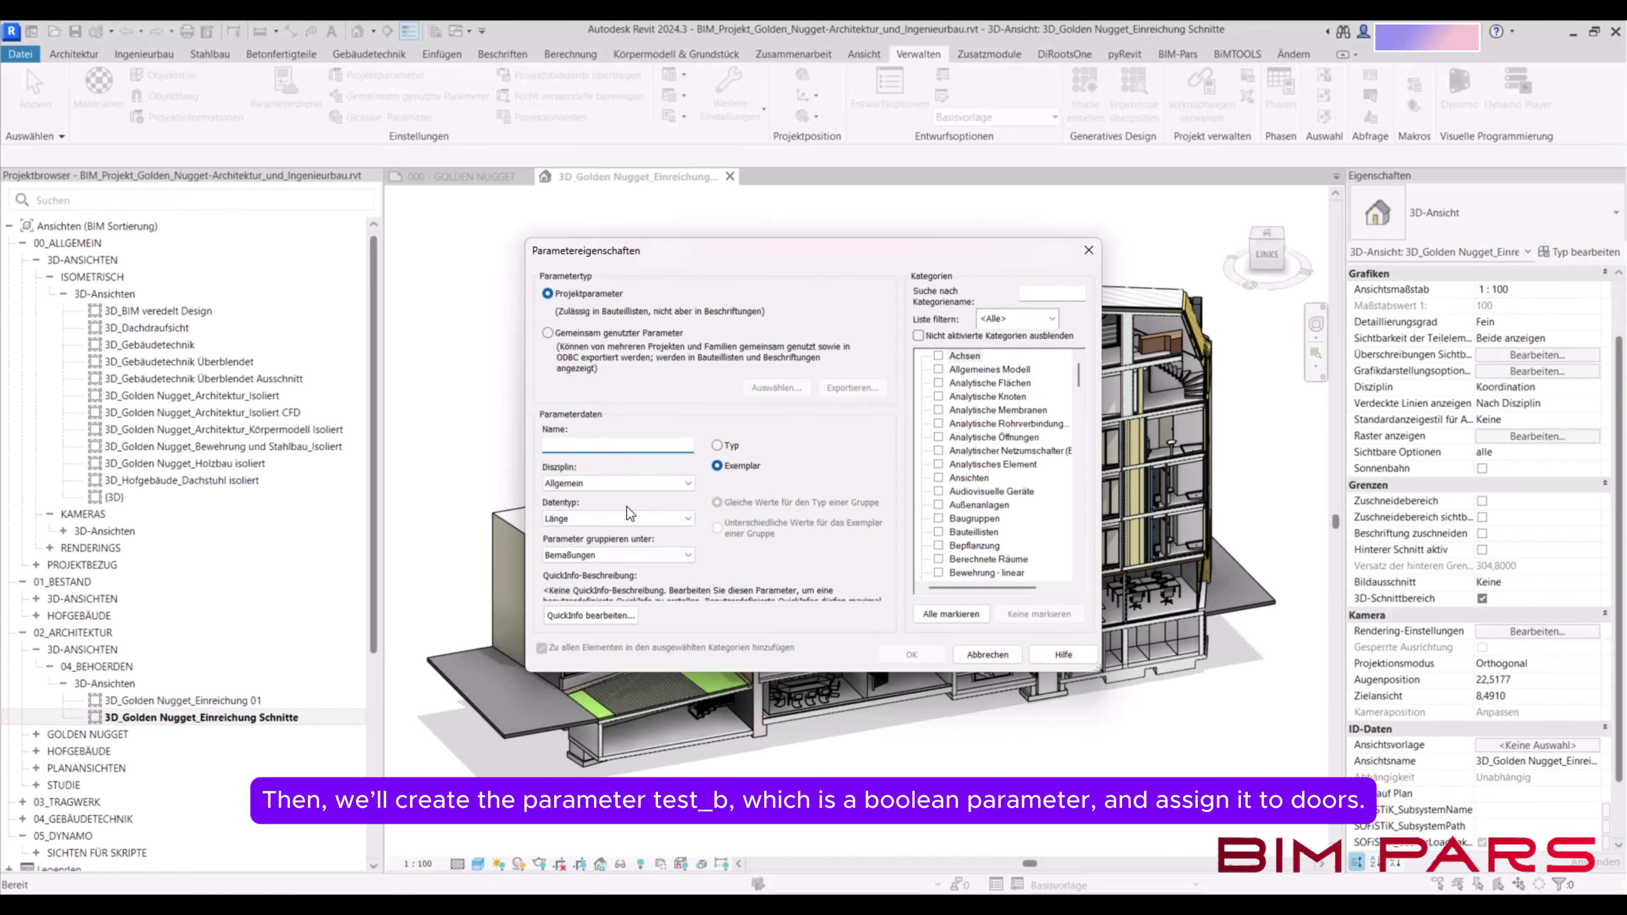
type("test_b")
left_click(588, 518)
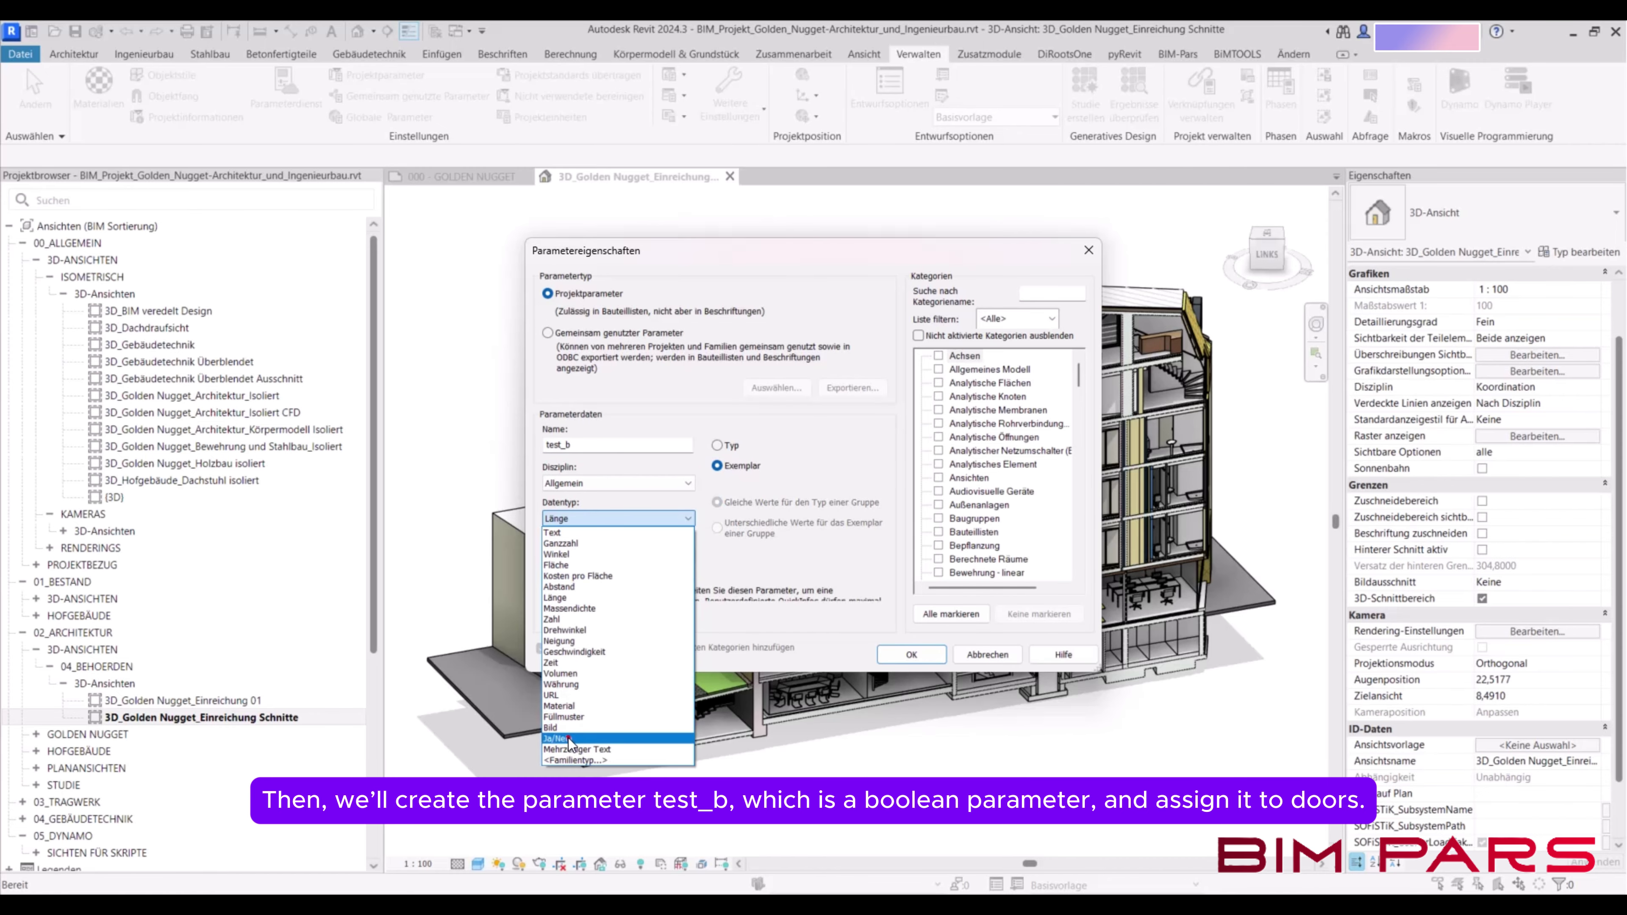
left_click(568, 738)
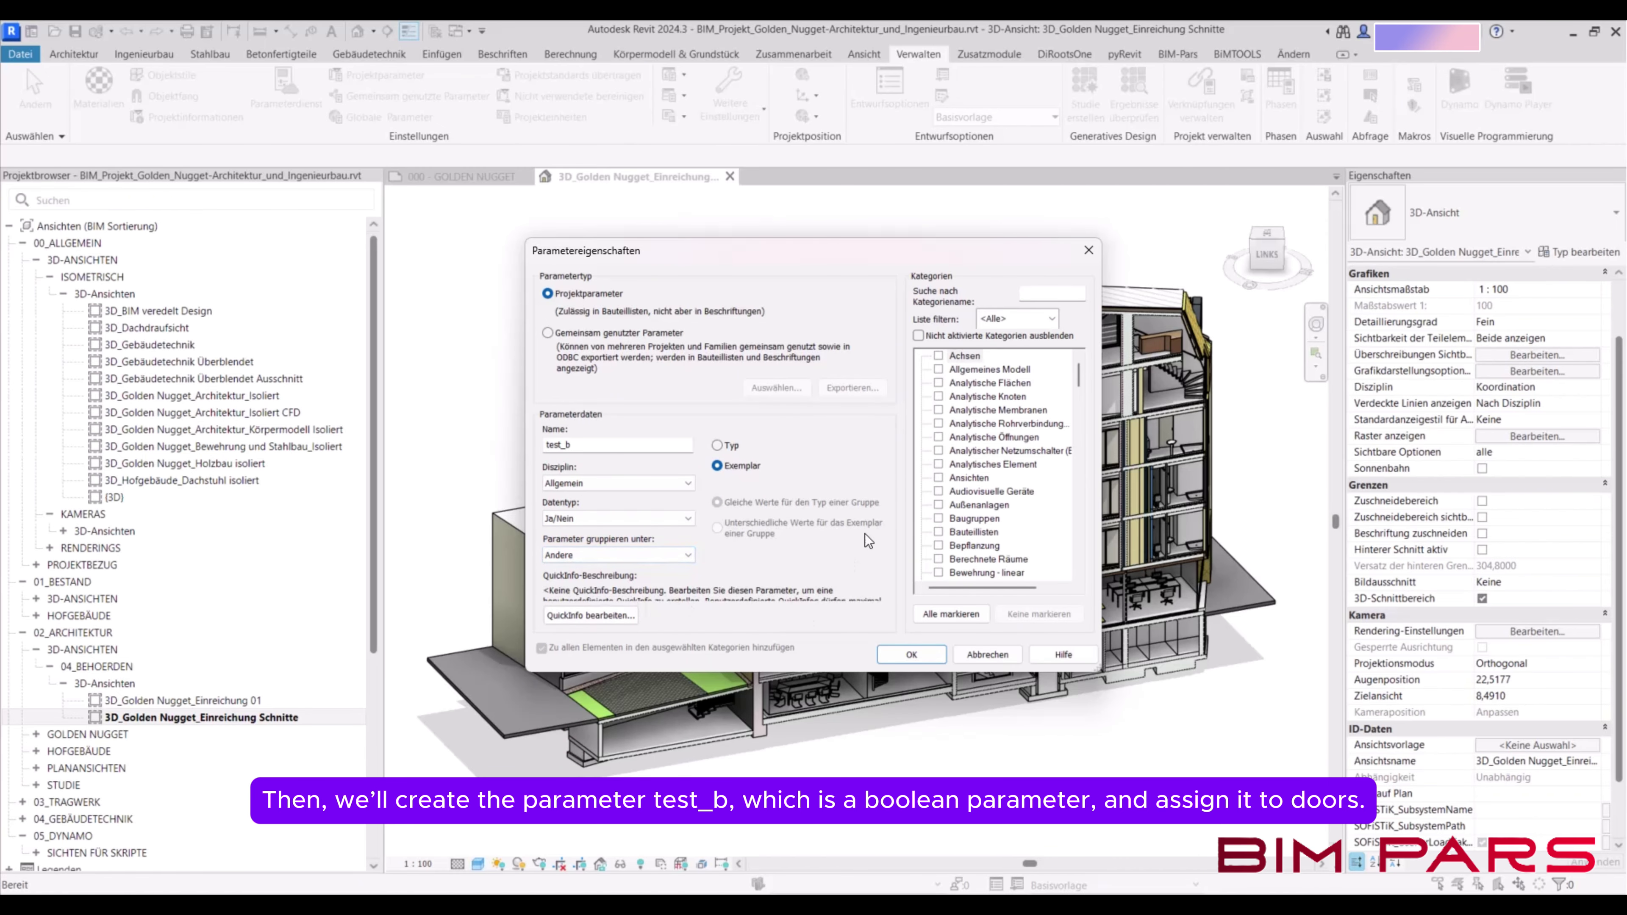
left_click(1040, 291)
type("tü")
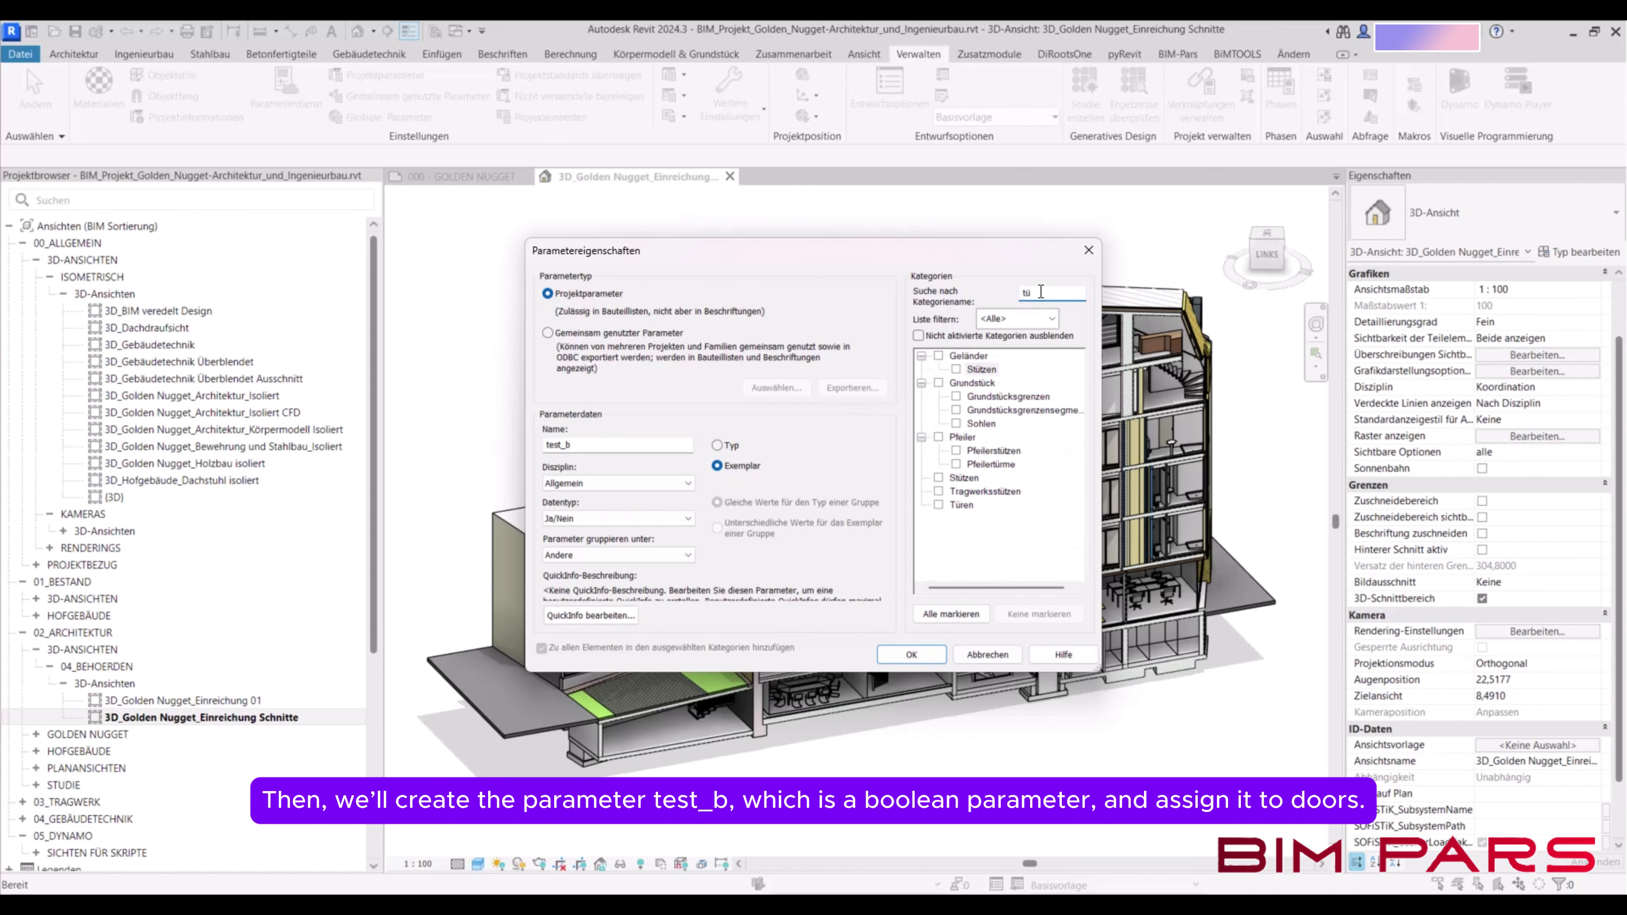
left_click(938, 505)
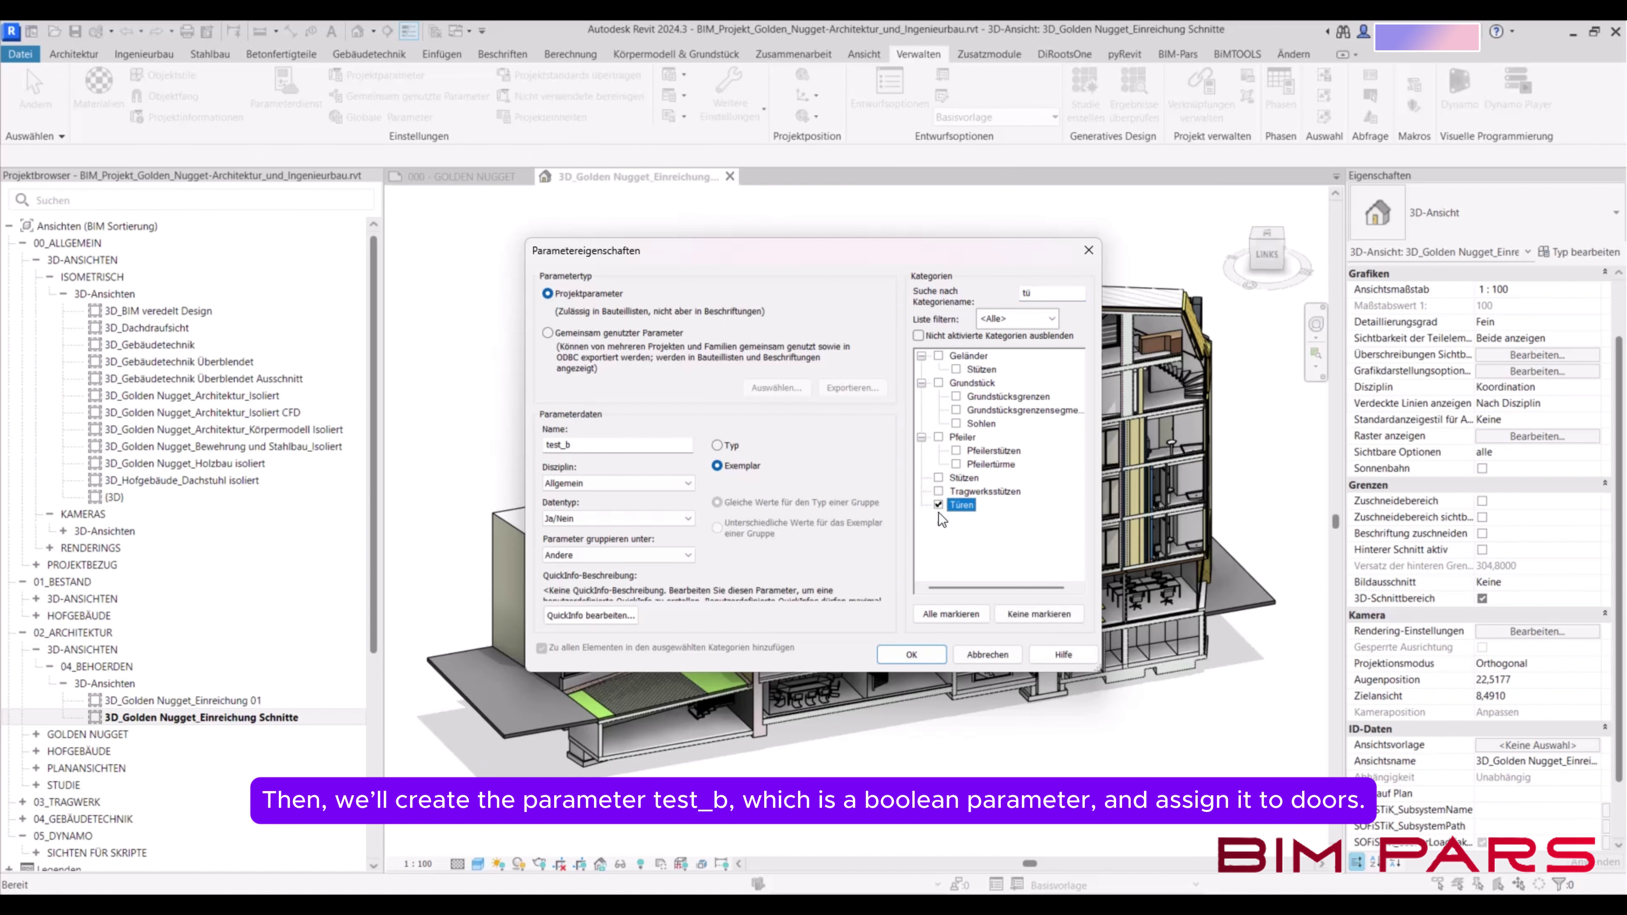
left_click(910, 654)
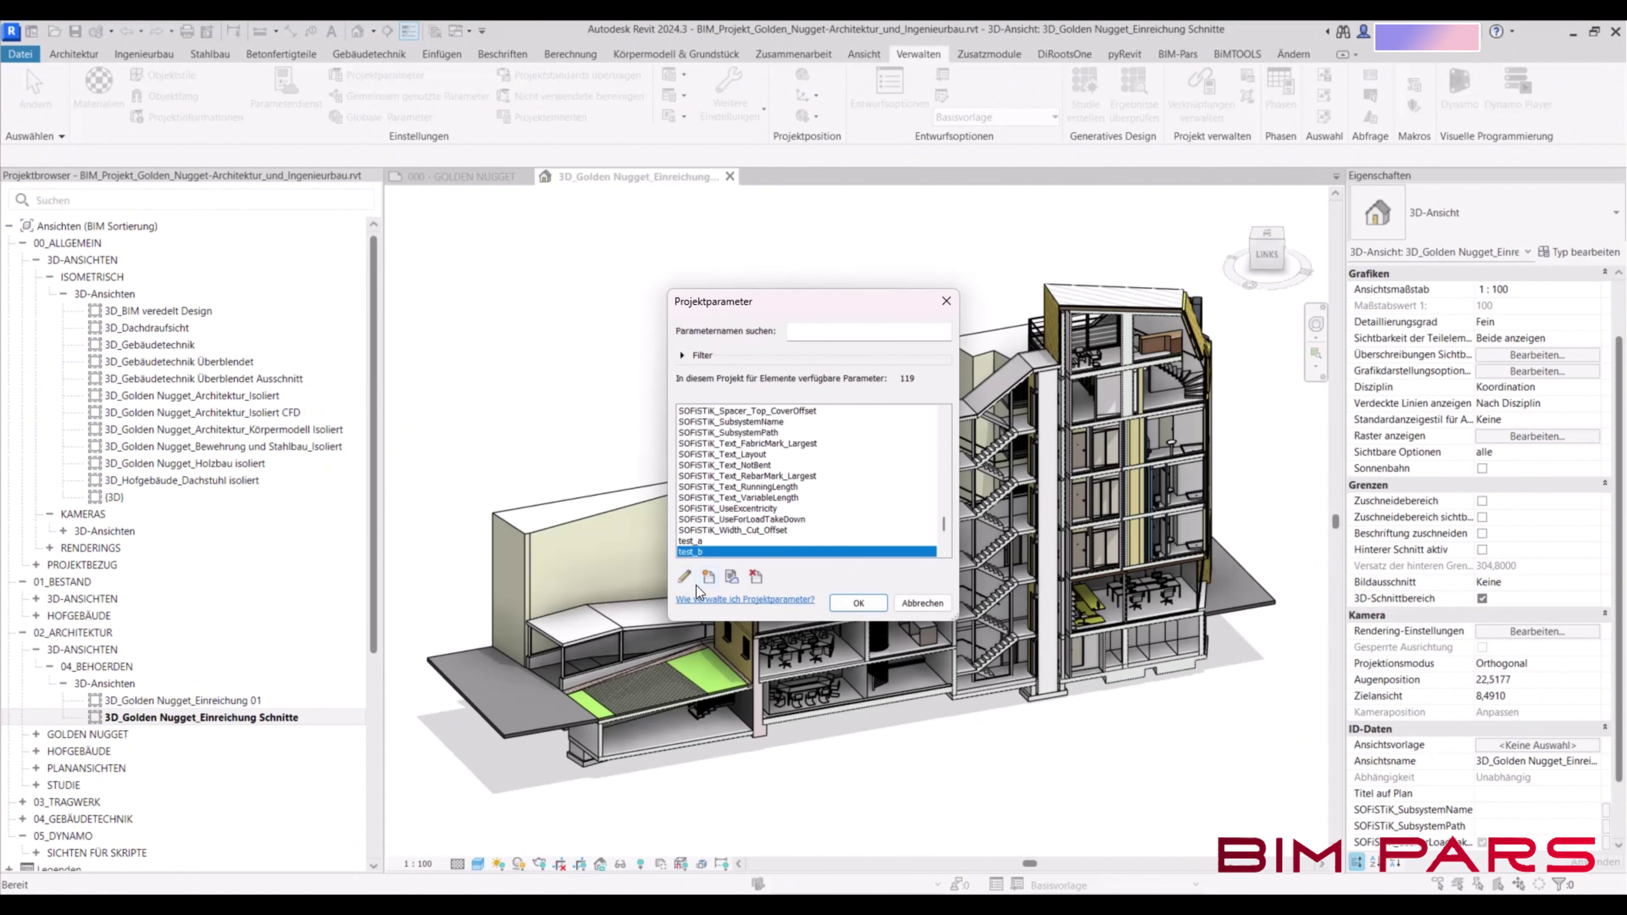
Start a new project parameter test_c with data type Text, grouped under Andere
left_click(708, 577)
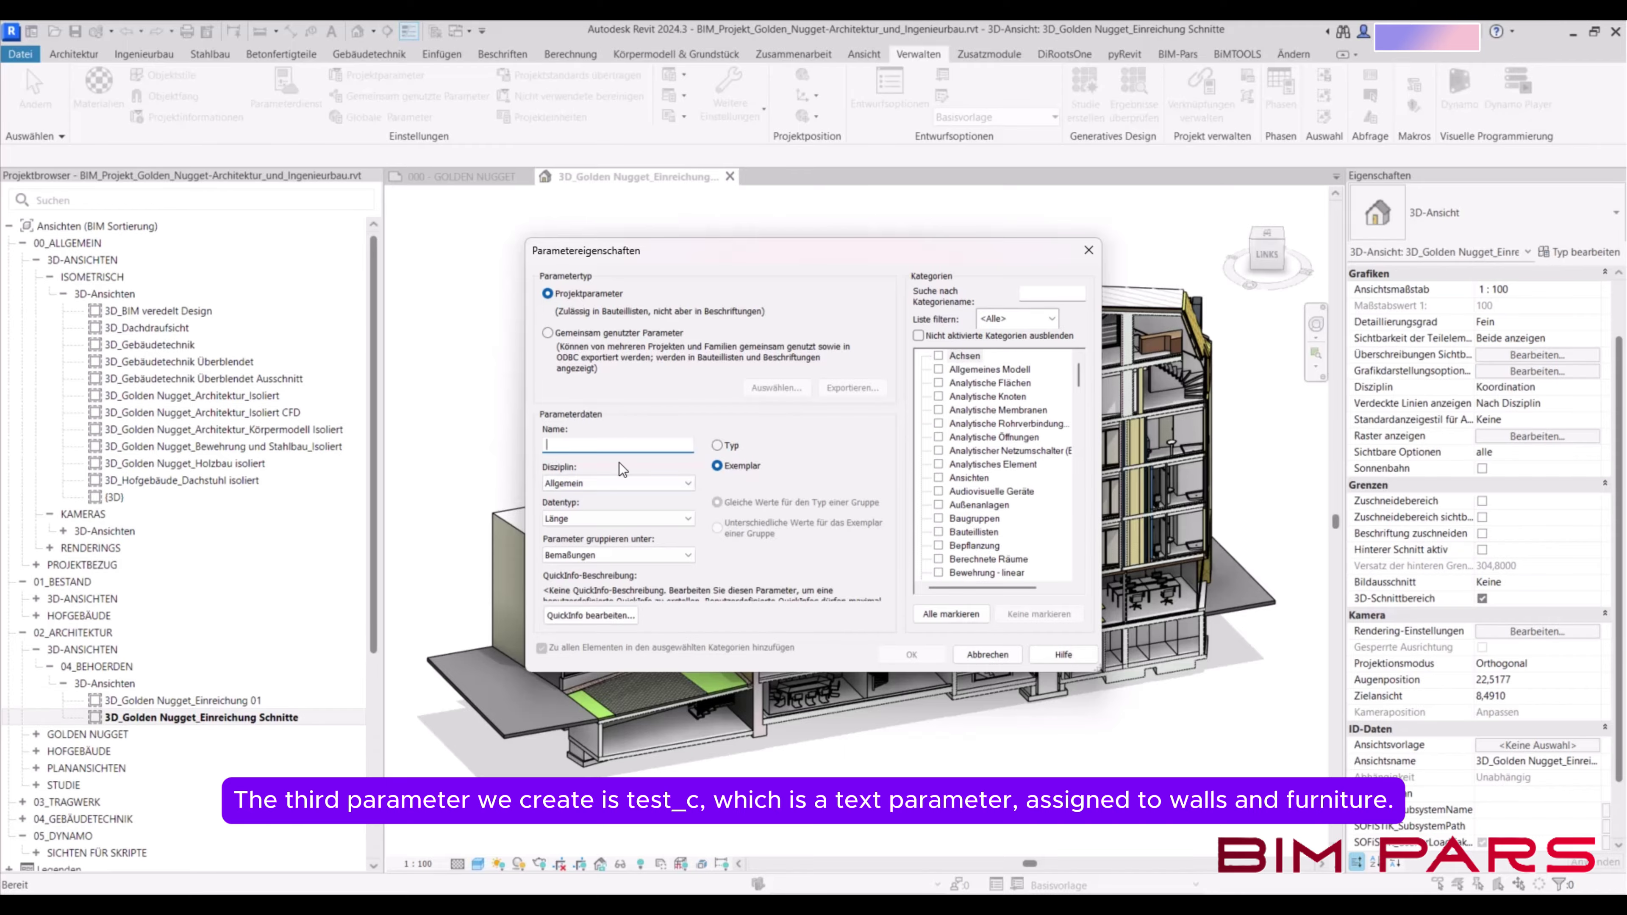
type("test_c")
left_click(578, 519)
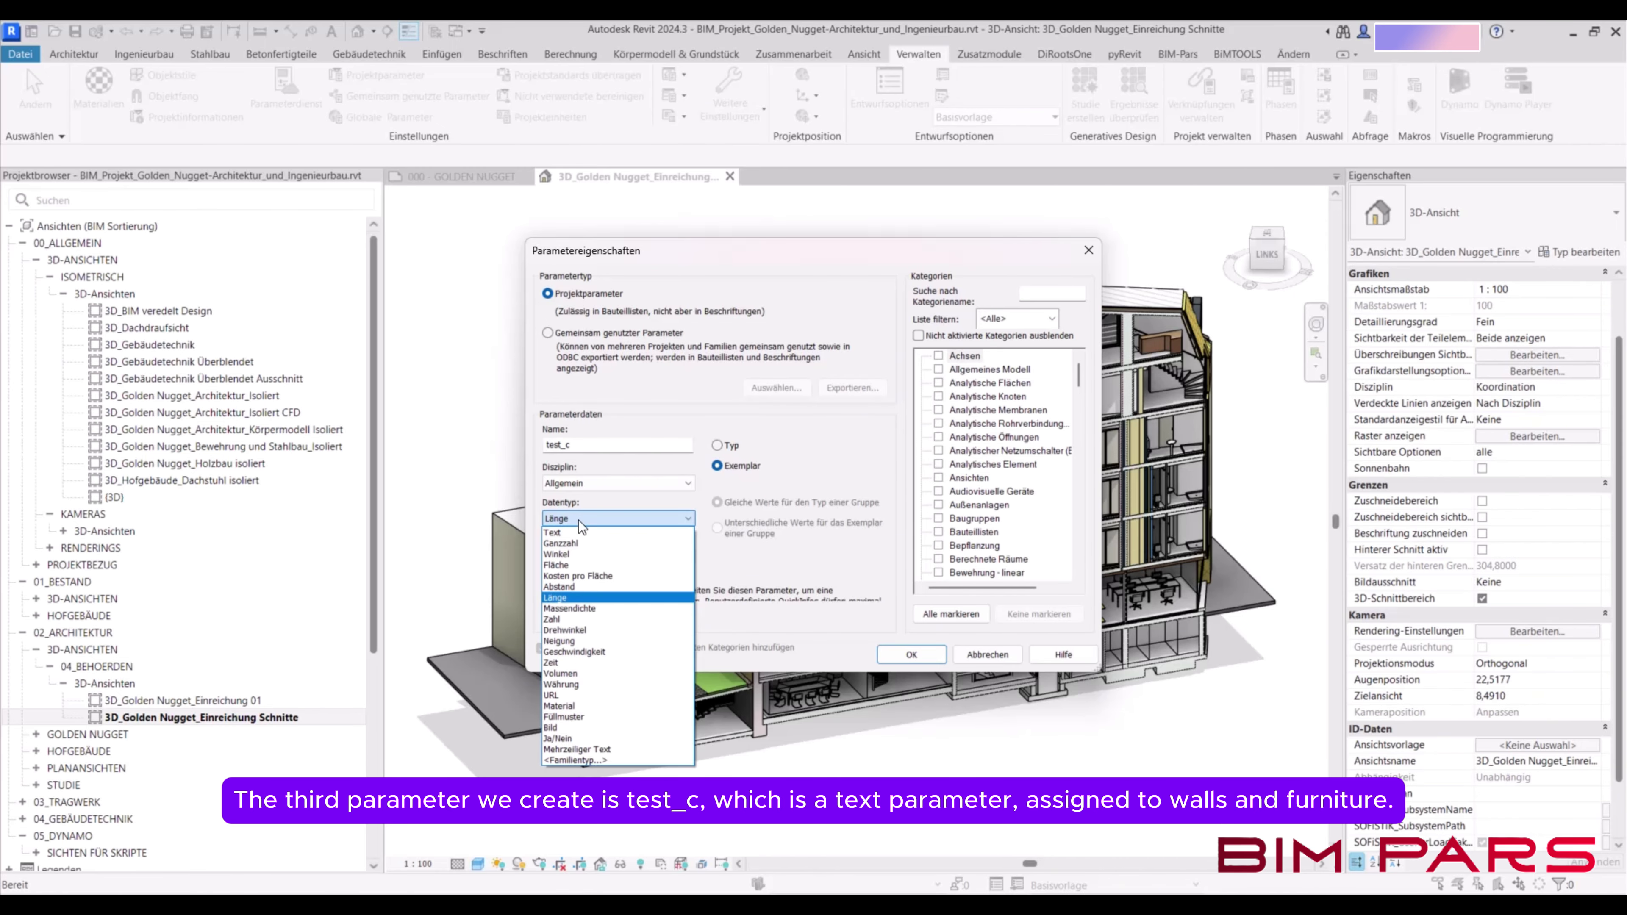
left_click(552, 532)
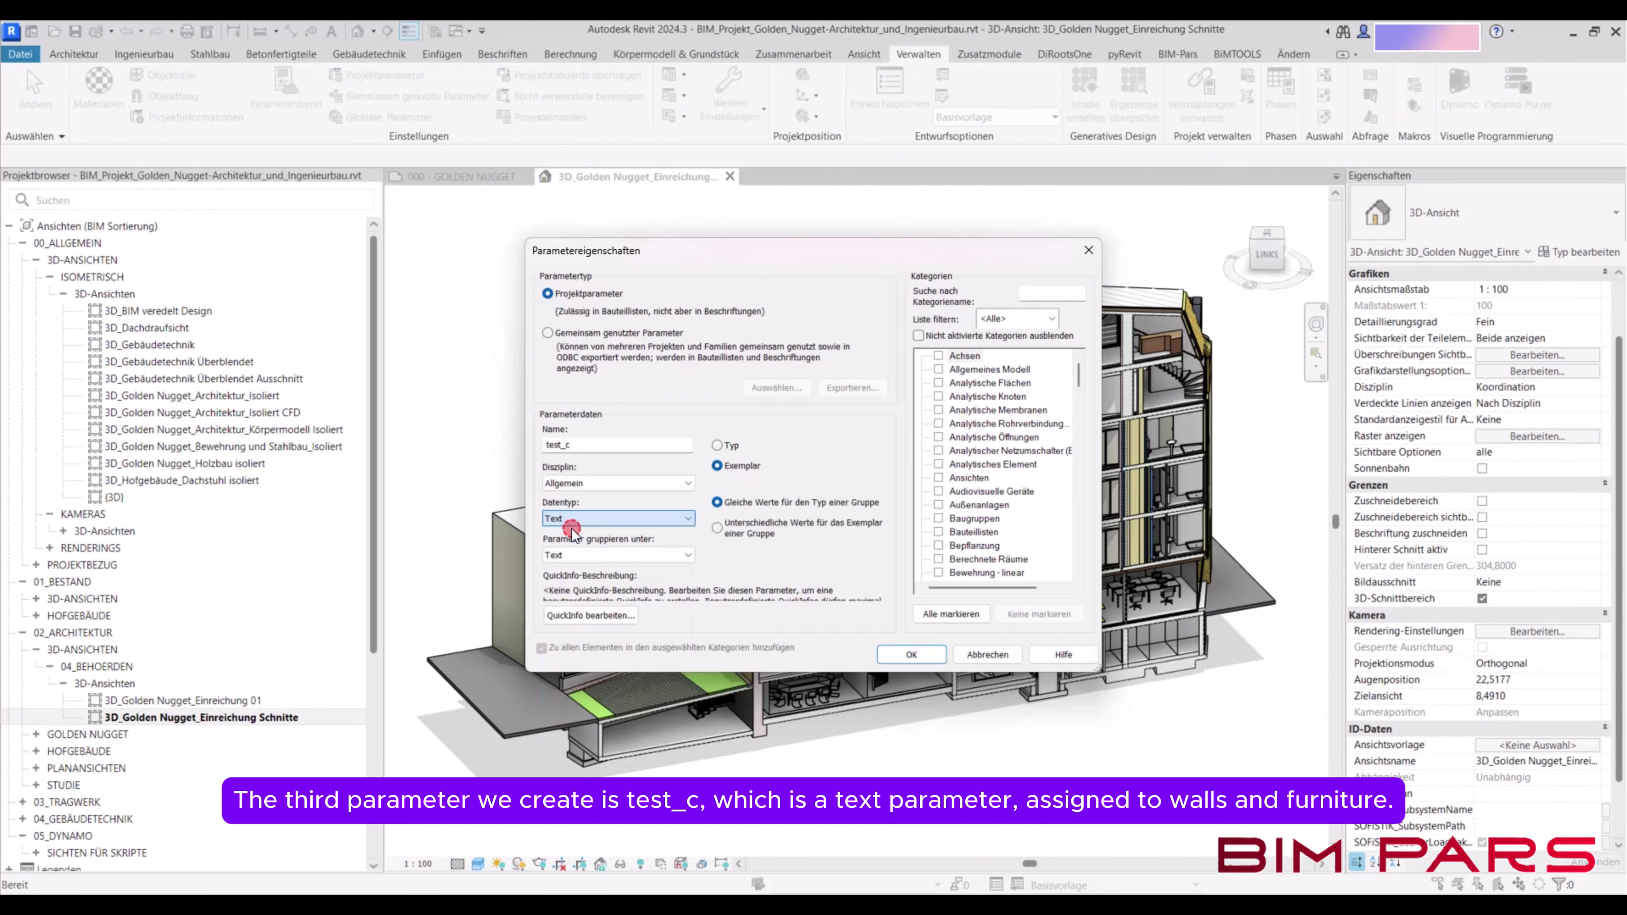
left_click(571, 555)
scroll(577, 590, "up", 7)
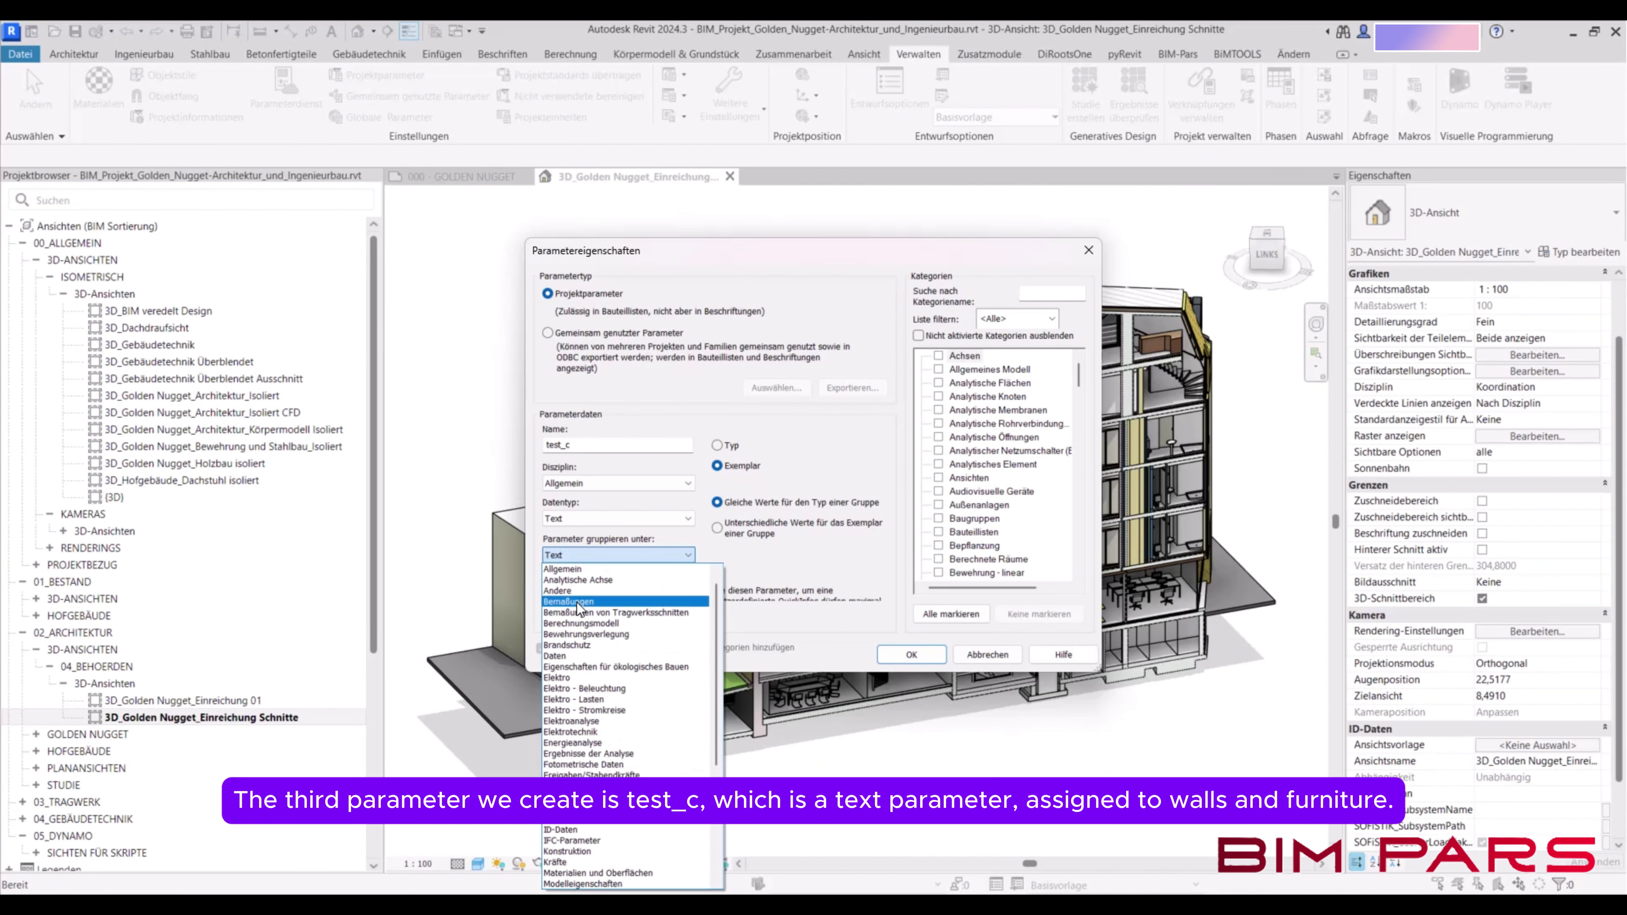
left_click(577, 603)
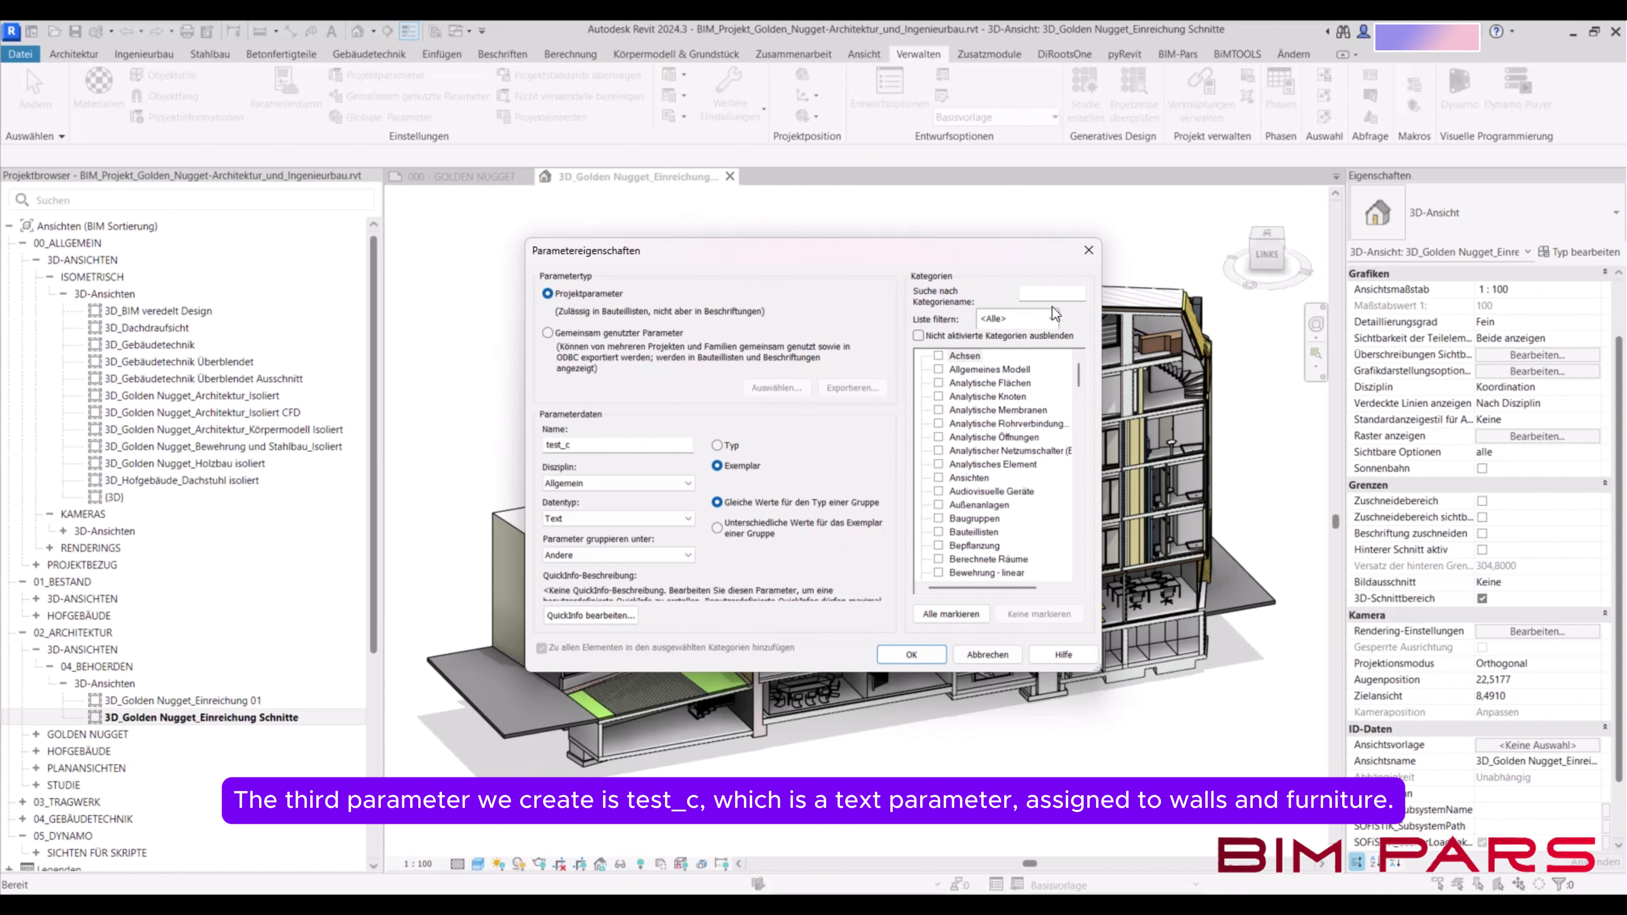
Assign test_c to the categories Wände and Möbel and create the parameter
left_click(1070, 293)
type("wä")
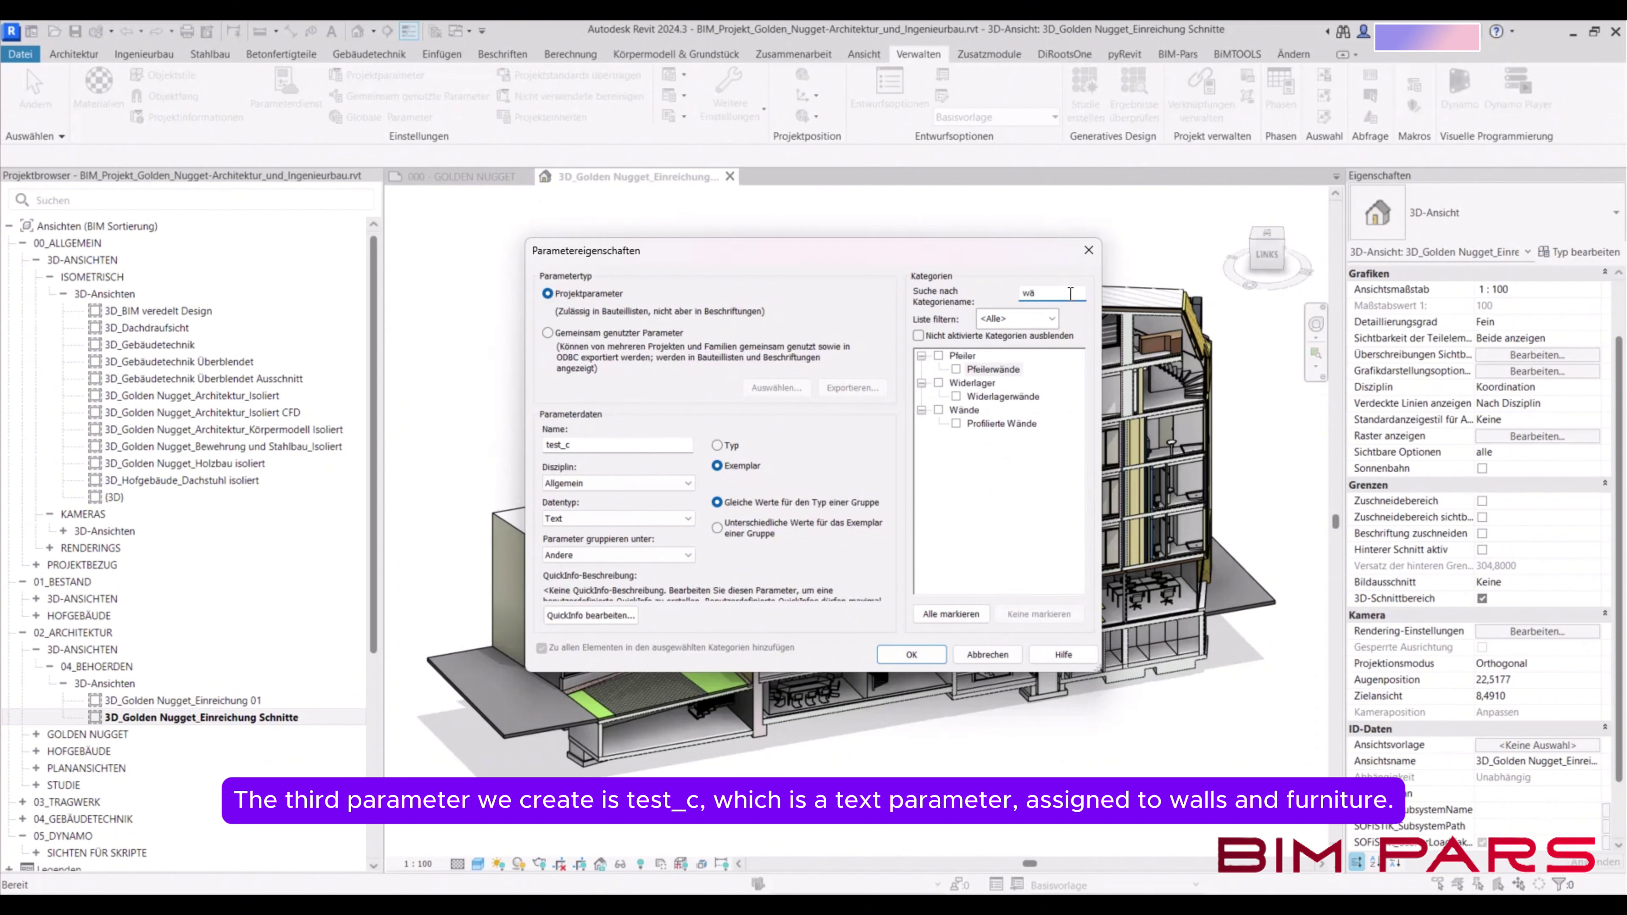
left_click(939, 410)
double_click(1049, 296)
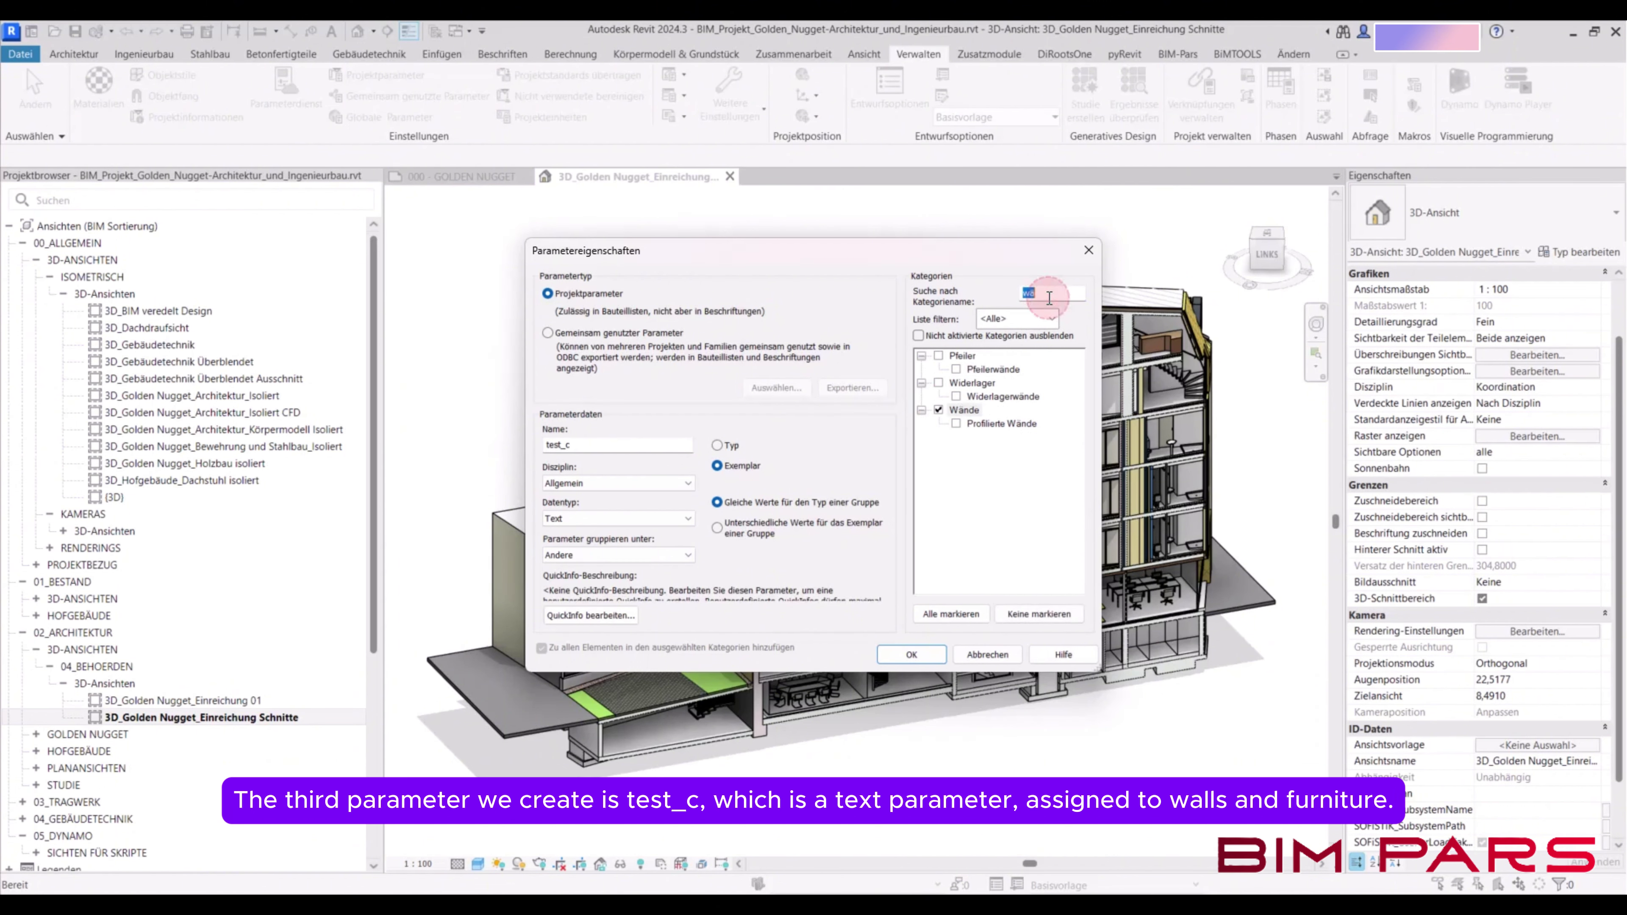
type("mo")
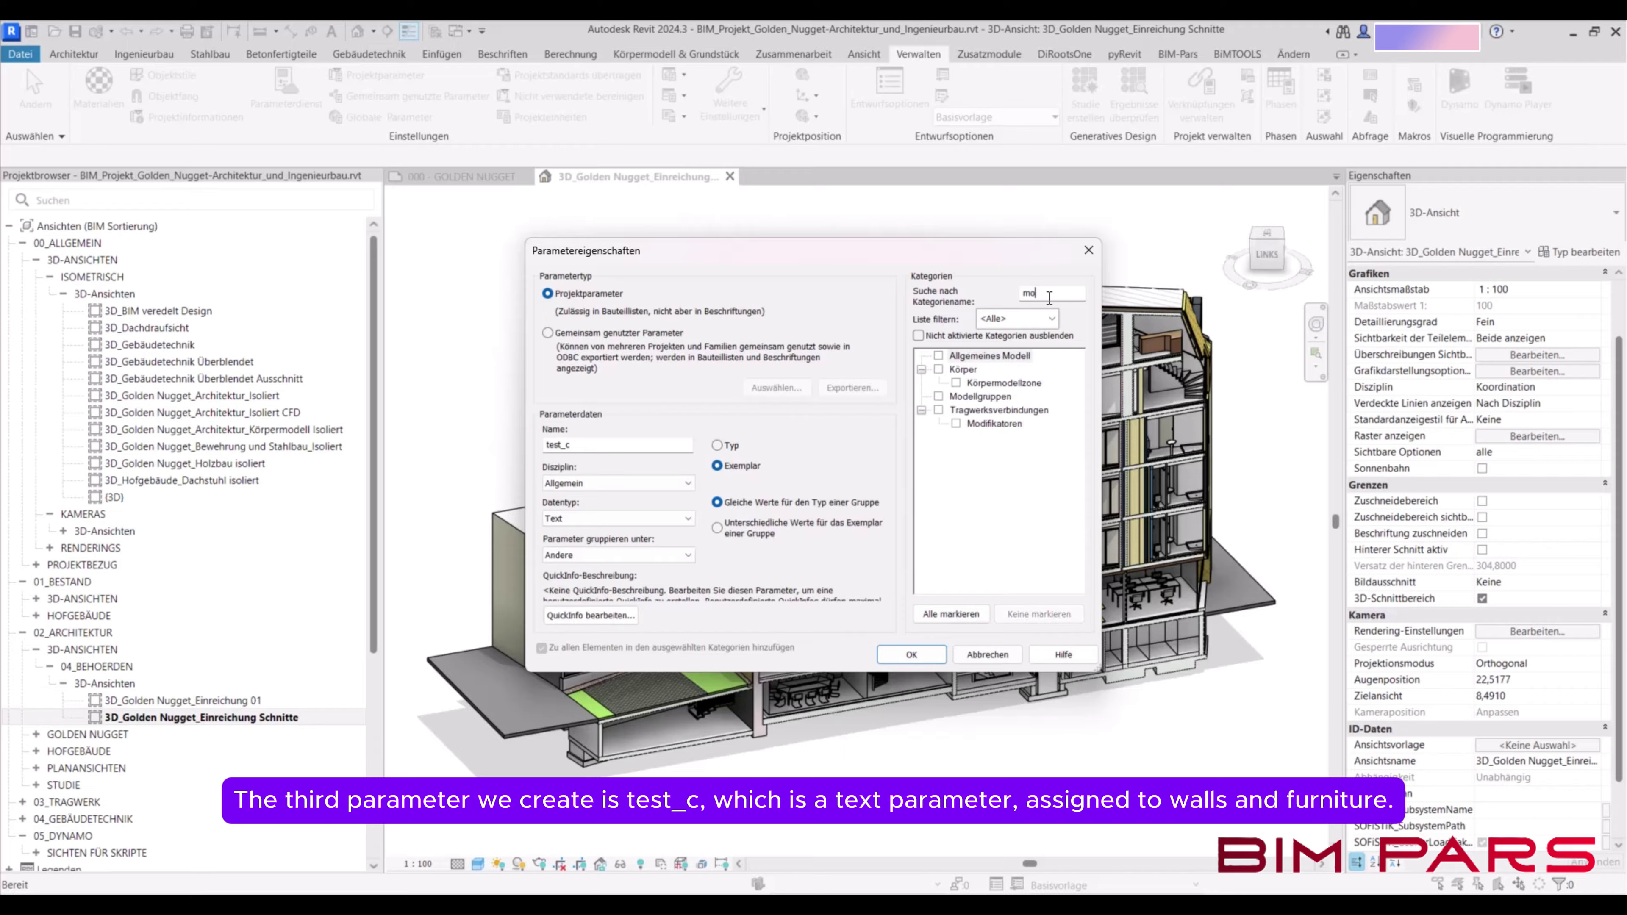
key("BackSpace")
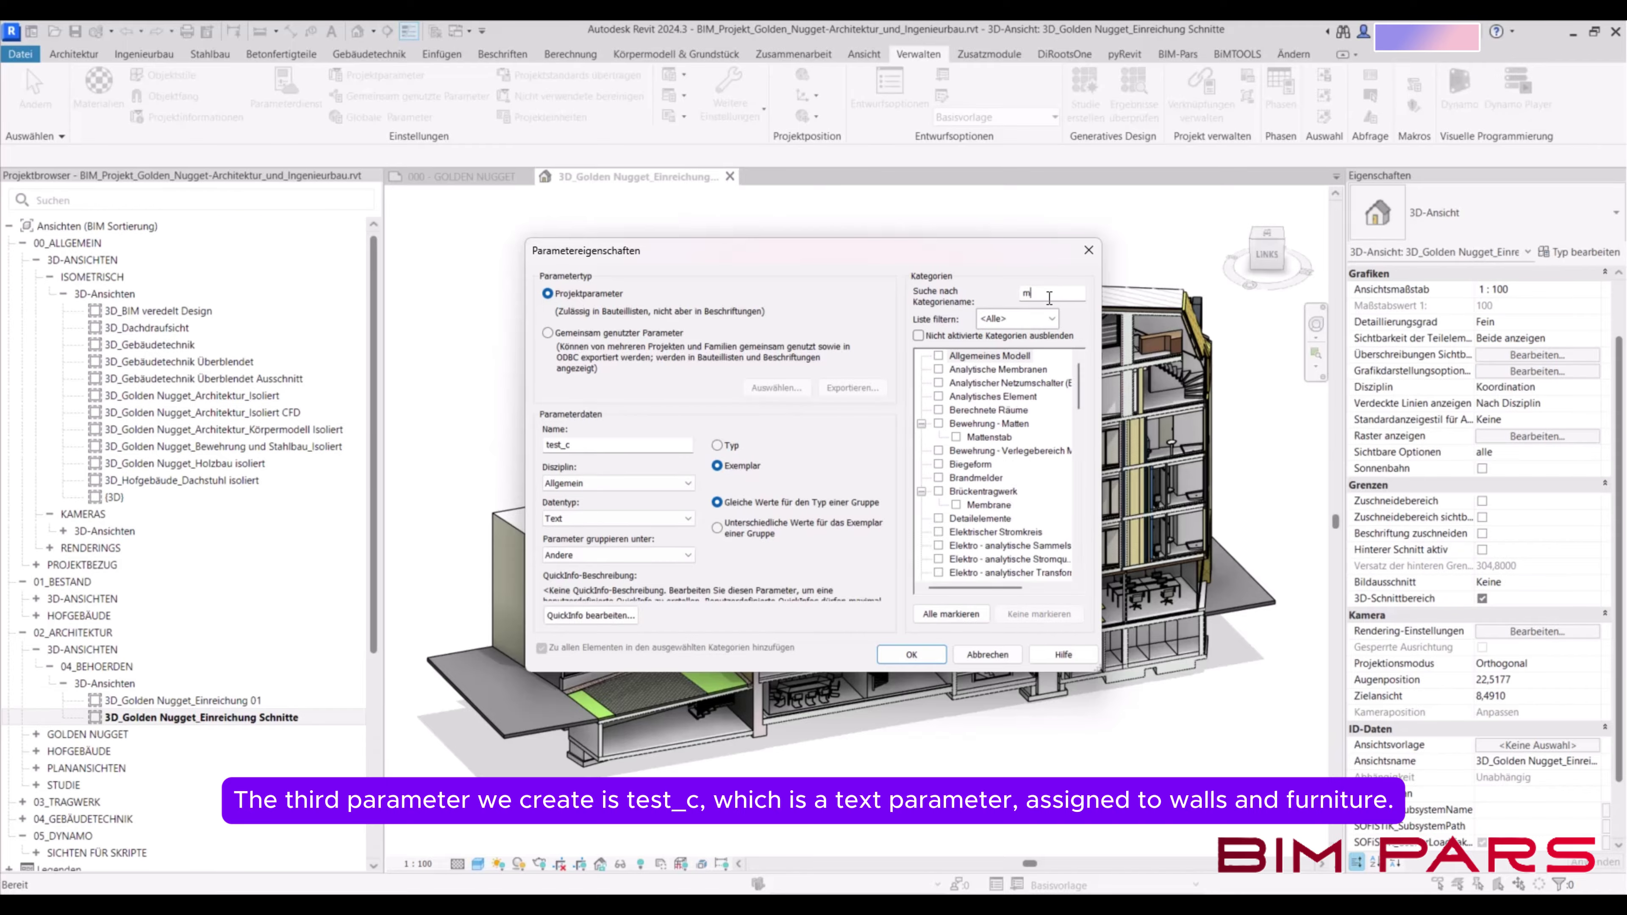
type("ö")
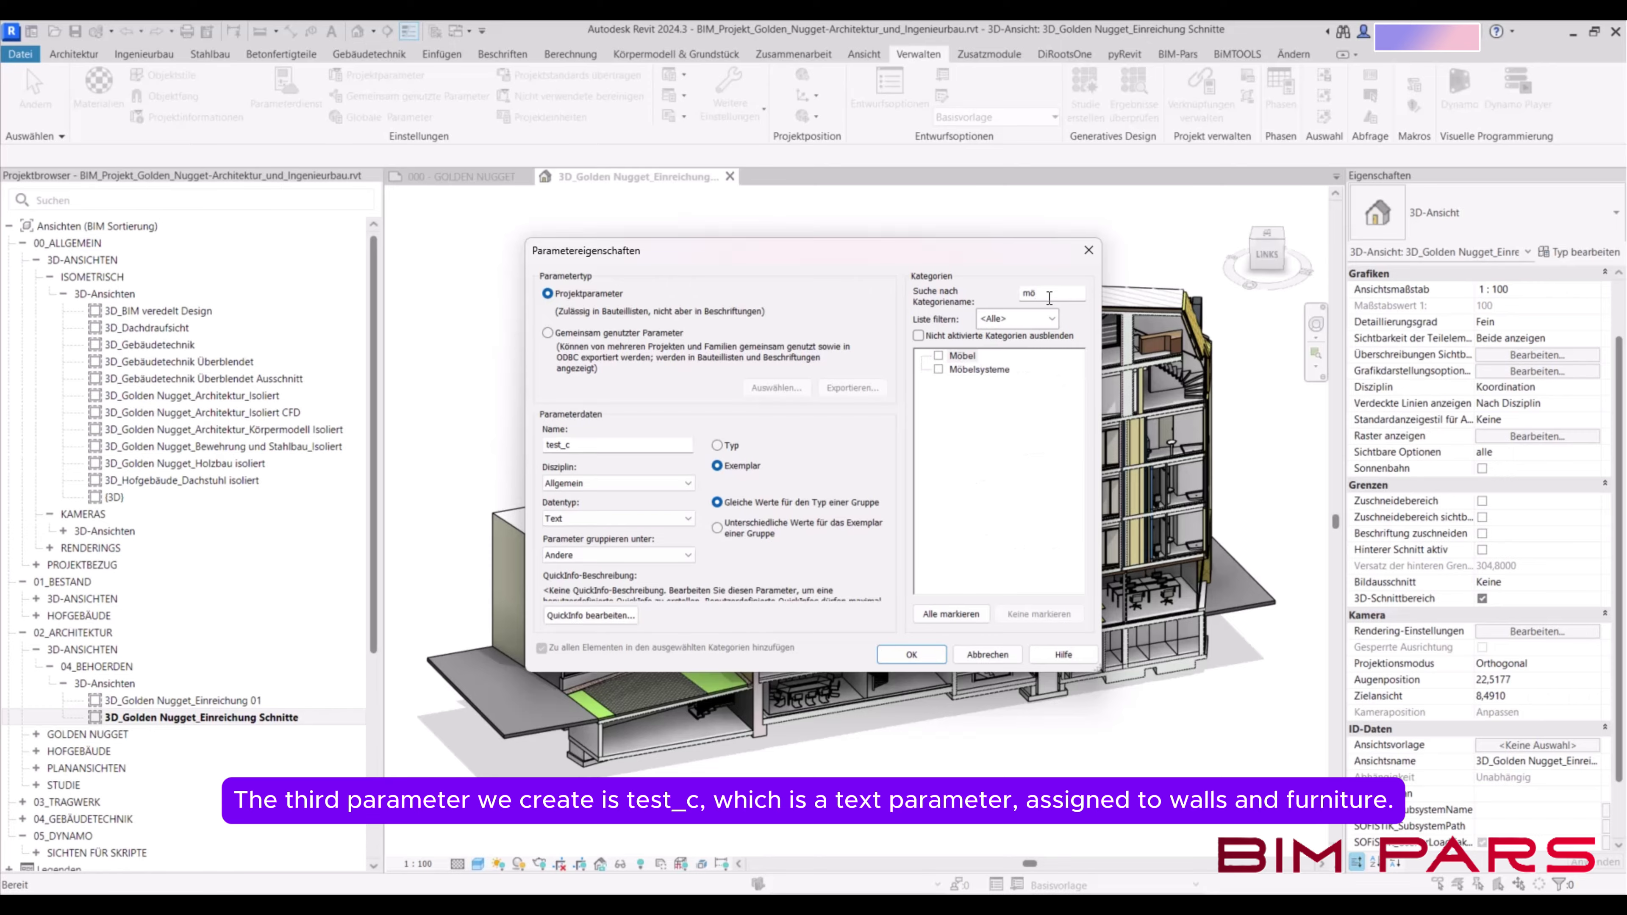
left_click(939, 356)
left_click(917, 651)
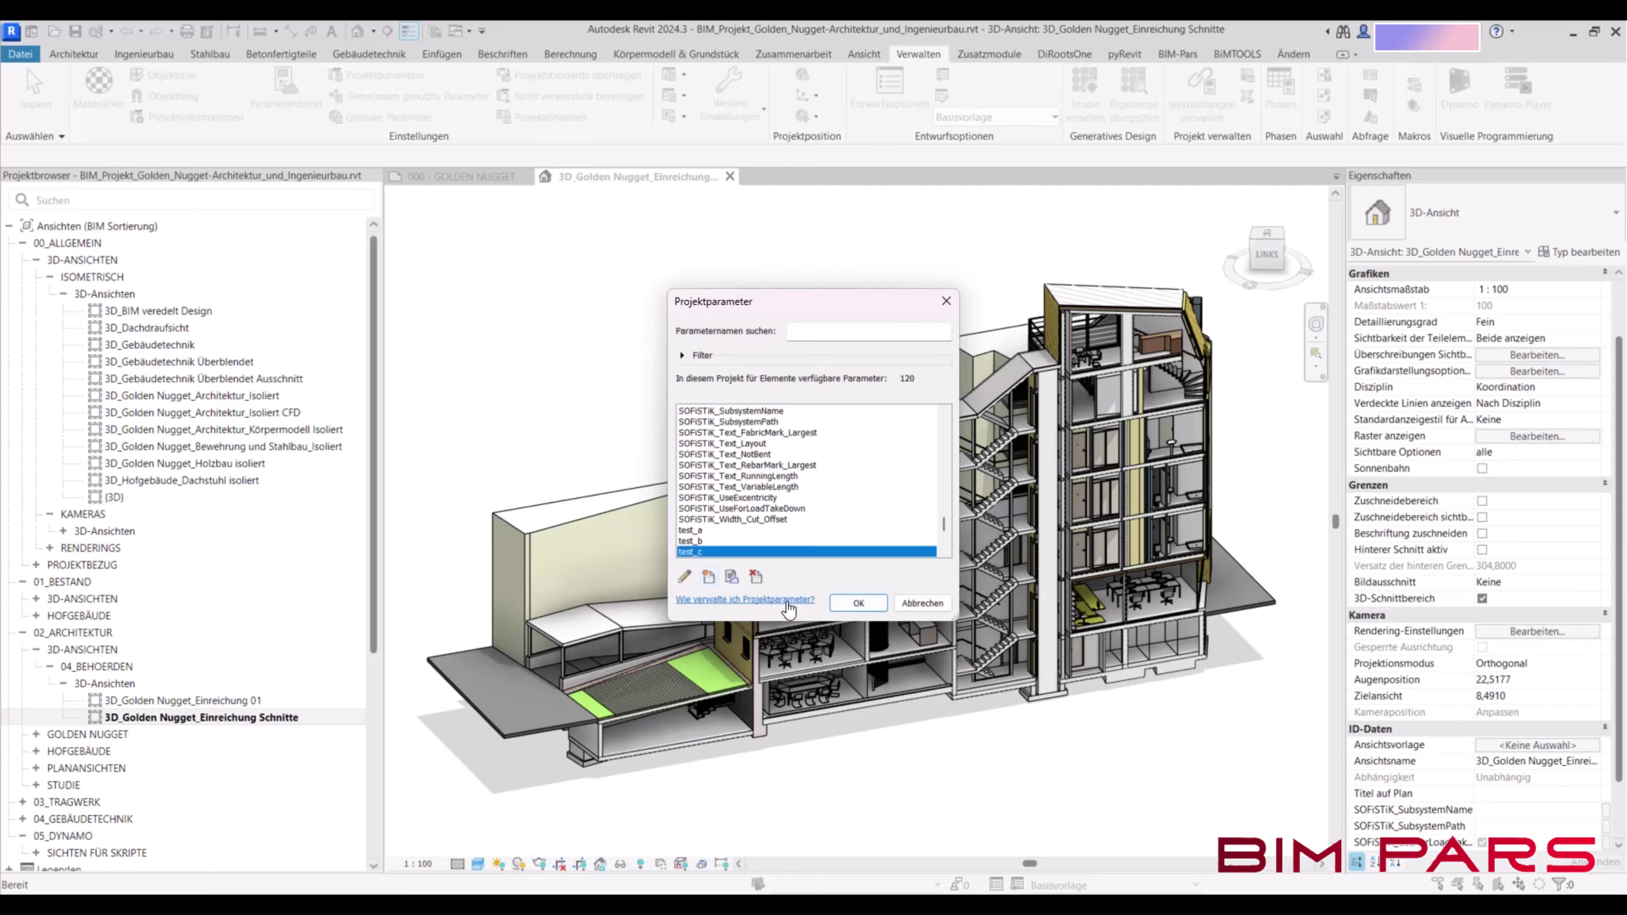
Start a new project parameter named test_d and group it under Andere
left_click(708, 577)
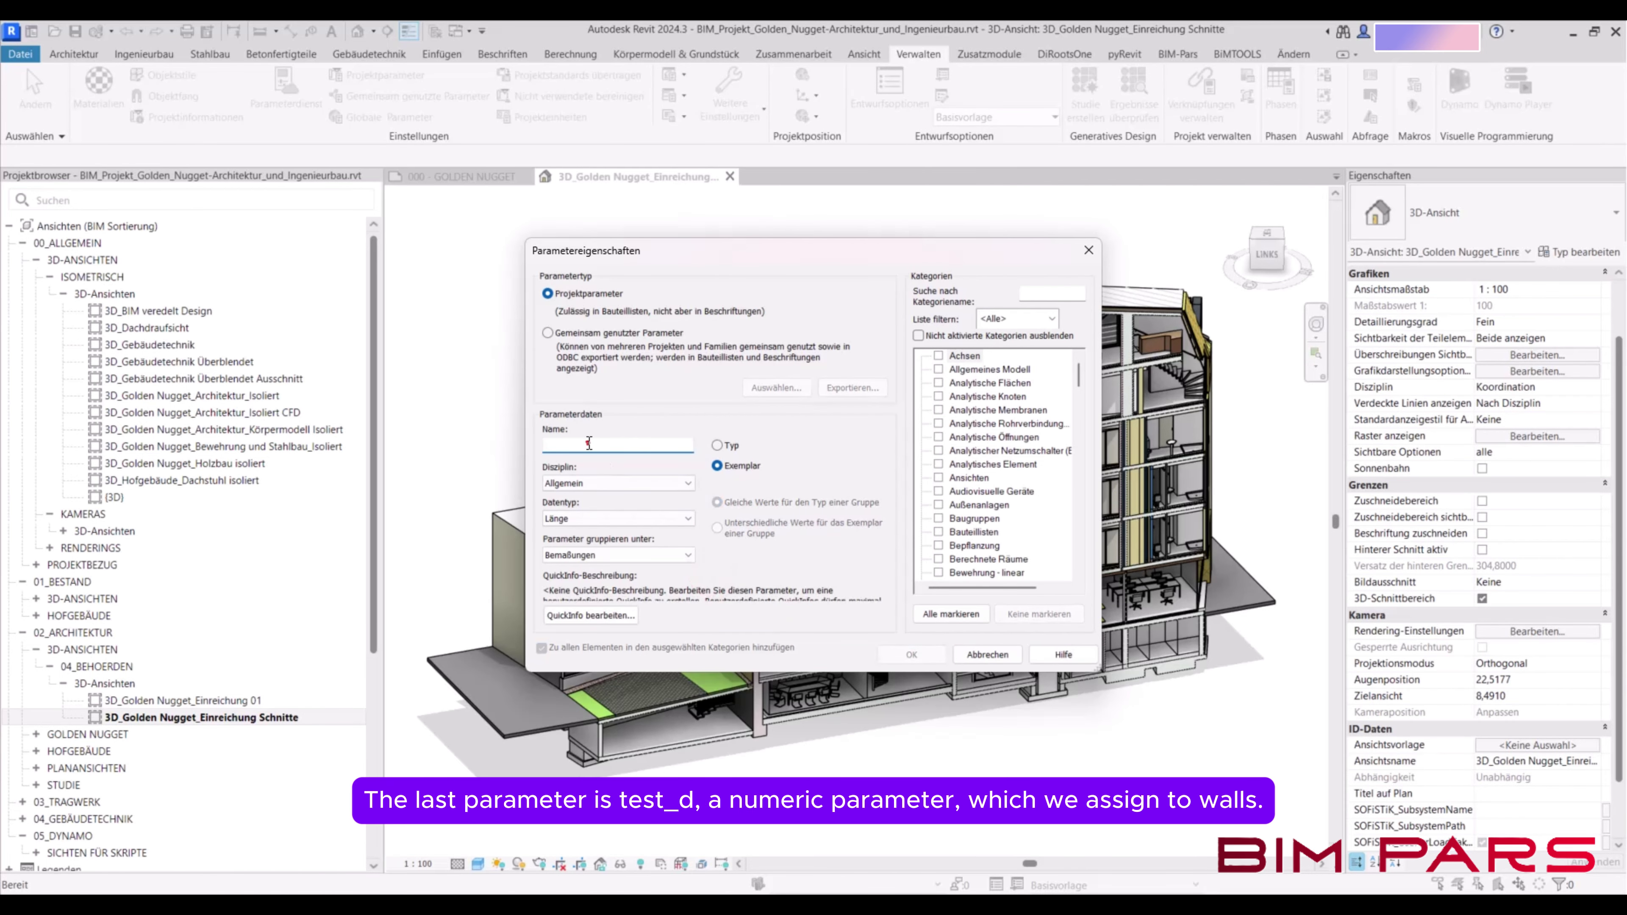
left_click(590, 444)
type("test_d")
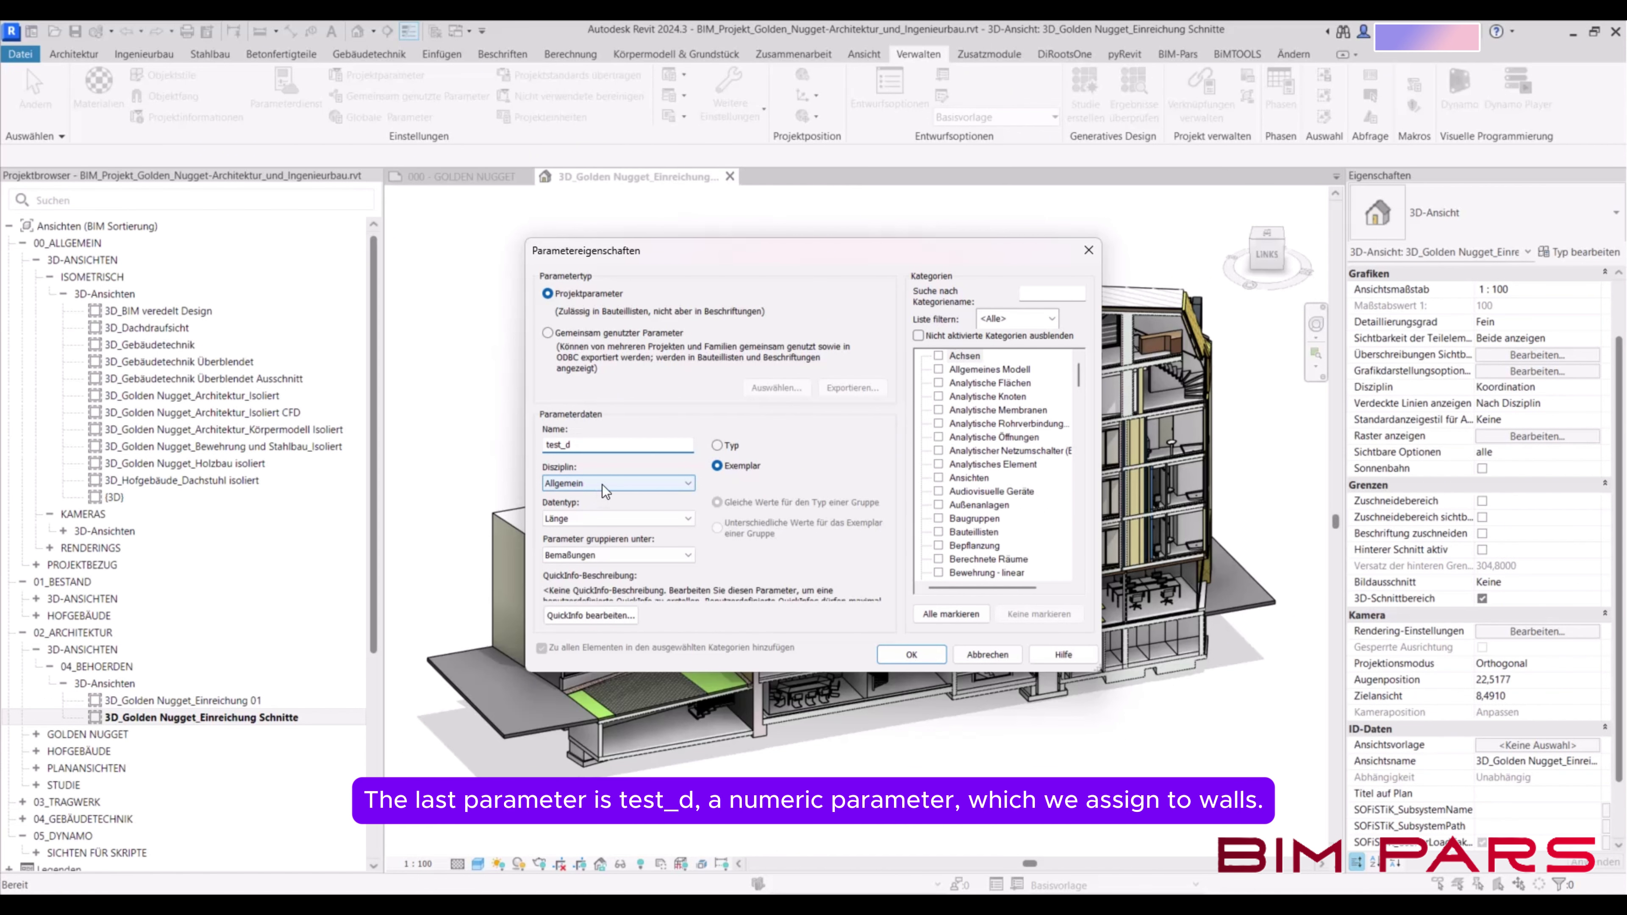
left_click(624, 553)
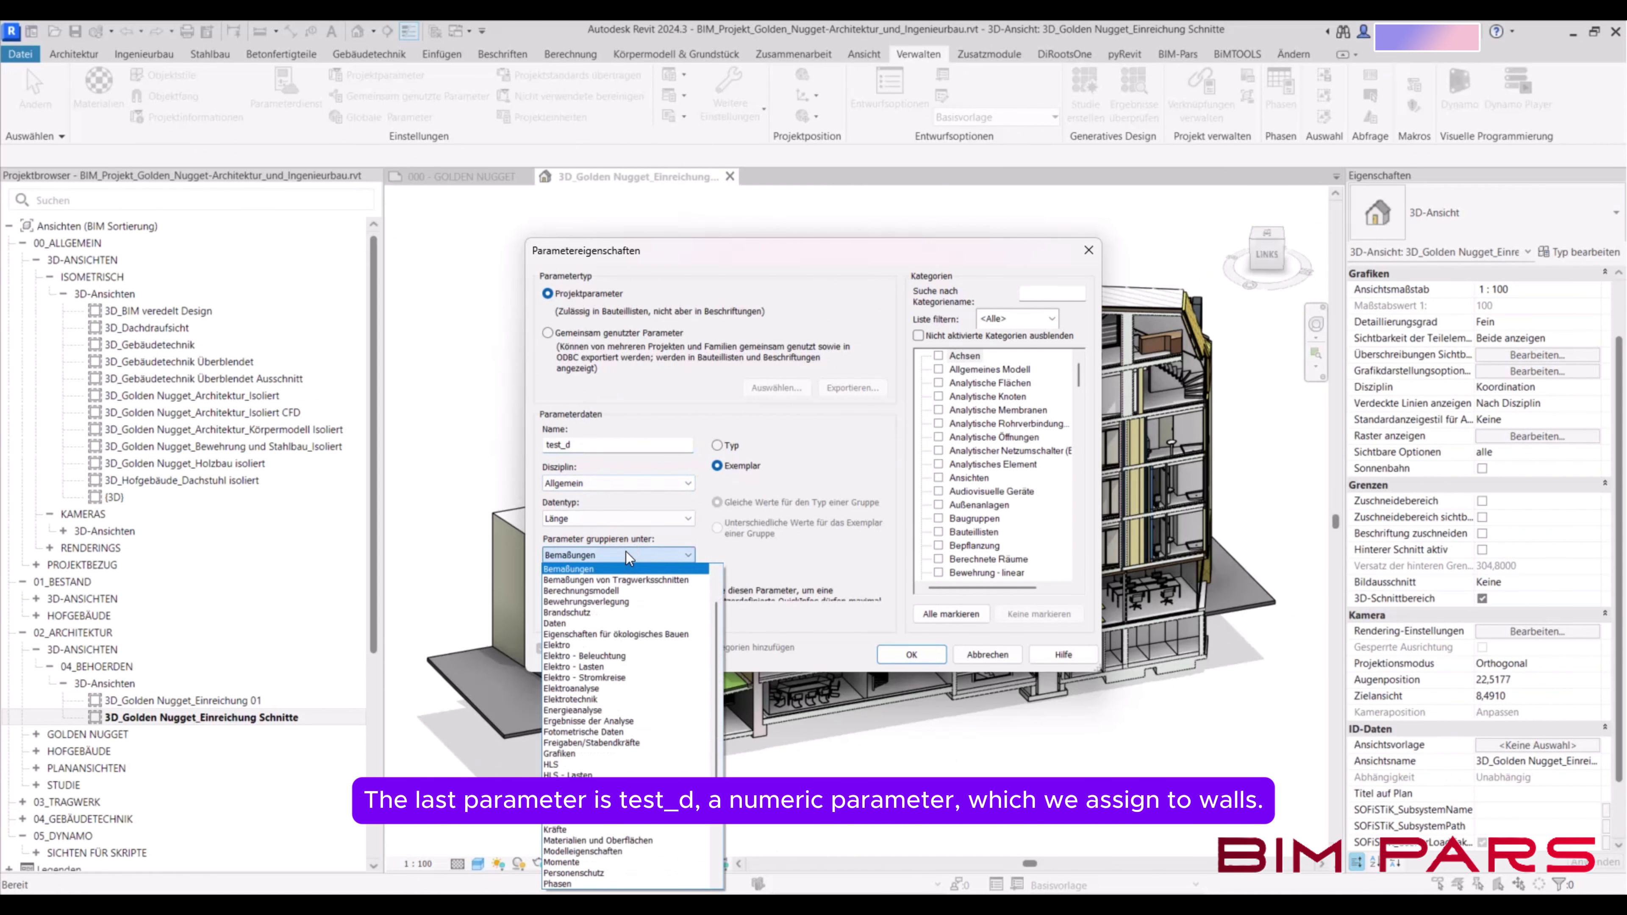
scroll(619, 556, "up", 3)
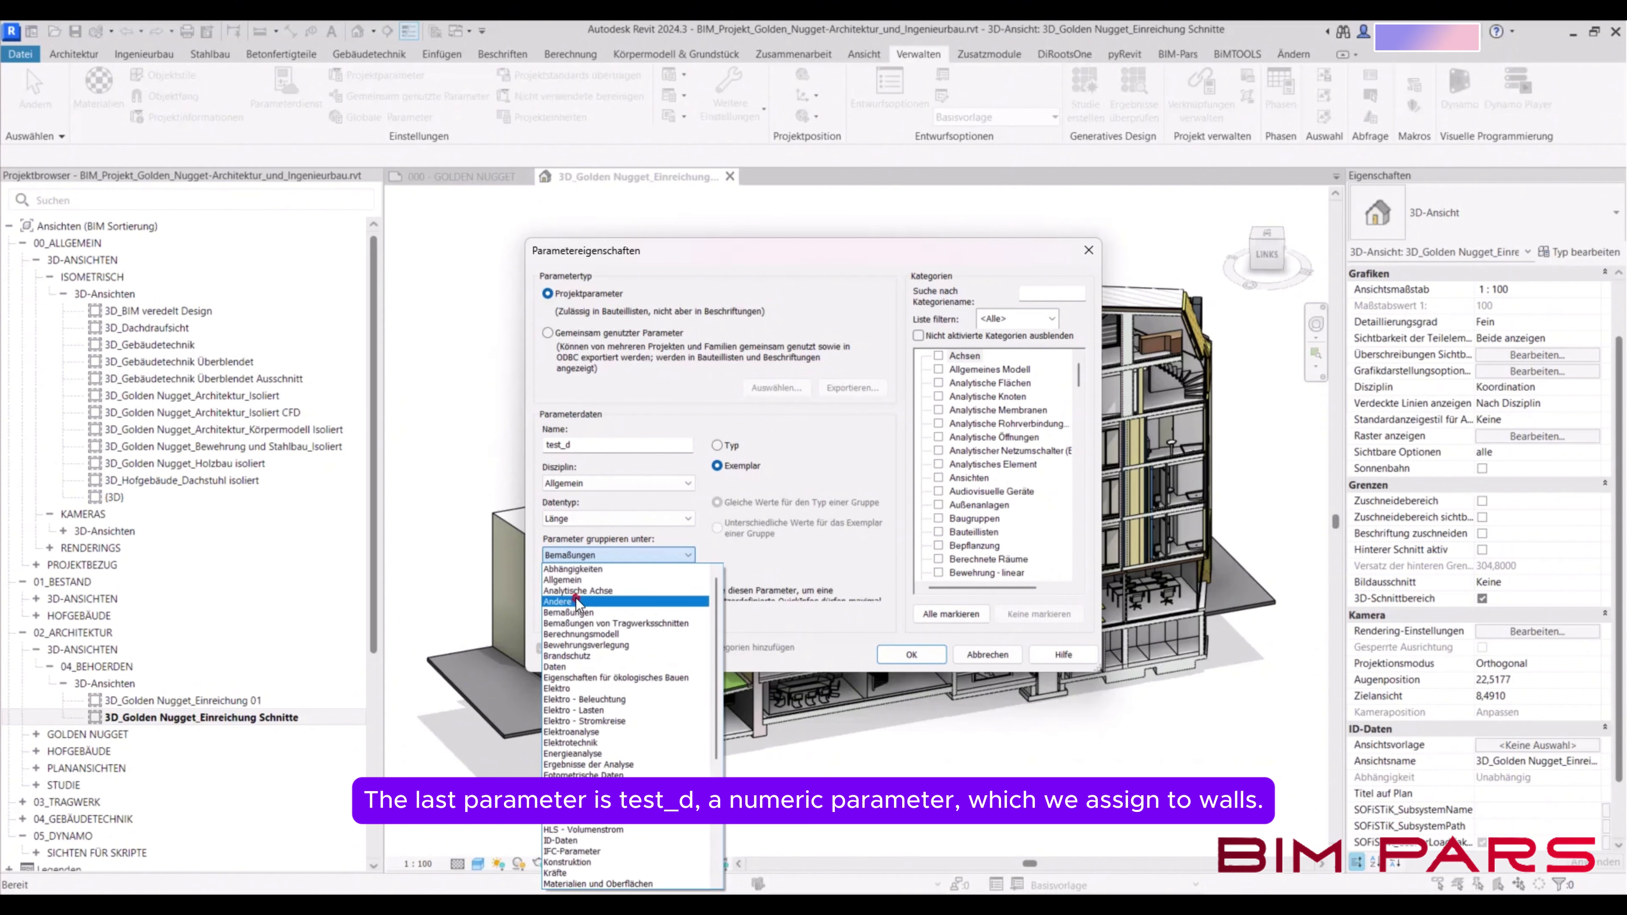
left_click(551, 569)
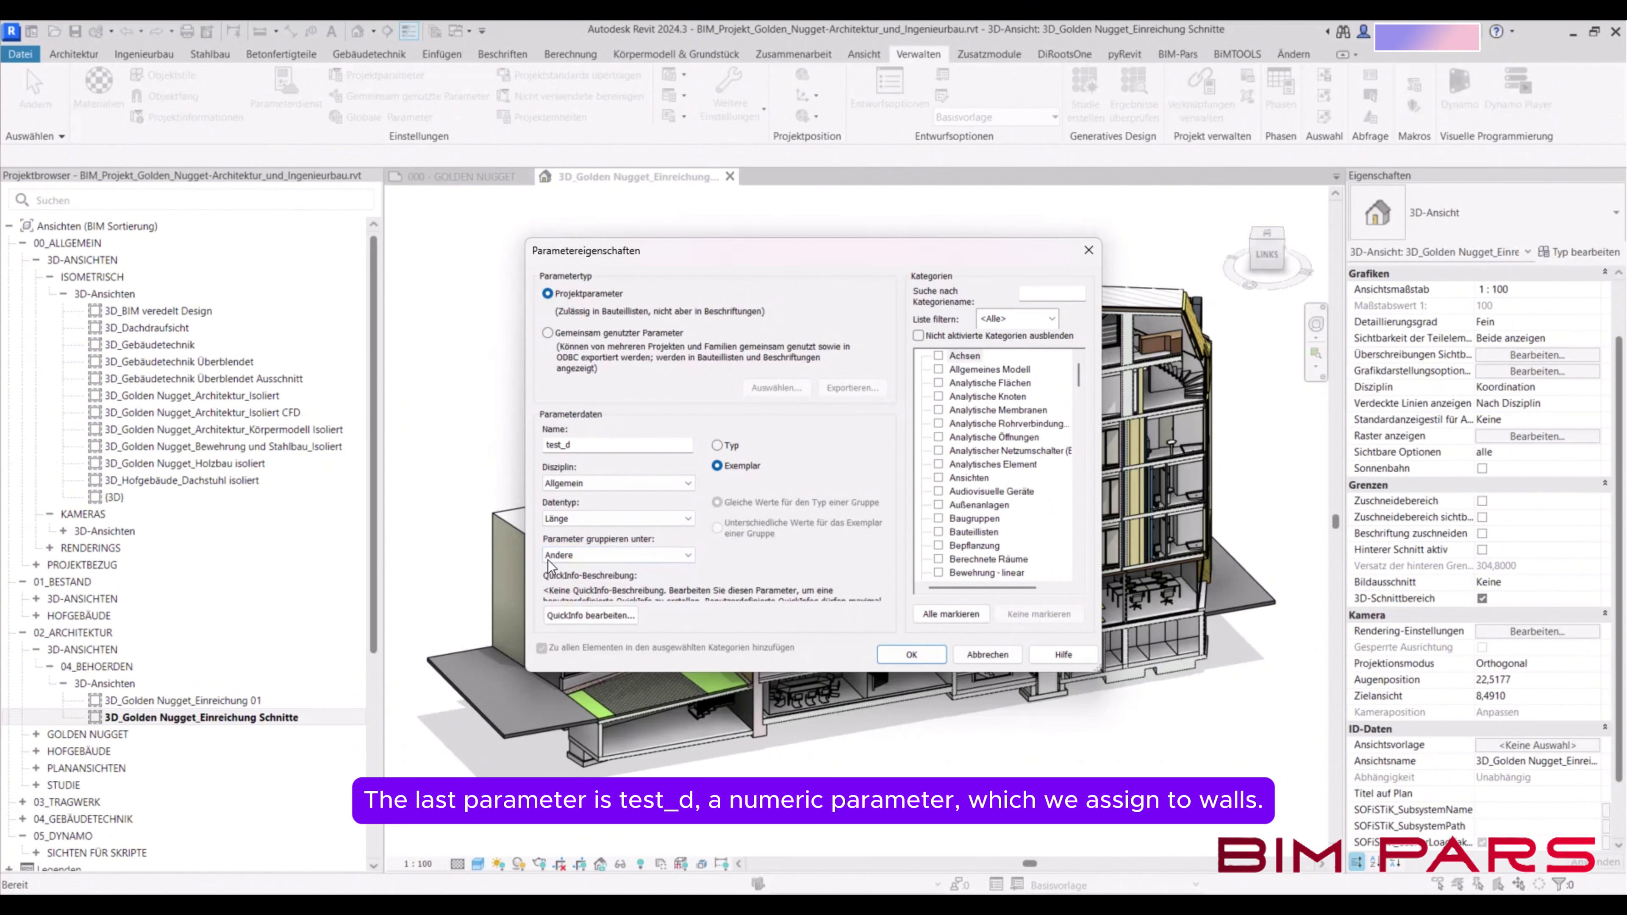
Assign test_d to the category Wände, create the parameter and accept the project parameter list
left_click(1062, 292)
type("wä")
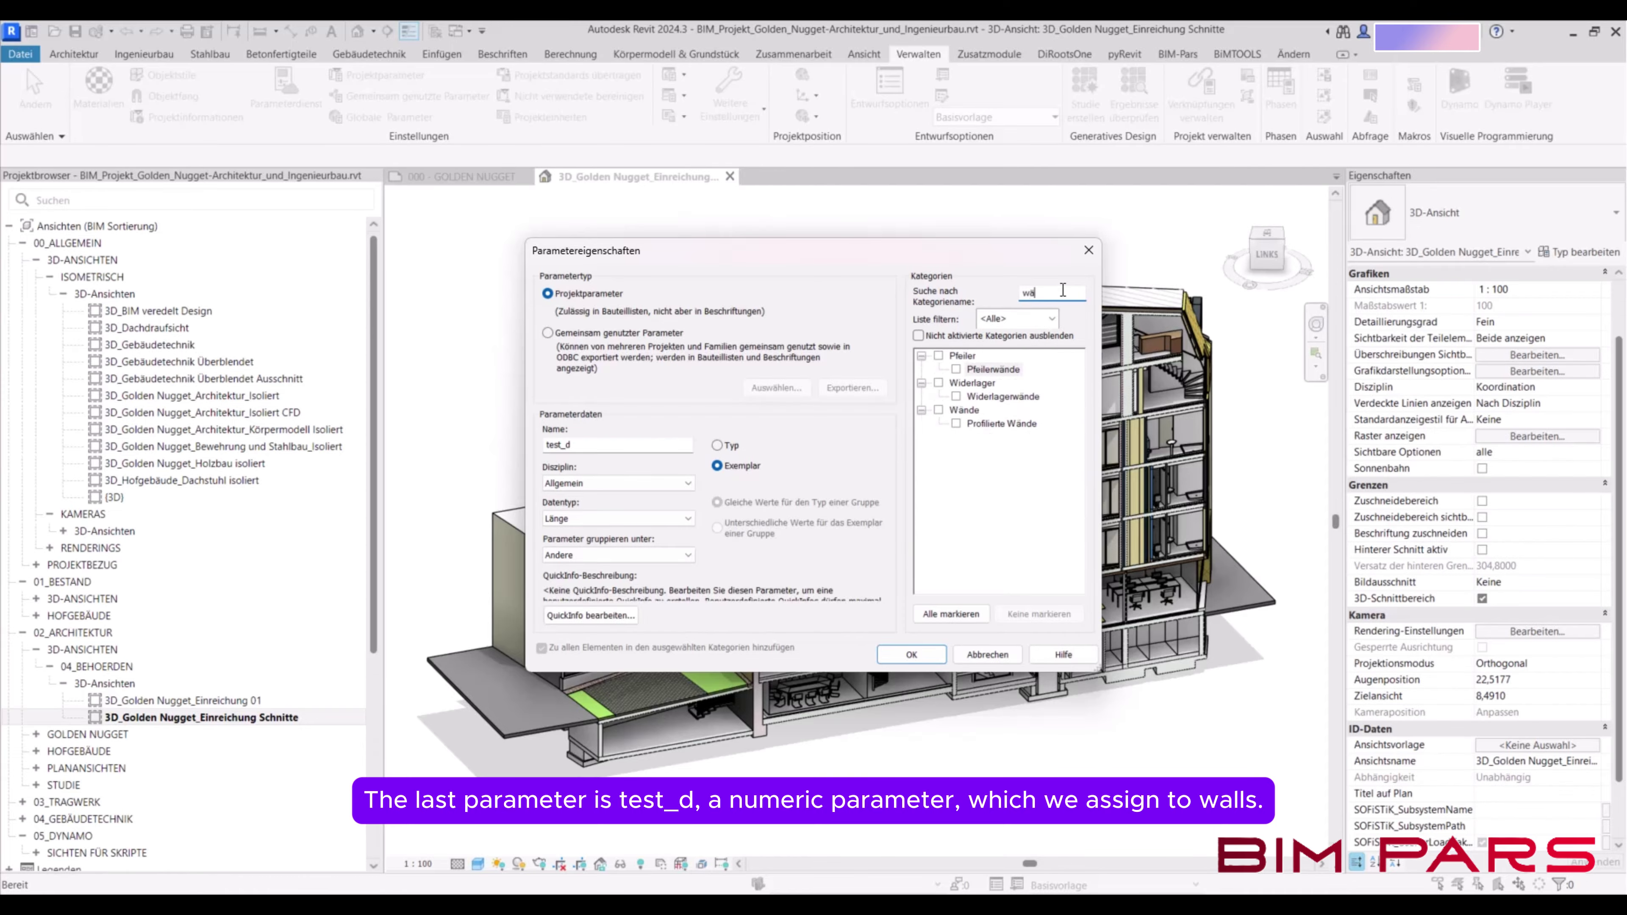
left_click(939, 410)
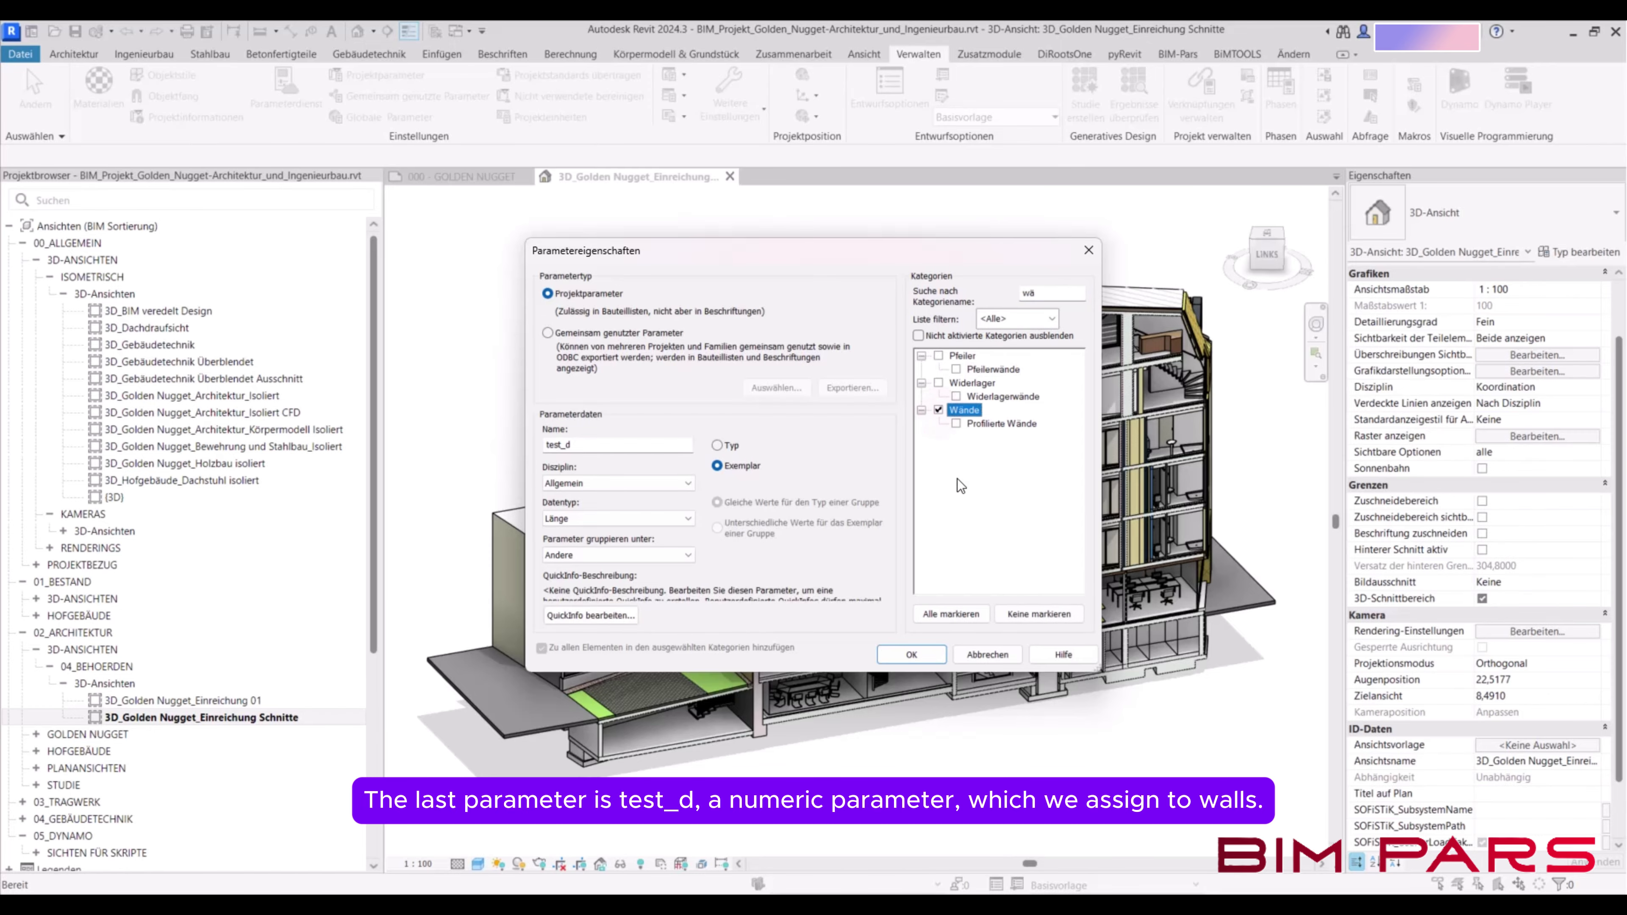
left_click(911, 654)
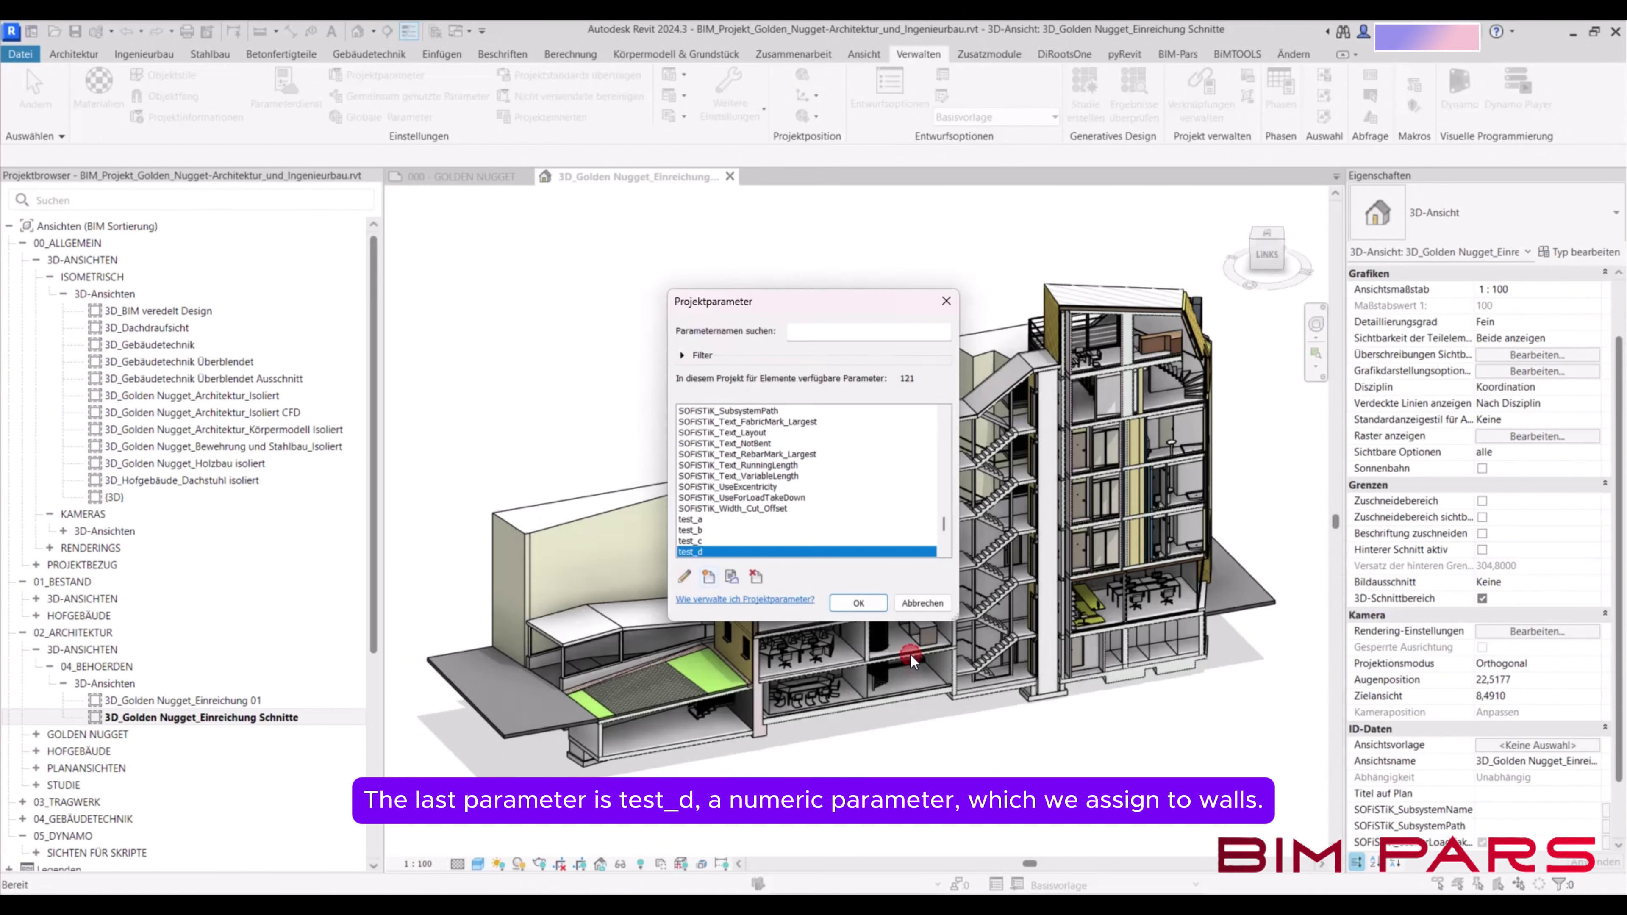
left_click(856, 603)
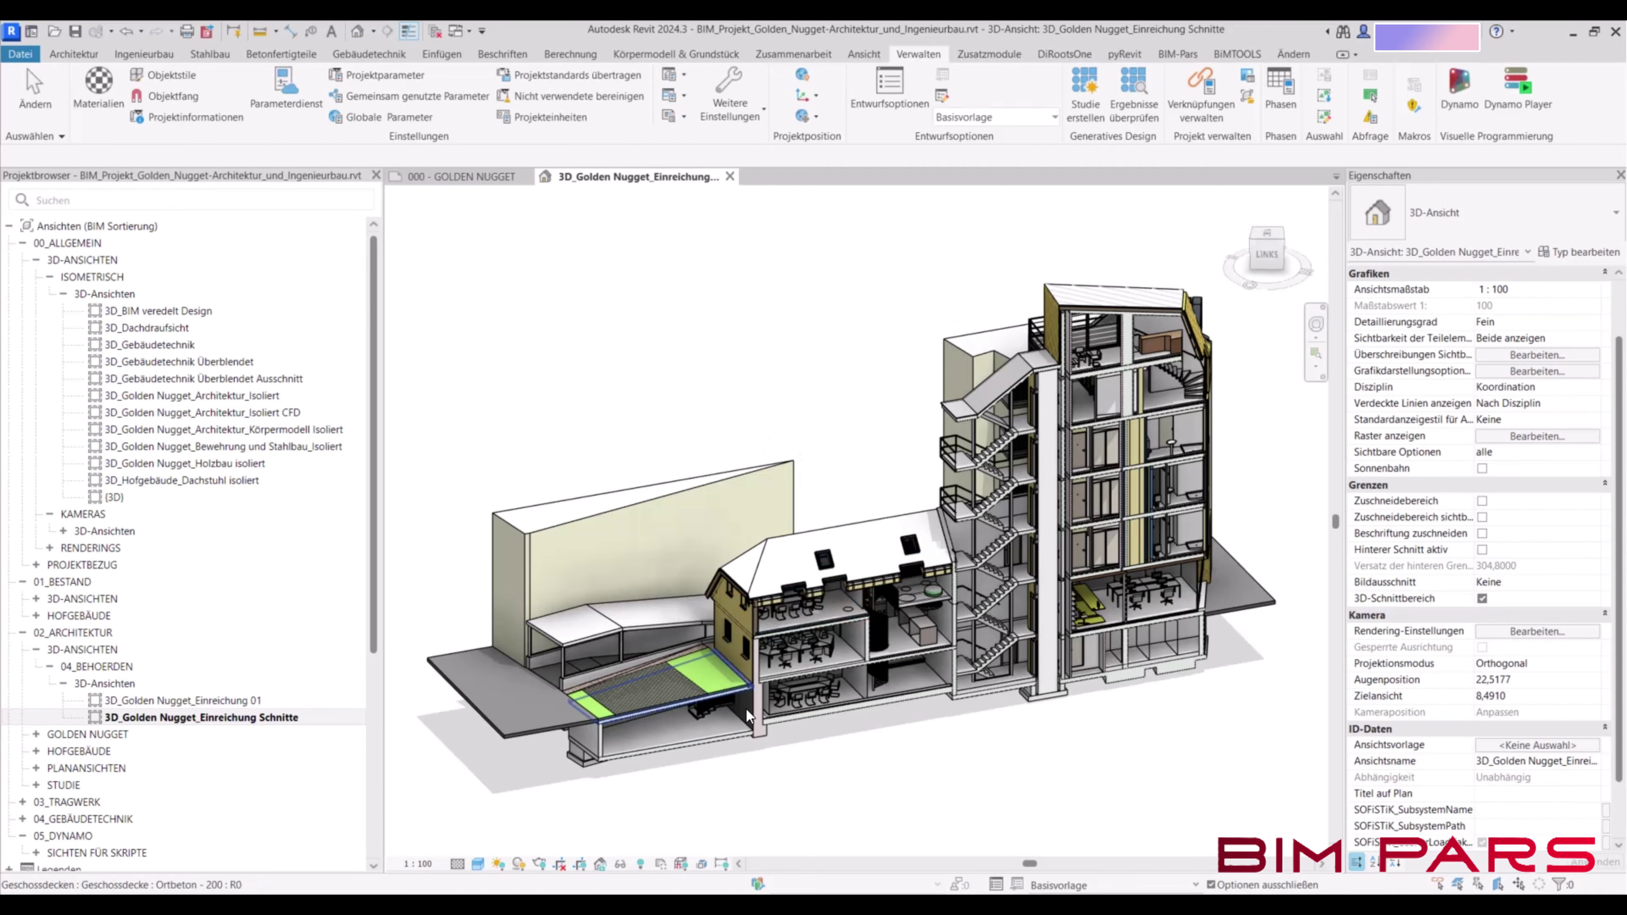
Switch to the check workbook in Excel and add test_d in A4 with the category Walls in B4
key("alt+Tab")
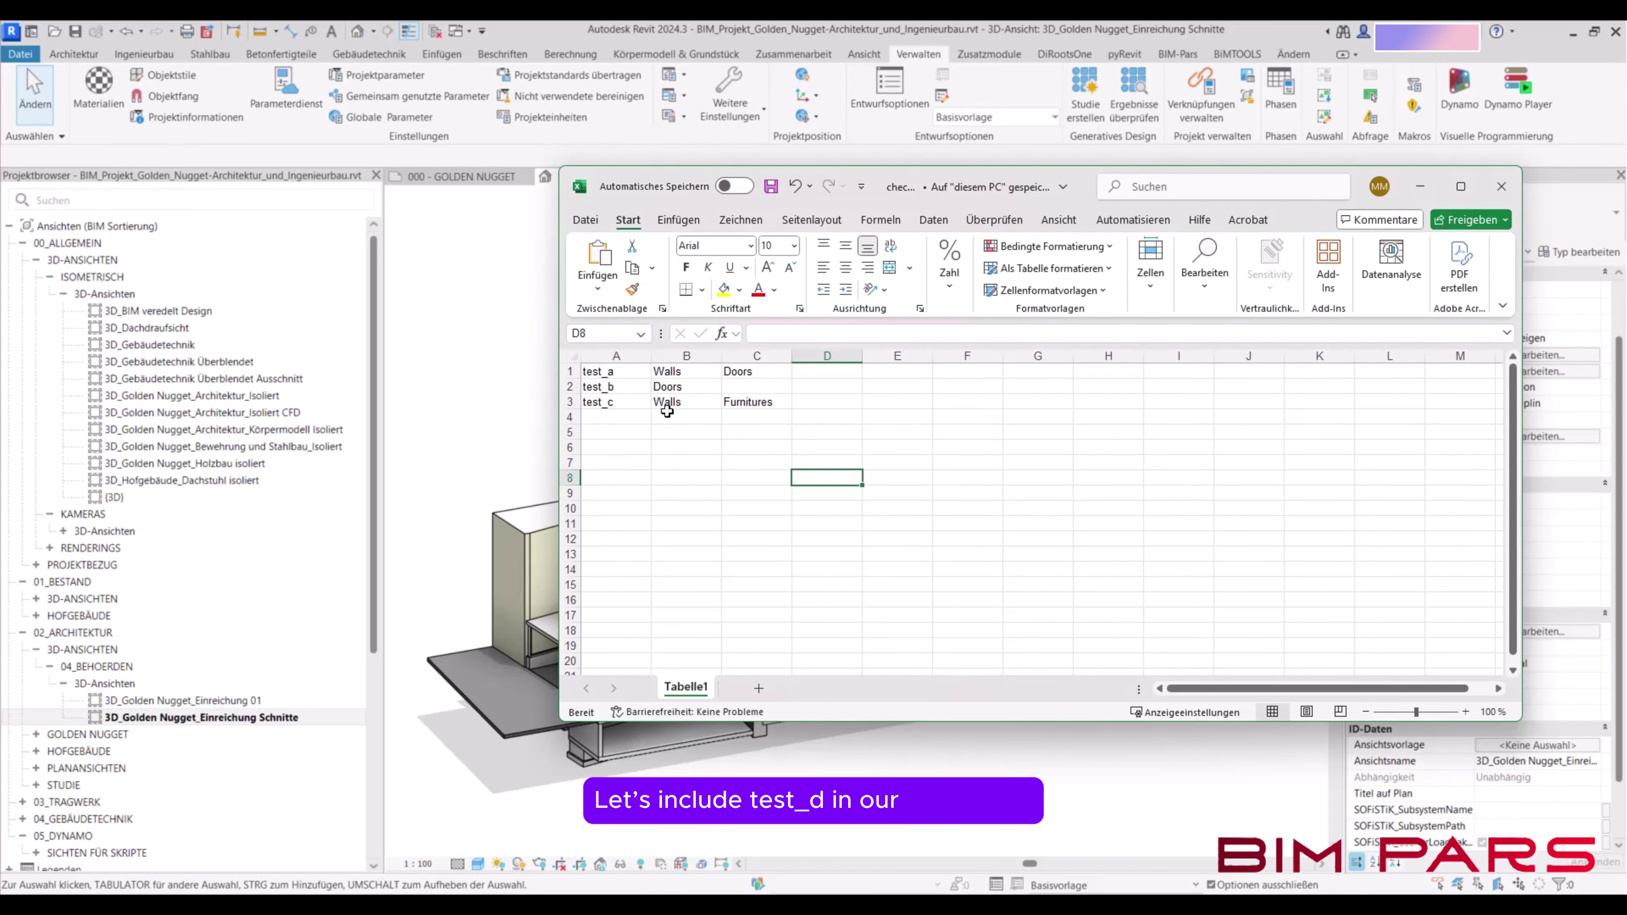
left_click(624, 421)
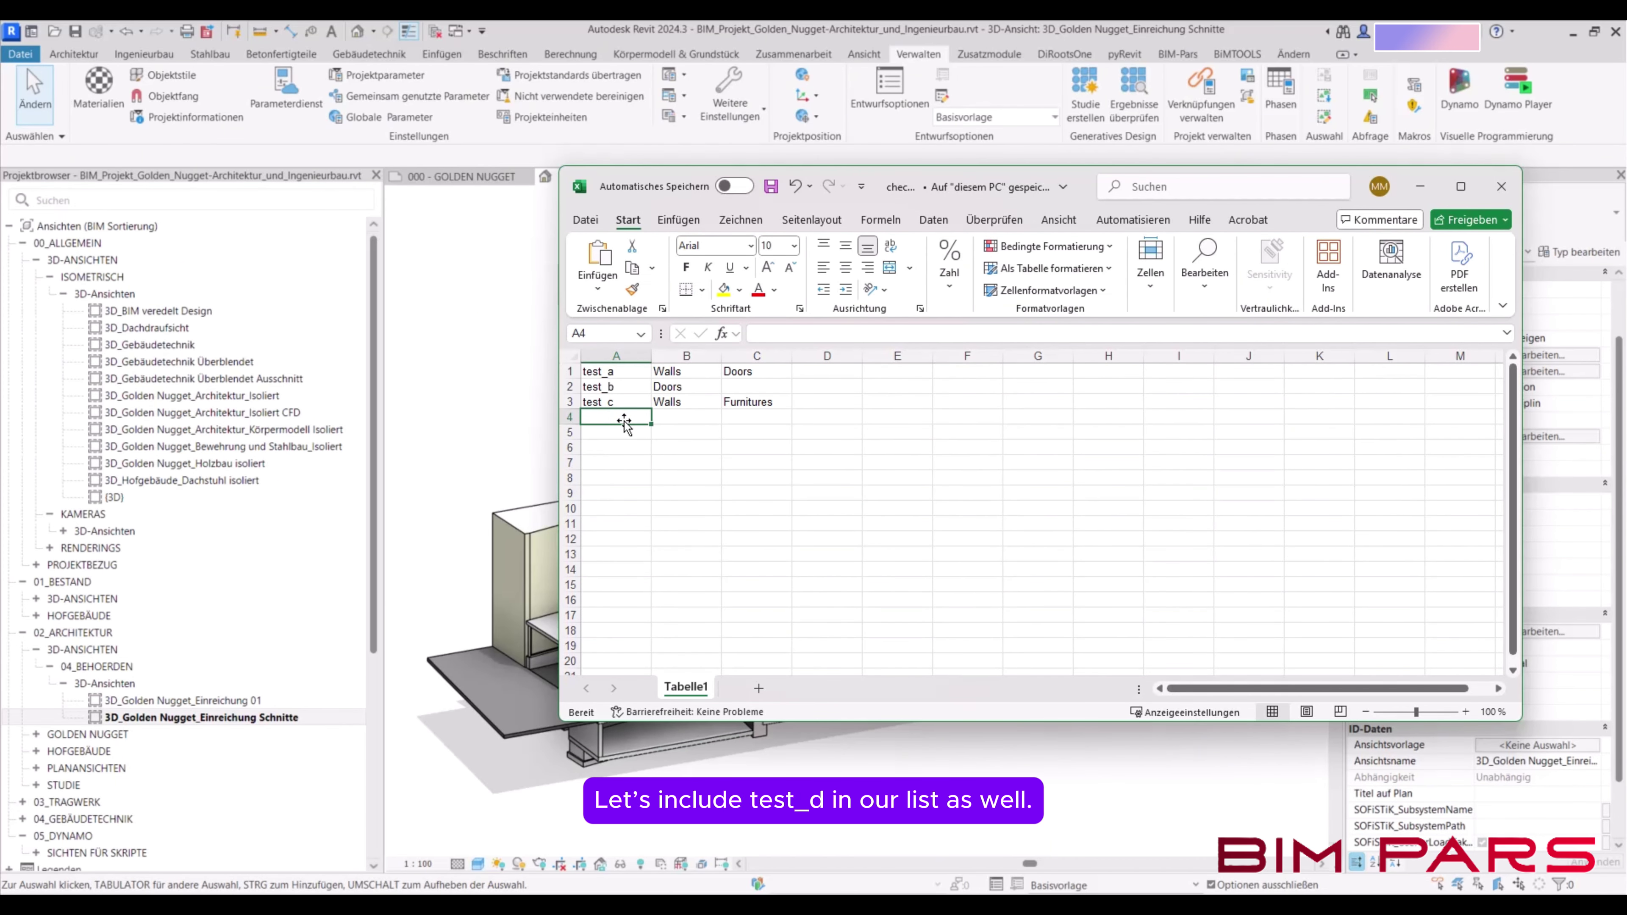
type("te")
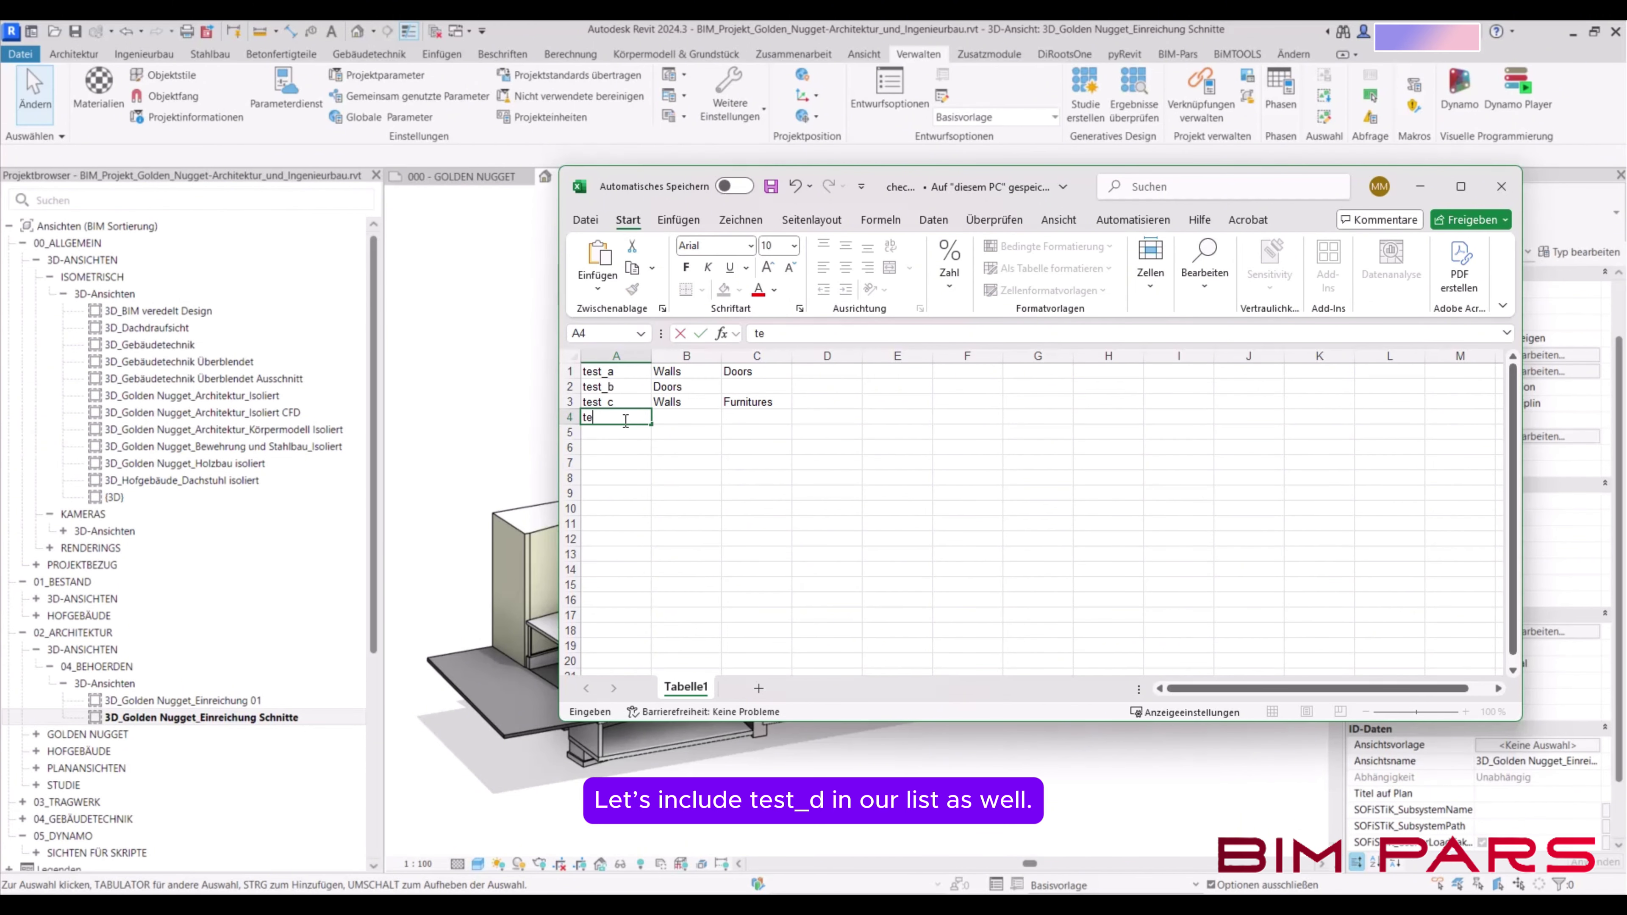
type("st_d")
left_click(683, 418)
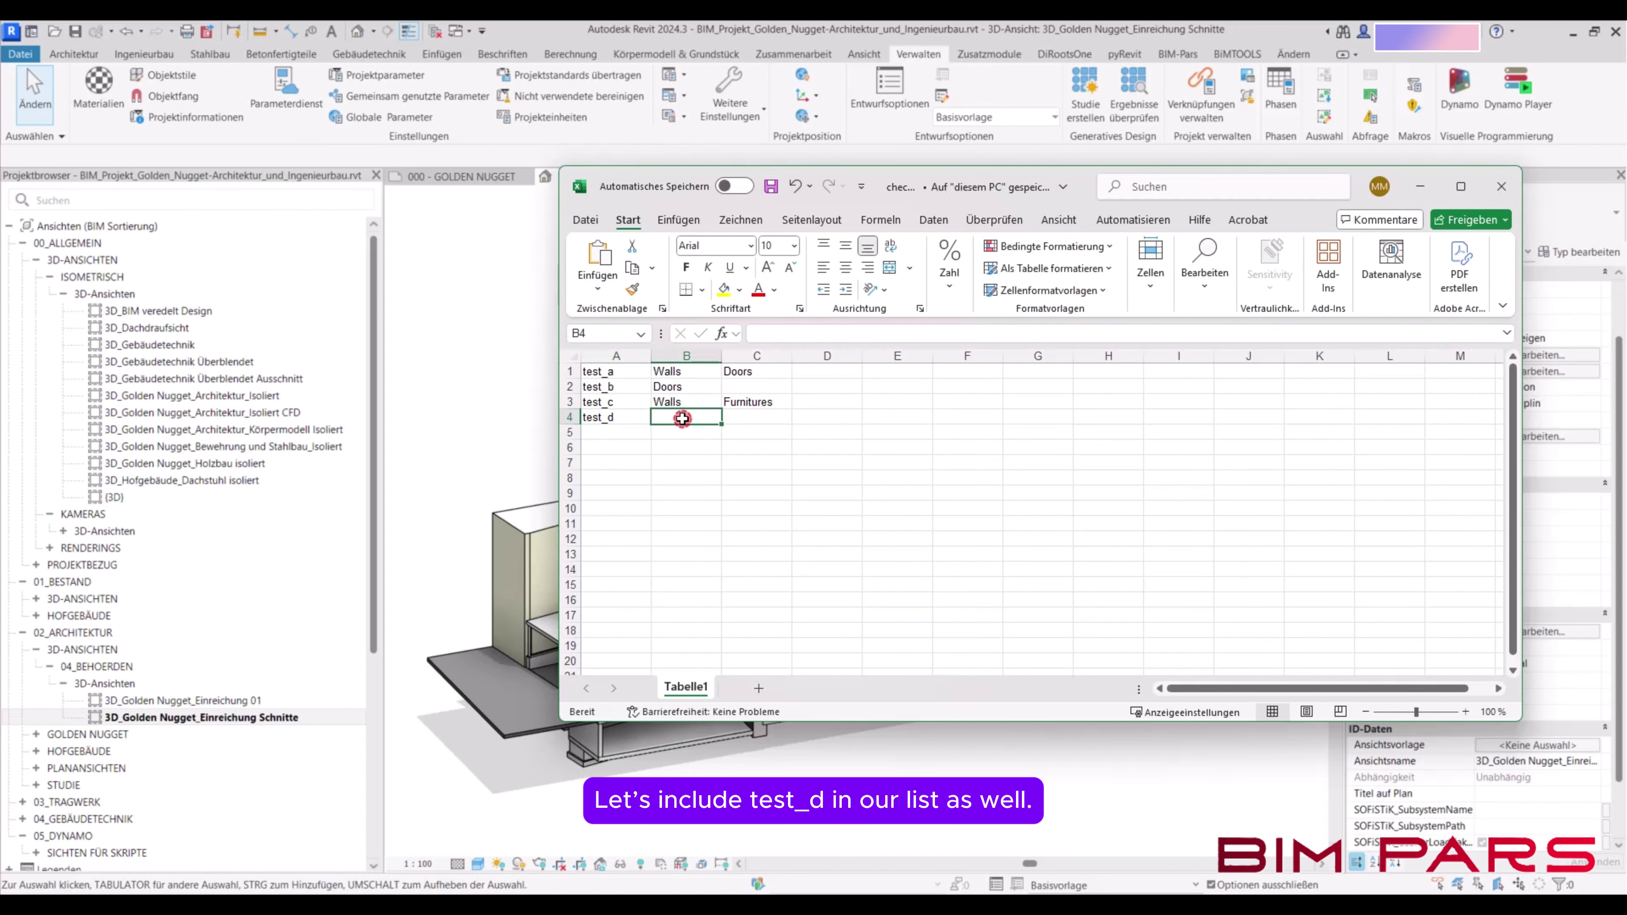
type("walls")
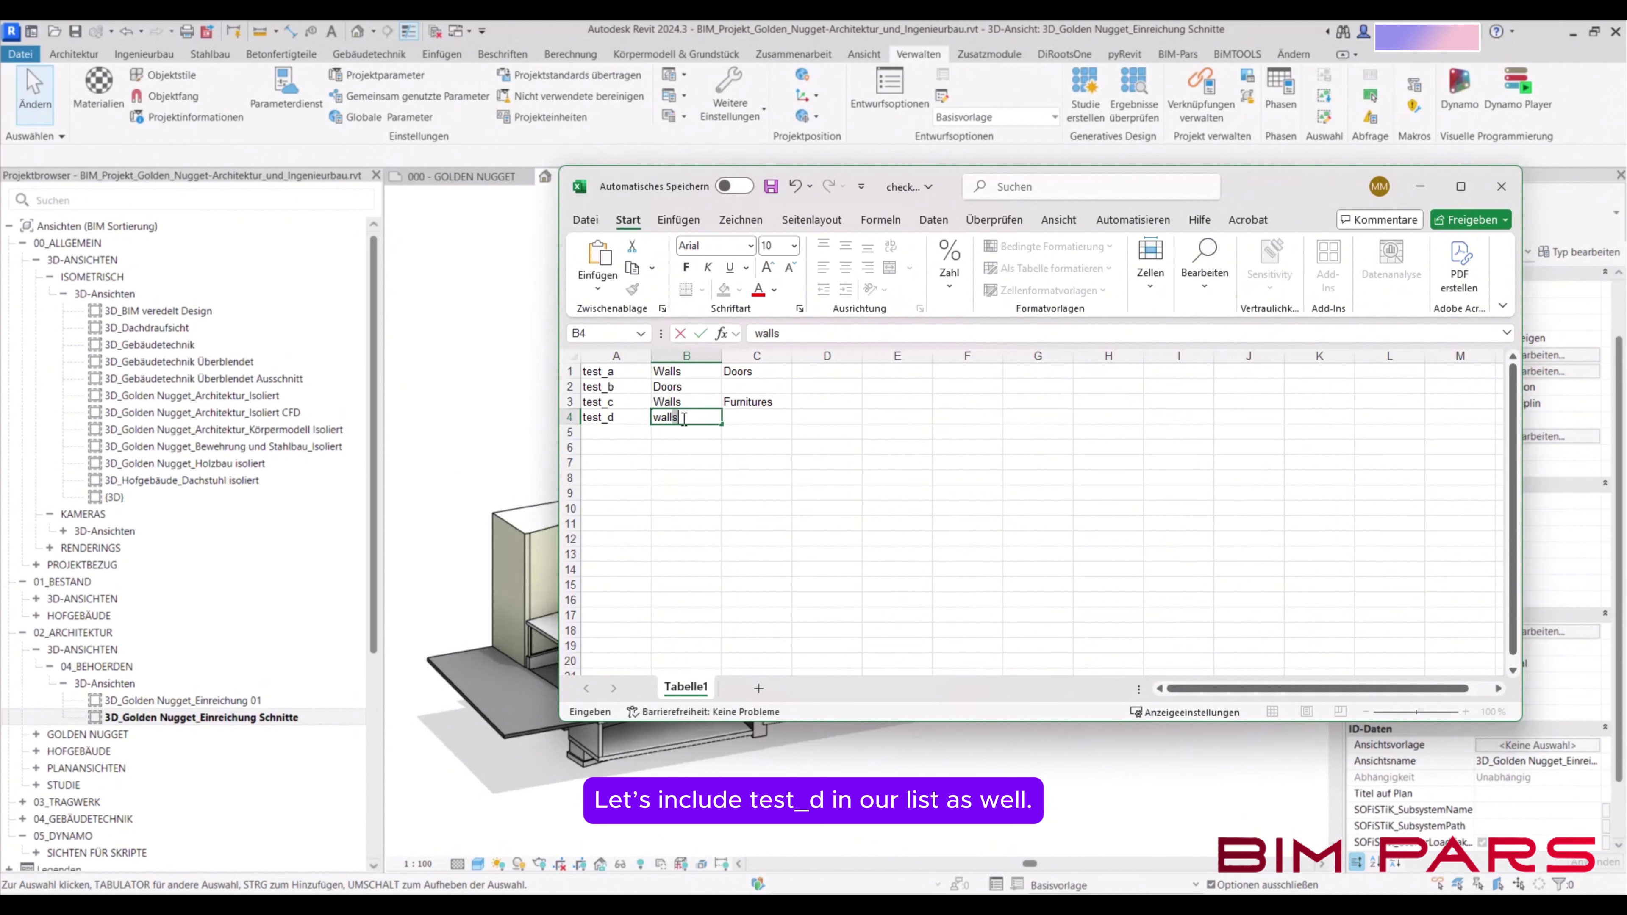
key("Return")
Change the category in cell B4 to Wall
left_click(683, 418)
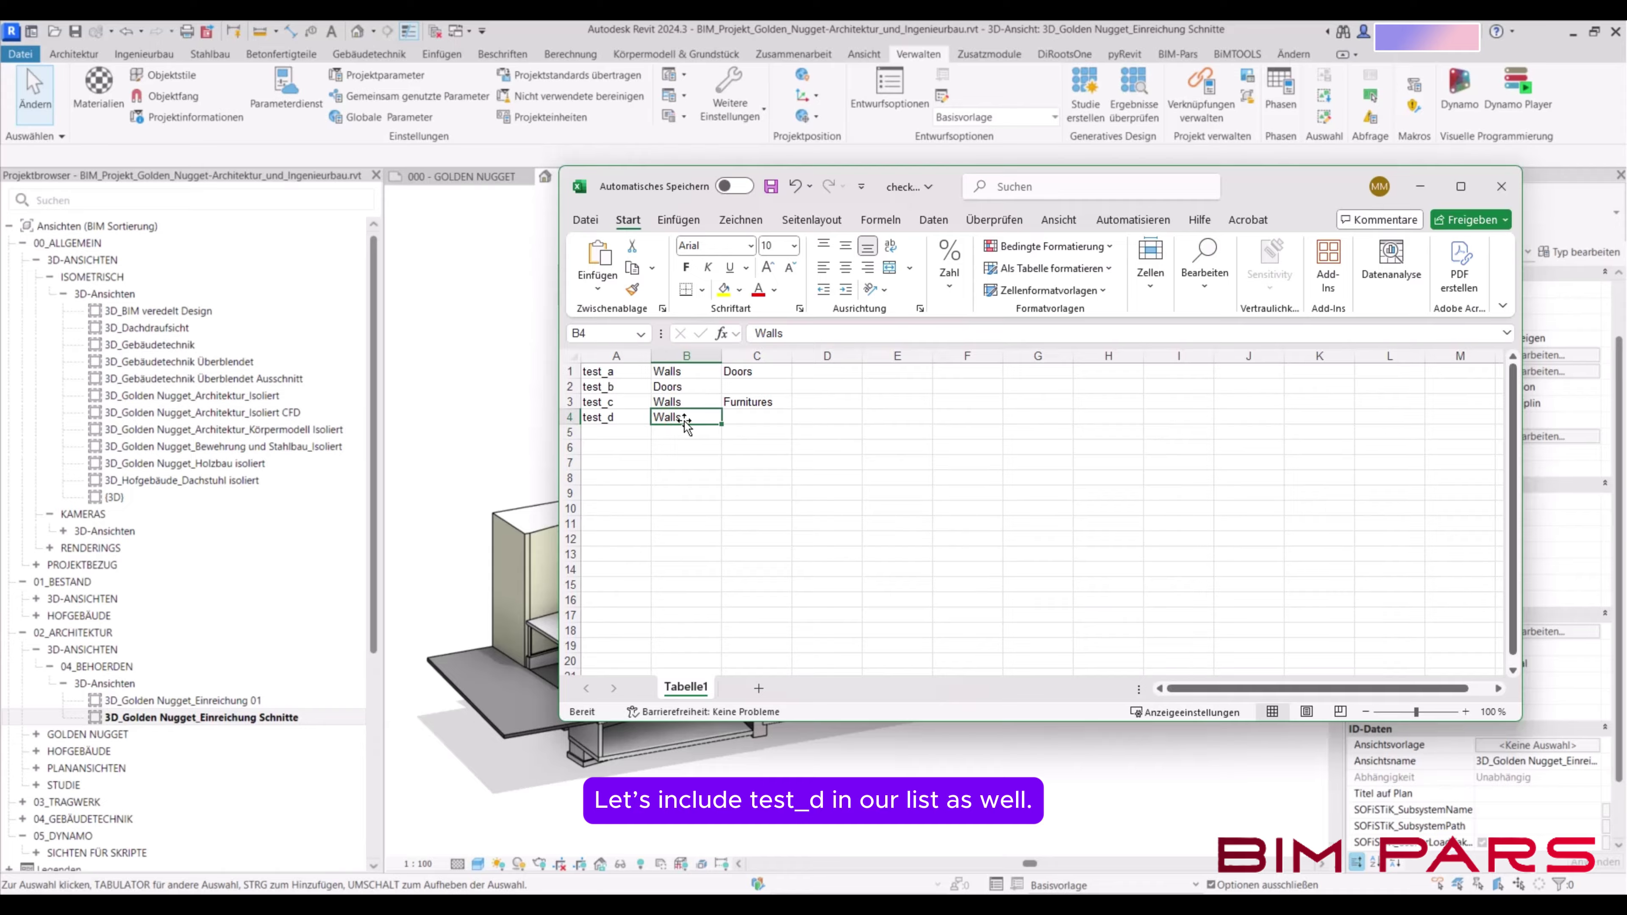
double_click(689, 417)
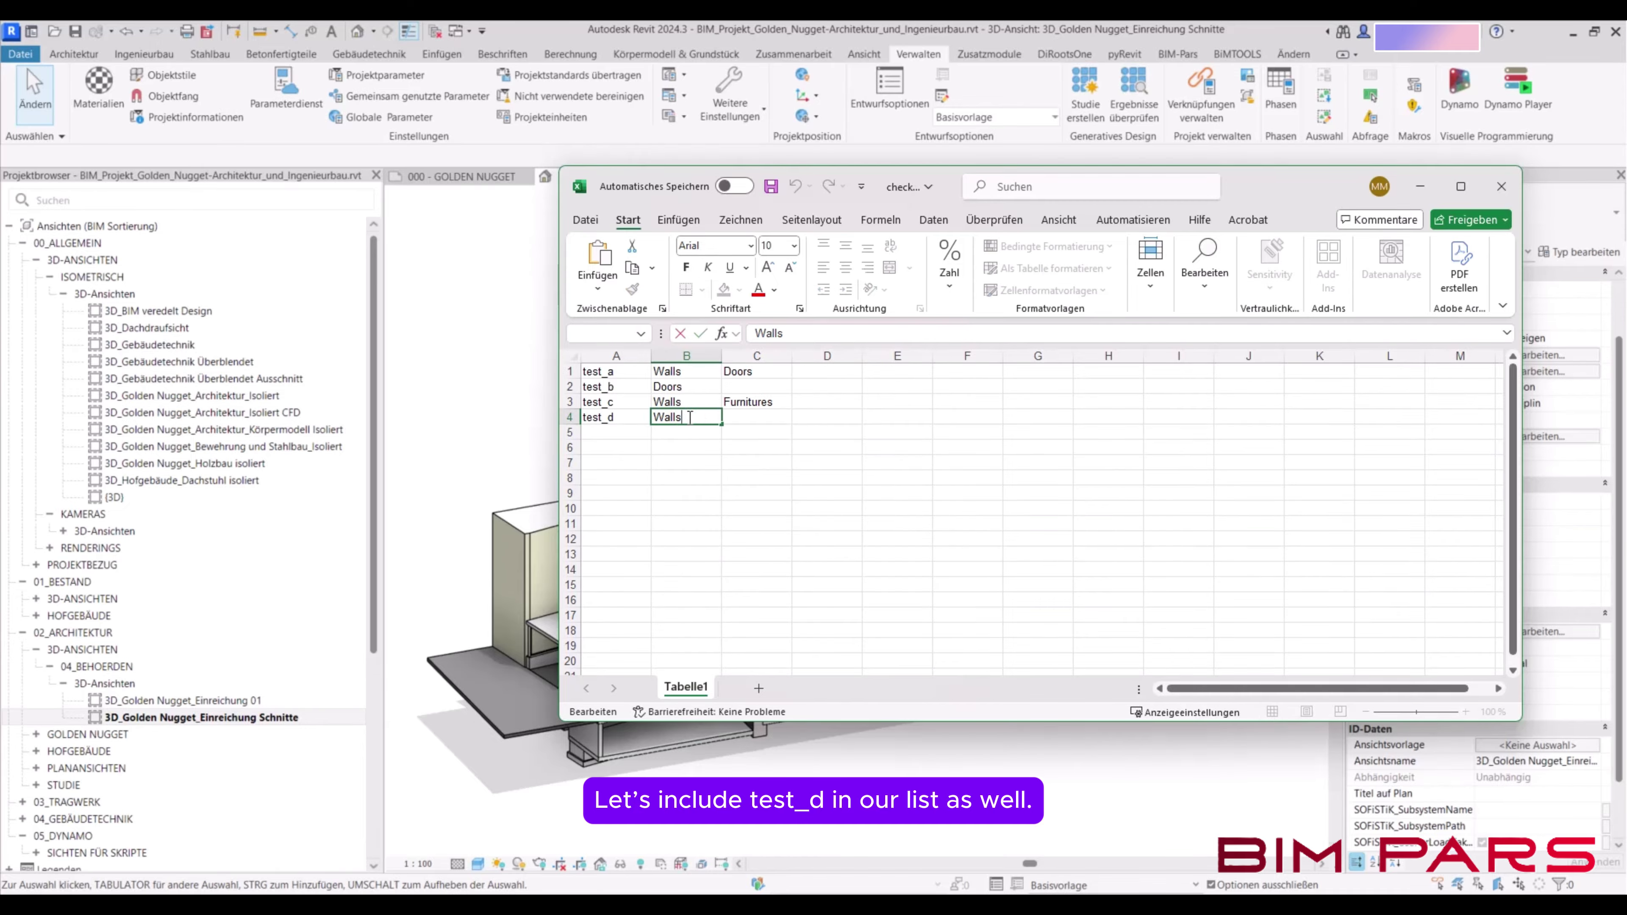
key("BackSpace")
key("Return")
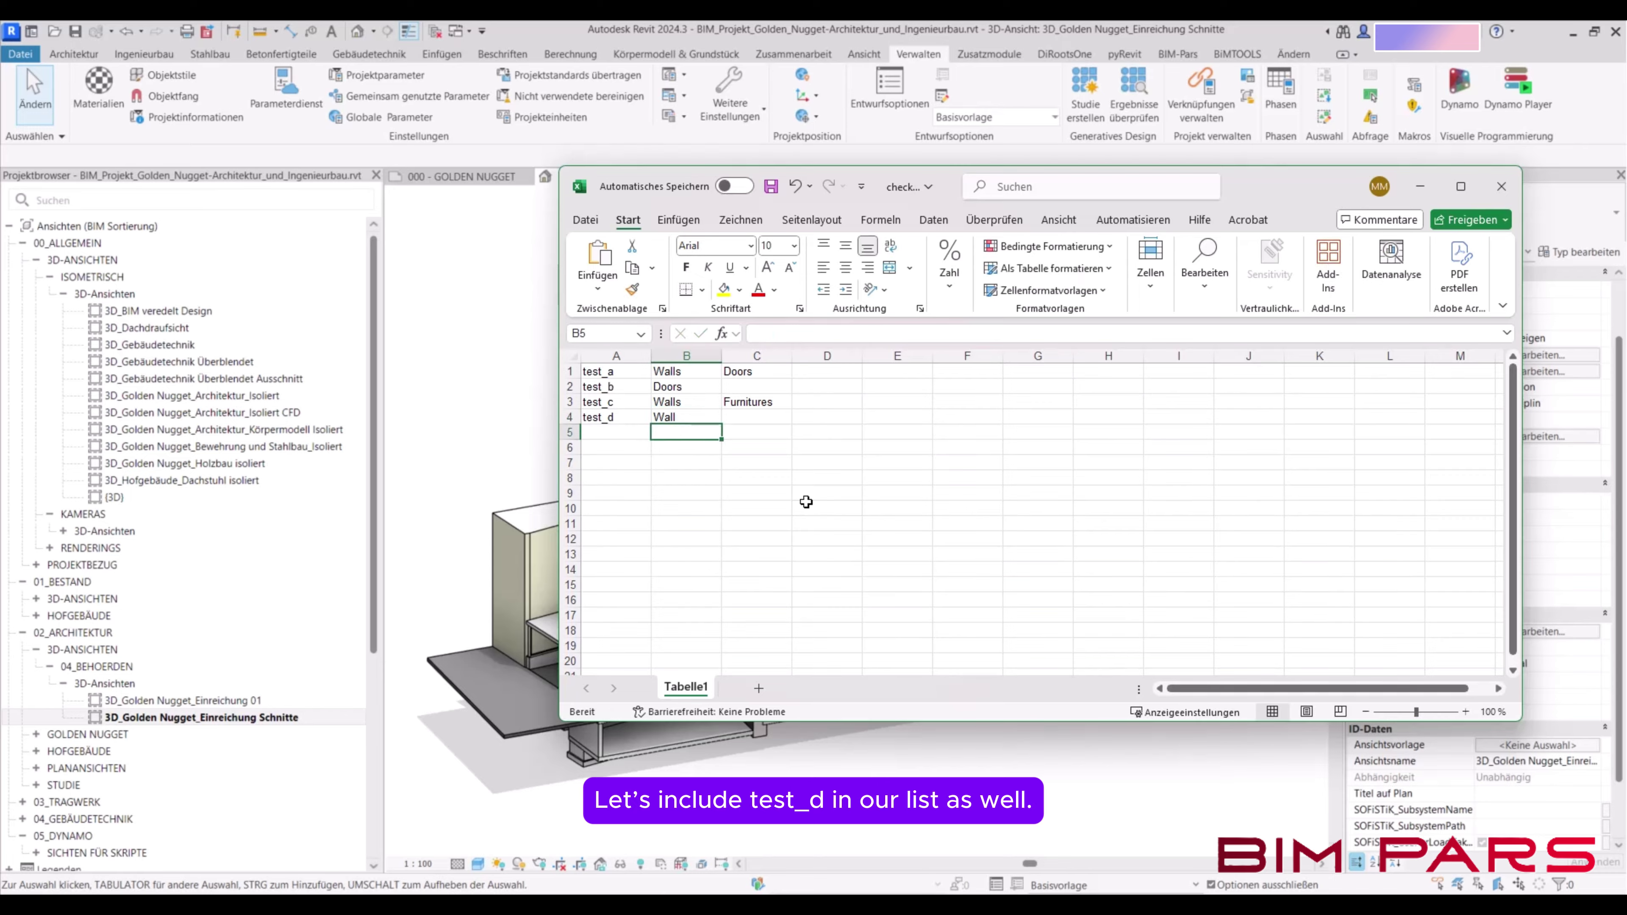
Save the check workbook with the test_d row and return to Revit
left_click_drag(616, 418, 677, 432)
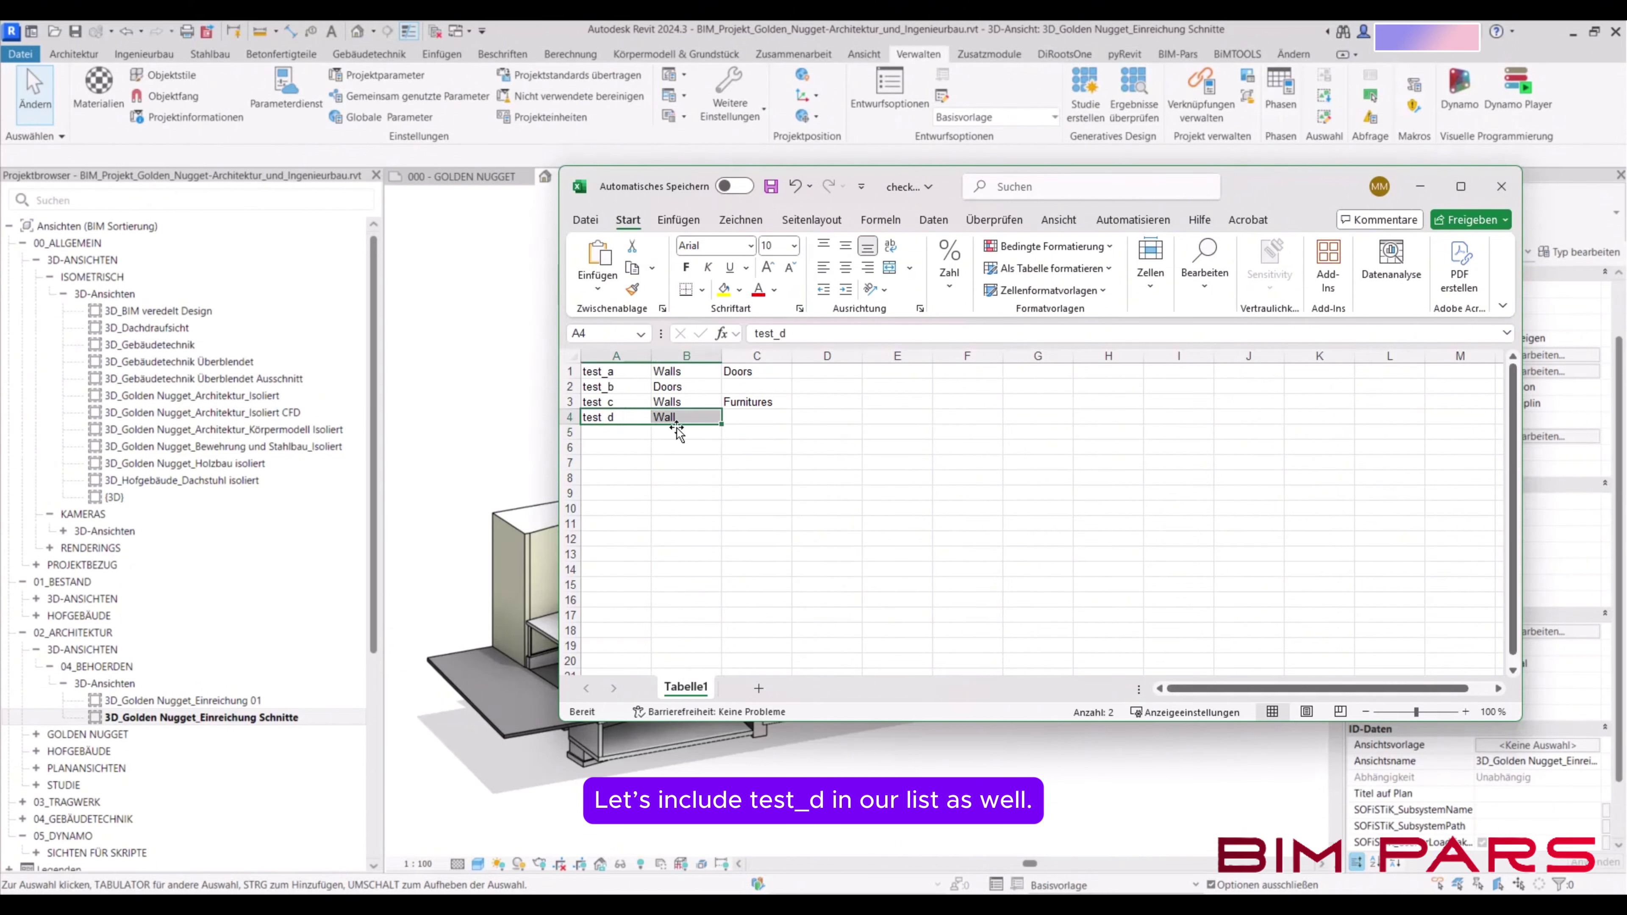
left_click(842, 523)
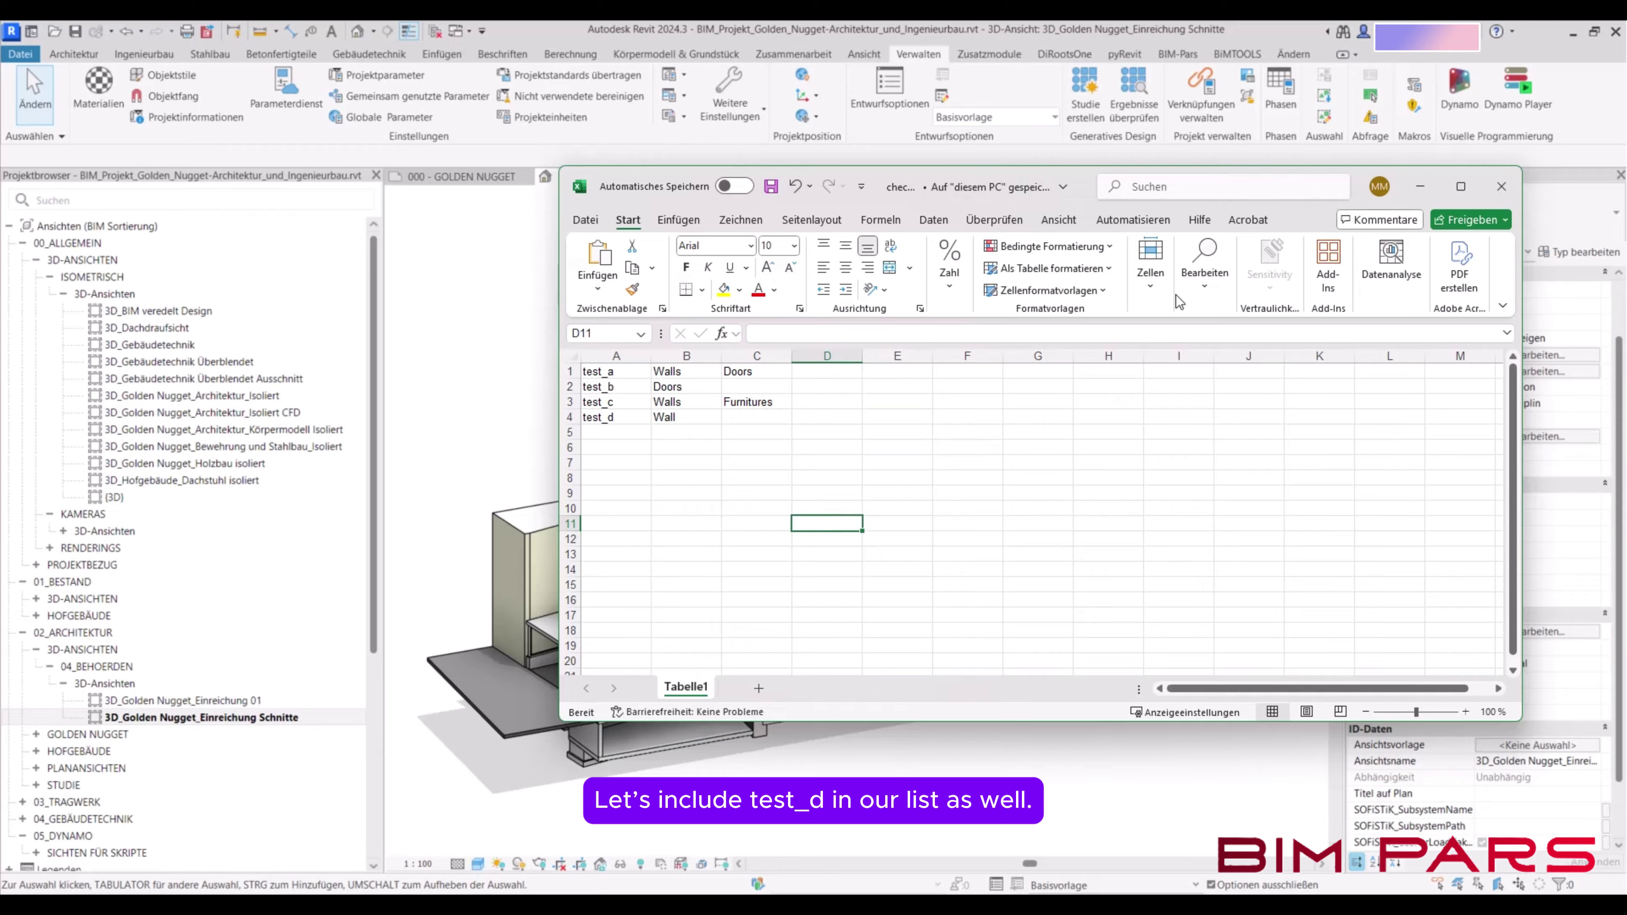
left_click(1420, 188)
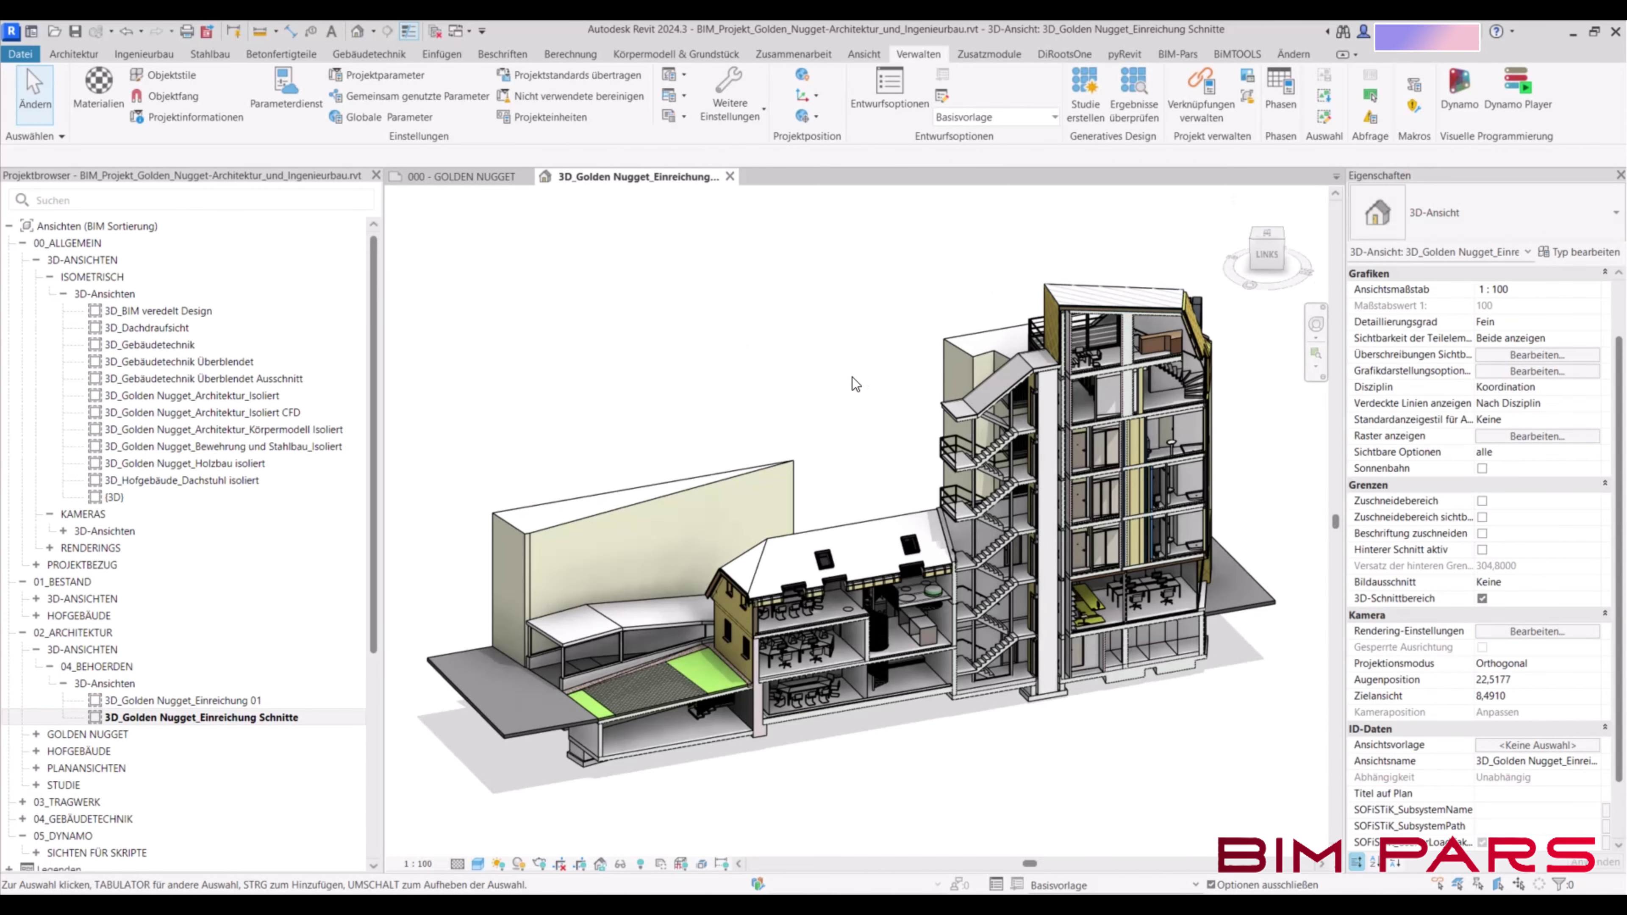